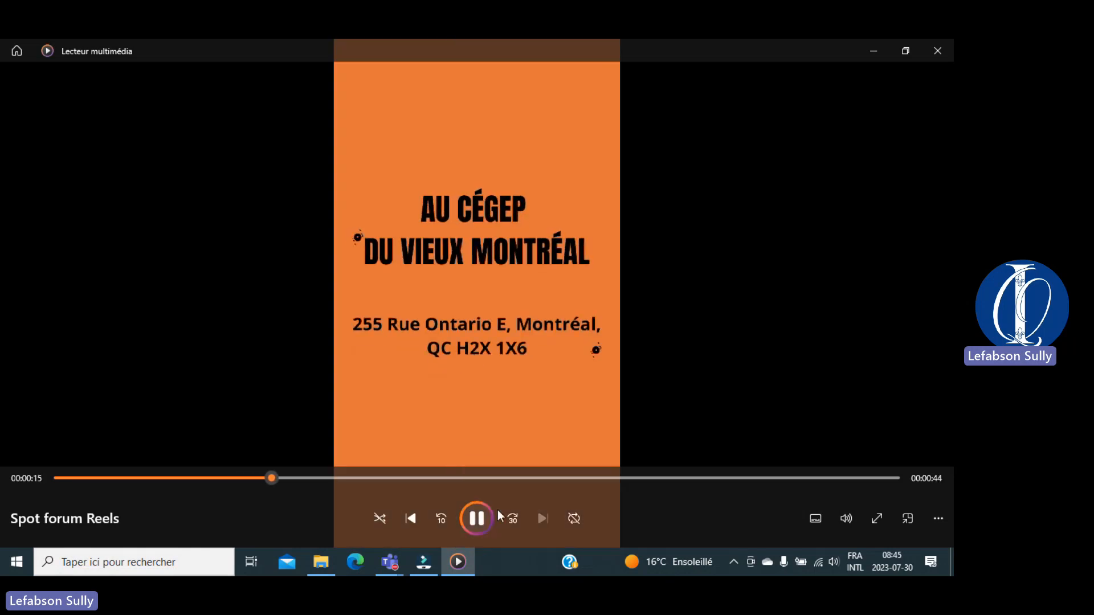
Step: Pause the Spot forum Reels video at 00:00:15
click(477, 524)
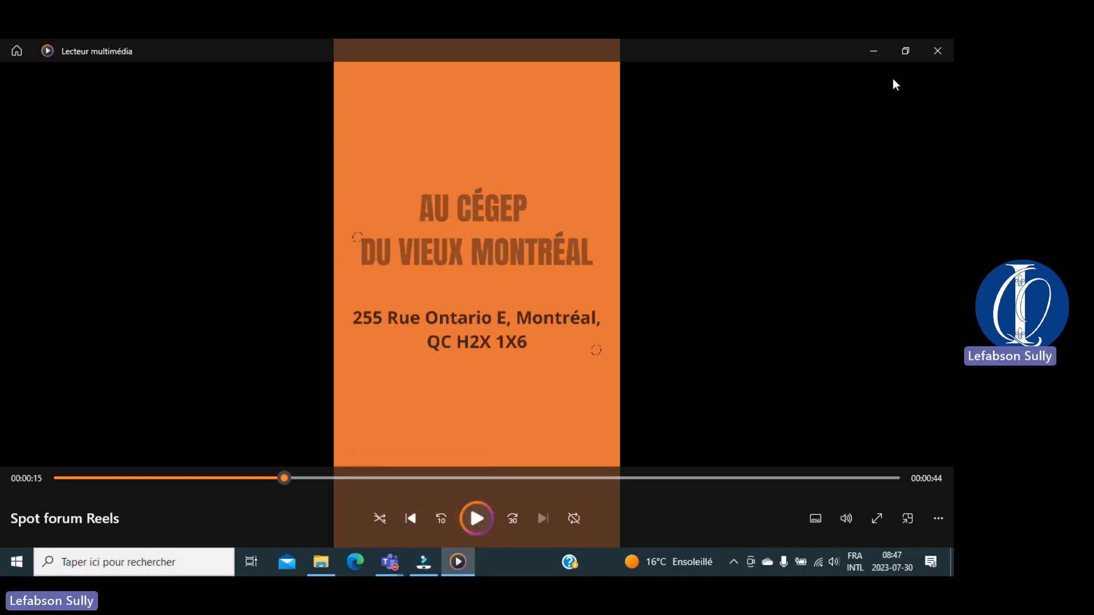
Step: Close the media player and start a new Filmora project at 16:9 widescreen
click(937, 51)
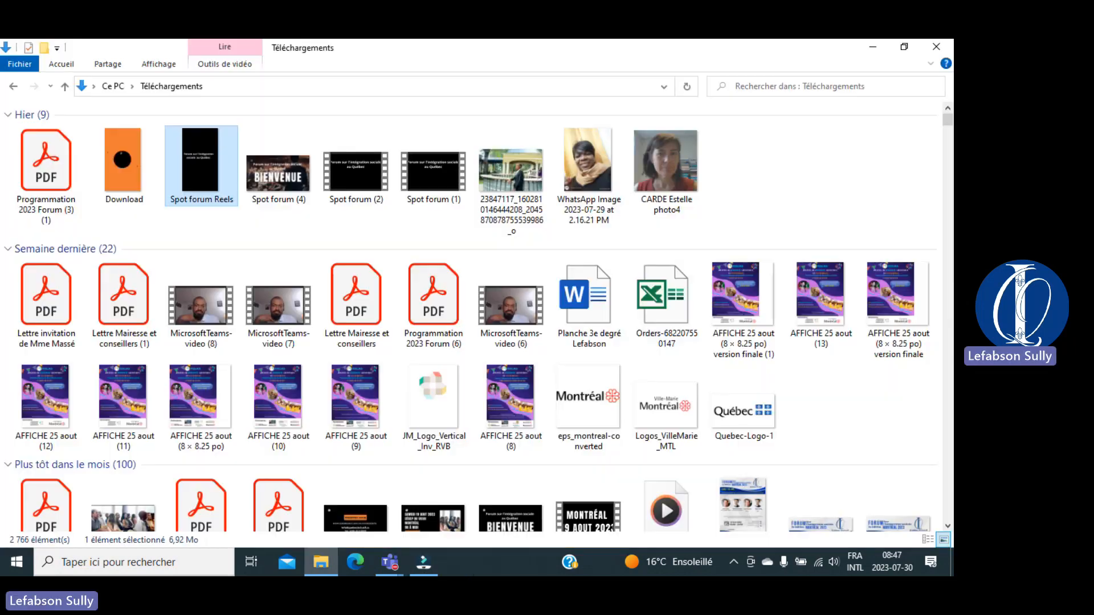
click(423, 562)
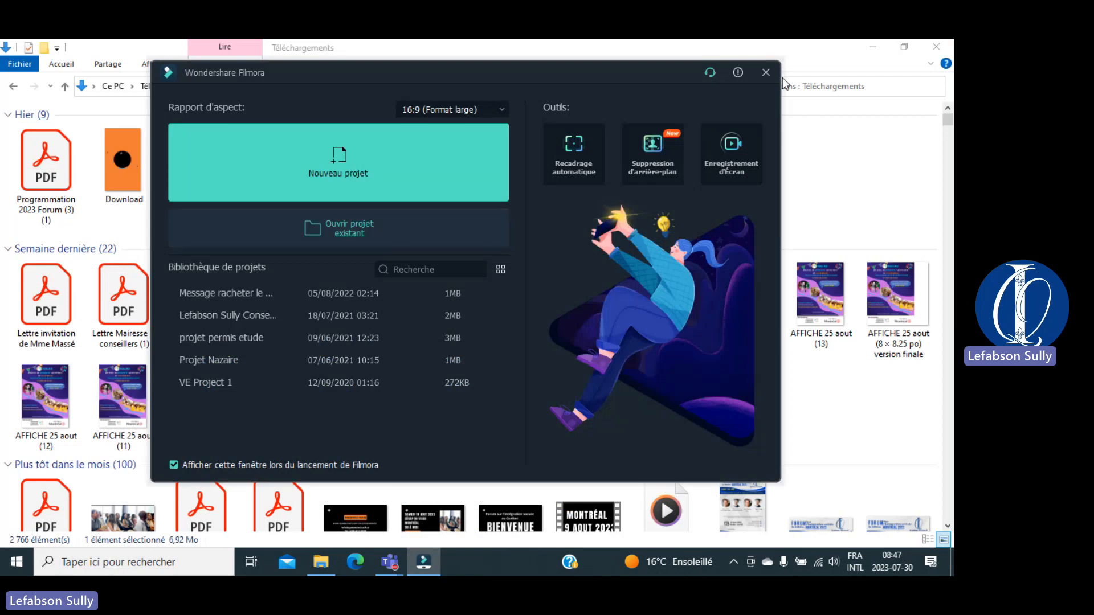
click(877, 41)
click(501, 109)
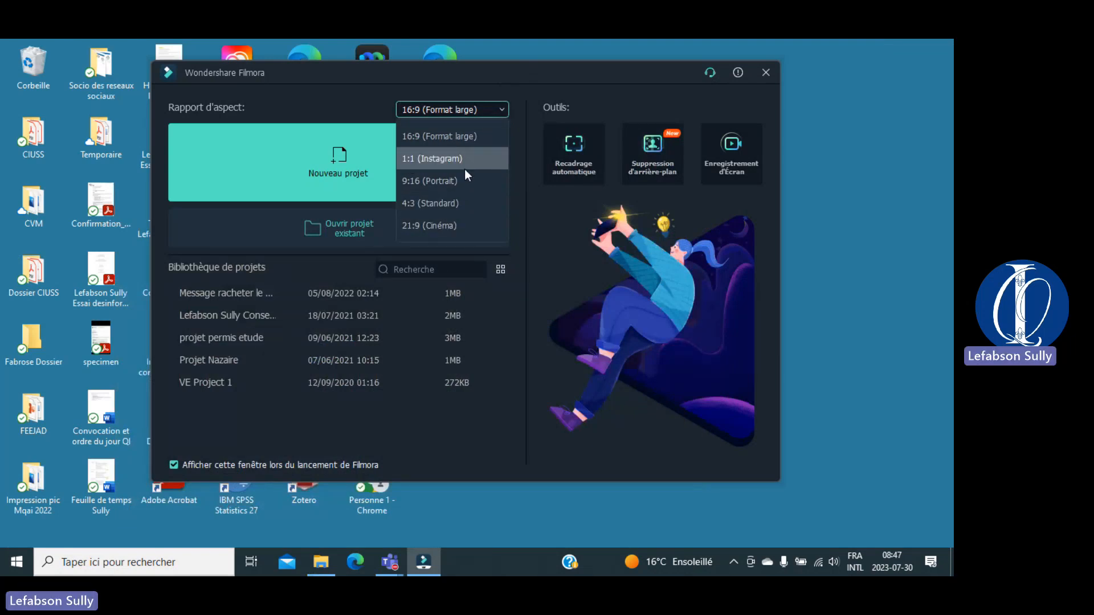
click(608, 81)
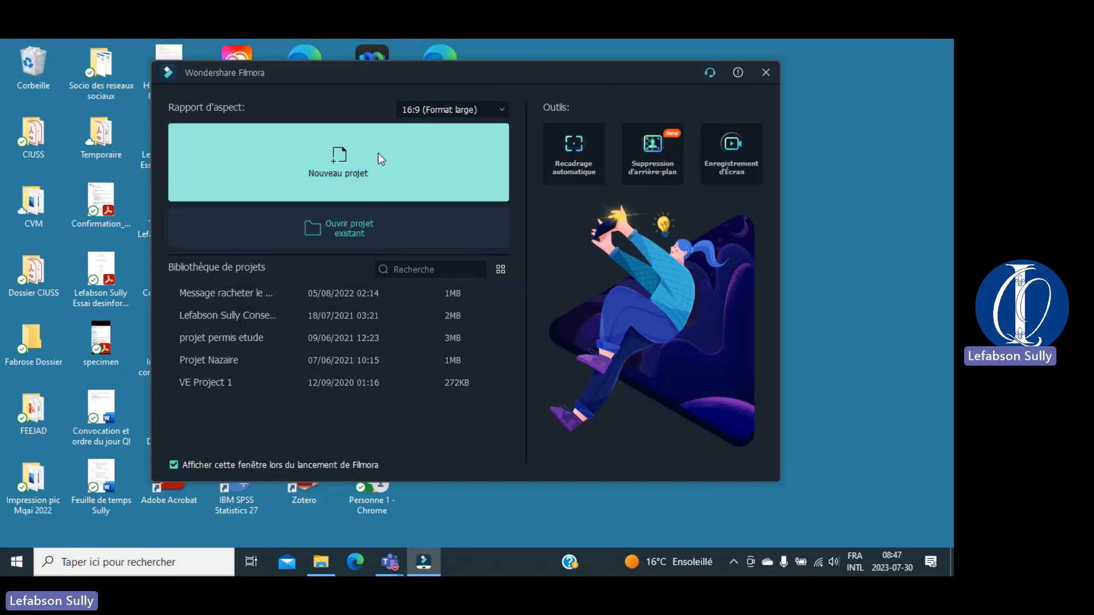
click(283, 171)
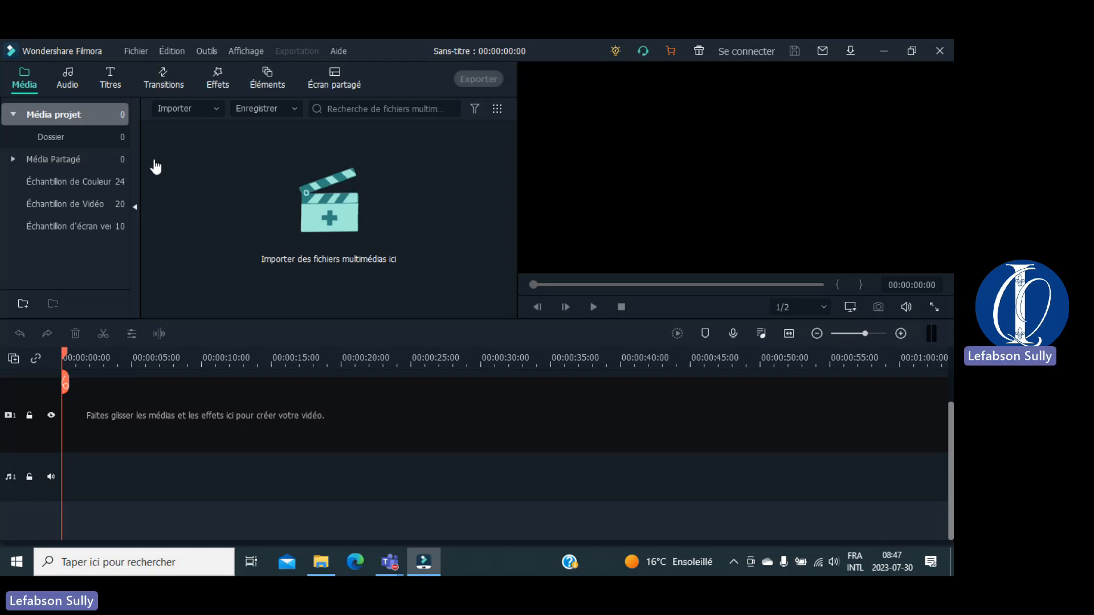
key(XF86MonBrightnessUp)
click(64, 78)
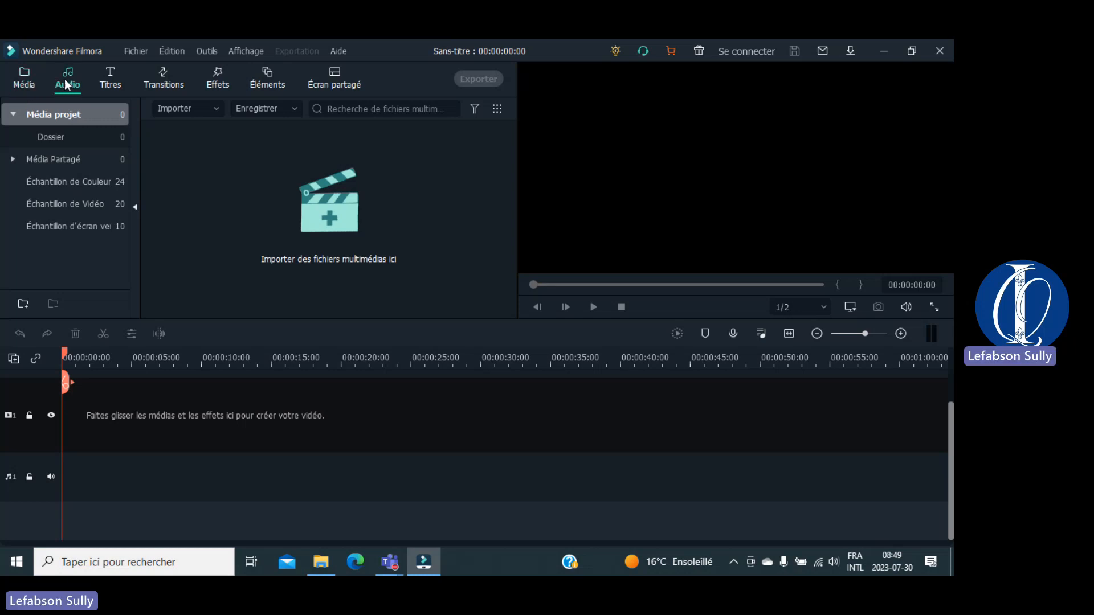
click(107, 84)
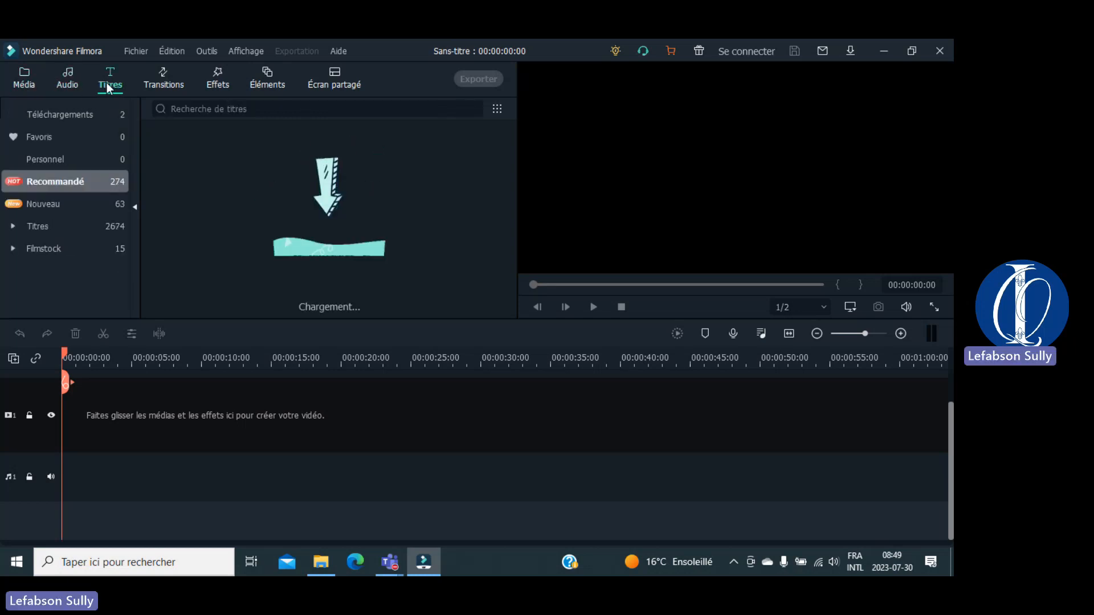
click(217, 70)
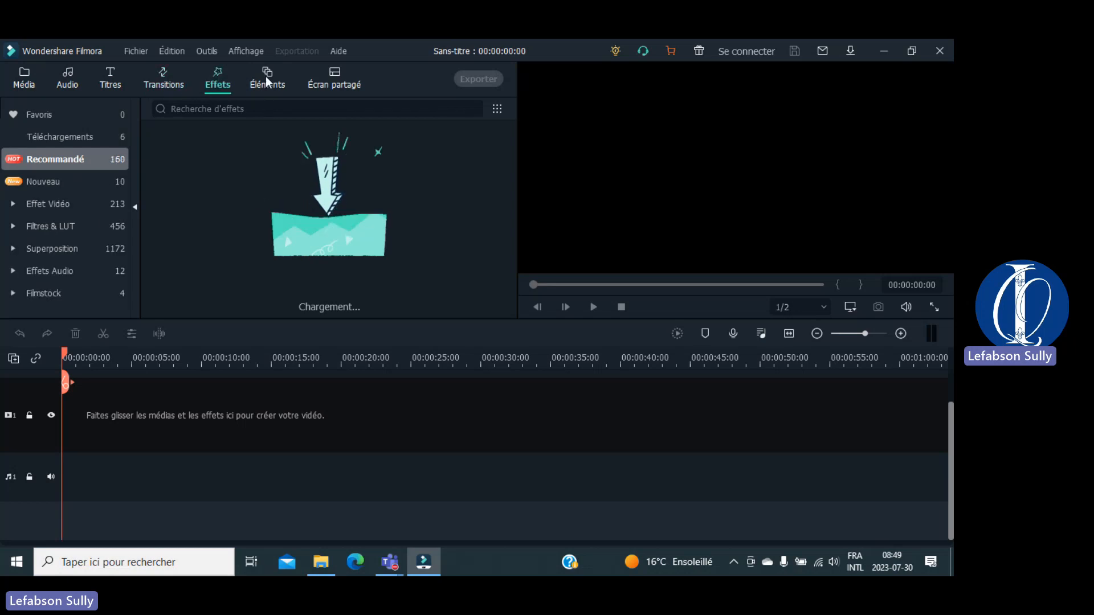
click(21, 85)
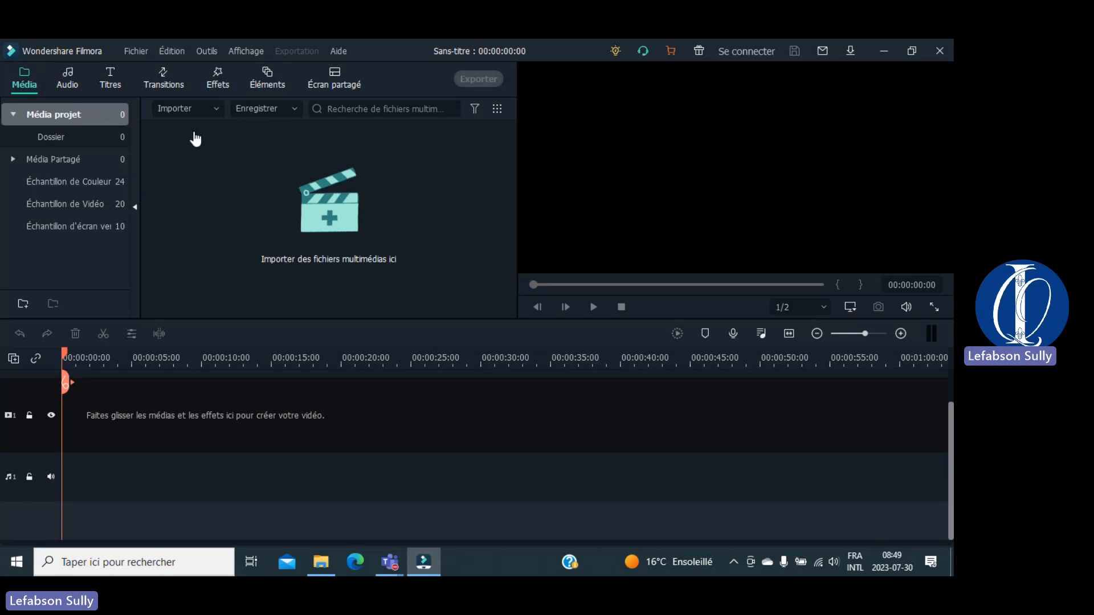
click(138, 50)
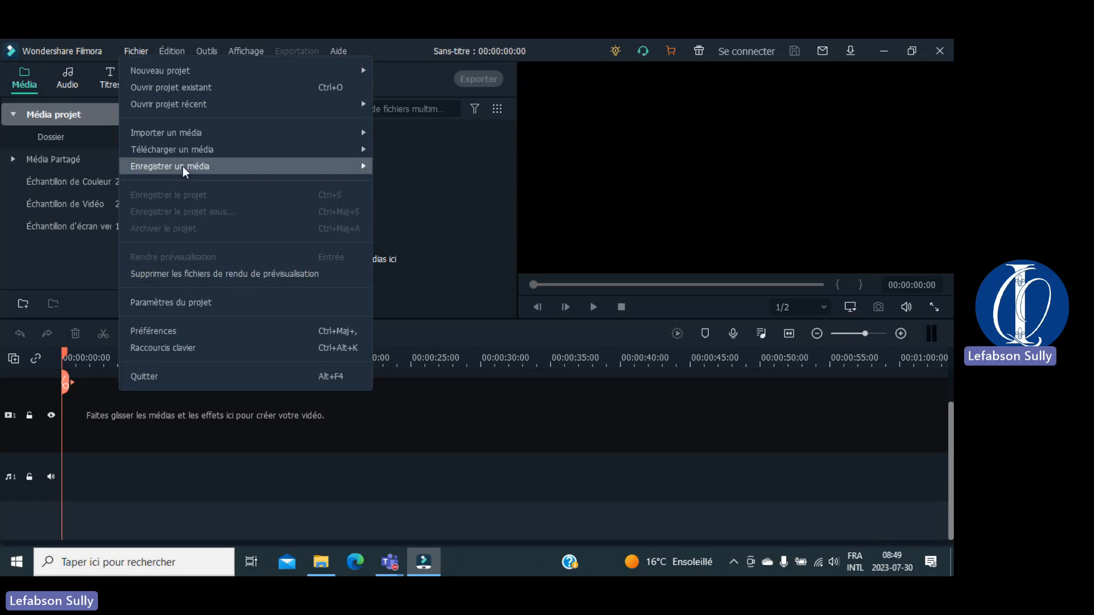
mouse_move(205, 155)
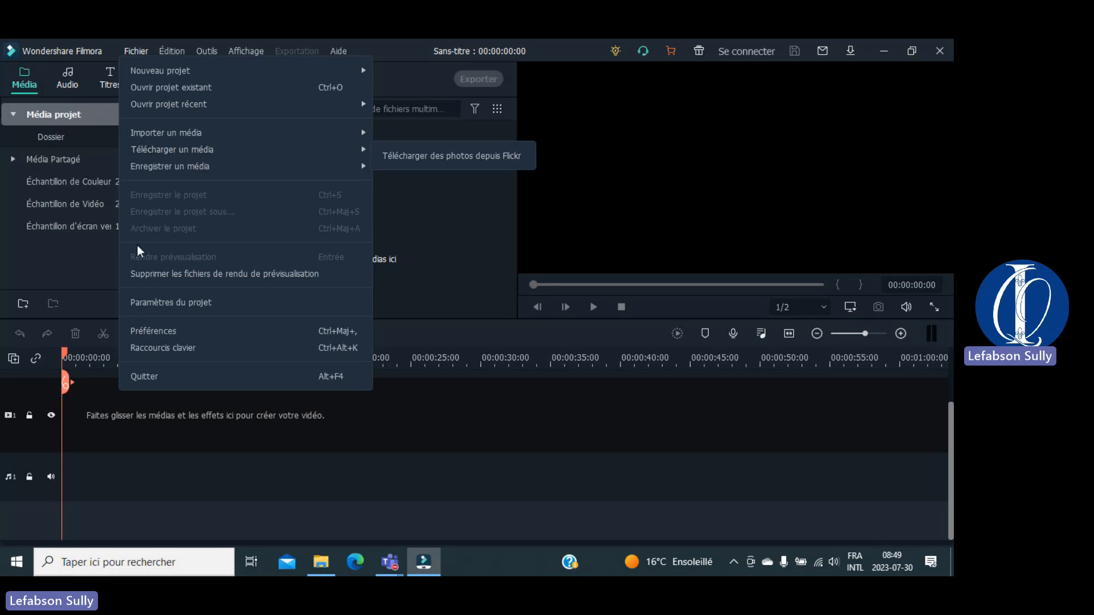
click(55, 259)
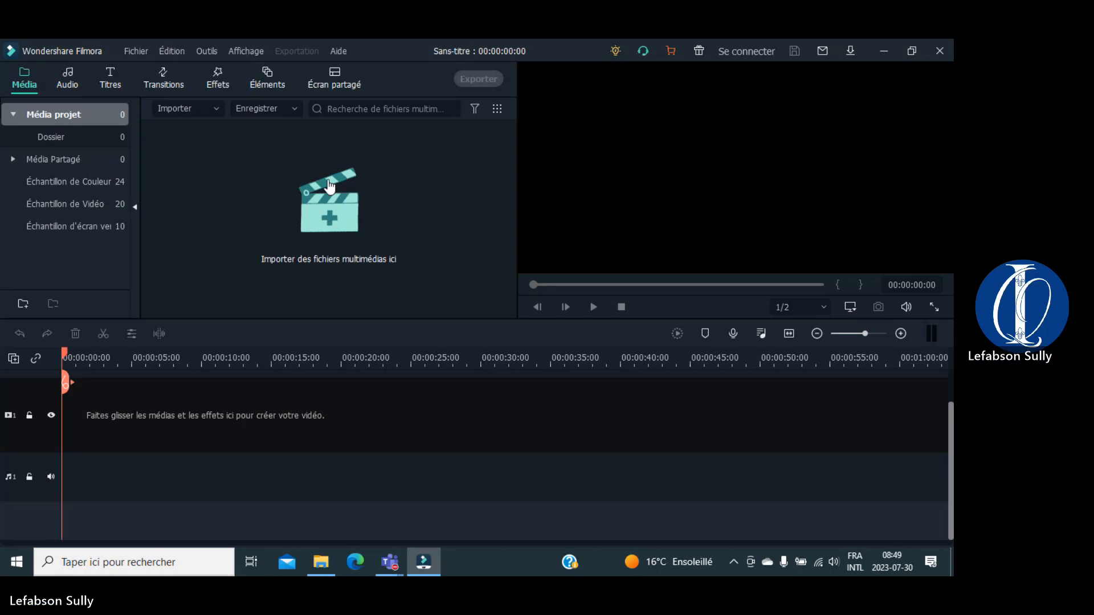
Step: Import the 20230719_131333 video from Téléchargements into the project media library
click(216, 109)
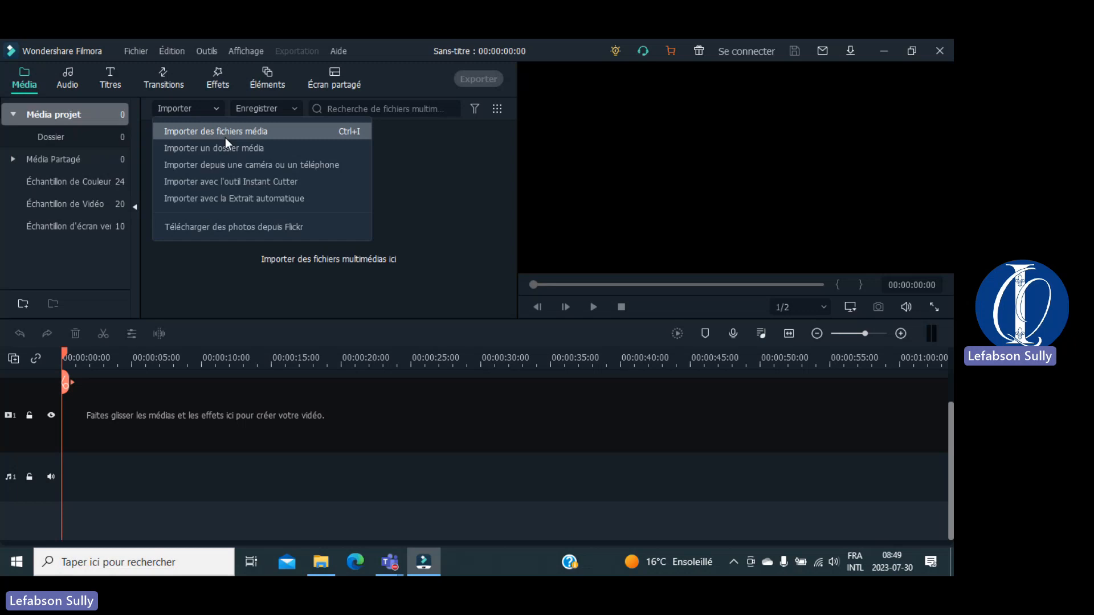
click(173, 287)
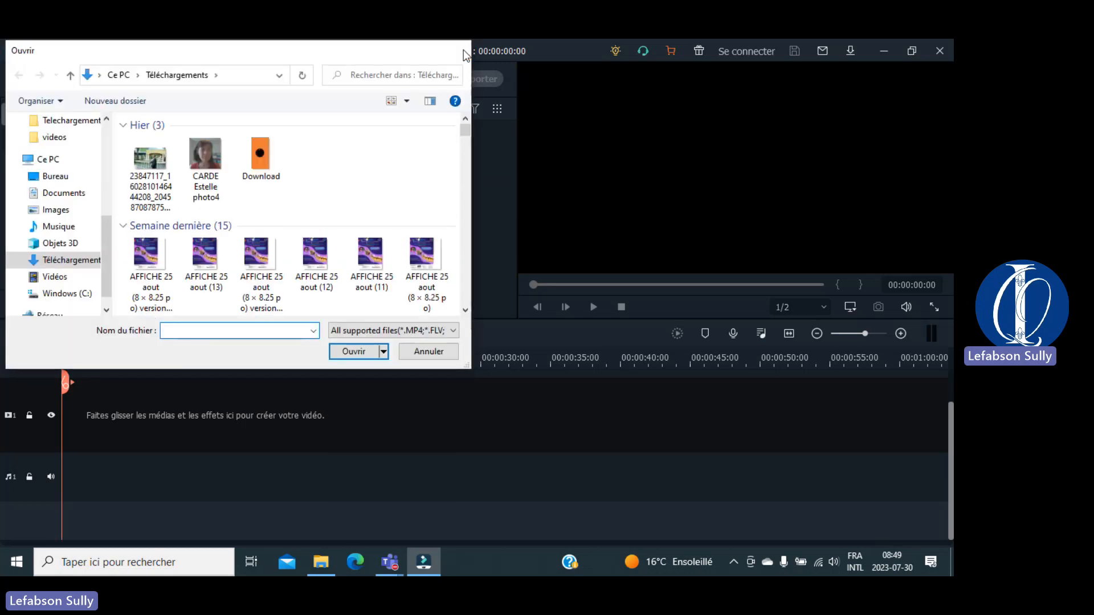
click(462, 50)
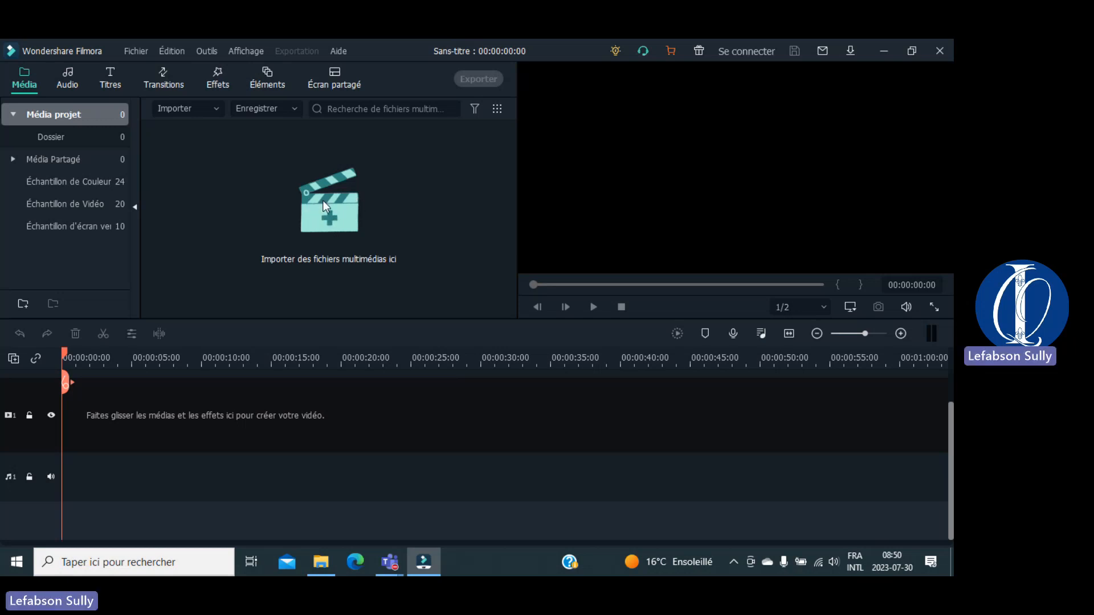
click(323, 201)
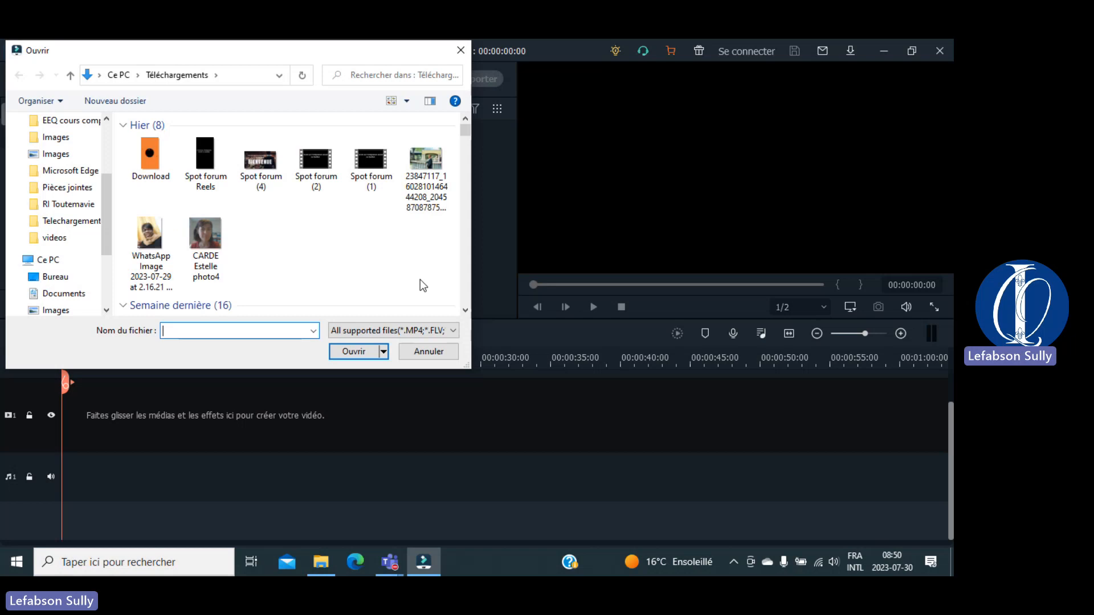
scroll(466, 312, down, 3)
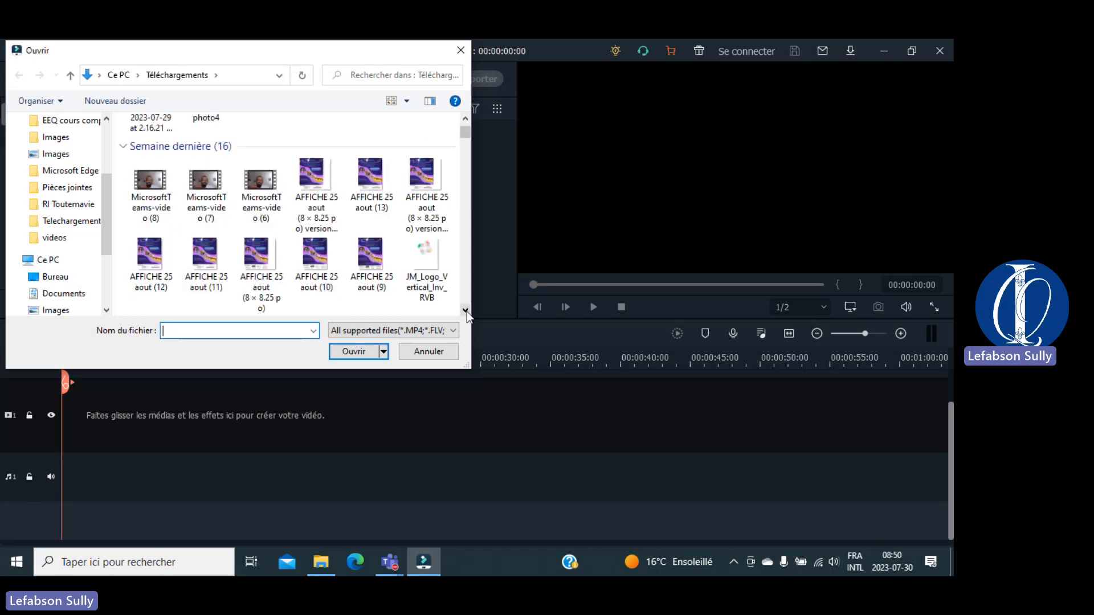
scroll(467, 312, down, 5)
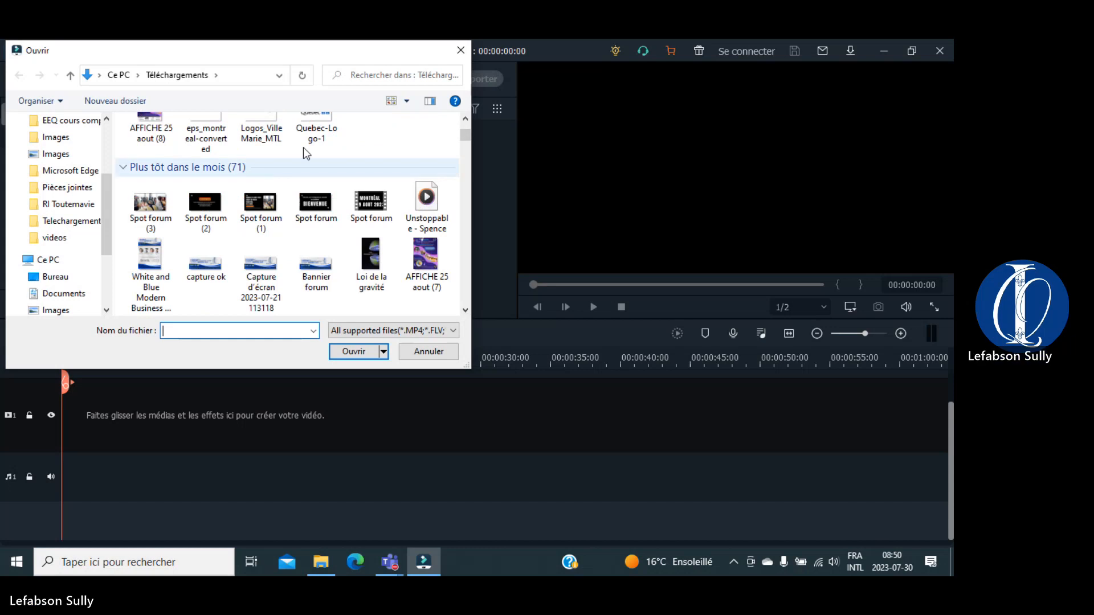
scroll(287, 209, down, 2)
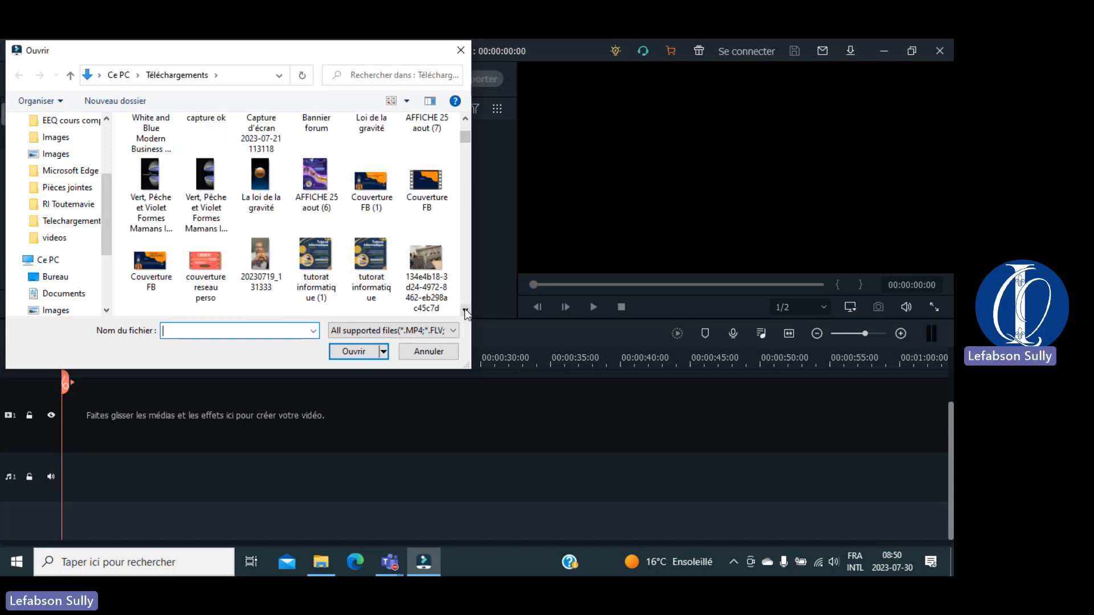
click(263, 260)
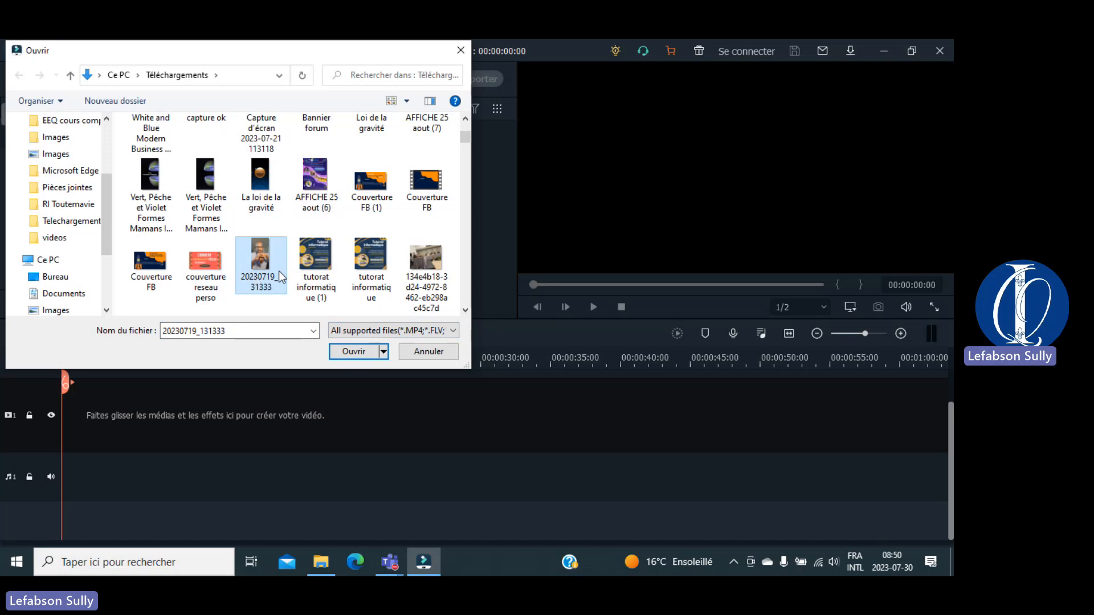
click(352, 353)
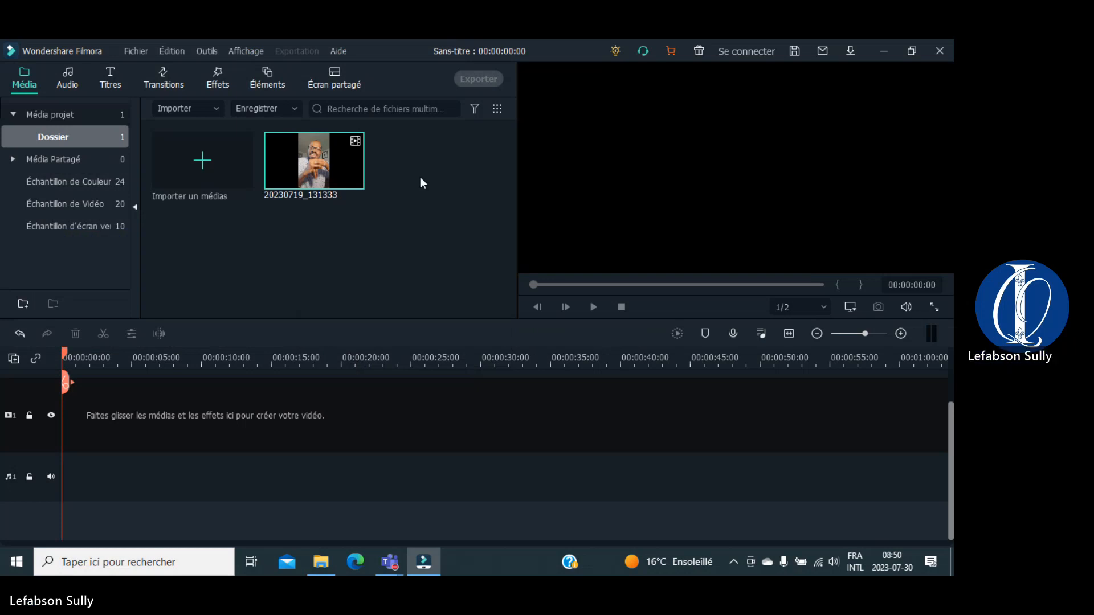
Step: Import the Unstoppable - Spence track and Spot forum (1) image, then show the audio library
click(195, 168)
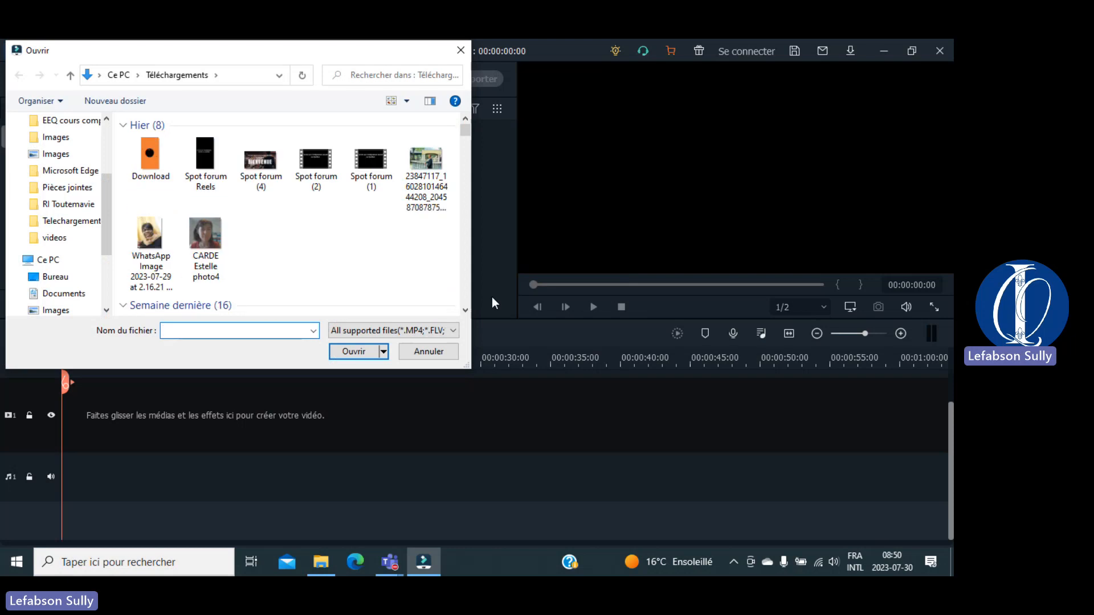
click(466, 311)
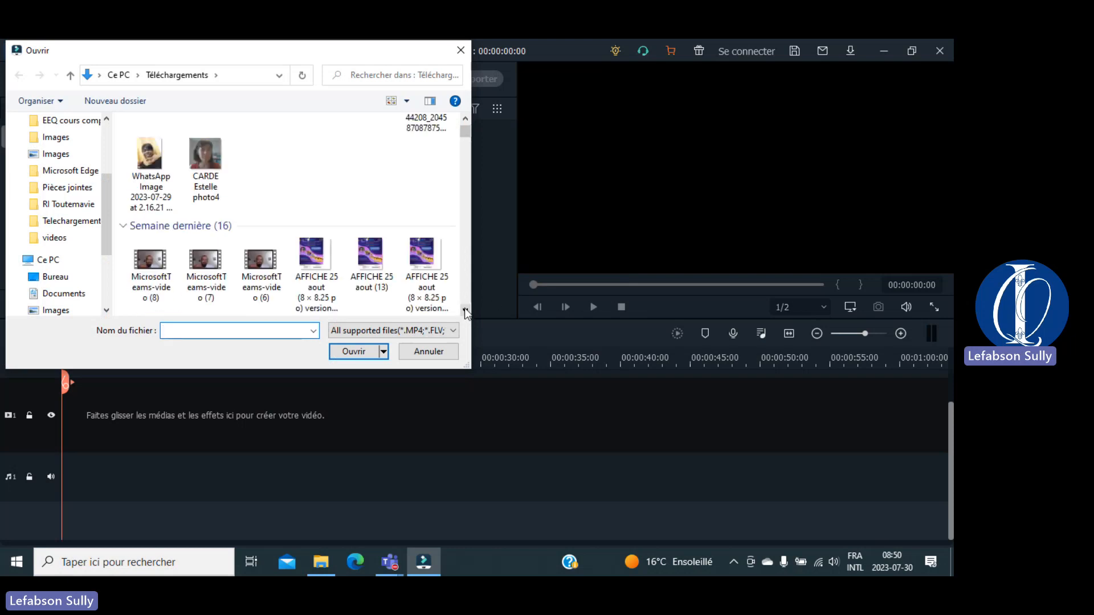
scroll(465, 311, down, 5)
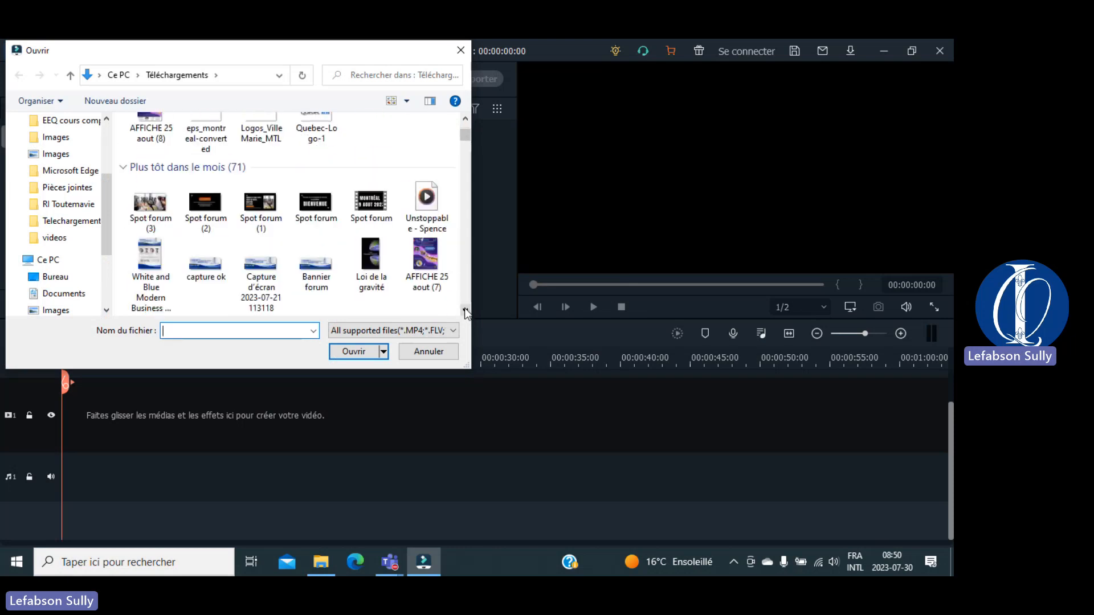
click(428, 198)
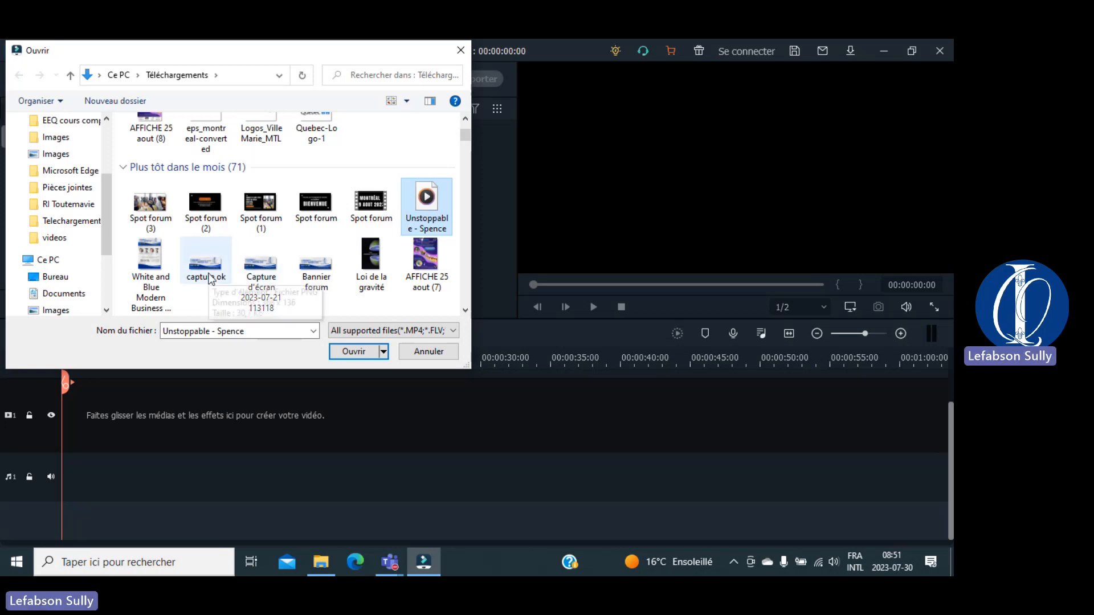
ctrl+click(208, 278)
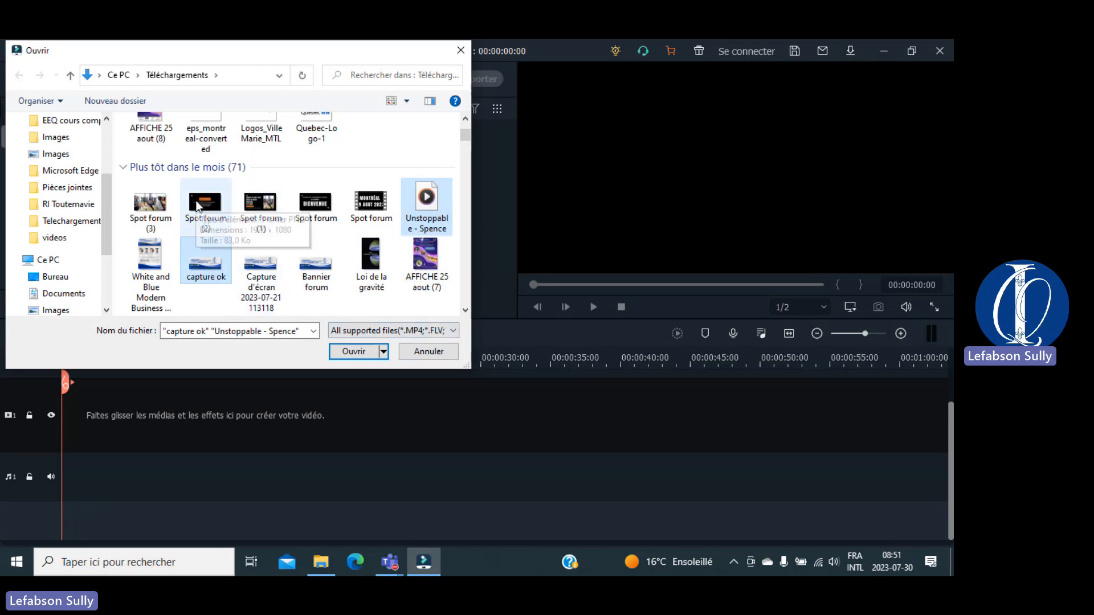
ctrl+click(263, 207)
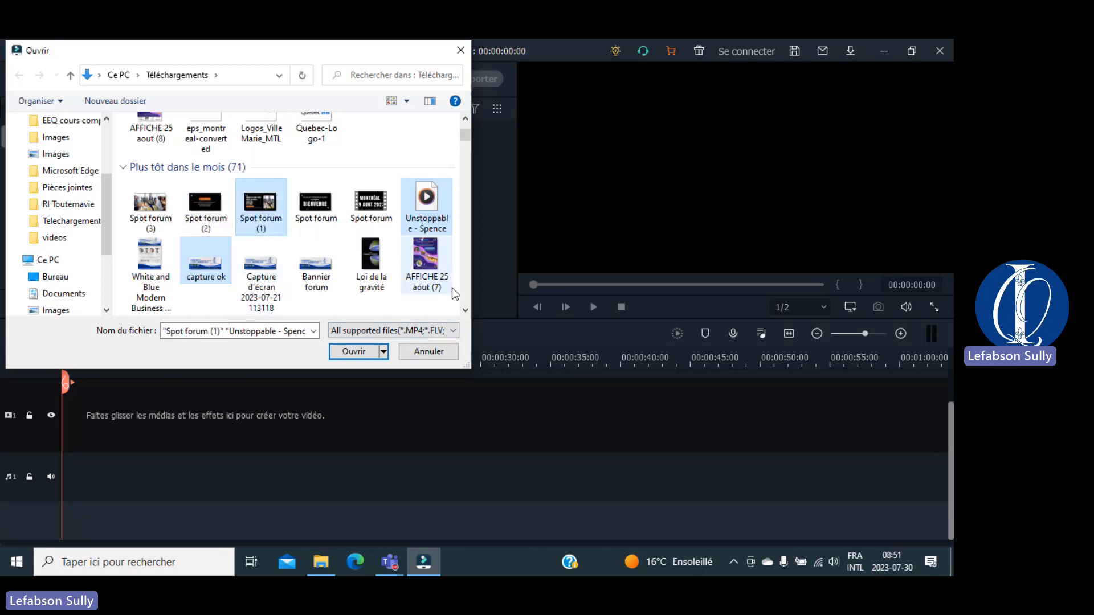
click(466, 310)
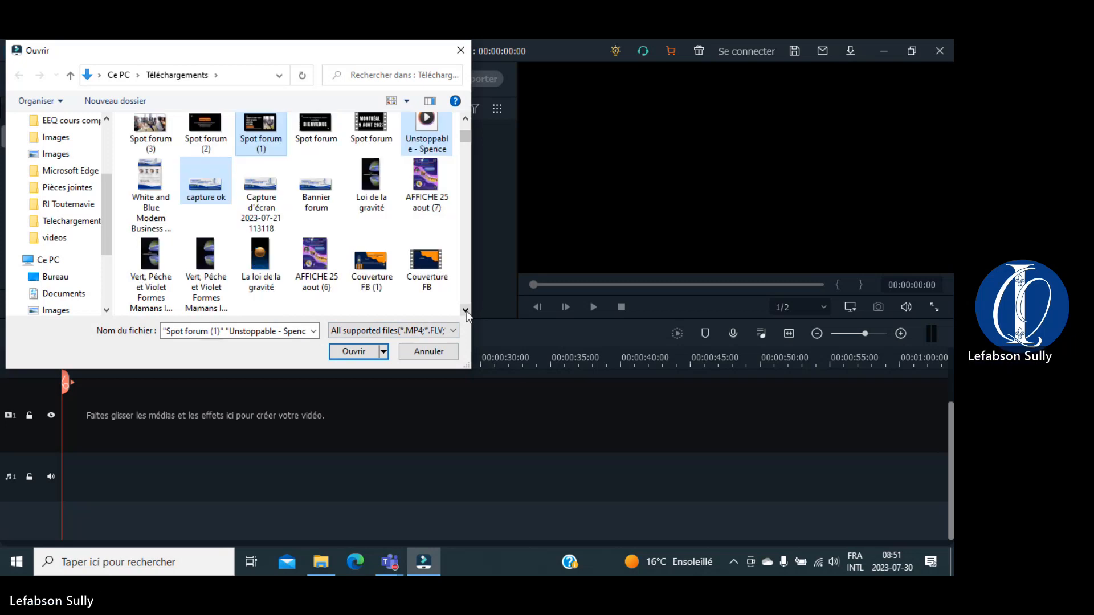
click(466, 310)
click(466, 310)
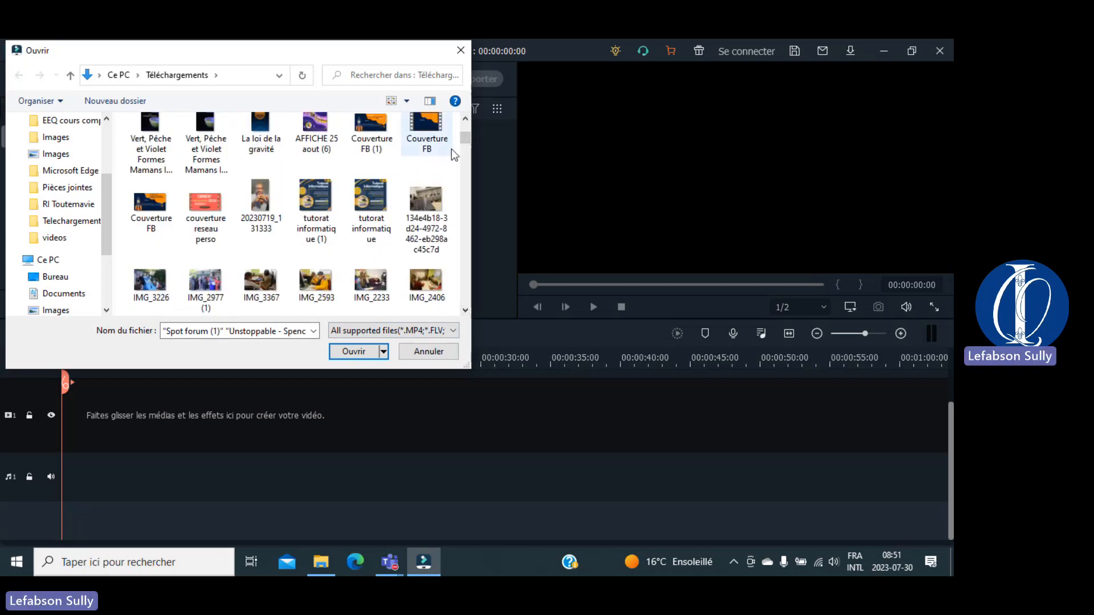
mouse_move(464, 138)
mouse_down()
mouse_move(466, 124)
mouse_move(466, 149)
mouse_up()
click(352, 351)
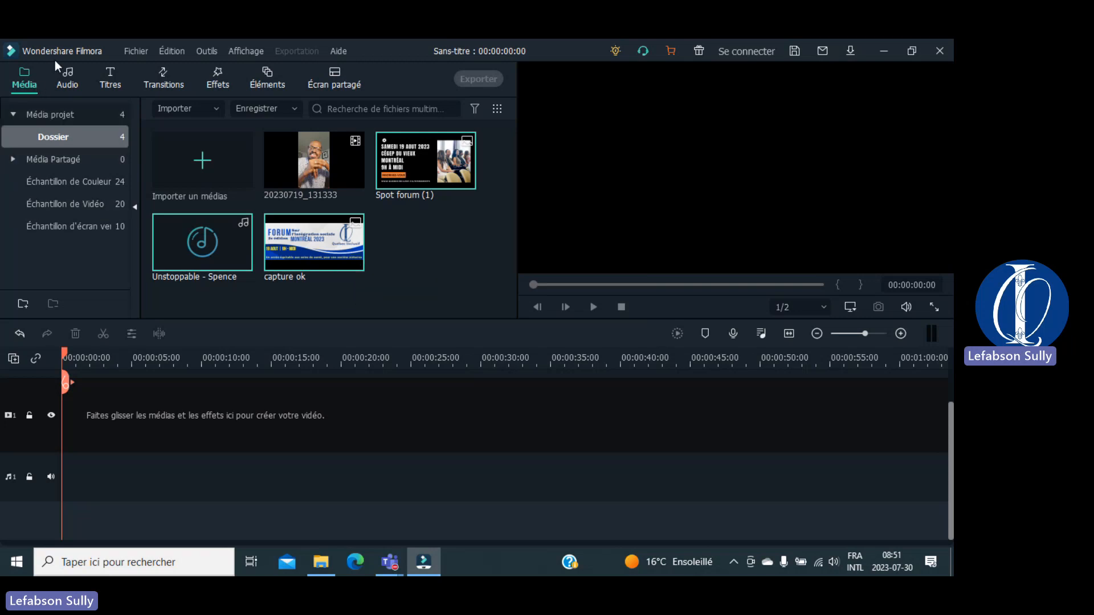
click(67, 69)
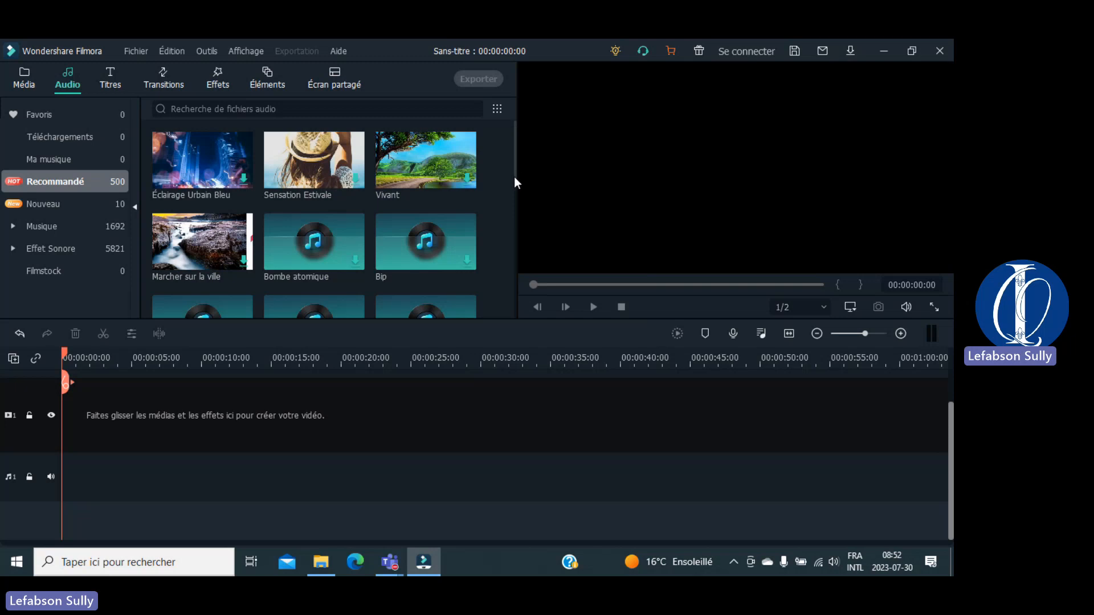
Step: Browse the Recommandé audio list and preview the Une histoire track so it downloads
drag(515, 184, 515, 245)
scroll(506, 279, down, 4)
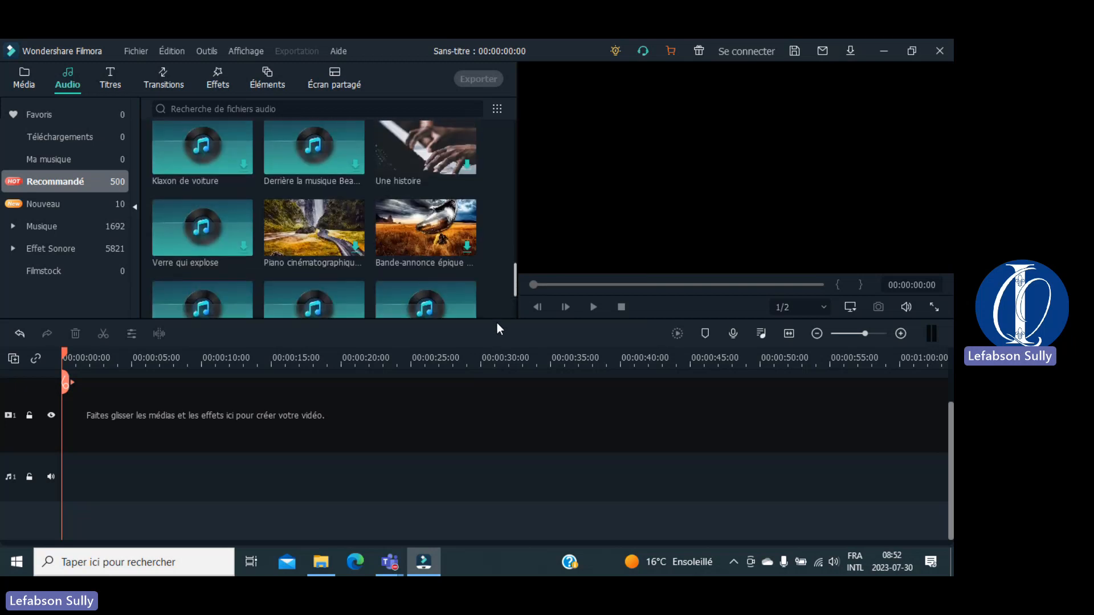
scroll(497, 321, up, 2)
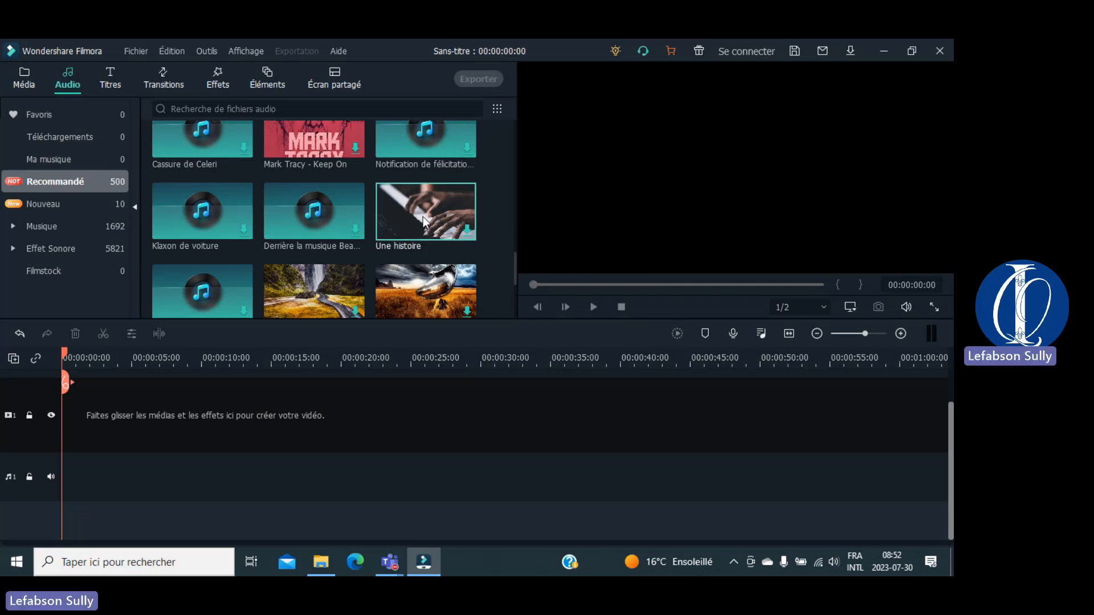
mouse_move(422, 217)
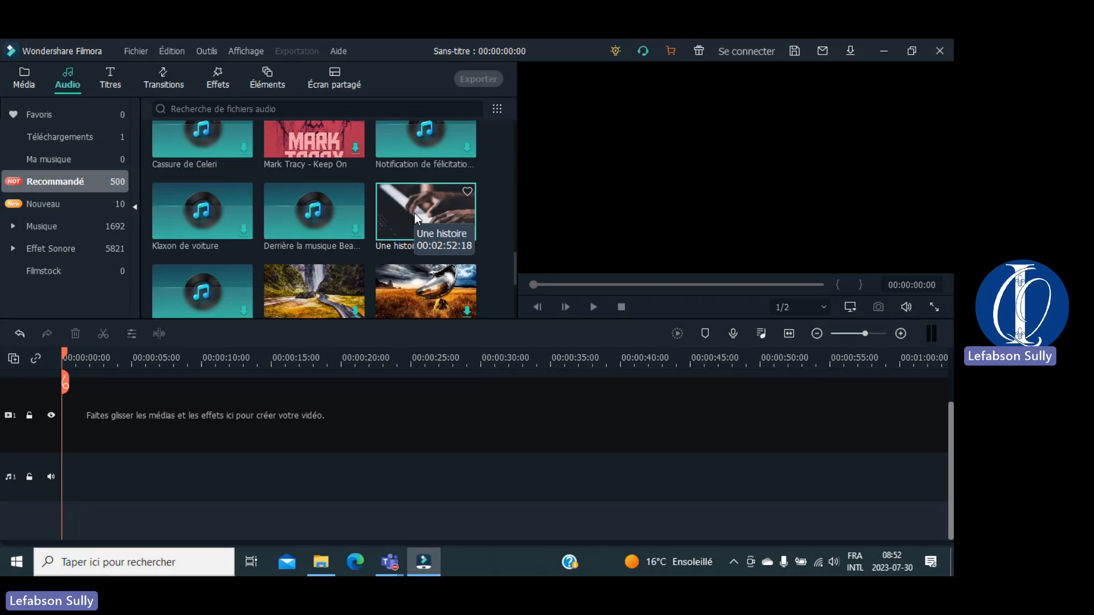
Step: Place Une histoire at the start of audio track 1 and return to the media library
drag(415, 213, 12, 496)
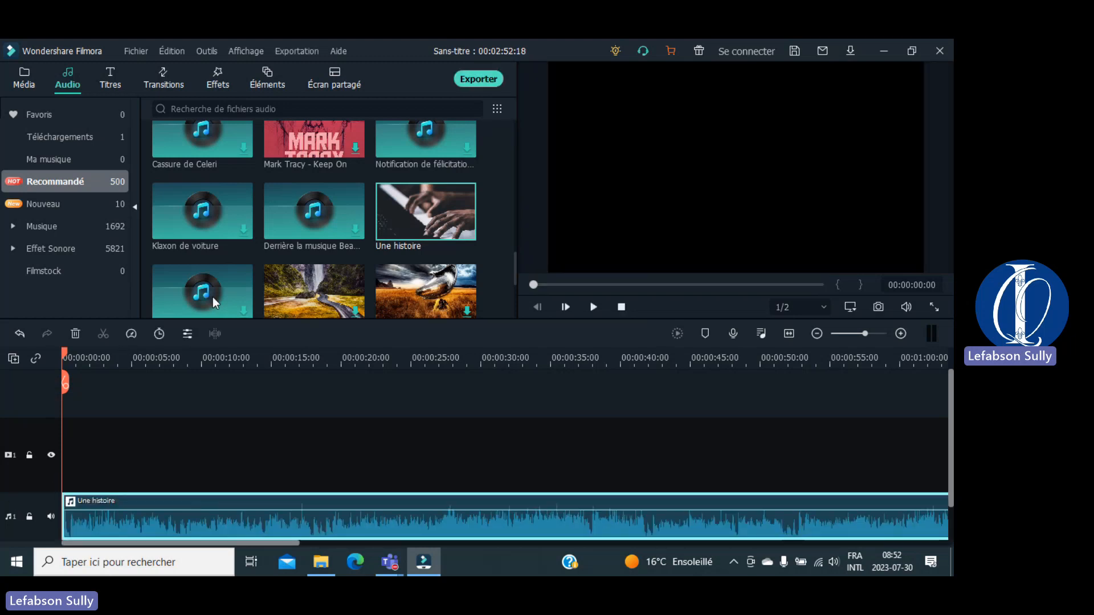
click(27, 83)
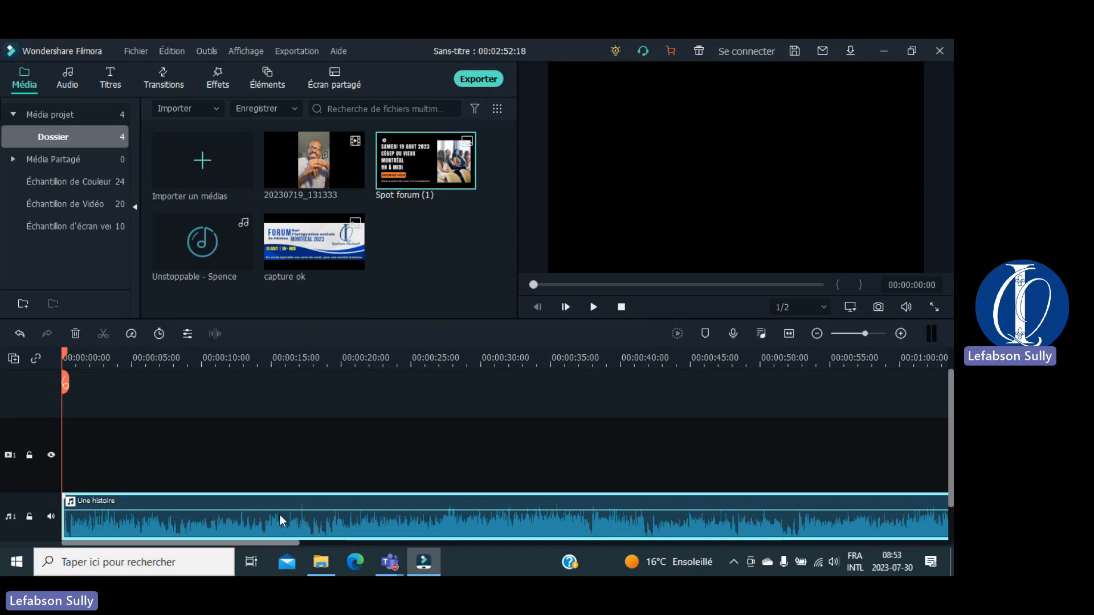
Step: Shift the Une histoire clip to begin around 00:00:30 and set the playhead near 3 seconds
drag(280, 514, 666, 476)
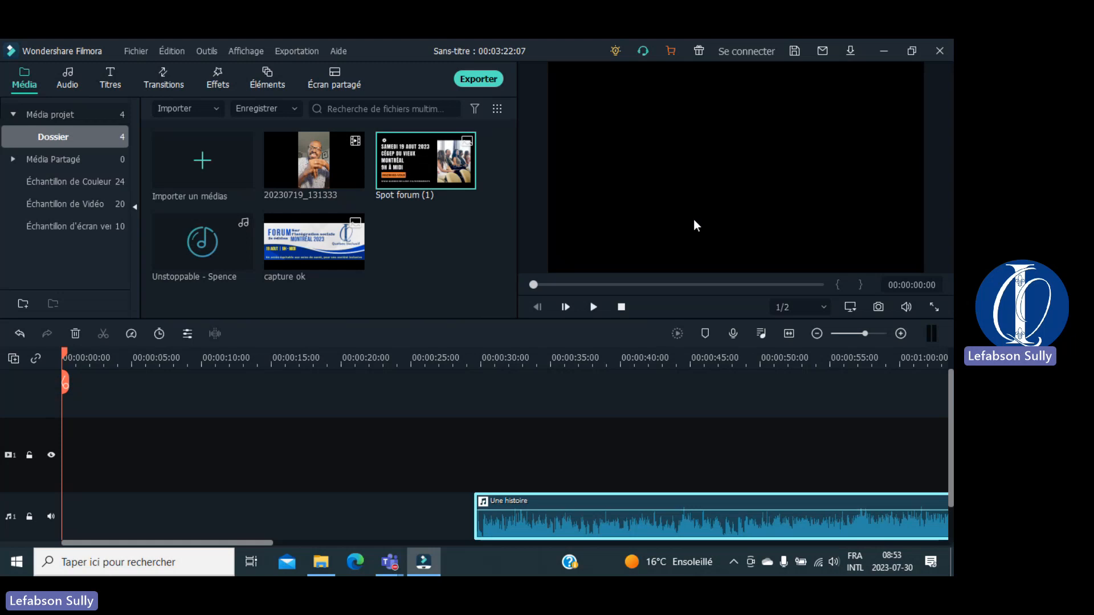
click(182, 394)
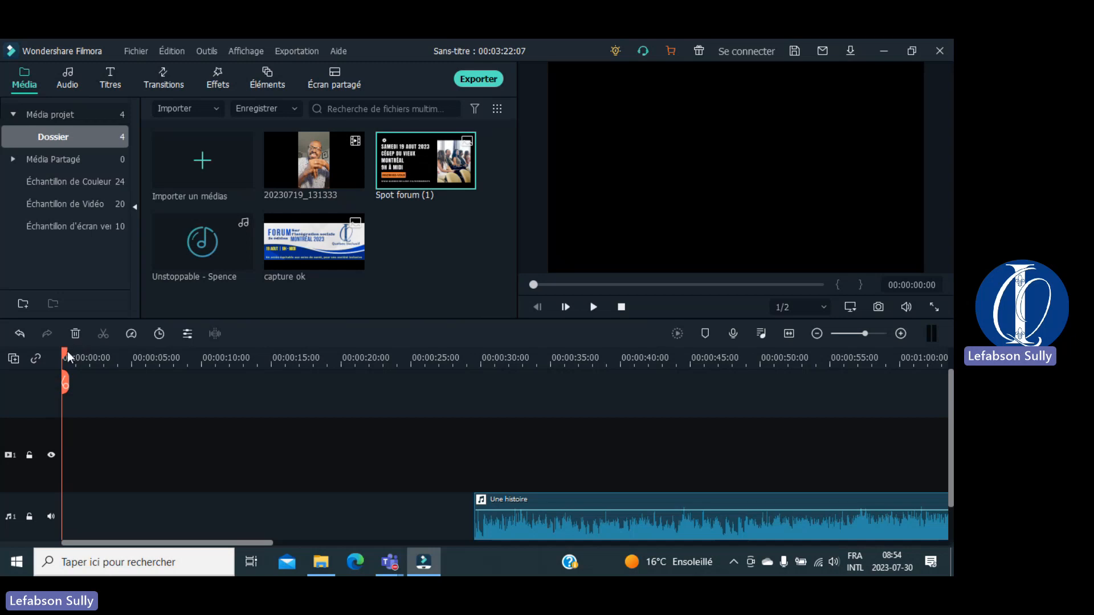
click(107, 357)
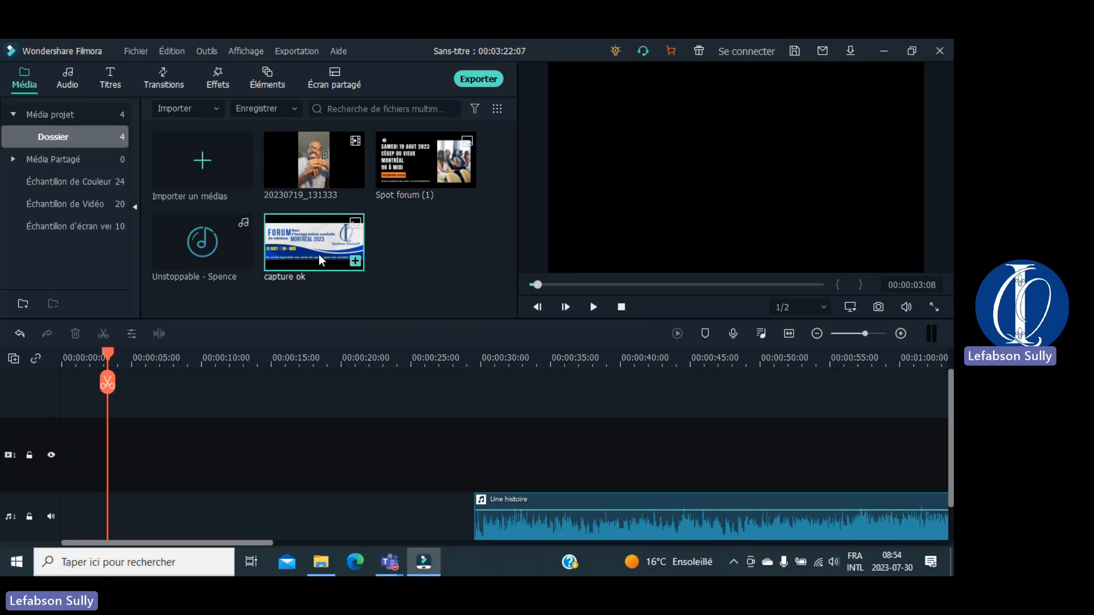
Step: Put capture ok on video track 1 near 32 seconds and drop 20230719_131333 at track 2's start
drag(319, 254, 510, 387)
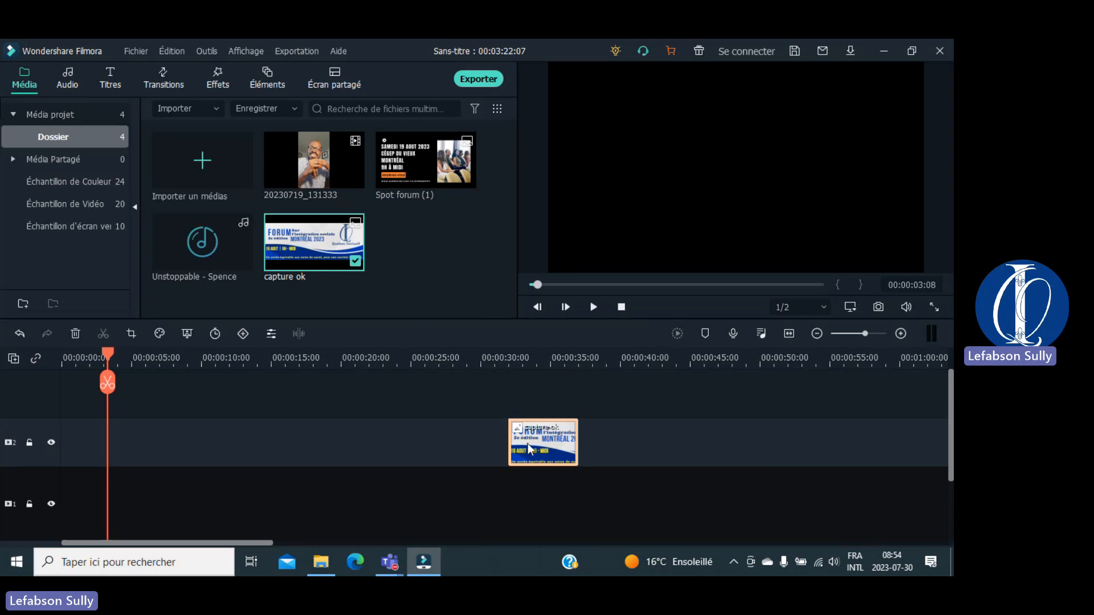
drag(527, 444, 525, 490)
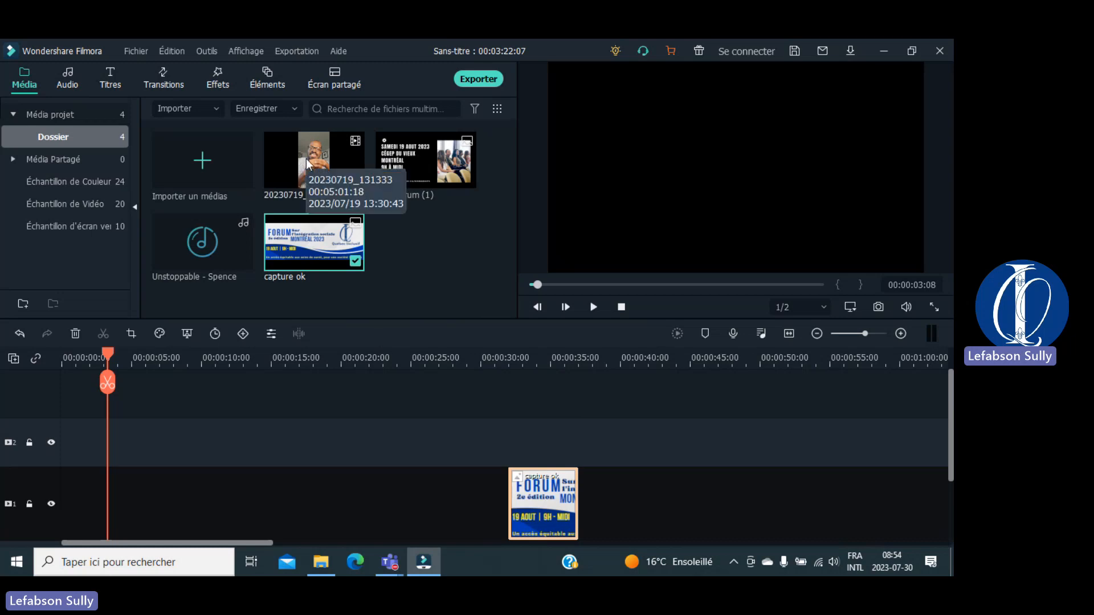
drag(305, 158, 149, 420)
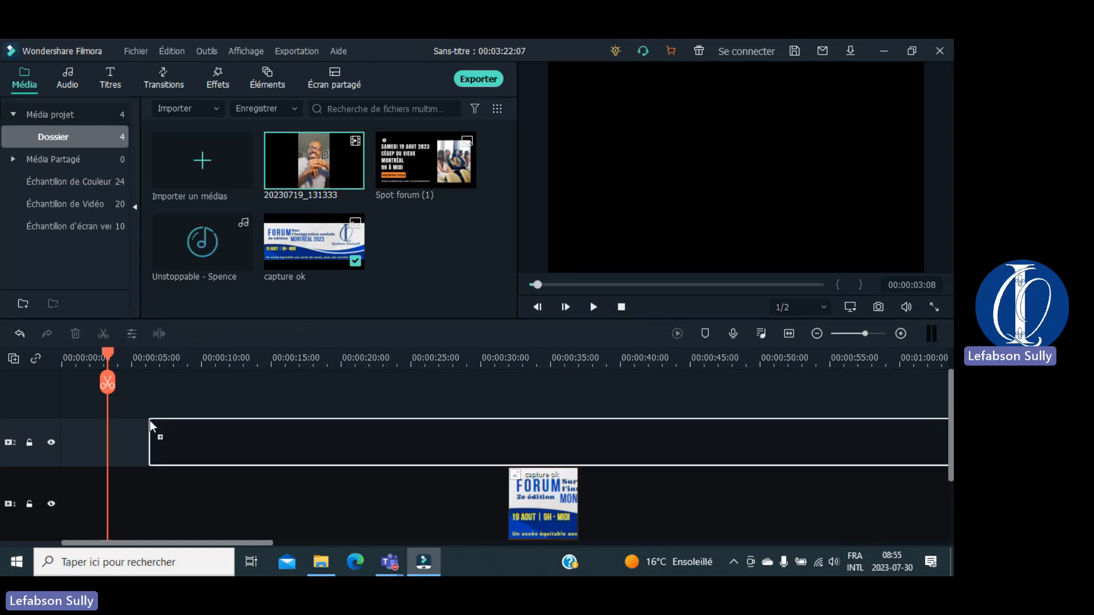
drag(149, 421, 42, 460)
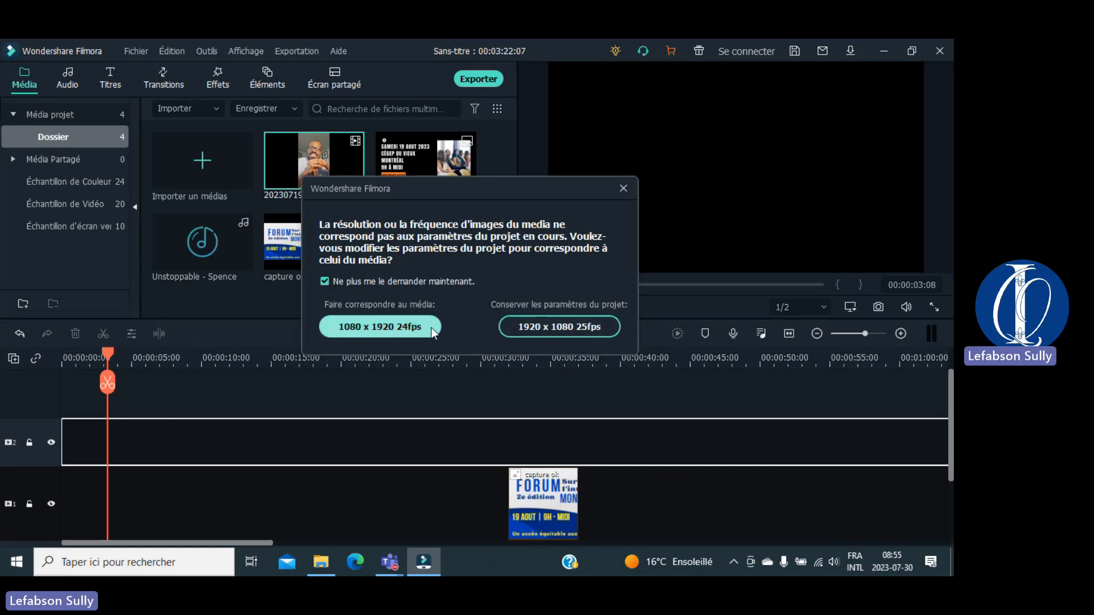
Step: Match the project to 1080 x 1920 24fps and move the talking-head clip onto video track 1
click(416, 326)
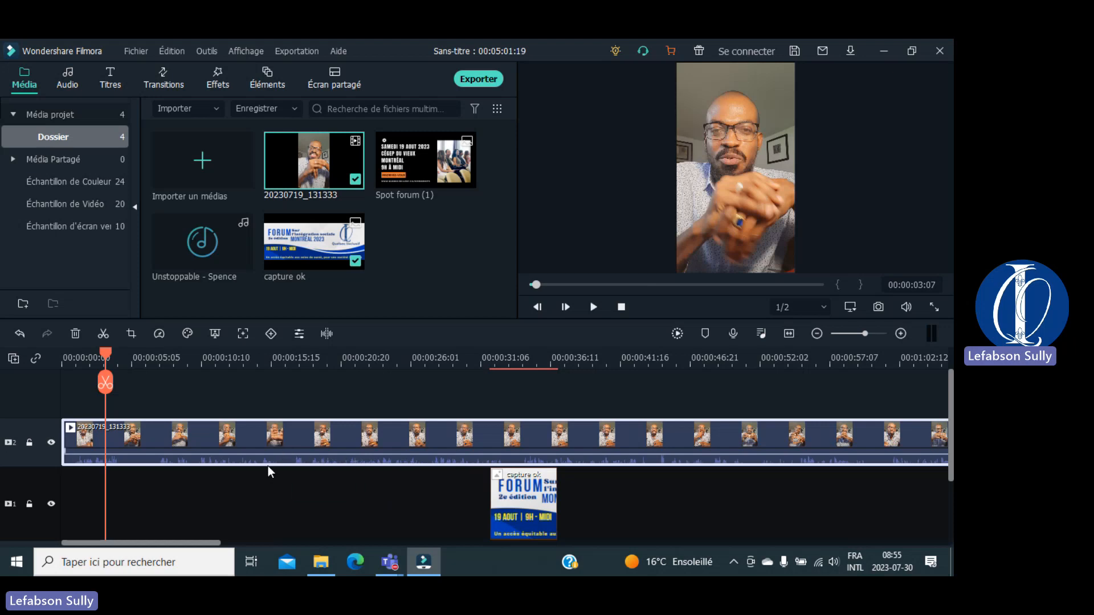
double_click(175, 461)
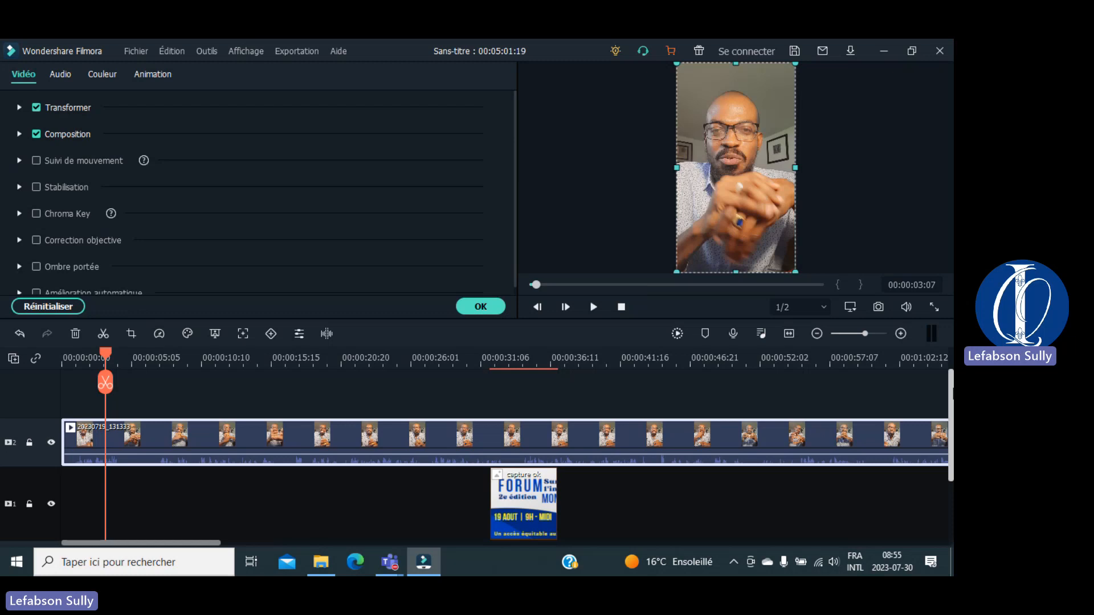
drag(950, 393, 950, 452)
scroll(243, 443, up, 3)
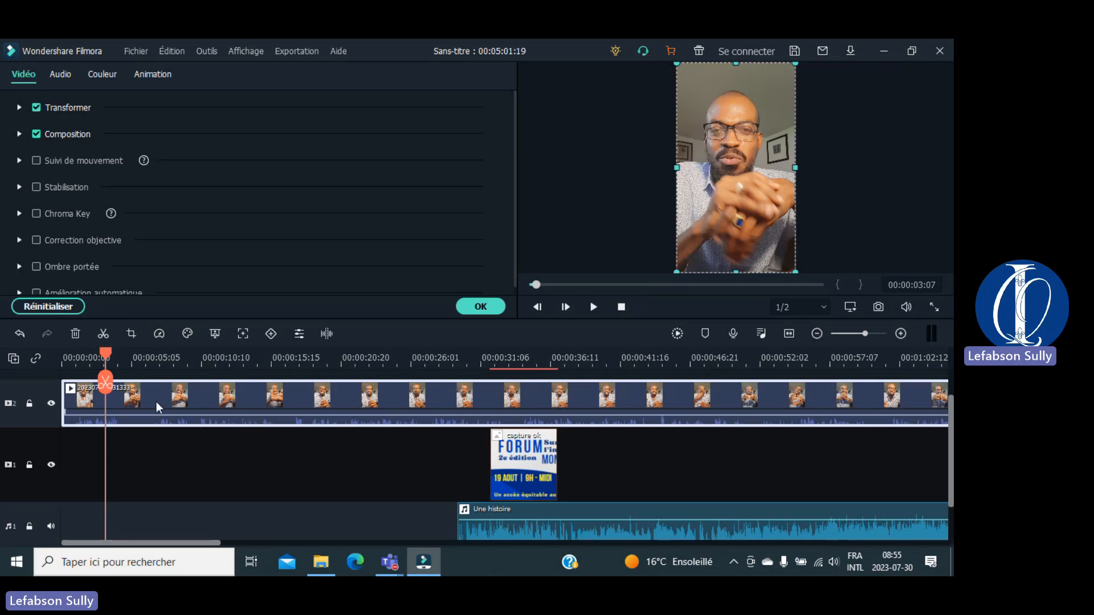
drag(156, 401, 139, 478)
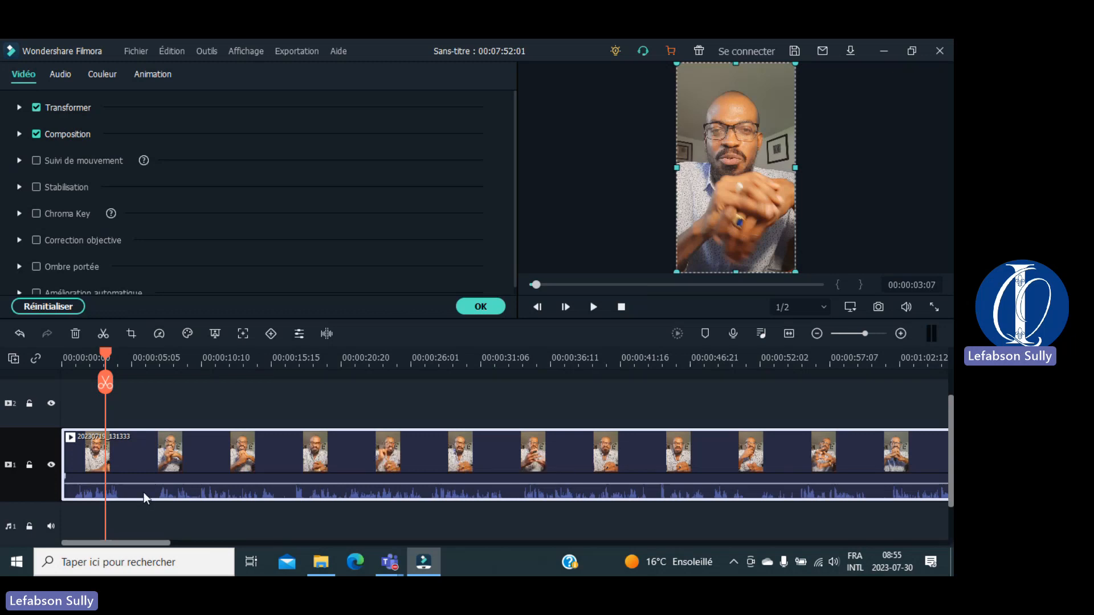
Step: Detach the 20230719_131333 audio, play back the start, and undo to restore it on audio track 1
right_click(143, 492)
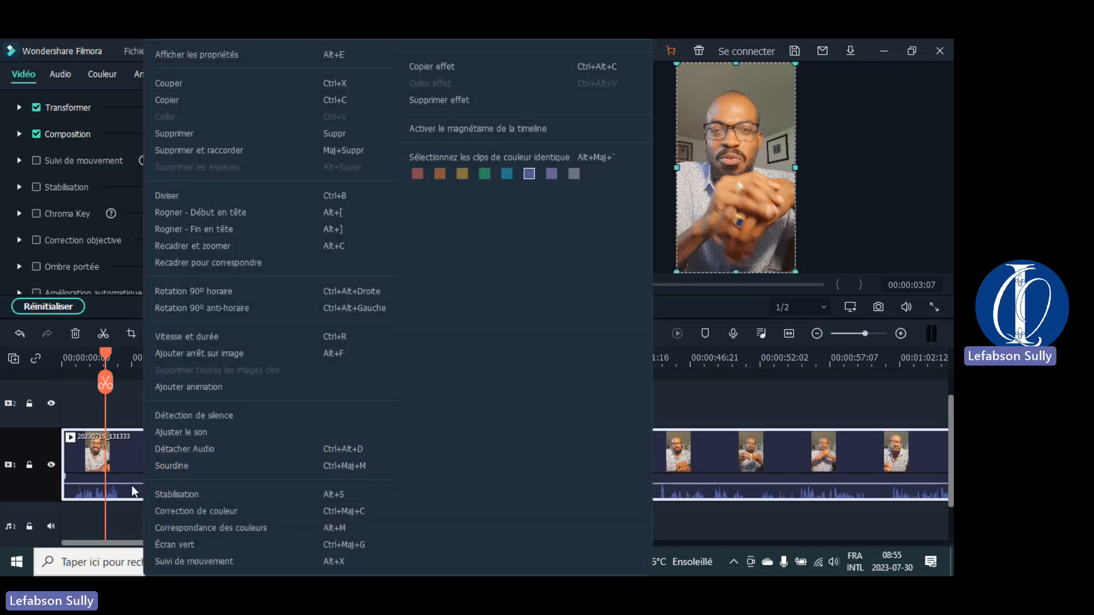
click(186, 449)
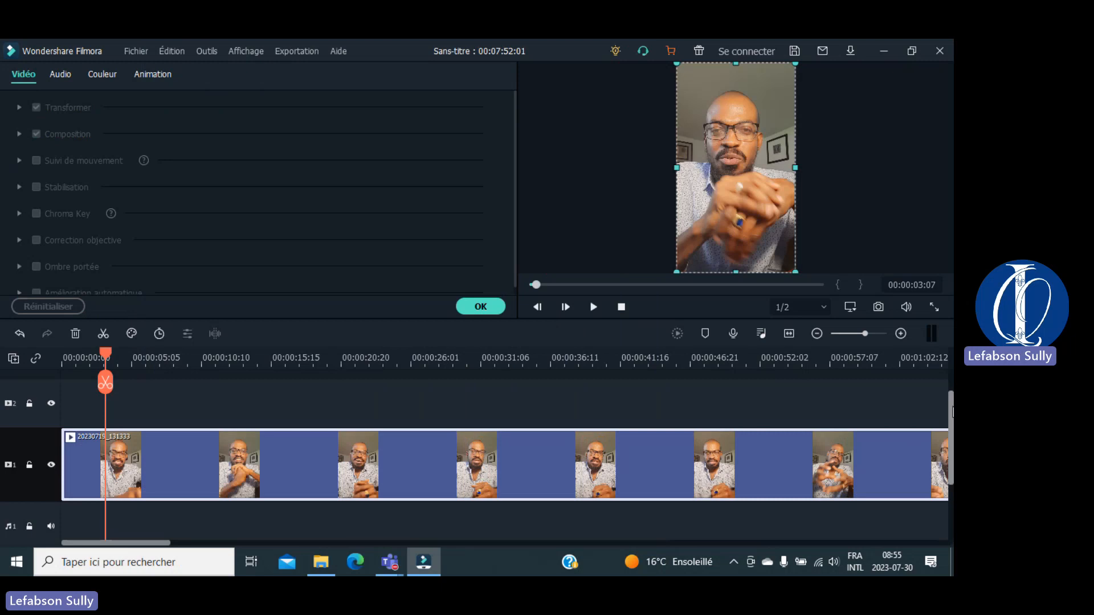
drag(949, 414, 941, 463)
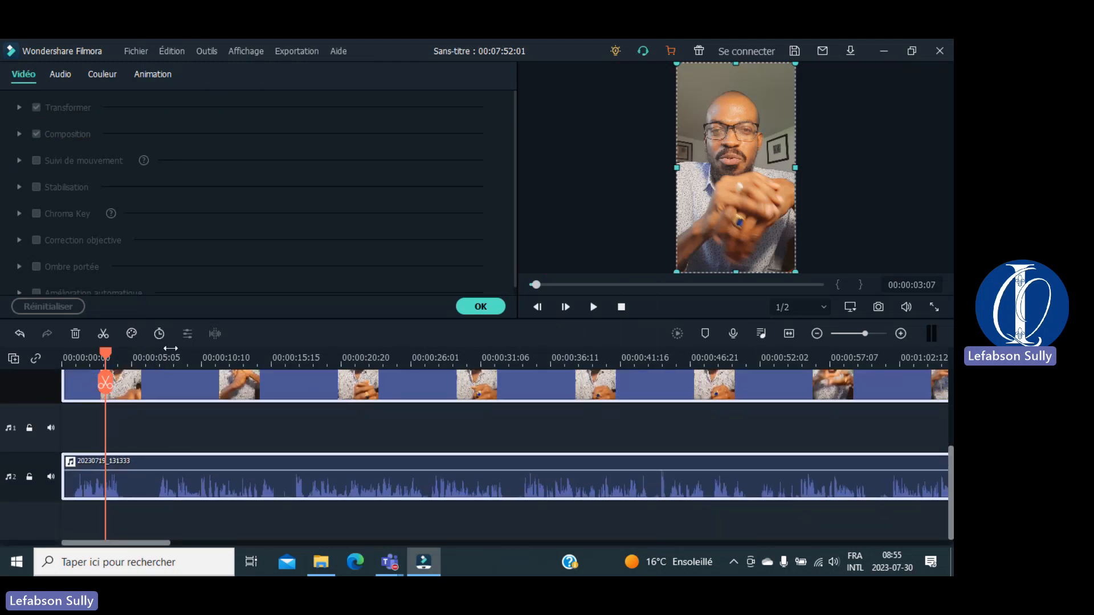
drag(105, 355, 39, 358)
key(space)
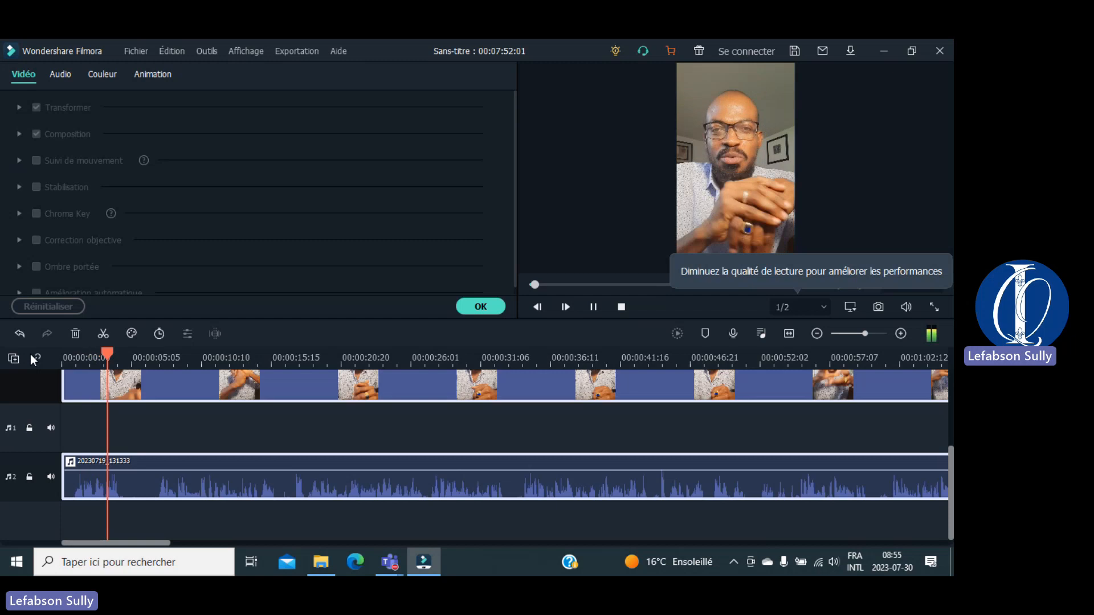
key(space)
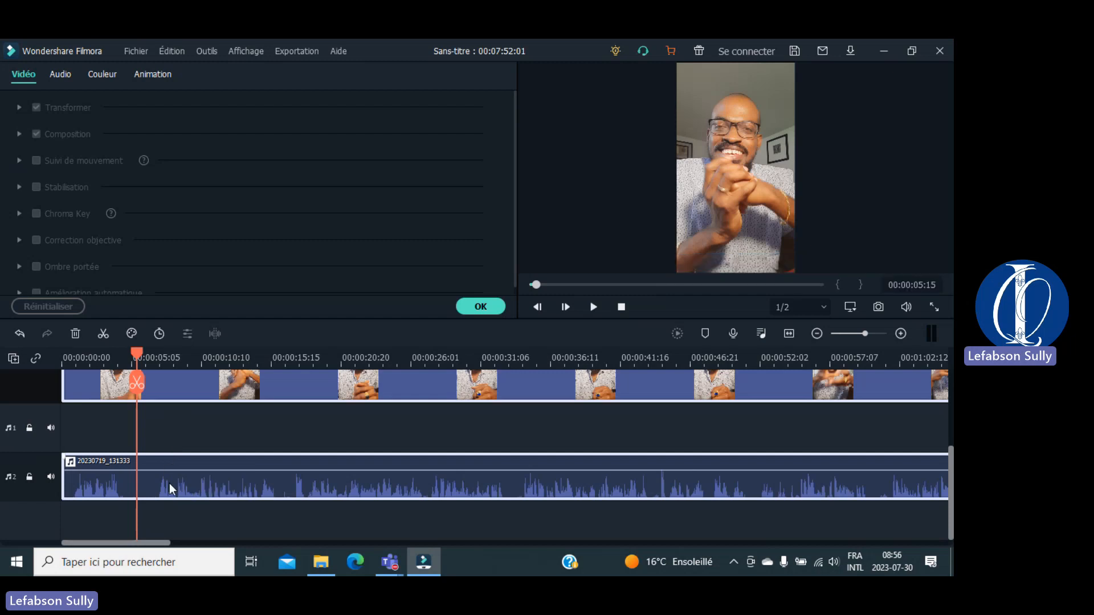
click(167, 443)
key(ctrl+z)
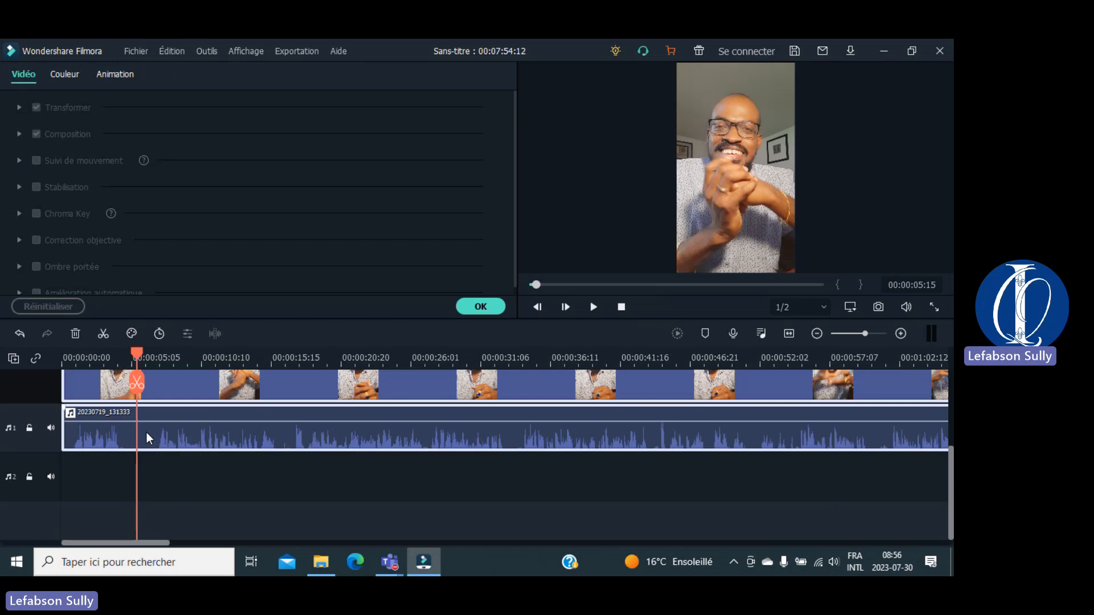
Step: Move the detached audio down to audio track 2, then back up to audio track 1
drag(145, 442, 129, 514)
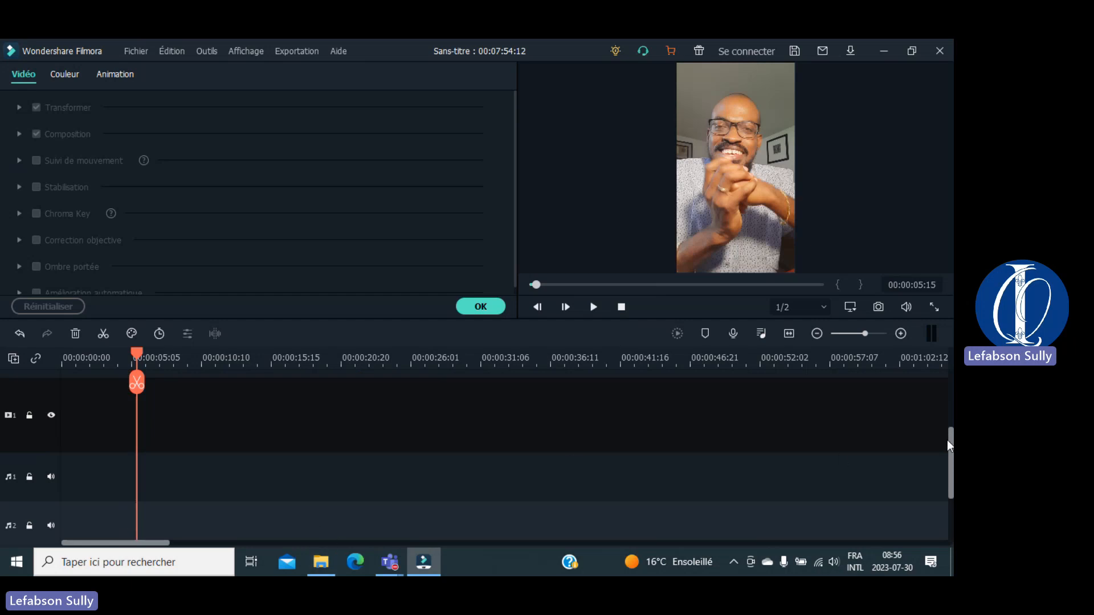
drag(946, 439, 948, 468)
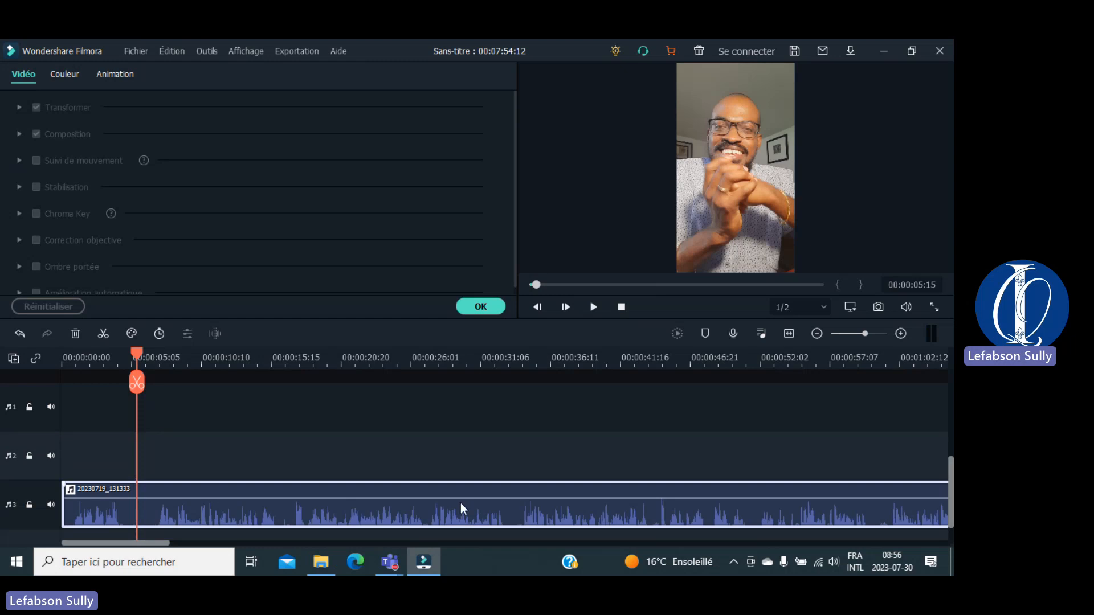
drag(443, 510, 445, 419)
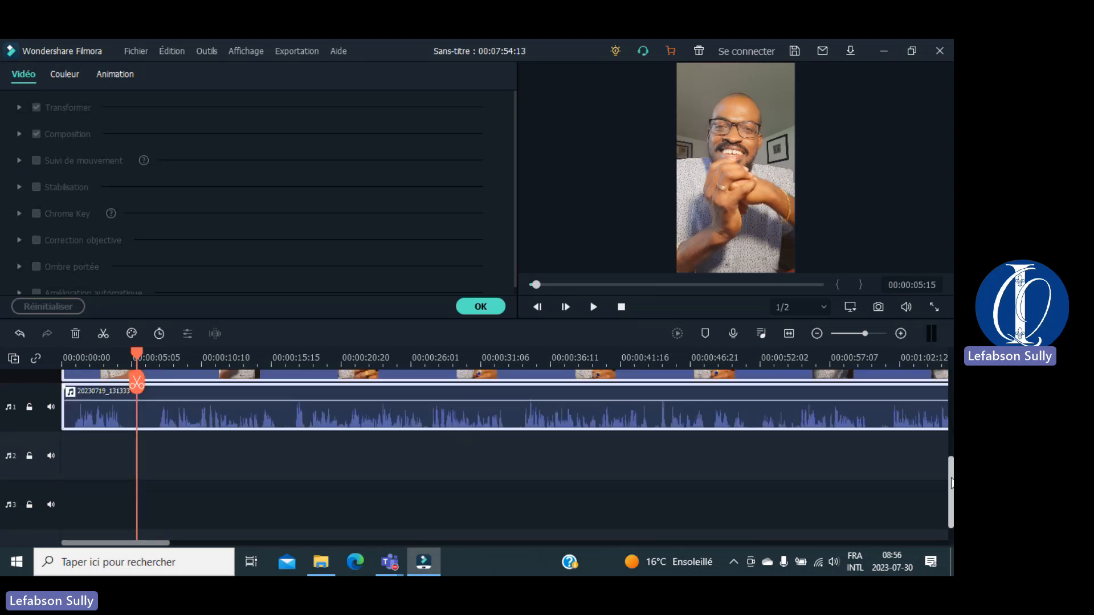
drag(950, 491, 950, 466)
Step: Drag the talking-head clip through the upper video tracks until it rests on track 2 above an empty track 1
scroll(478, 528, up, 3)
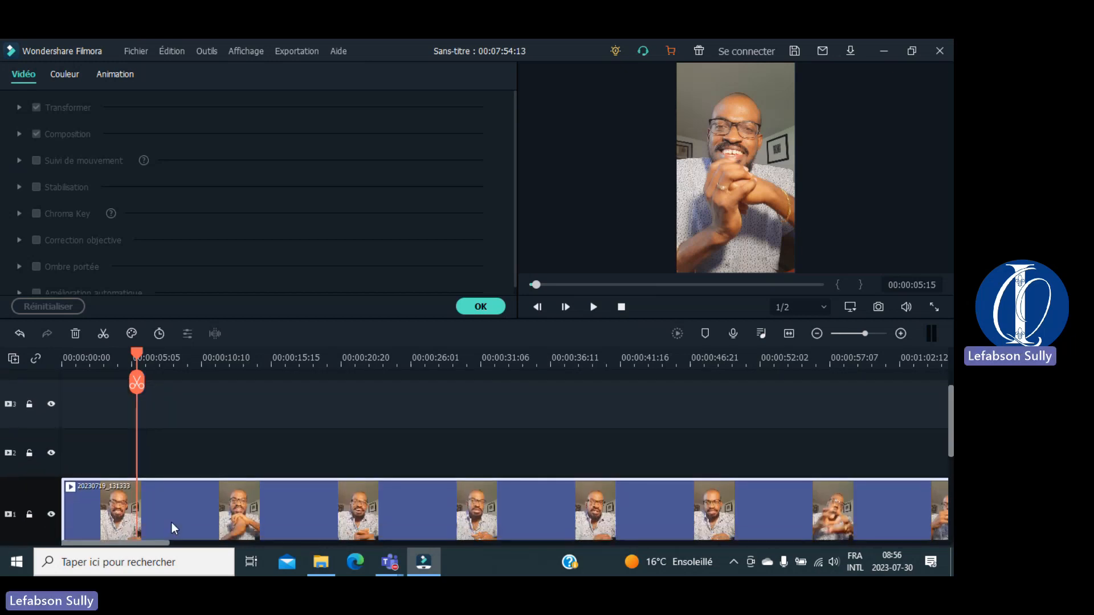
drag(172, 522, 173, 462)
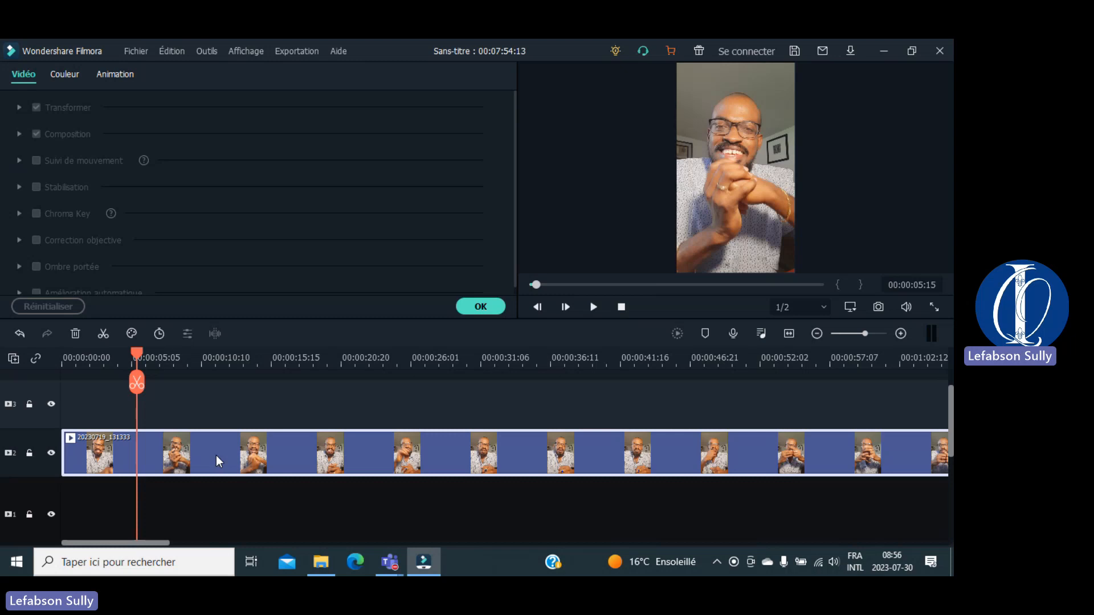
drag(216, 455, 219, 415)
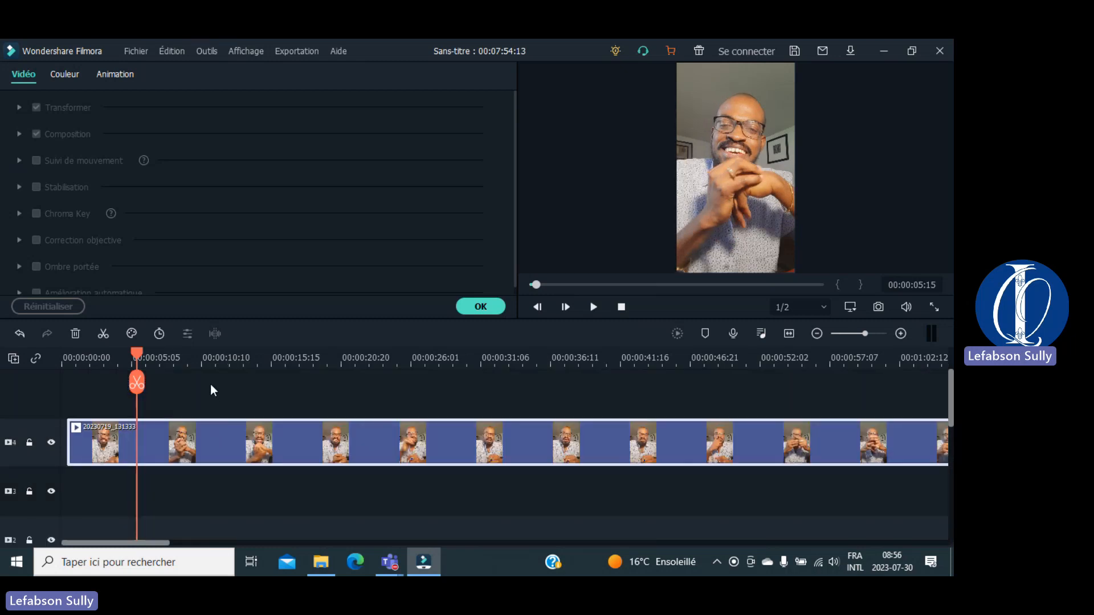
drag(201, 438, 202, 377)
drag(210, 443, 194, 401)
drag(210, 445, 199, 483)
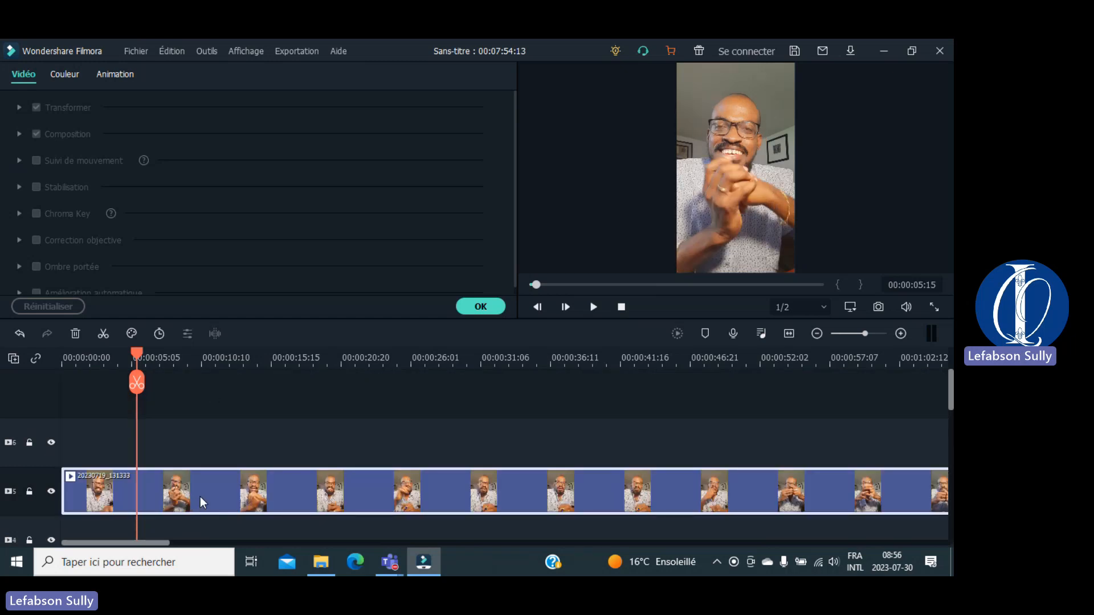
drag(148, 485, 140, 520)
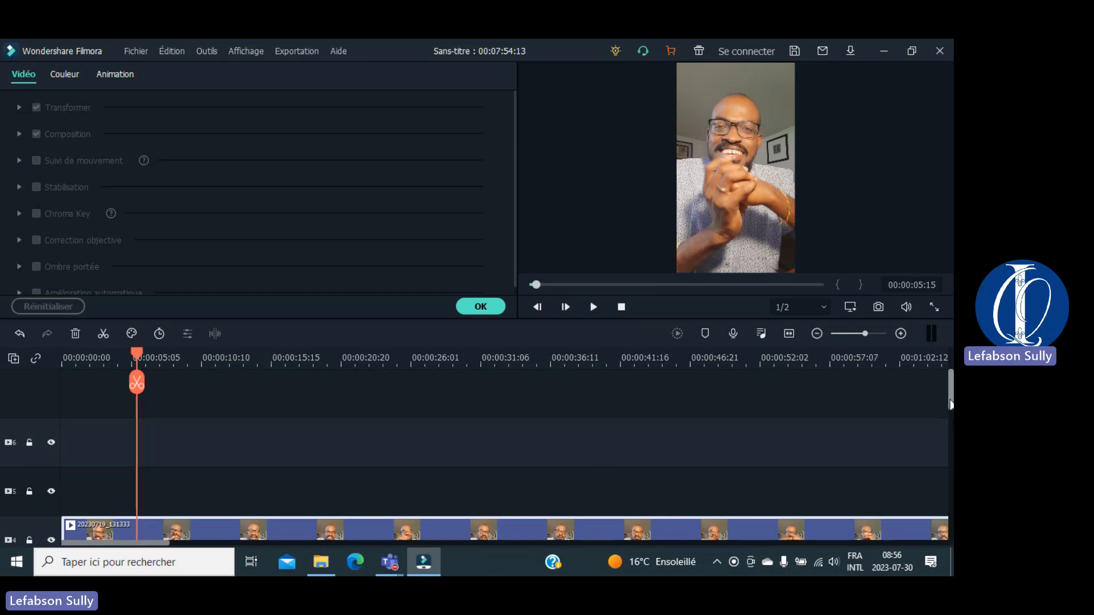
drag(949, 399, 945, 431)
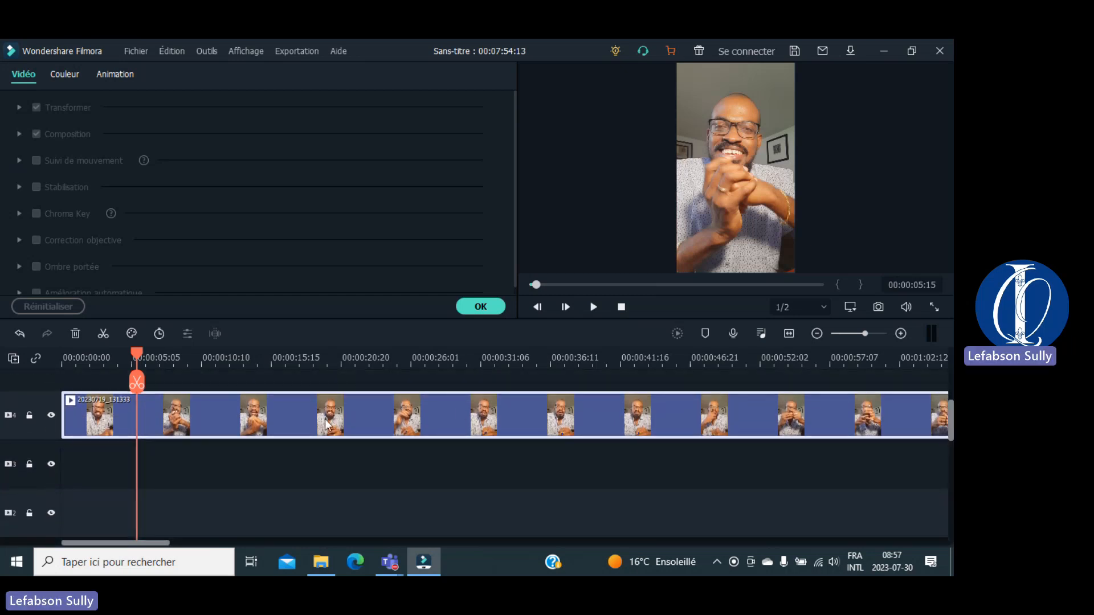
drag(204, 412, 186, 493)
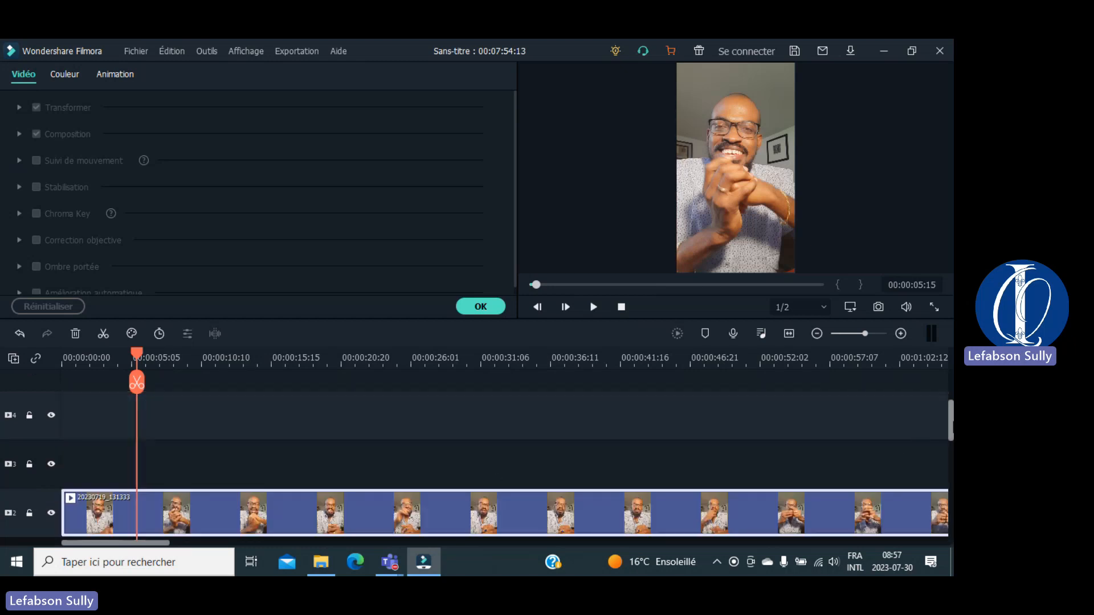
drag(952, 425, 949, 454)
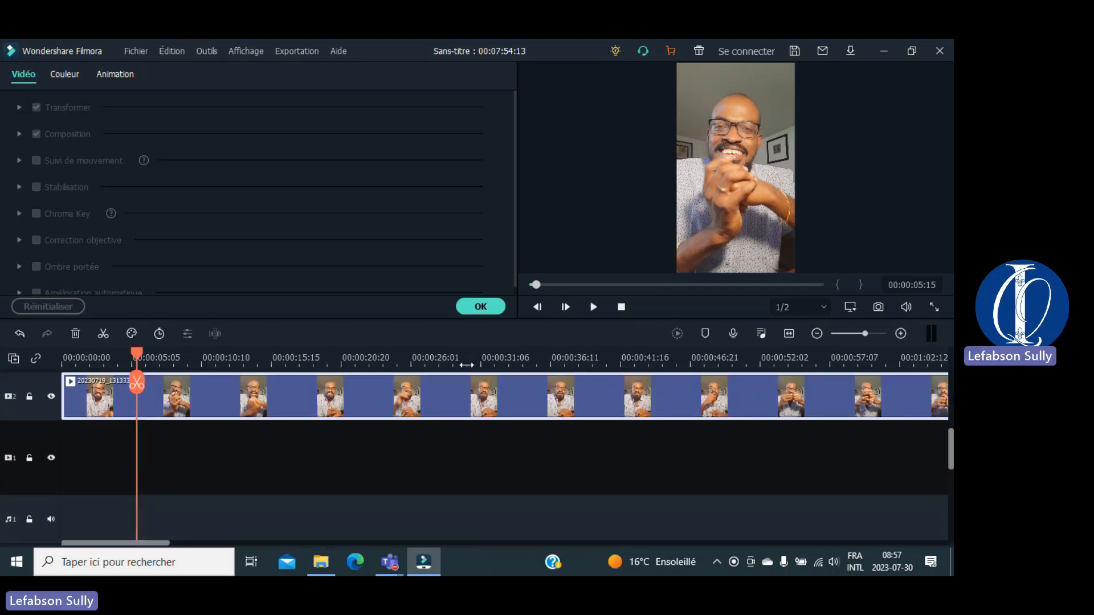
click(282, 439)
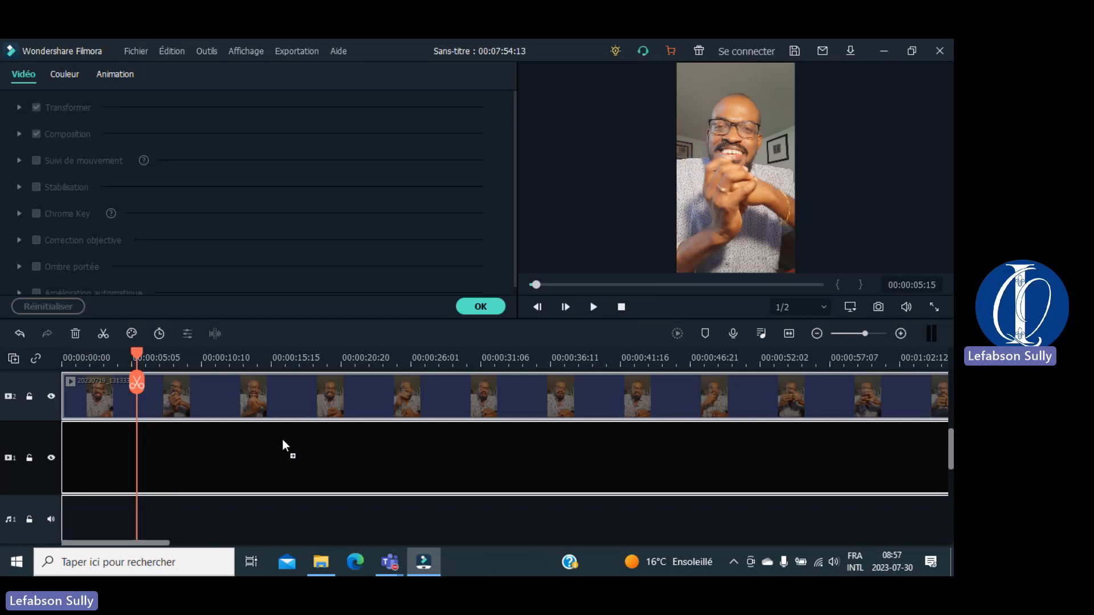
Step: Drop the clip onto video track 1, confirm the Vidéo settings with OK, and scroll the timeline
drag(282, 439, 282, 439)
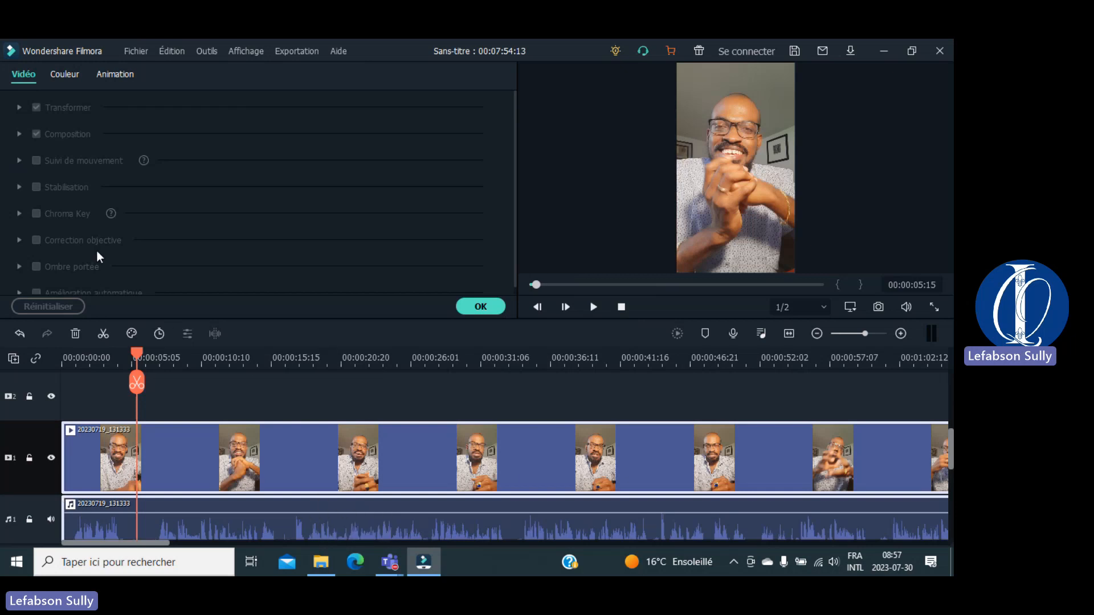
click(481, 304)
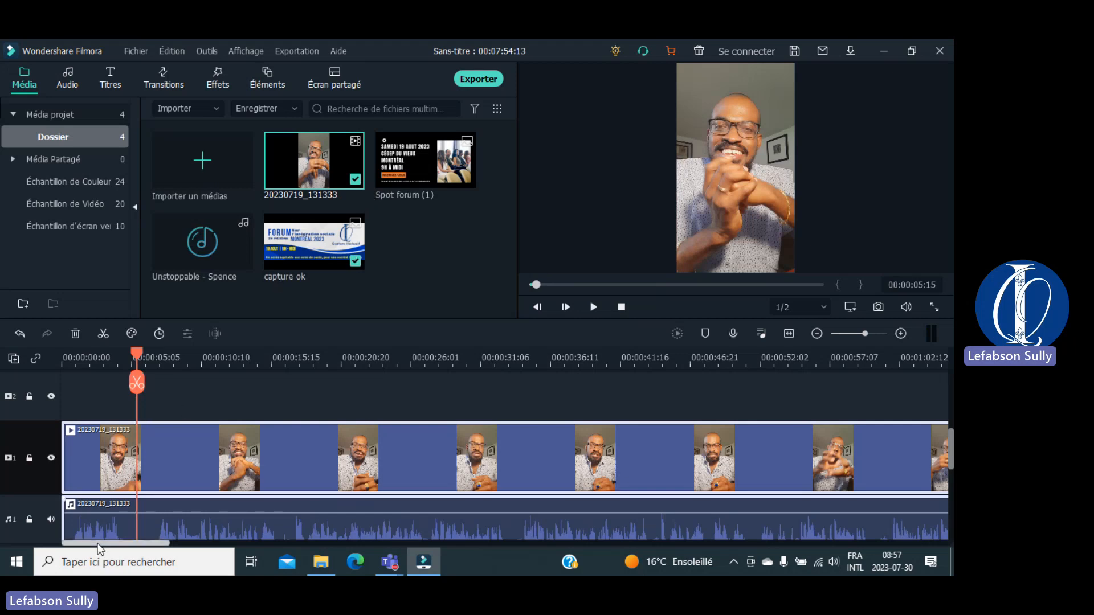
drag(111, 542, 377, 558)
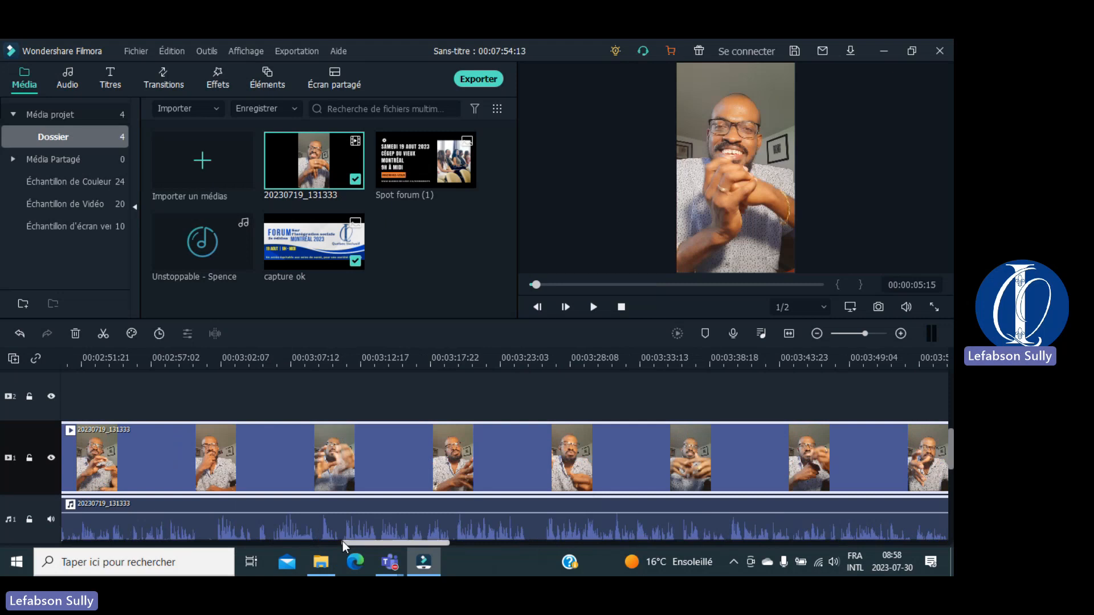
drag(343, 541, 382, 546)
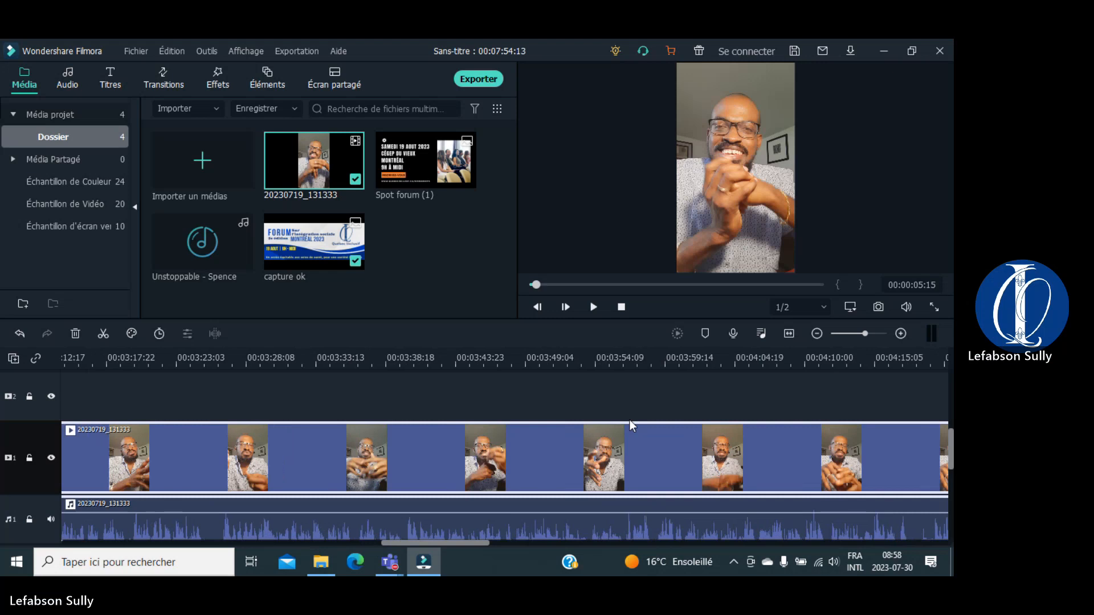
Step: Zoom the timeline far out so the 20230719_131333 clip and Une histoire audio sit compressed at its start
click(853, 334)
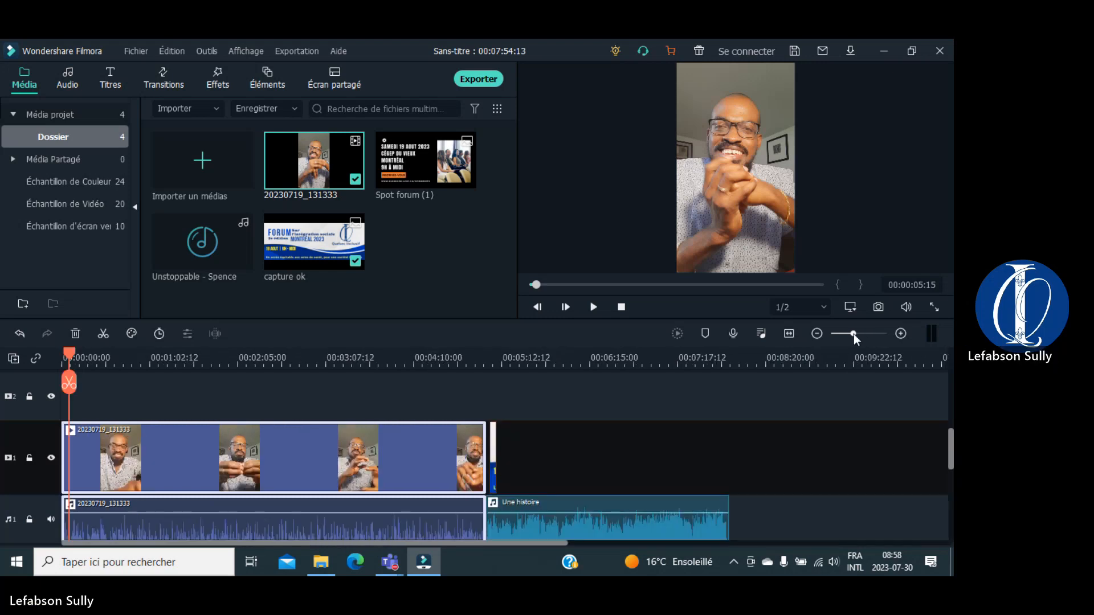
mouse_move(853, 333)
mouse_down()
mouse_move(839, 334)
mouse_move(862, 334)
mouse_up()
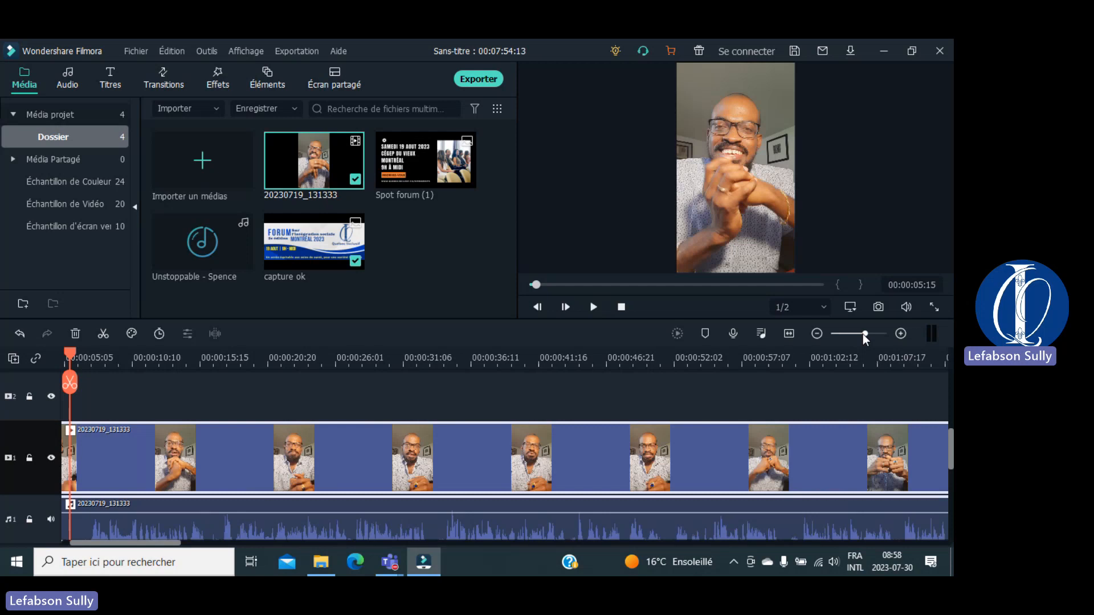
drag(862, 333, 872, 334)
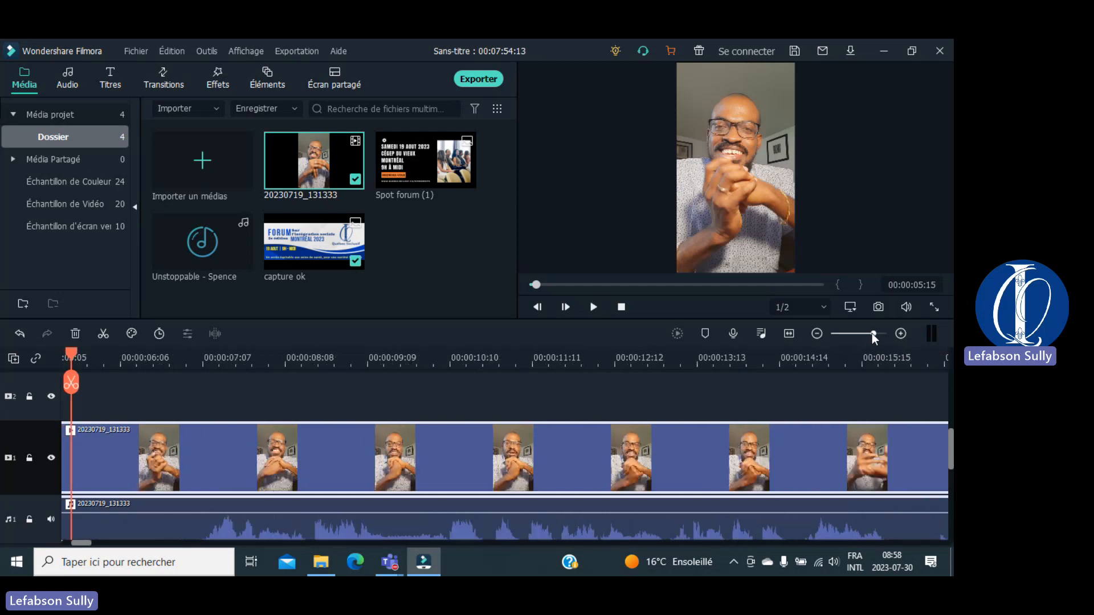
click(816, 334)
click(816, 333)
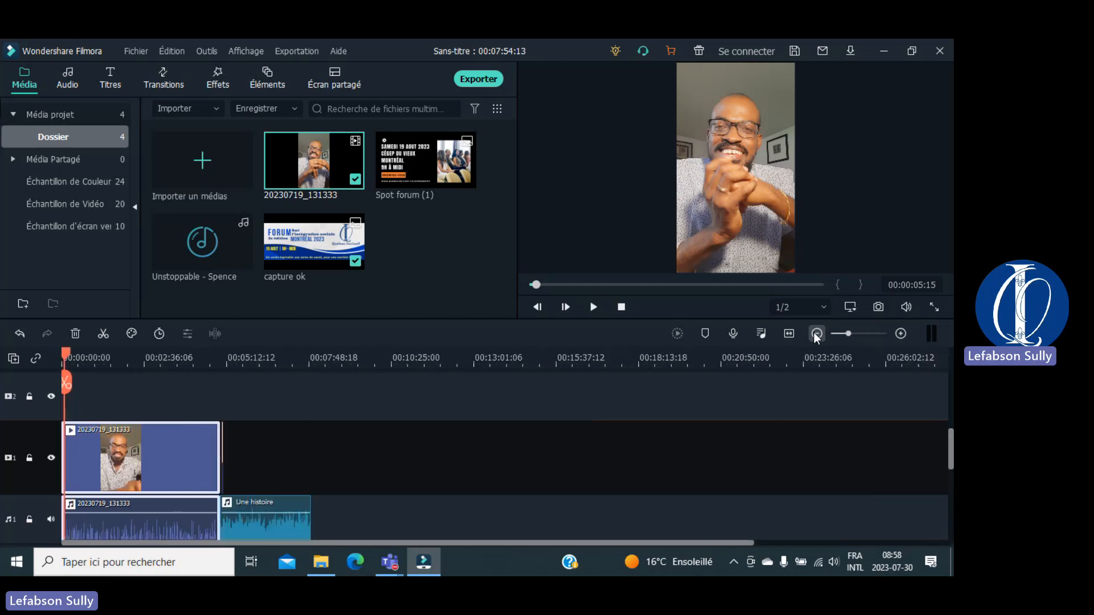
click(816, 334)
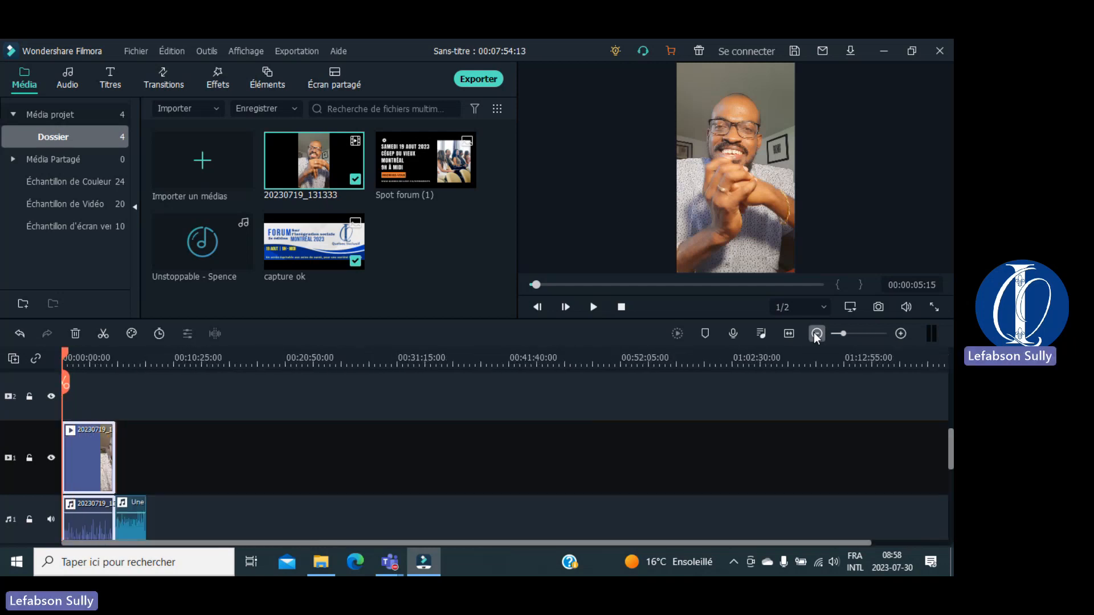
click(816, 334)
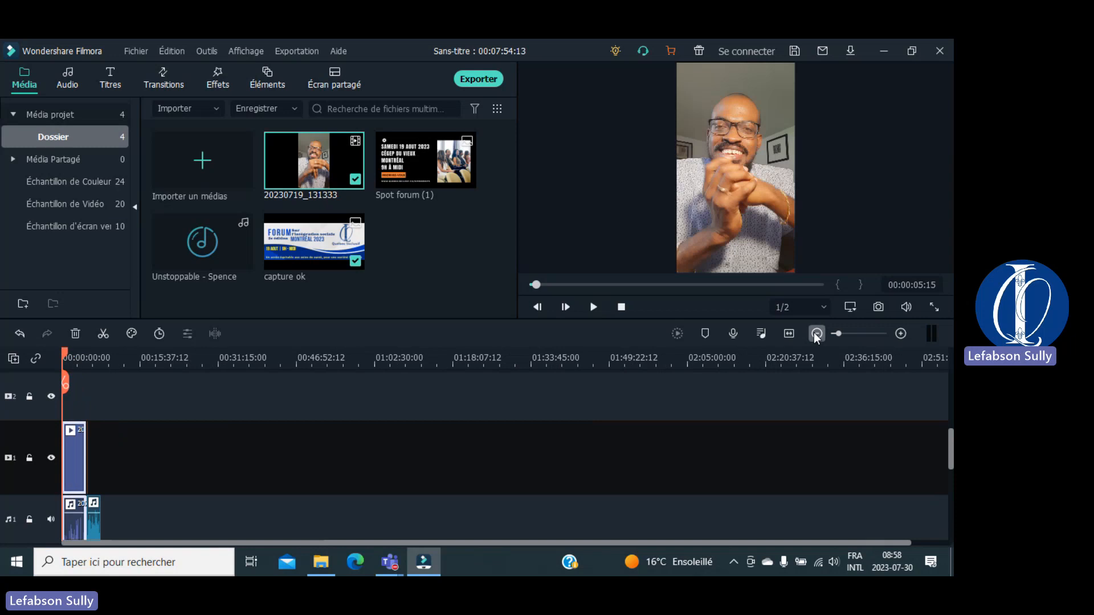
click(816, 333)
click(816, 334)
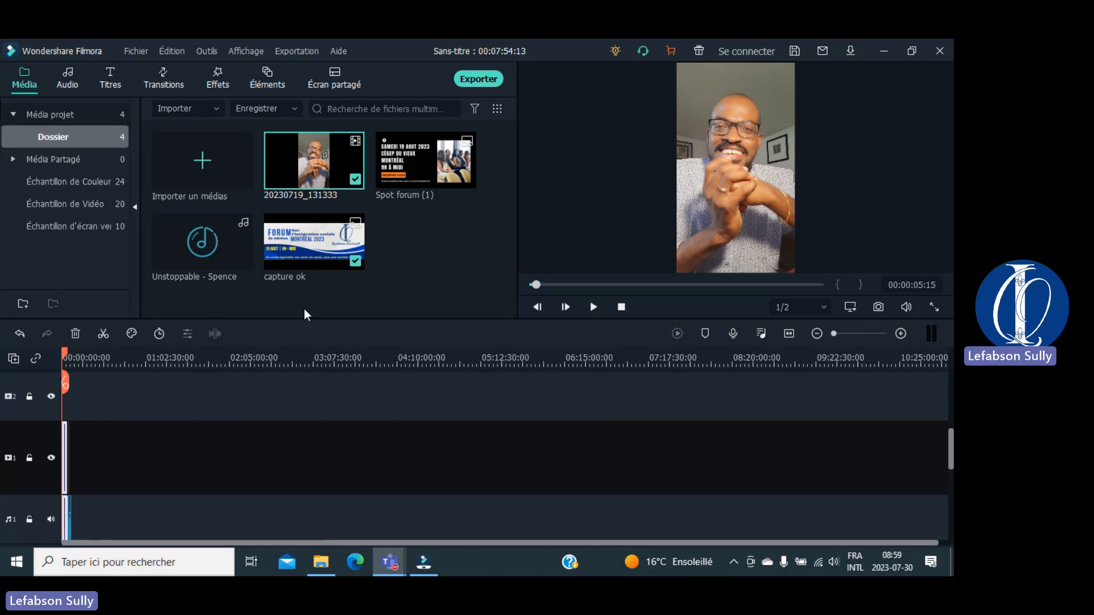
Step: Move the playhead far past the end of the clips so the preview shows a black frame
click(66, 356)
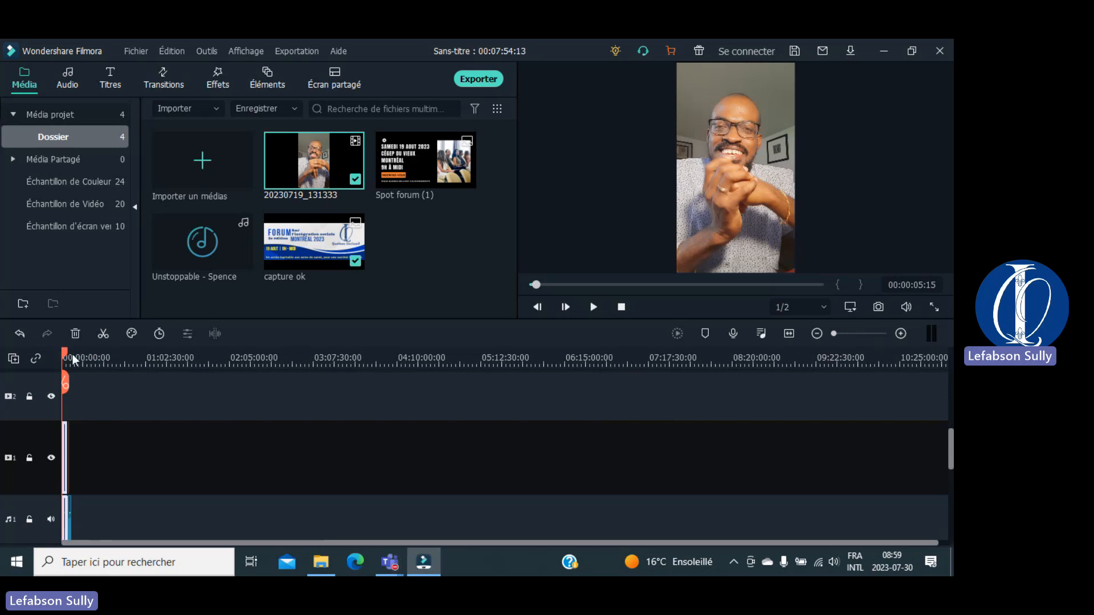
drag(65, 358, 153, 355)
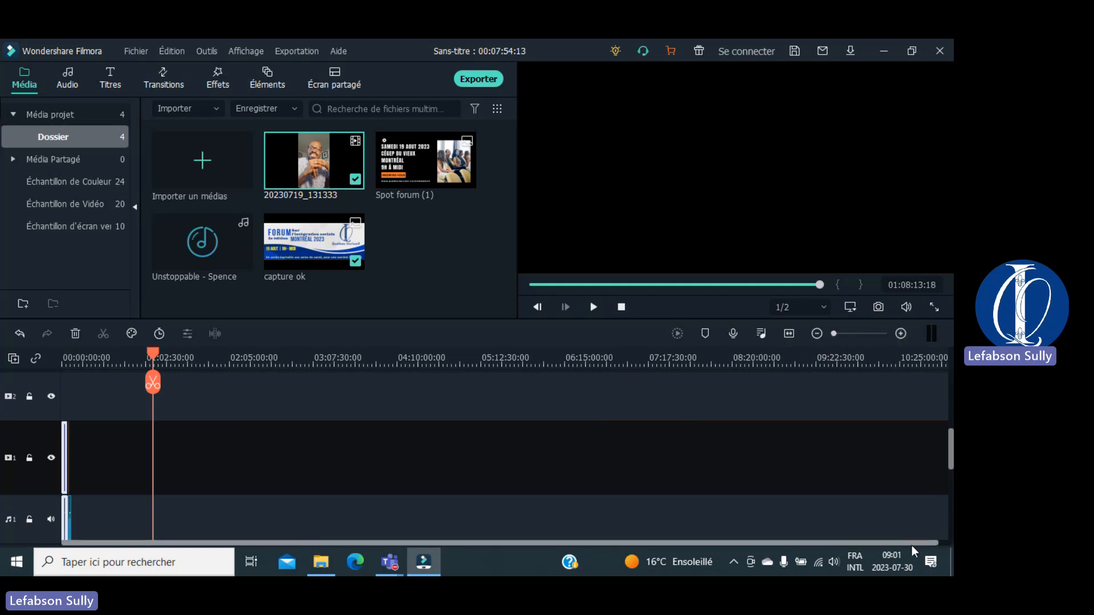
Step: Return the playhead to 00:00, zoom the timeline in to frame level, and play the clip
drag(911, 545, 922, 545)
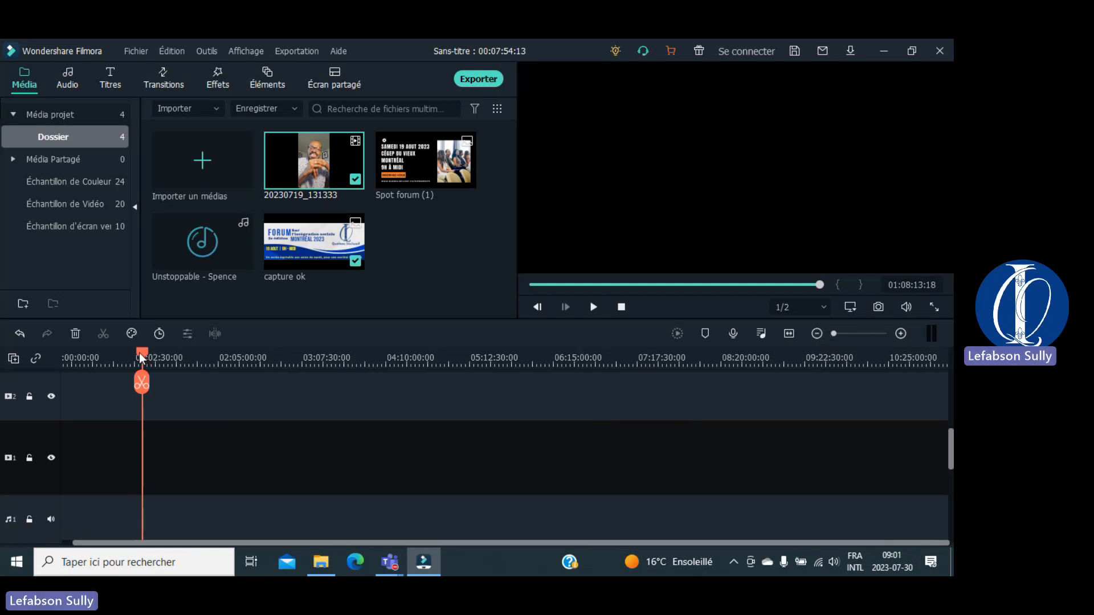
drag(142, 357, 44, 374)
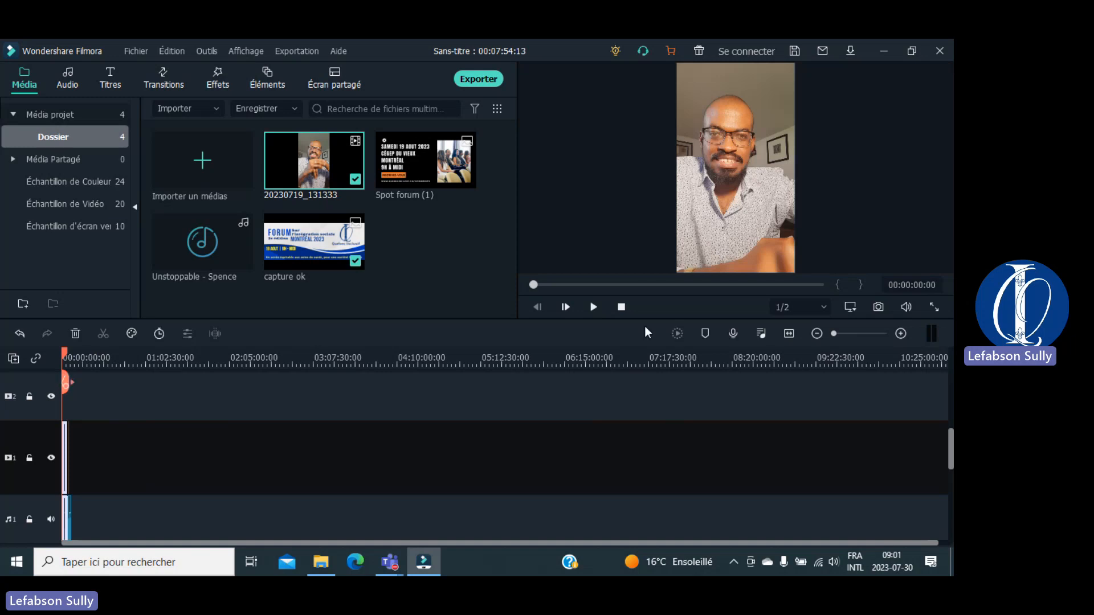
click(900, 333)
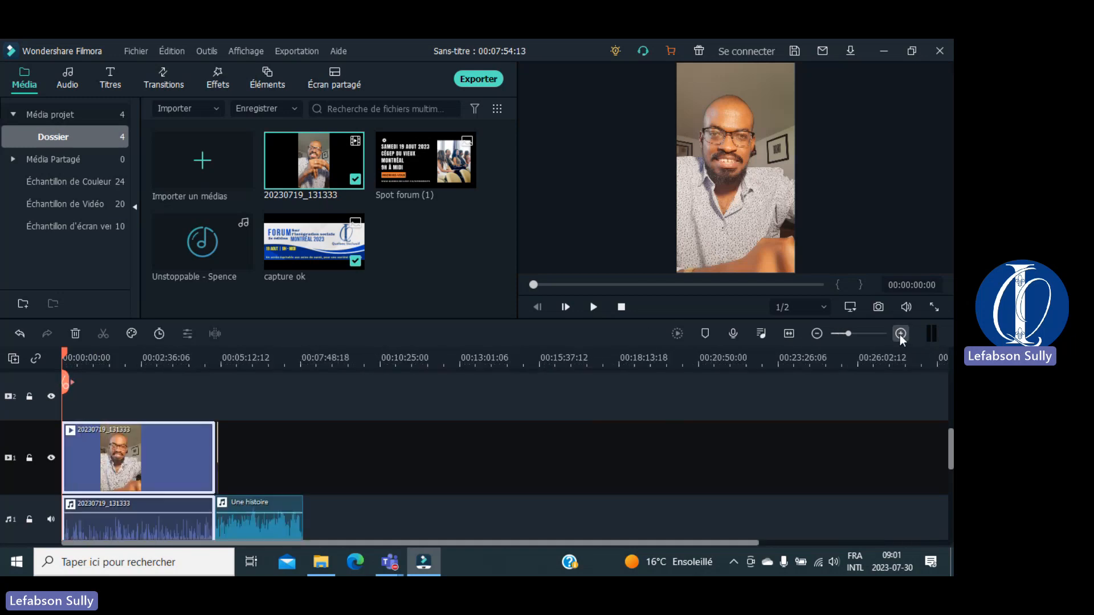
click(900, 334)
click(900, 333)
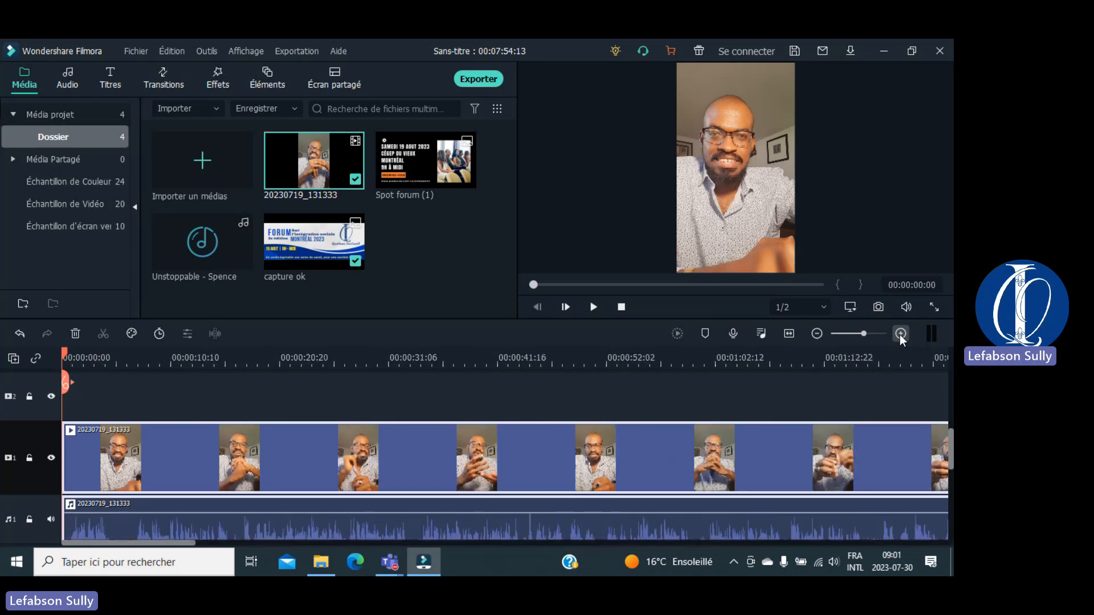
click(900, 334)
click(900, 334)
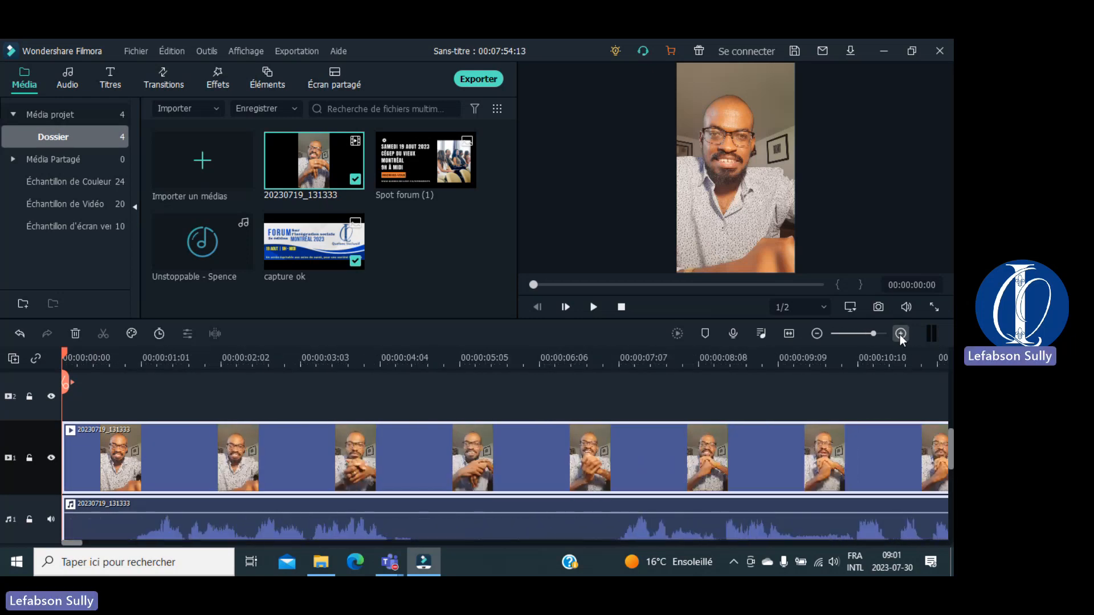
click(900, 334)
click(900, 334)
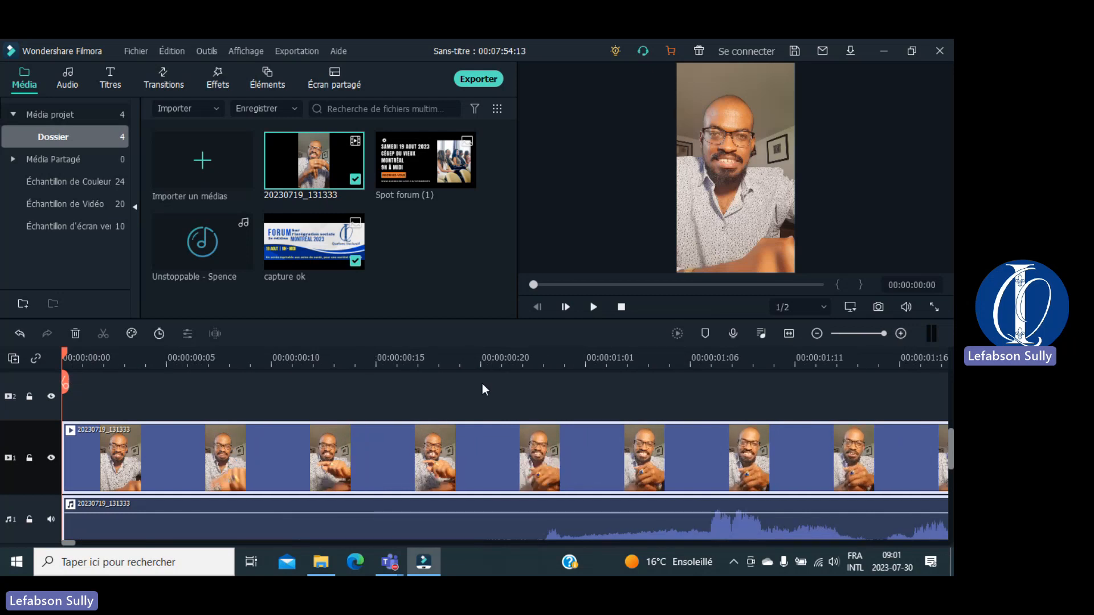
key(space)
key(space)
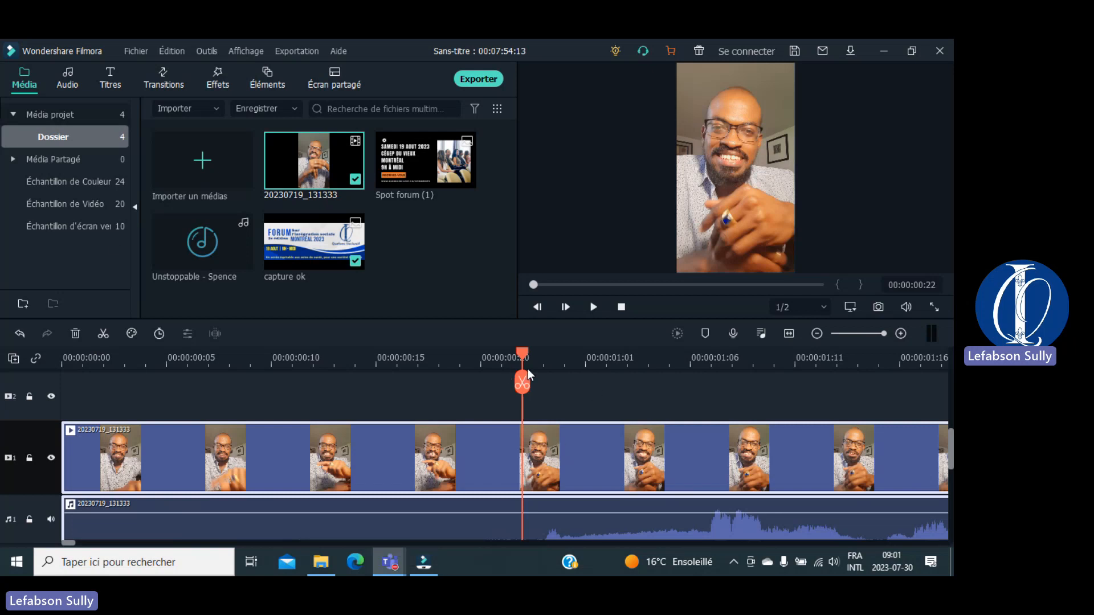
drag(523, 357, 416, 353)
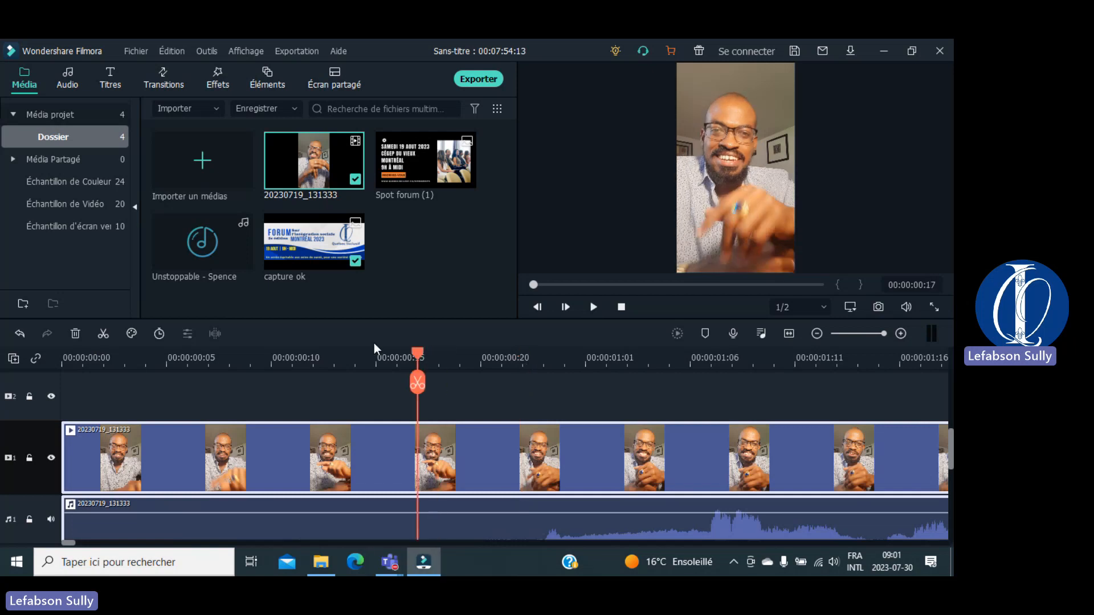
key(space)
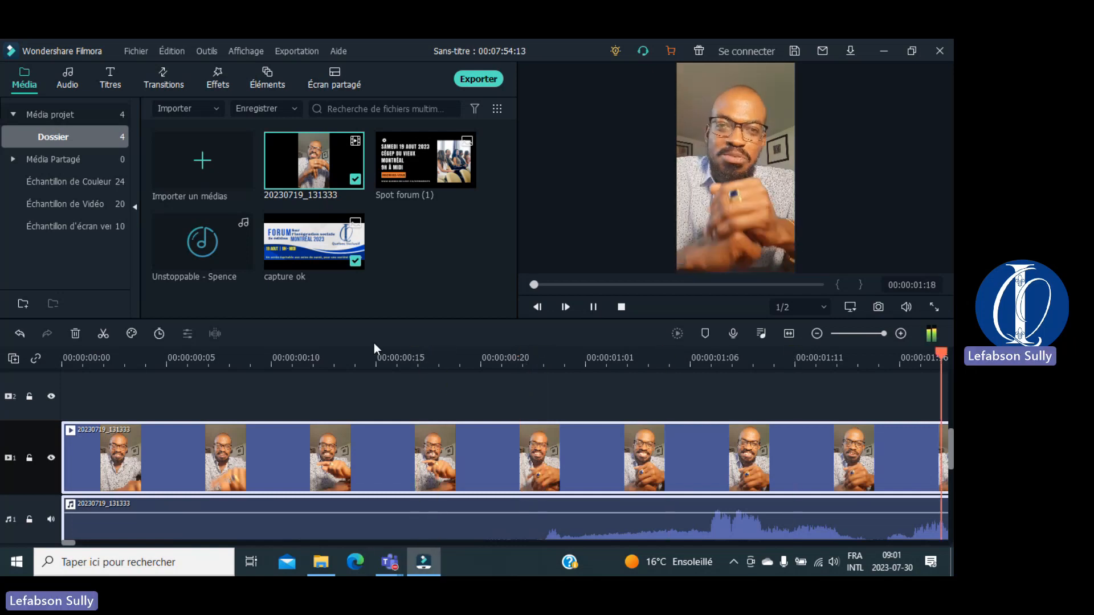
key(space)
key(space)
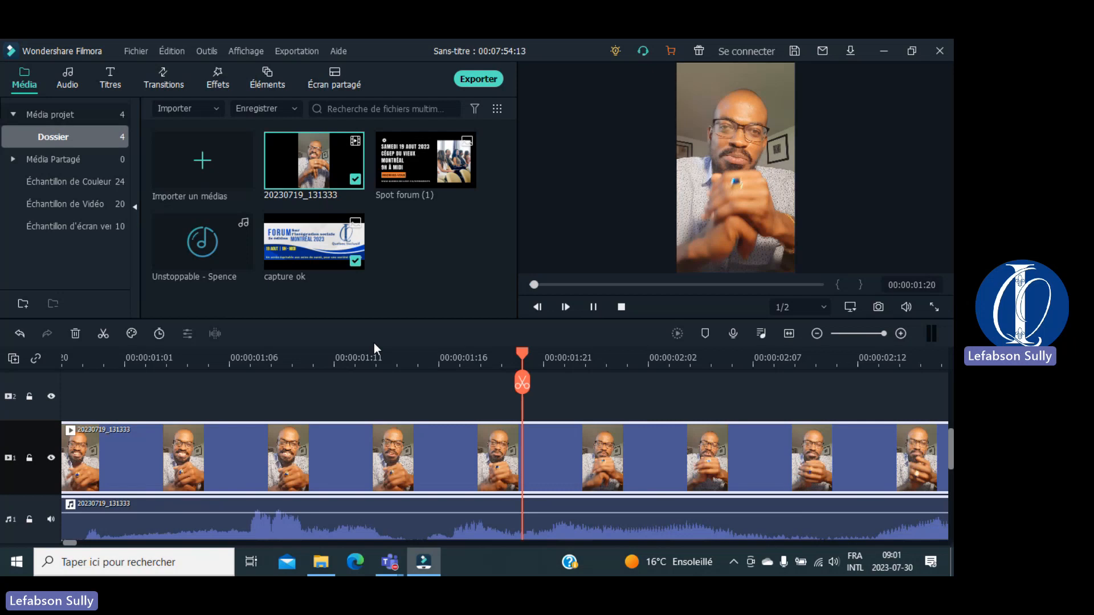
key(space)
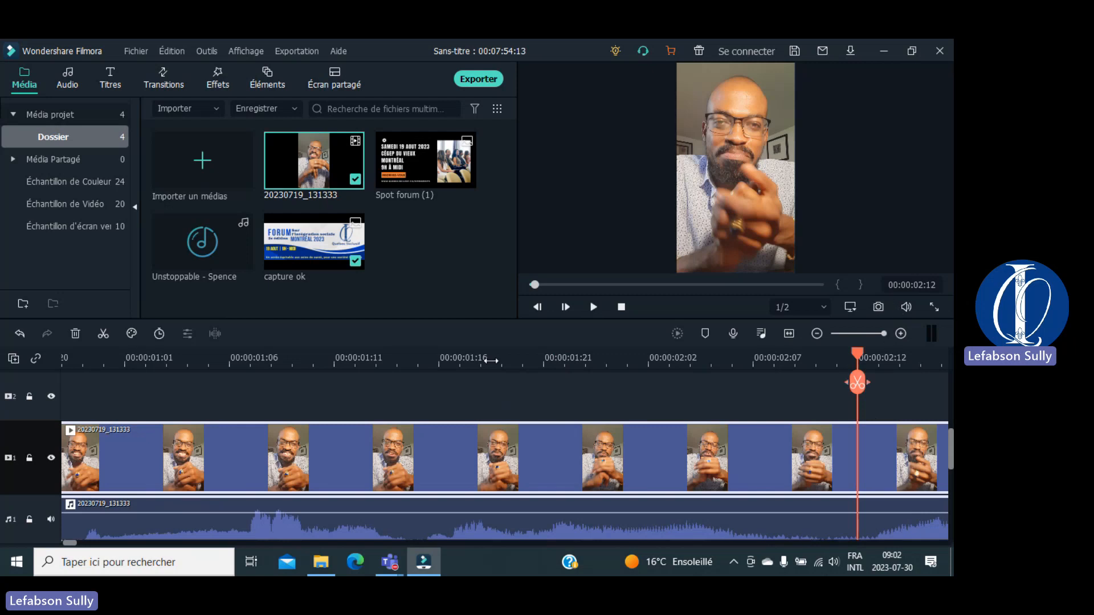
Step: Zoom the timeline out until the talking-head clip and the following Une histoire music are both visible
click(816, 334)
click(816, 333)
click(816, 334)
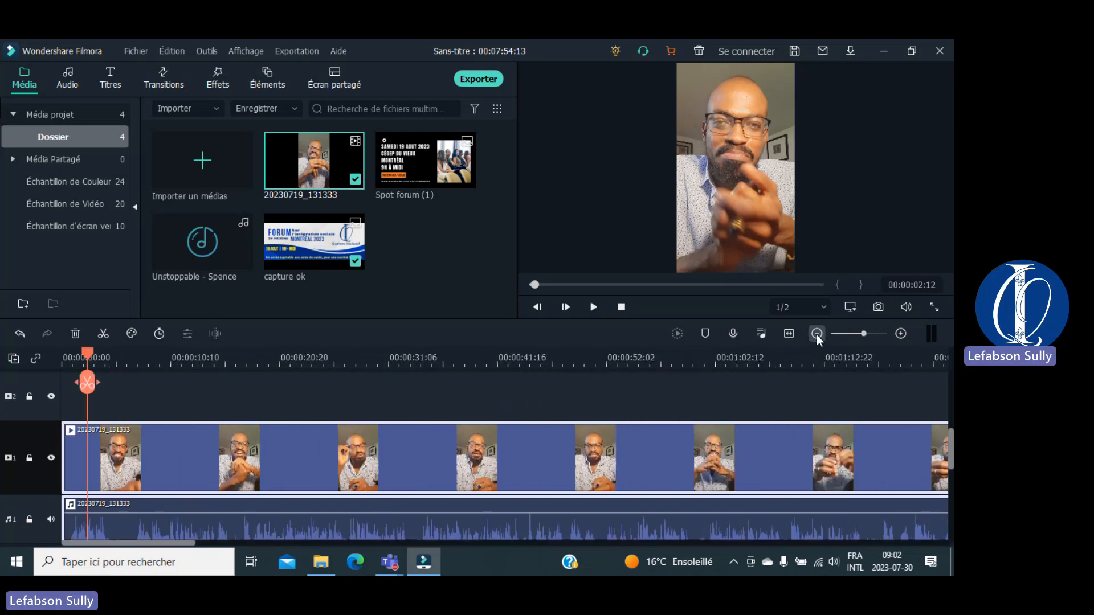
click(815, 334)
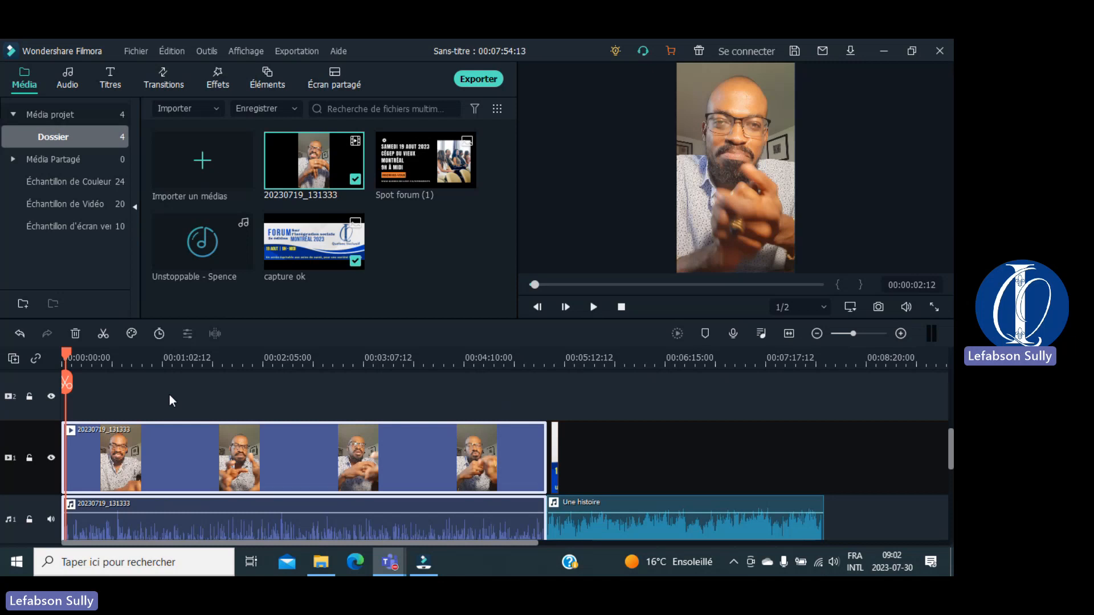
click(29, 459)
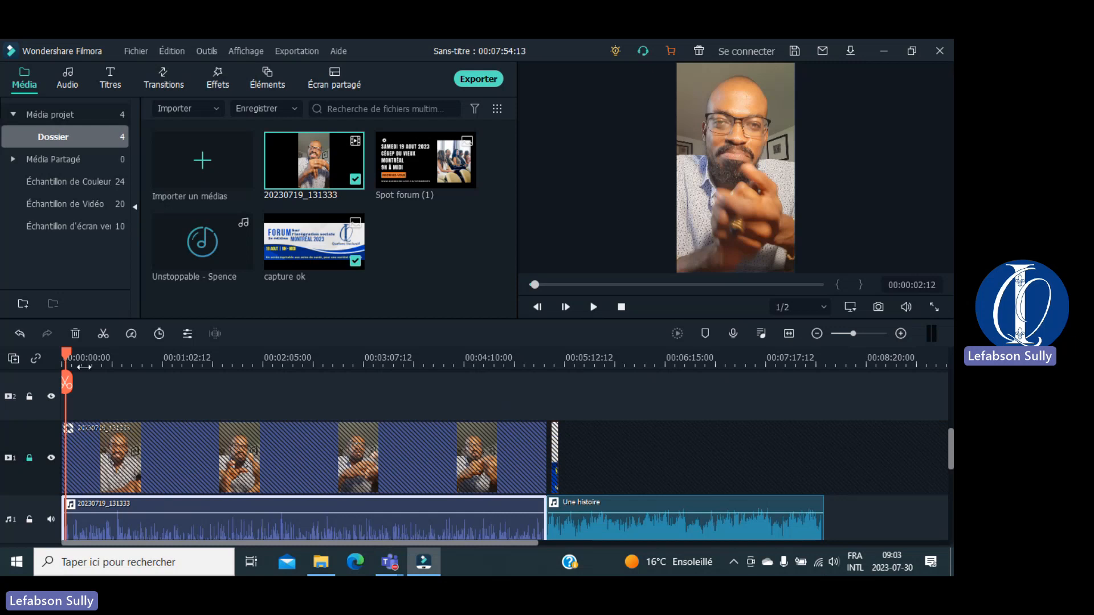
click(66, 392)
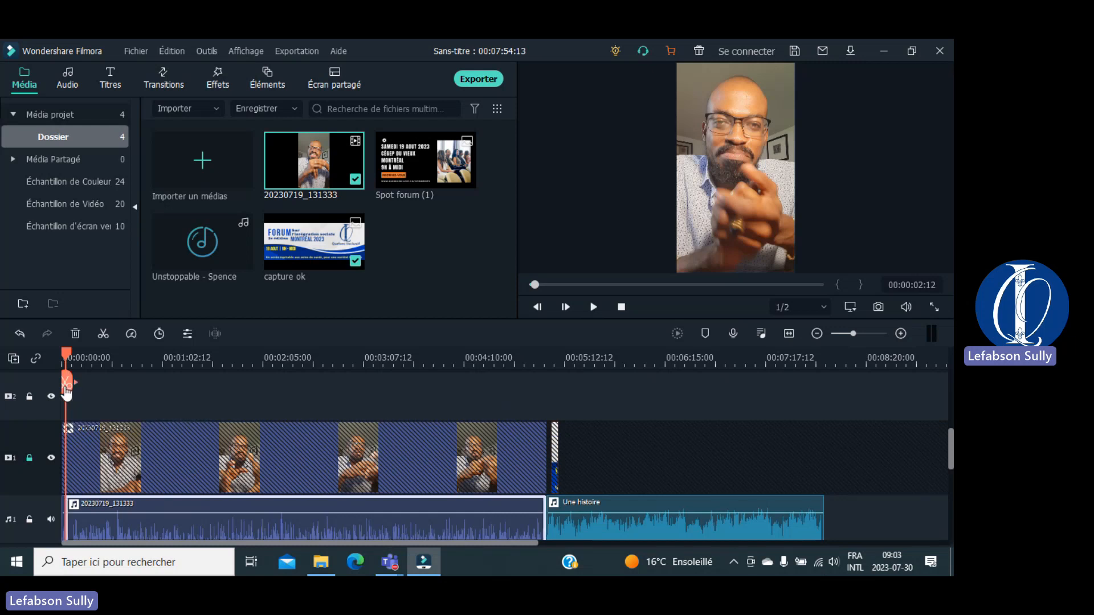
key(ctrl+z)
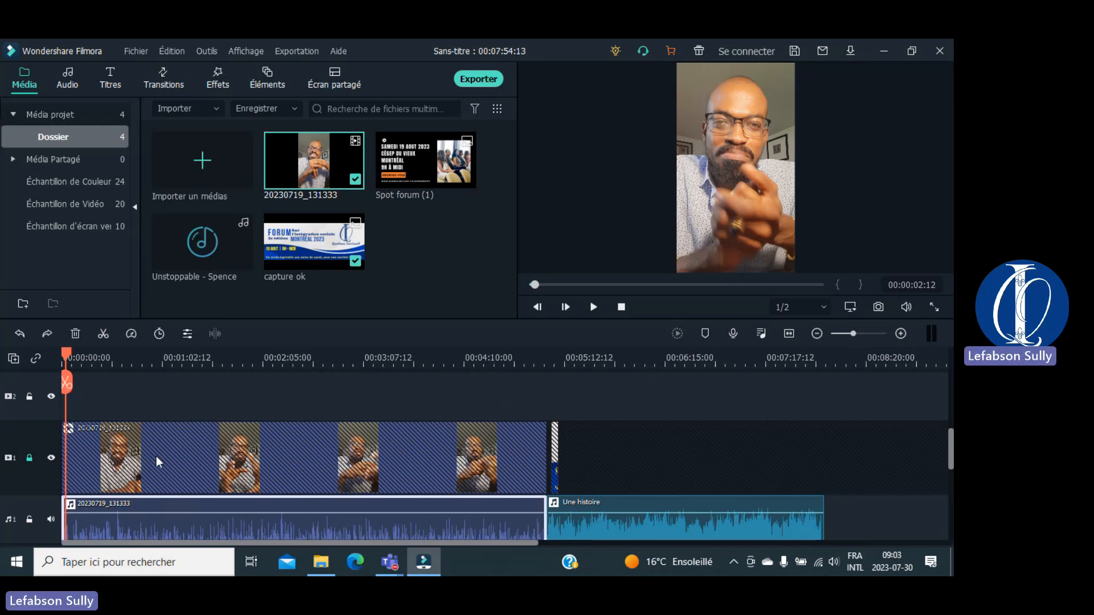
click(29, 519)
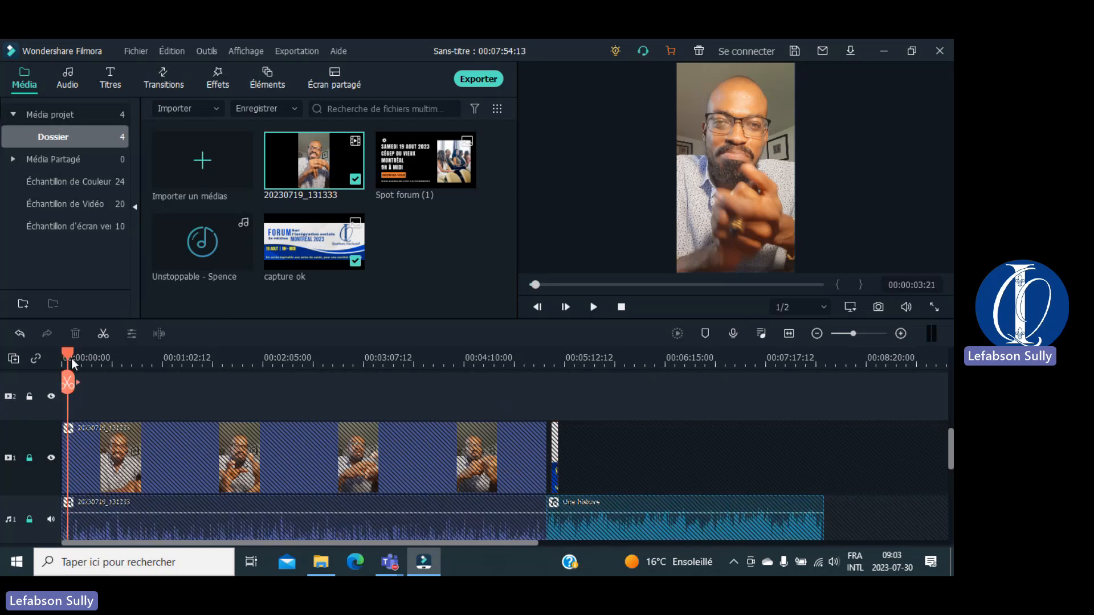
drag(67, 360, 101, 393)
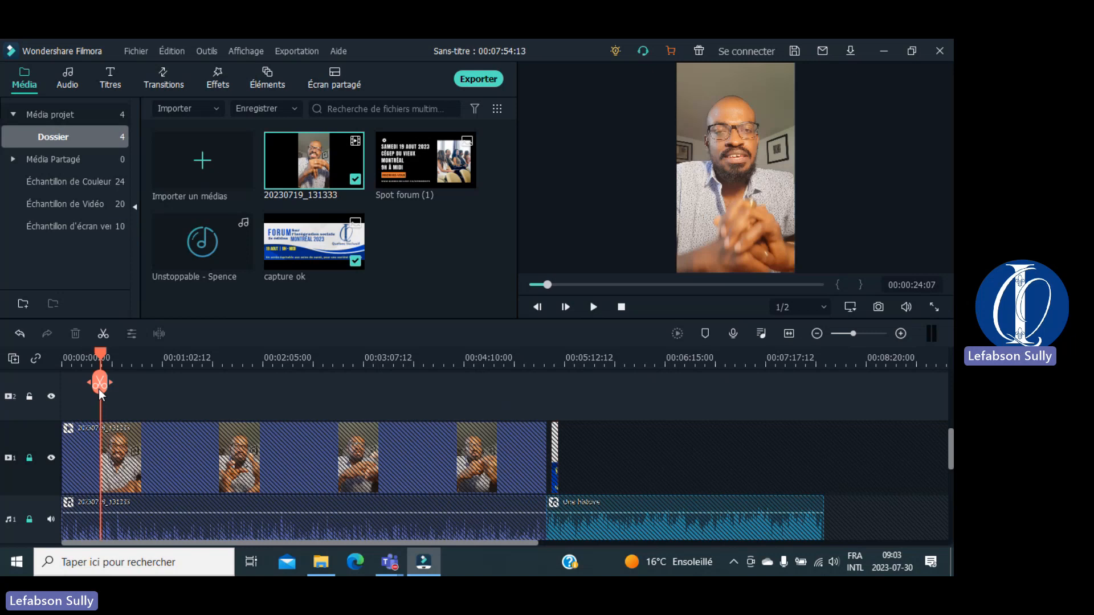
click(29, 458)
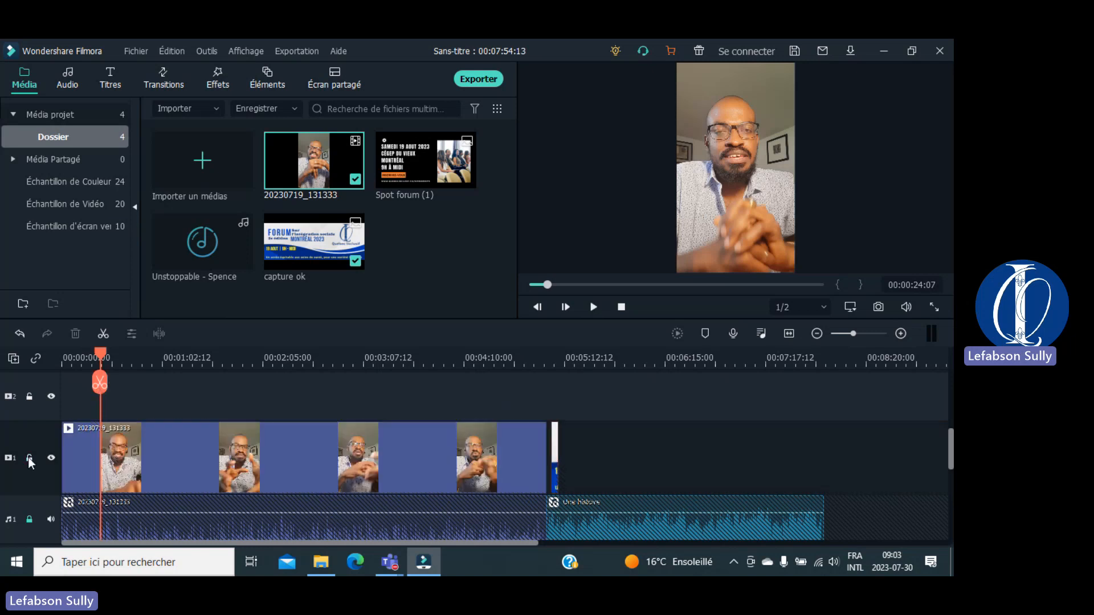
click(29, 520)
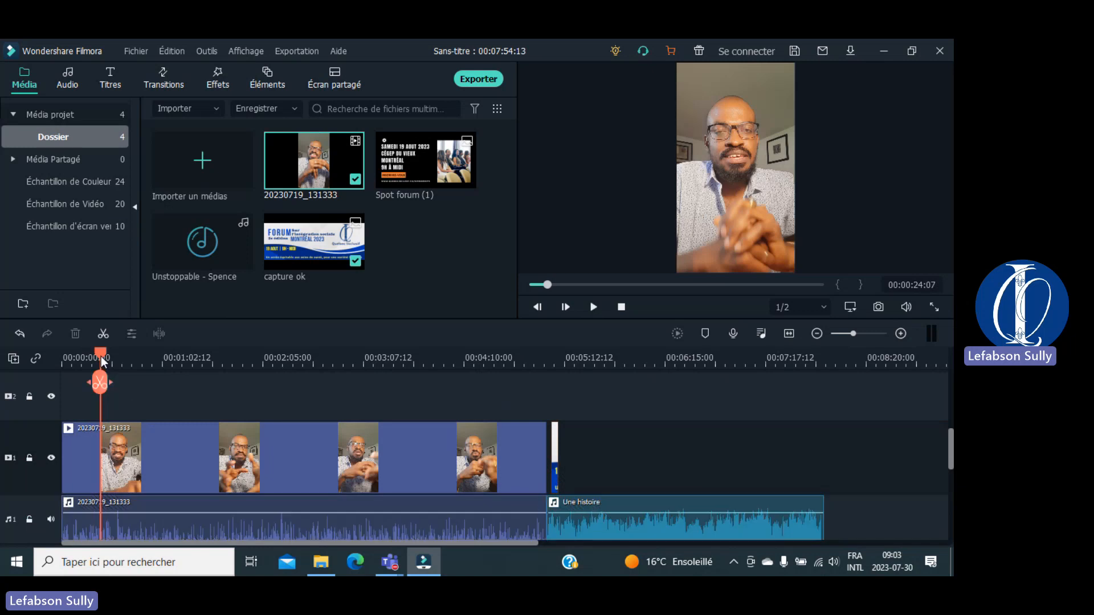
drag(100, 357, 135, 364)
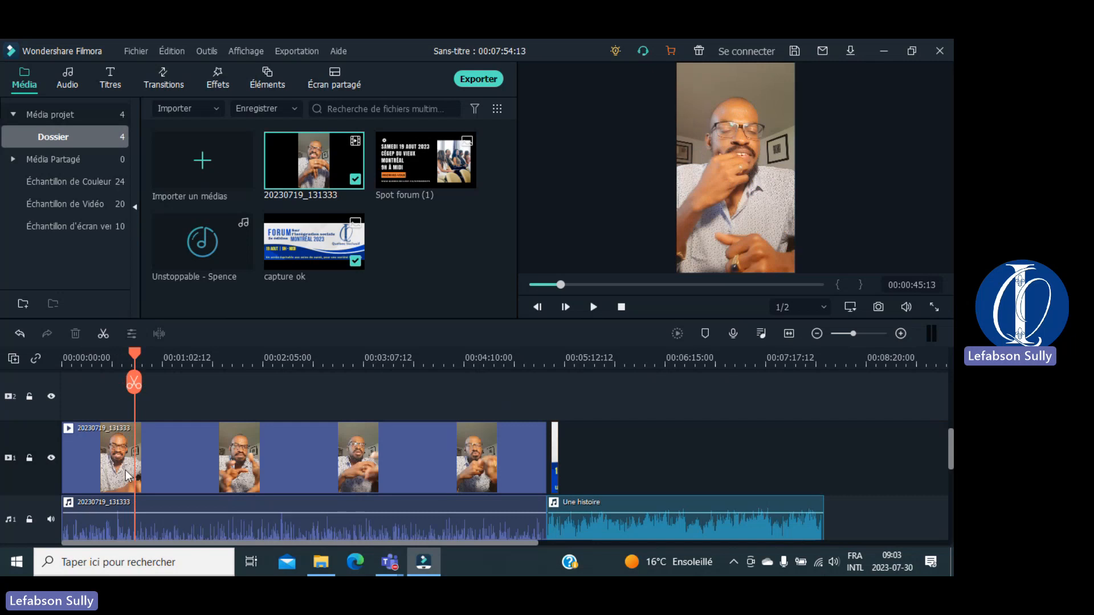
Step: Test hiding the video track and muting the audio track during playback near 00:01:25, restoring both
click(51, 457)
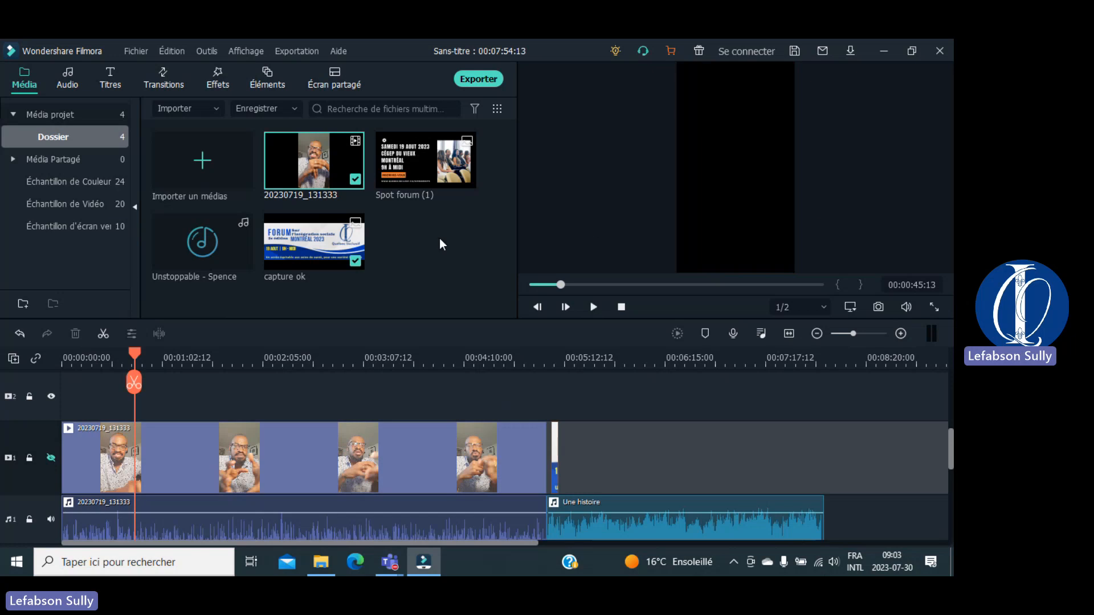
click(51, 457)
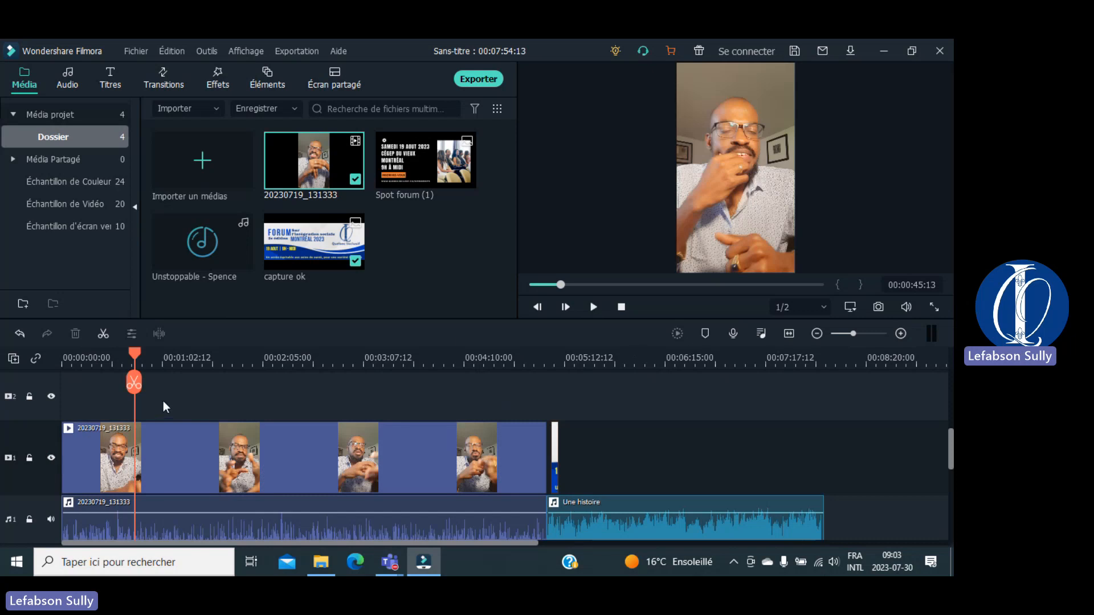
drag(133, 353, 200, 370)
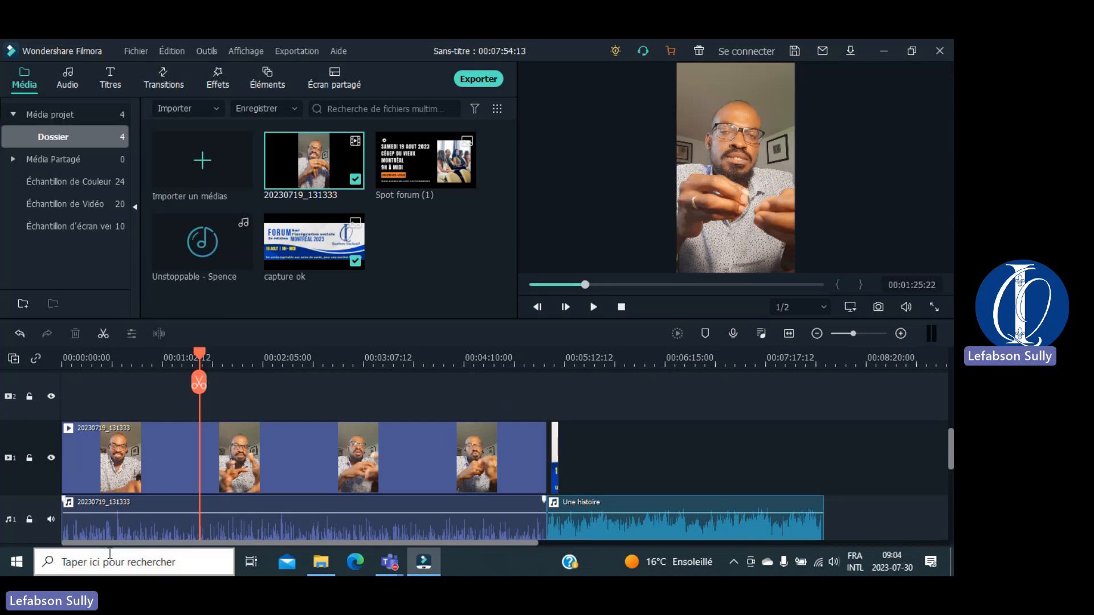
click(50, 520)
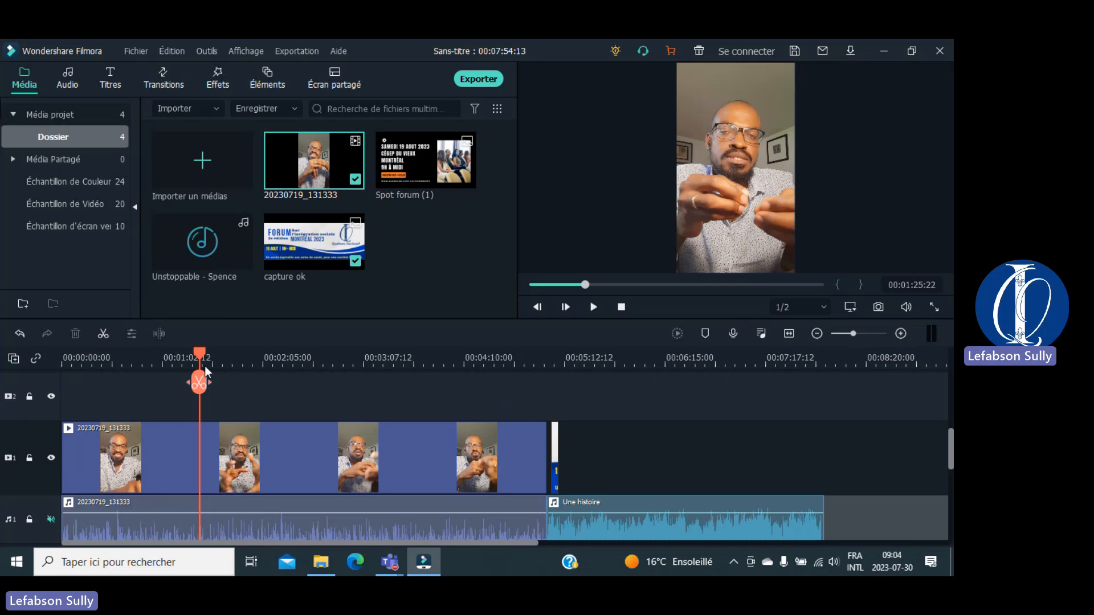
key(space)
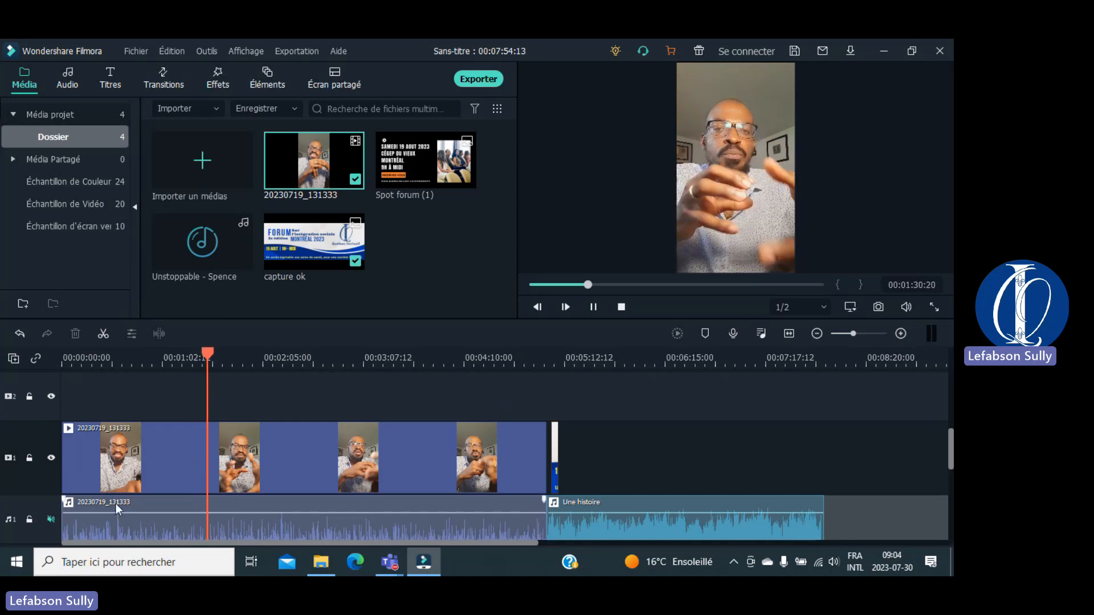
click(49, 518)
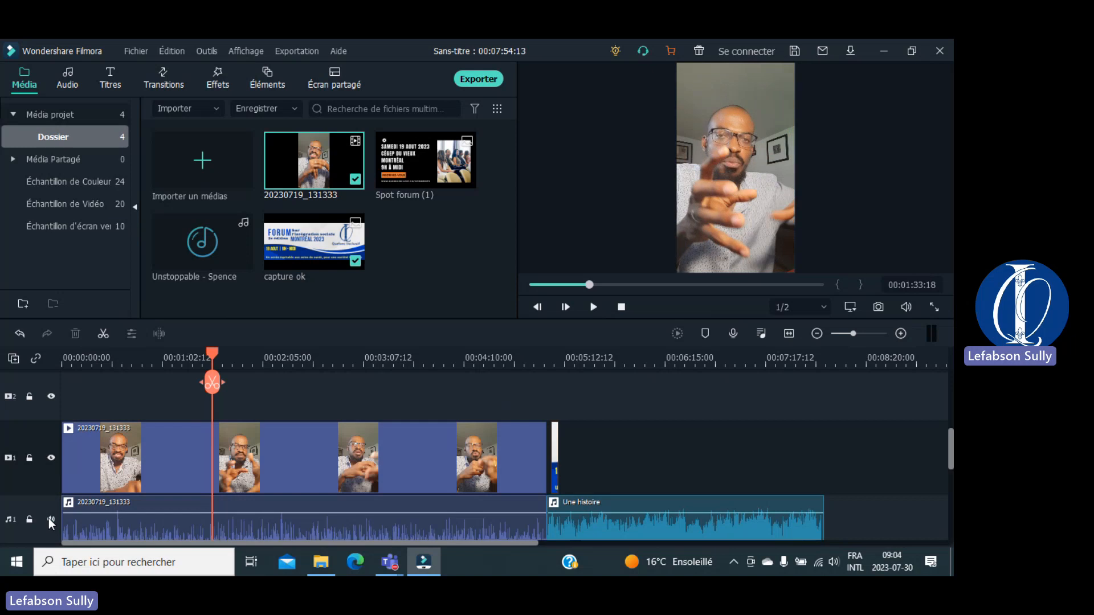
key(space)
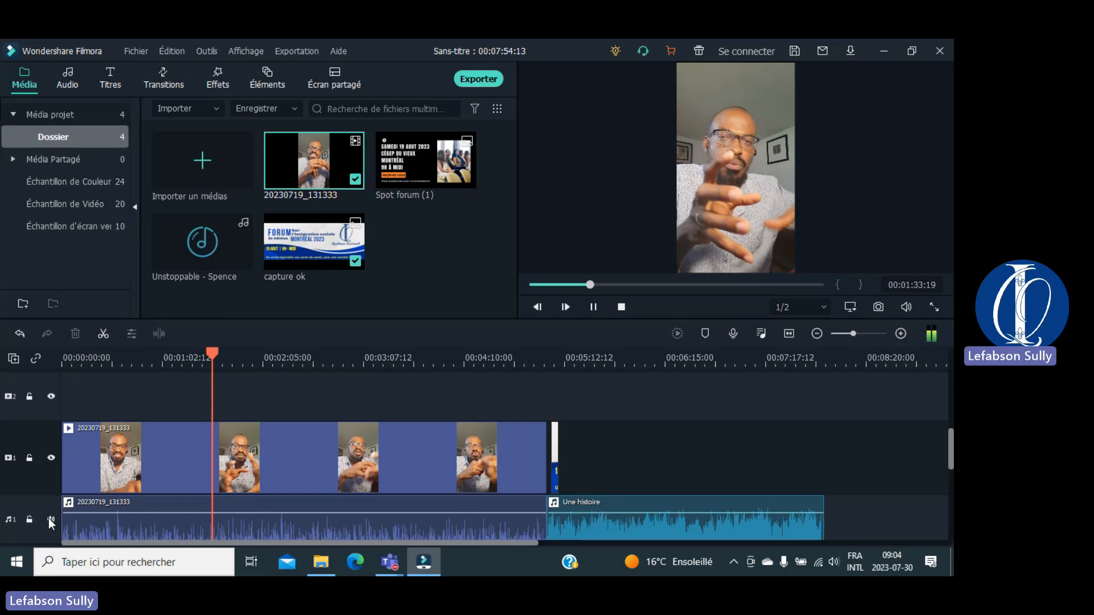
key(space)
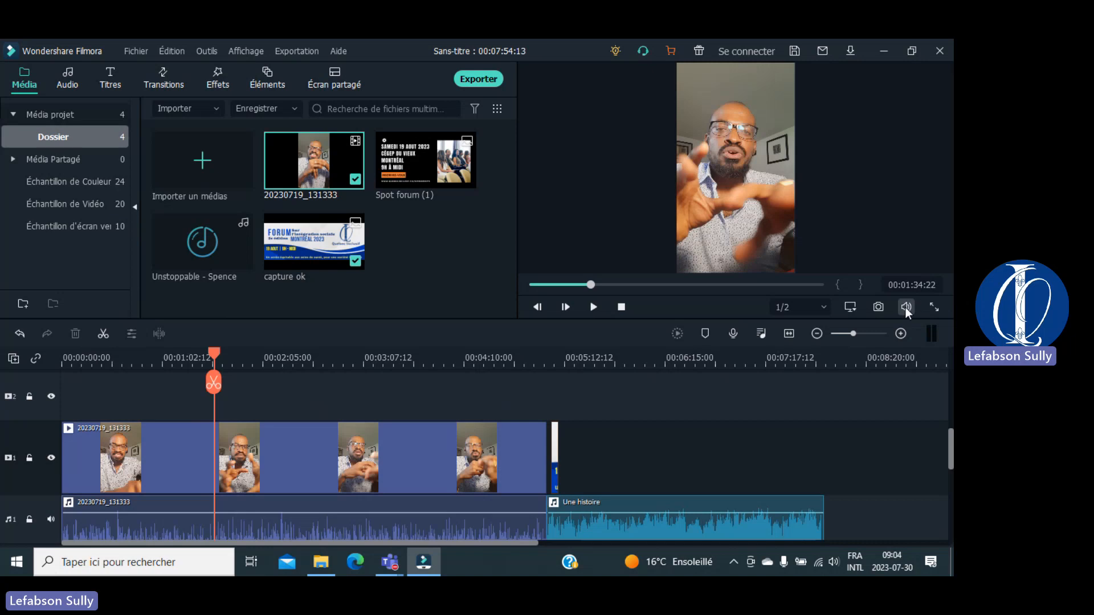
Step: Play and stop the preview at 00:01:37:21, then widen the media library panel
mouse_move(905, 310)
click(593, 307)
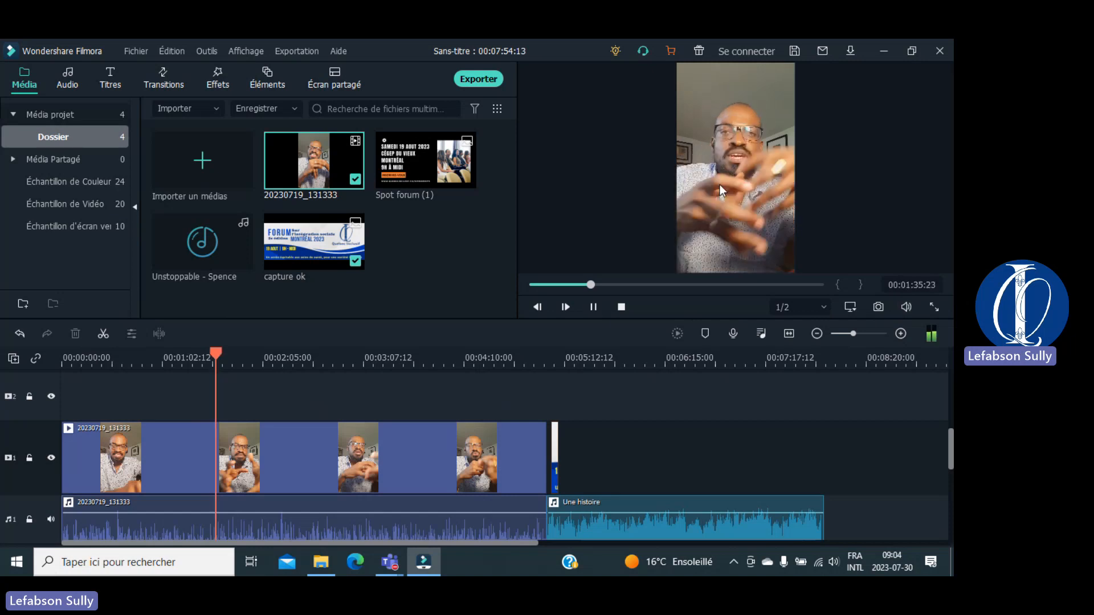
click(593, 306)
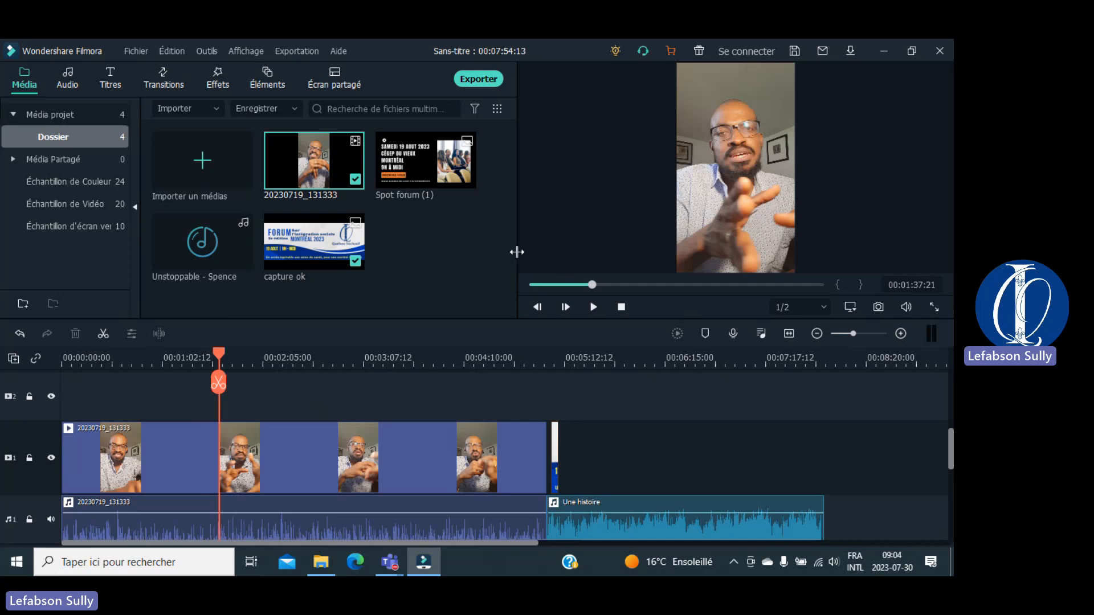
drag(517, 252, 545, 259)
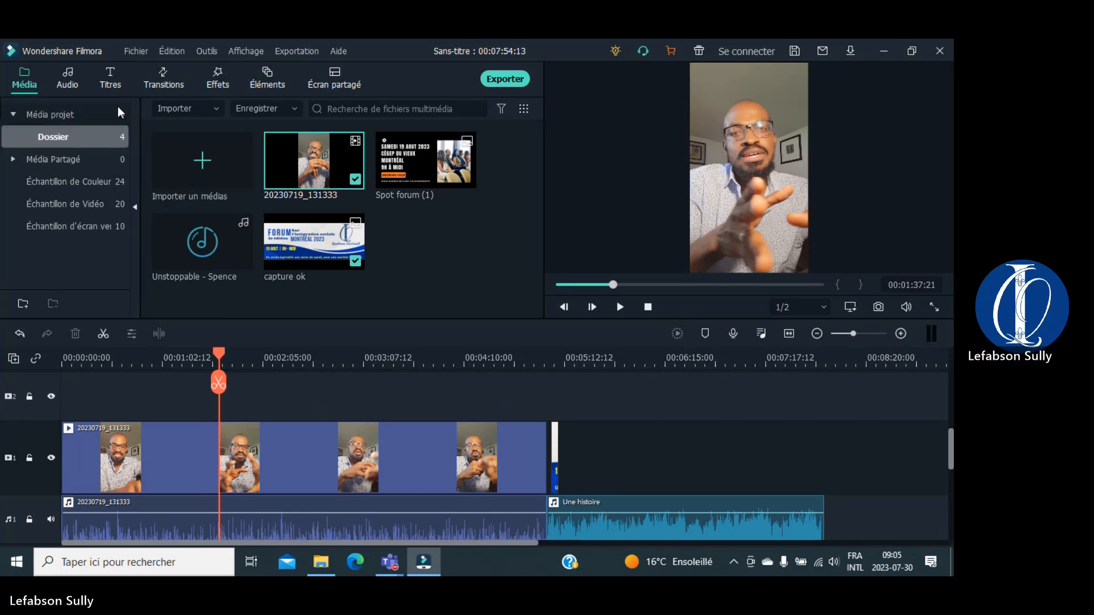
Step: Show the Audio library, scroll the timeline right, and place the playhead near 00:05:24 in the music
click(68, 85)
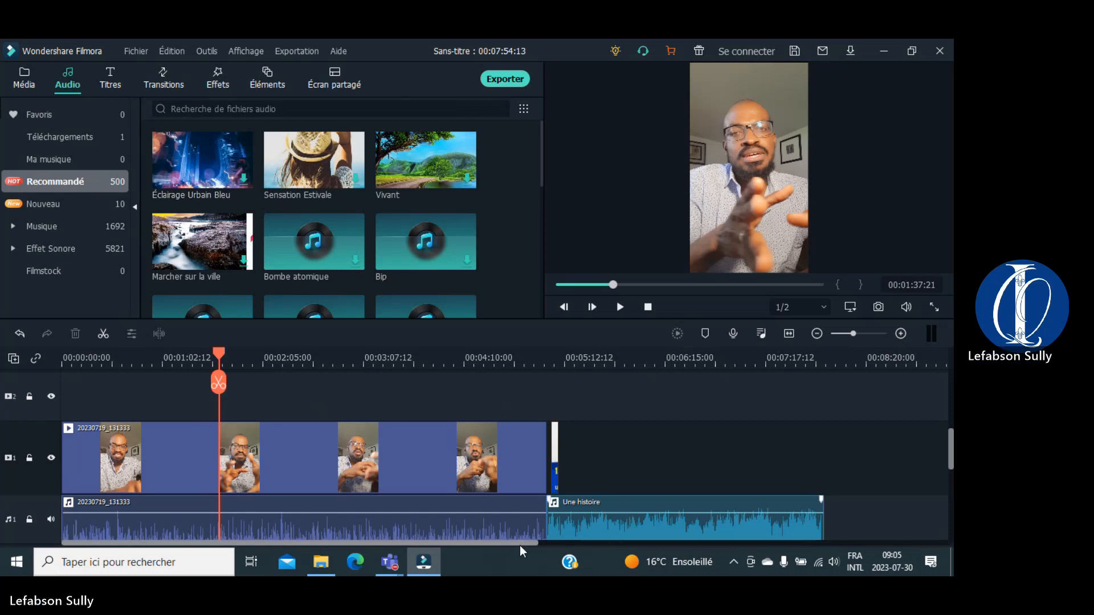
drag(520, 546, 621, 545)
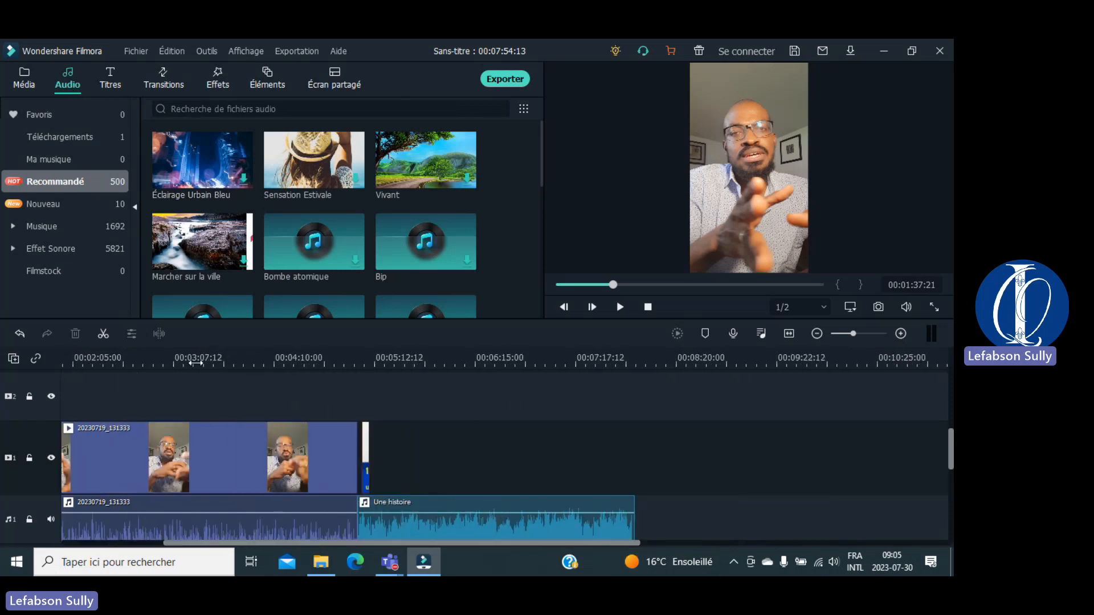
click(409, 362)
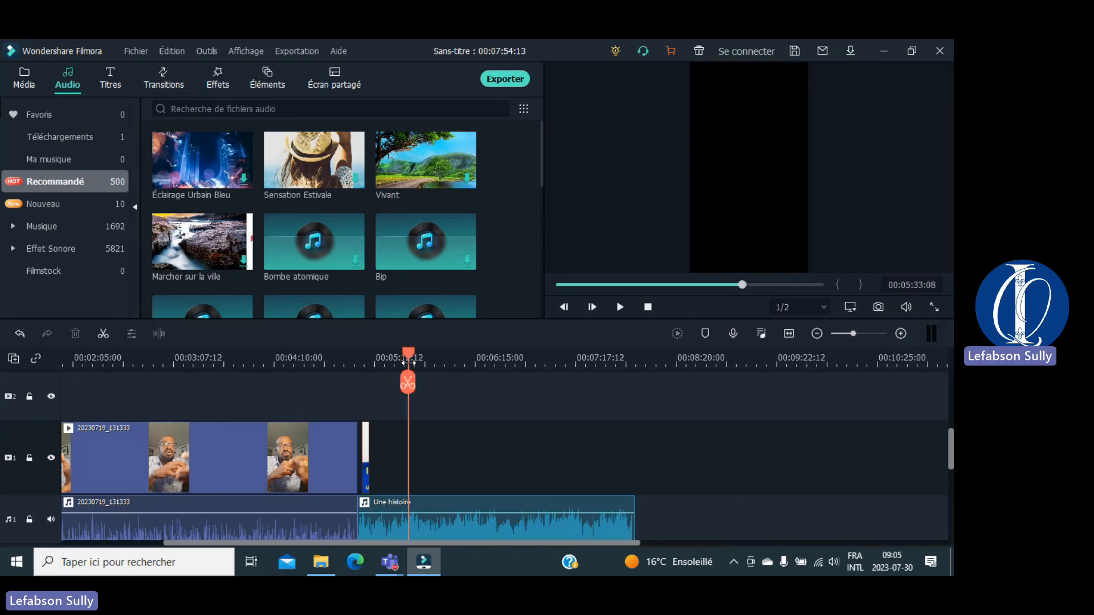
drag(412, 355, 266, 367)
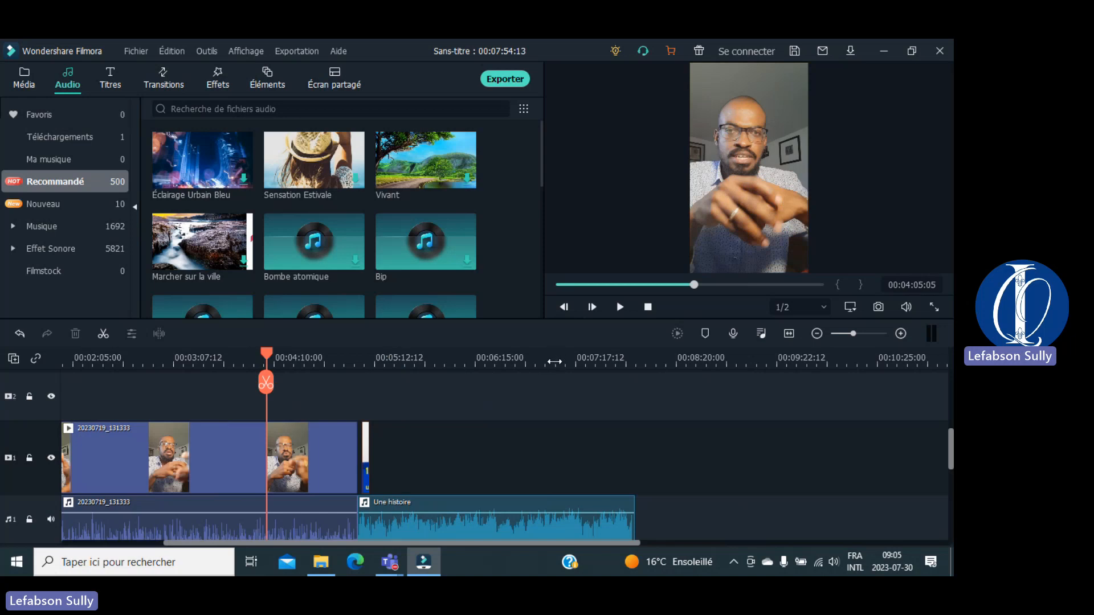
Step: Jump to 00:07:04 and the music's end, then play and stop the music from 00:06:10
click(554, 362)
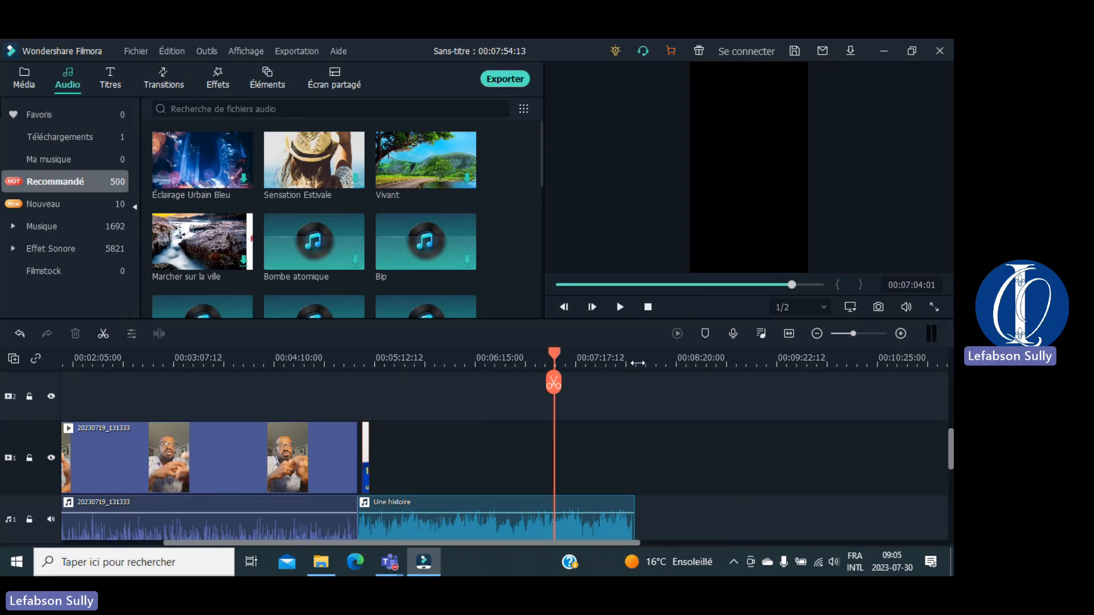
click(639, 362)
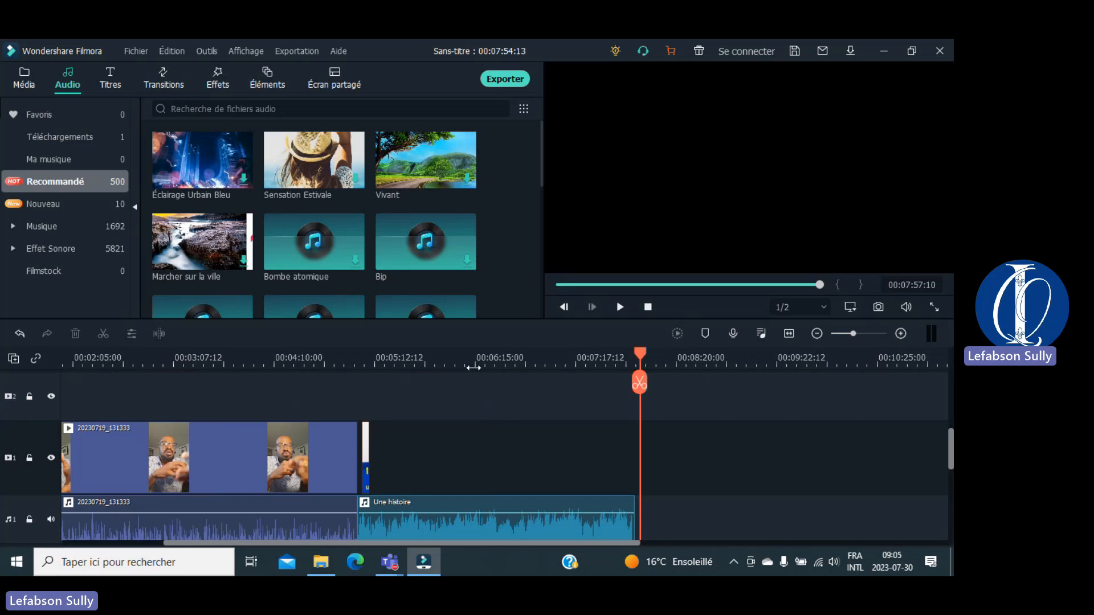
click(468, 363)
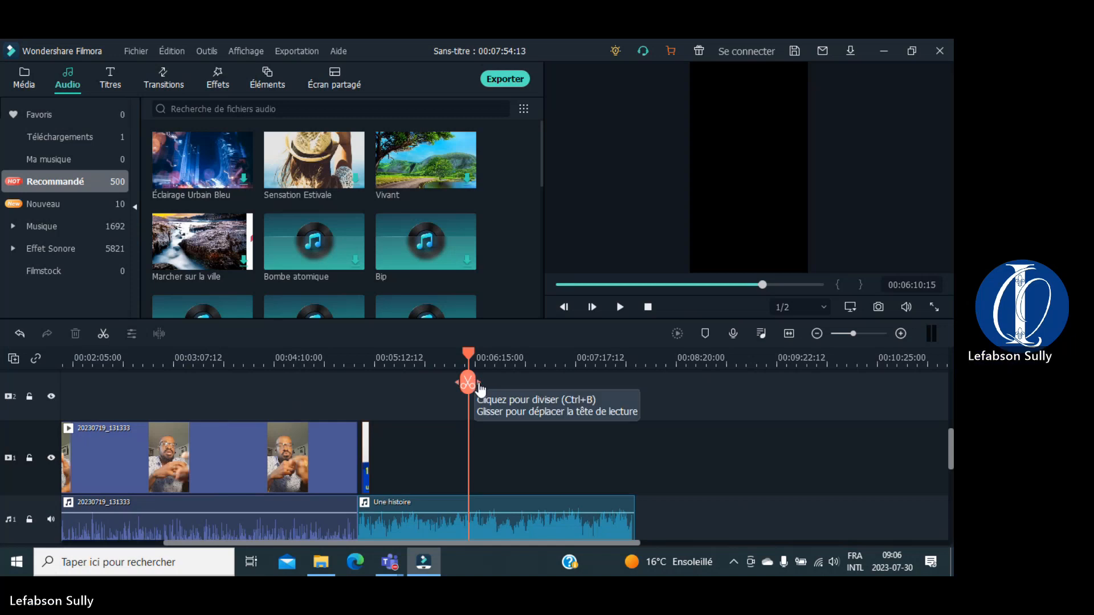
key(space)
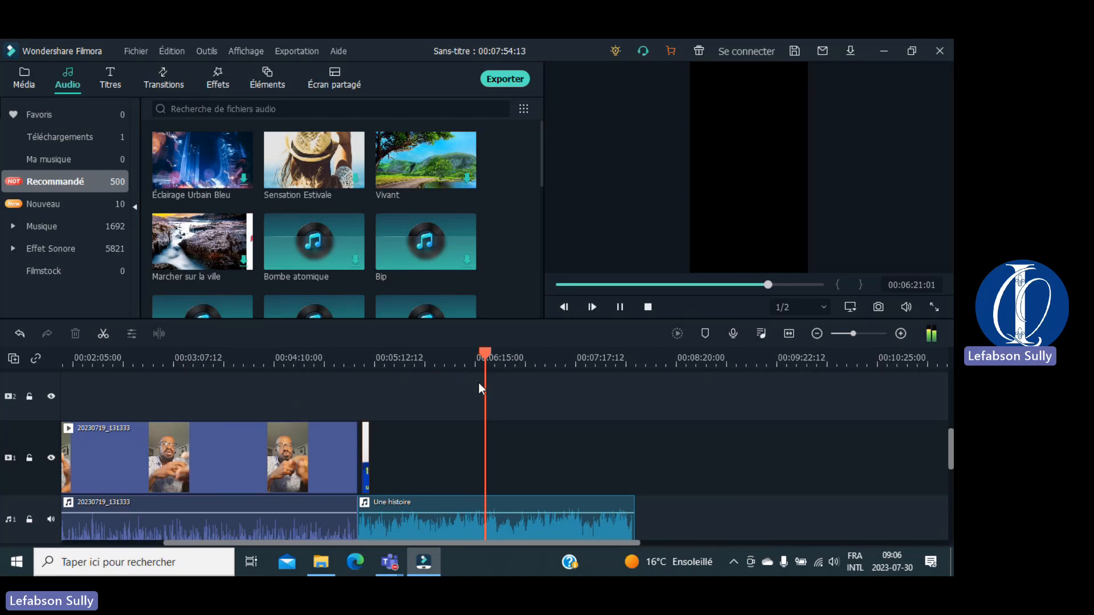
key(space)
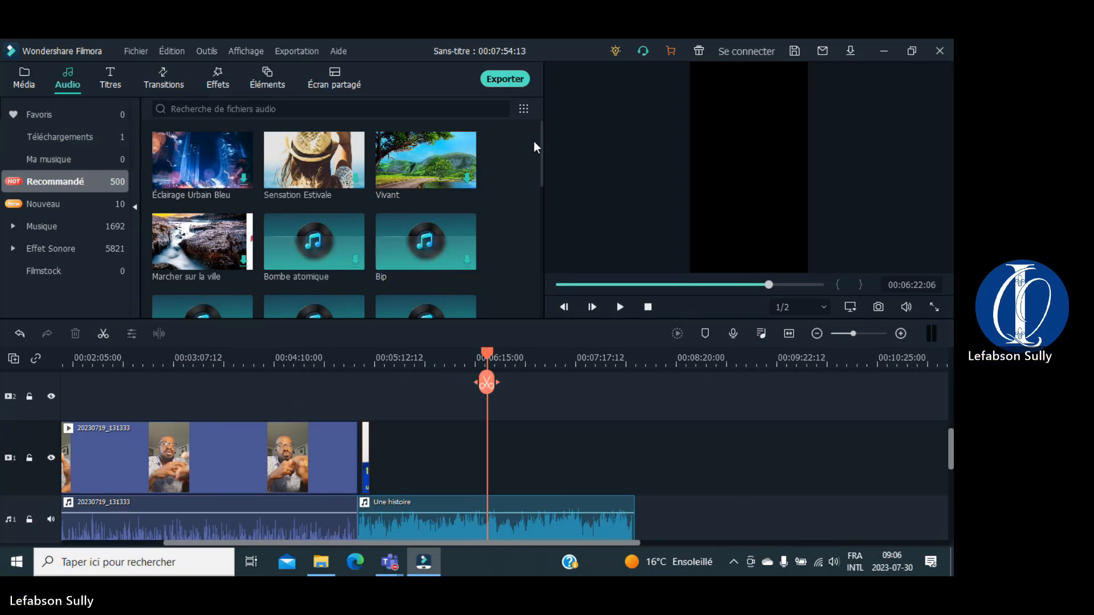
drag(543, 140, 541, 261)
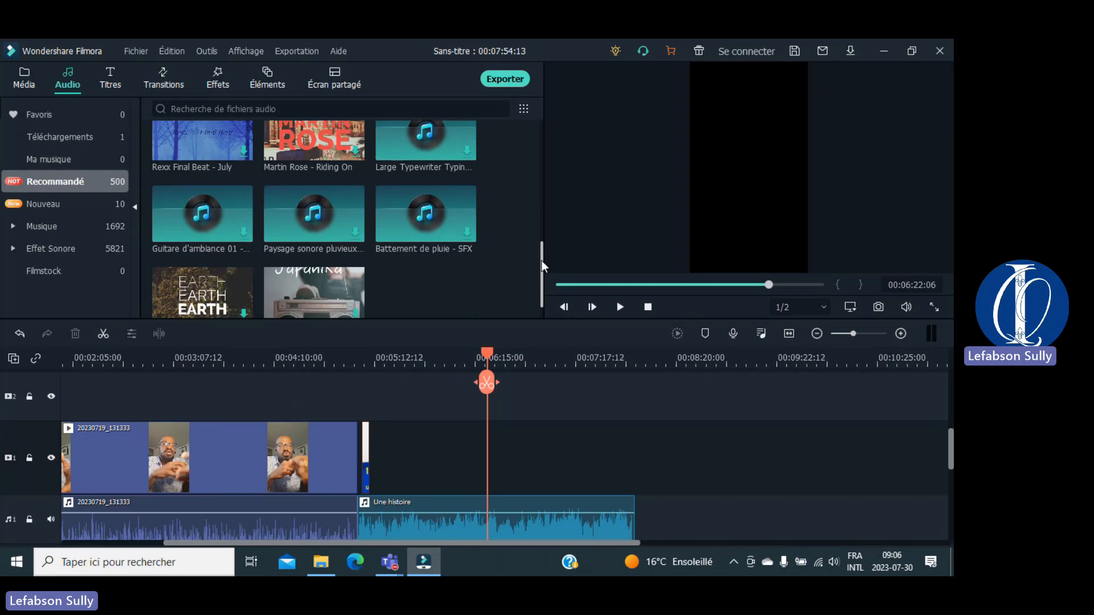
drag(541, 261, 544, 285)
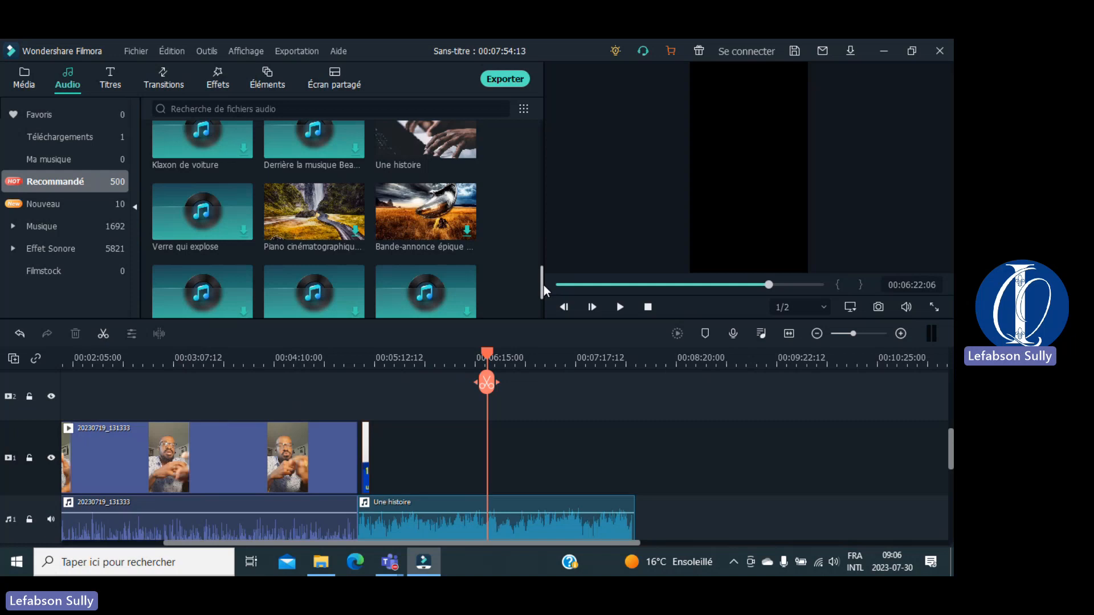
drag(543, 285, 542, 310)
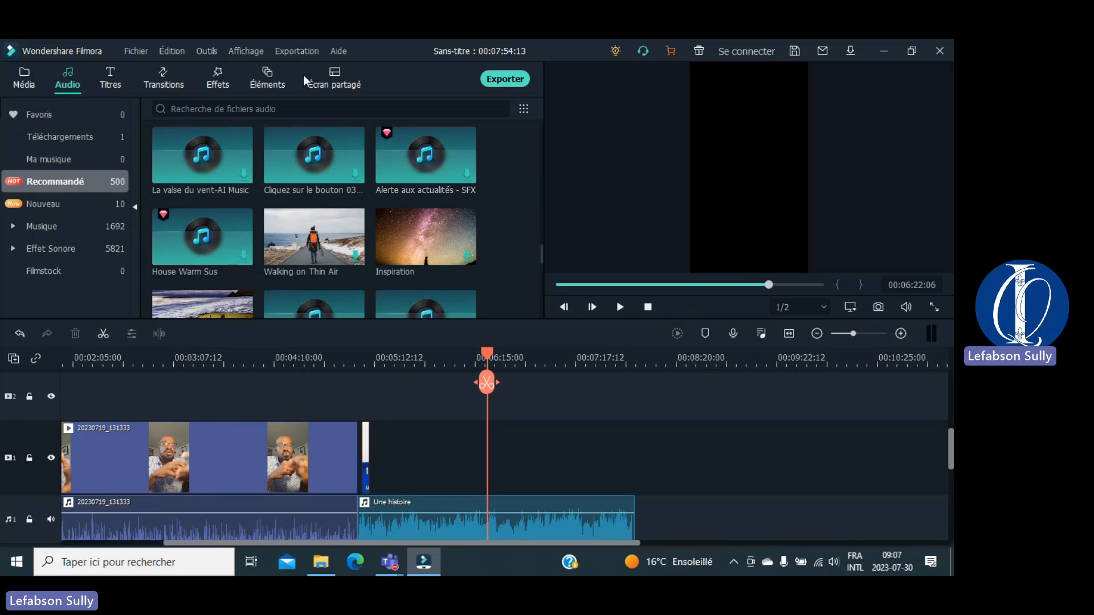
Step: From the Titres library, preview Titre 2 and place it on video track 2 near the start
click(112, 84)
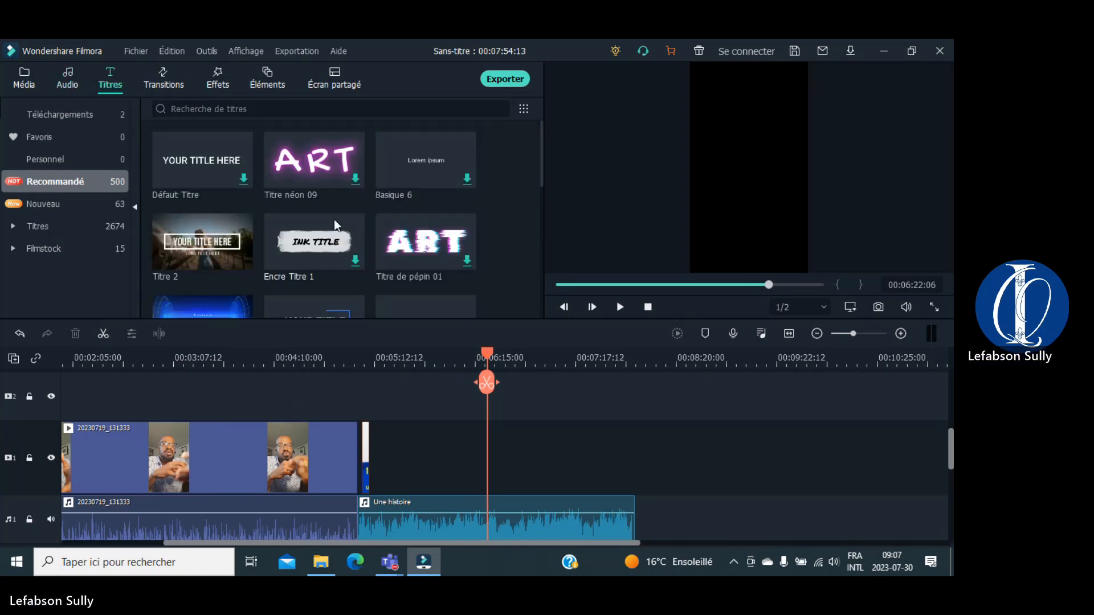
mouse_move(233, 251)
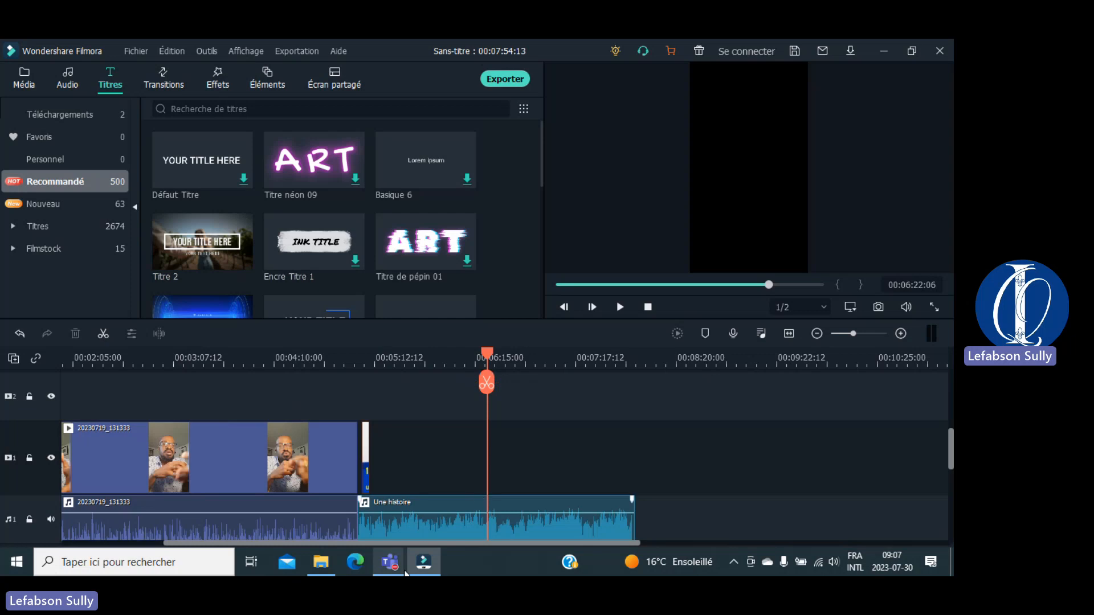
drag(334, 544, 126, 544)
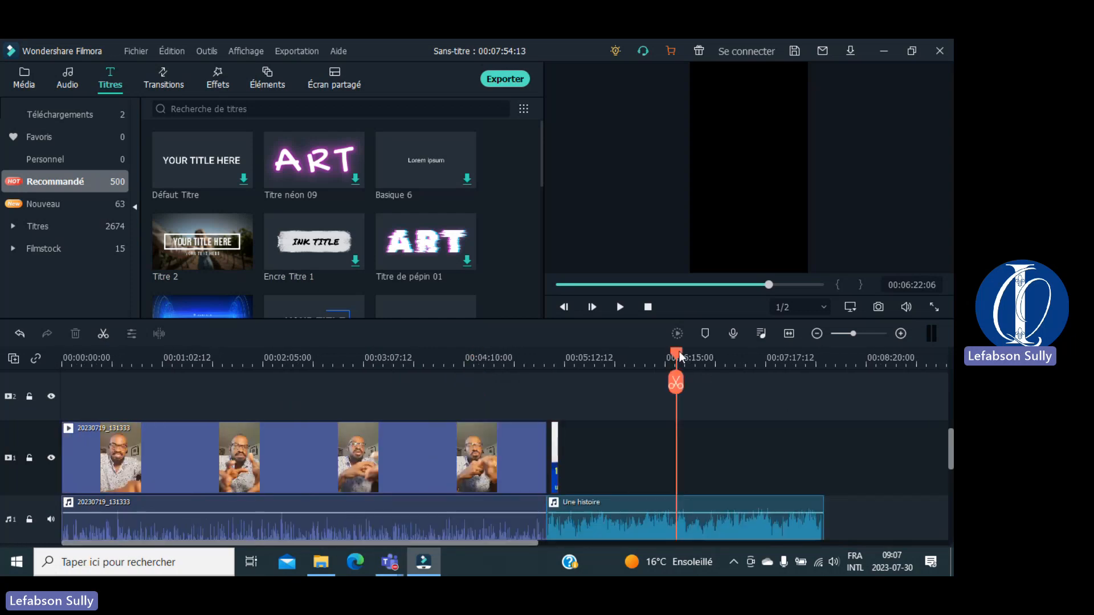
drag(681, 357, 100, 339)
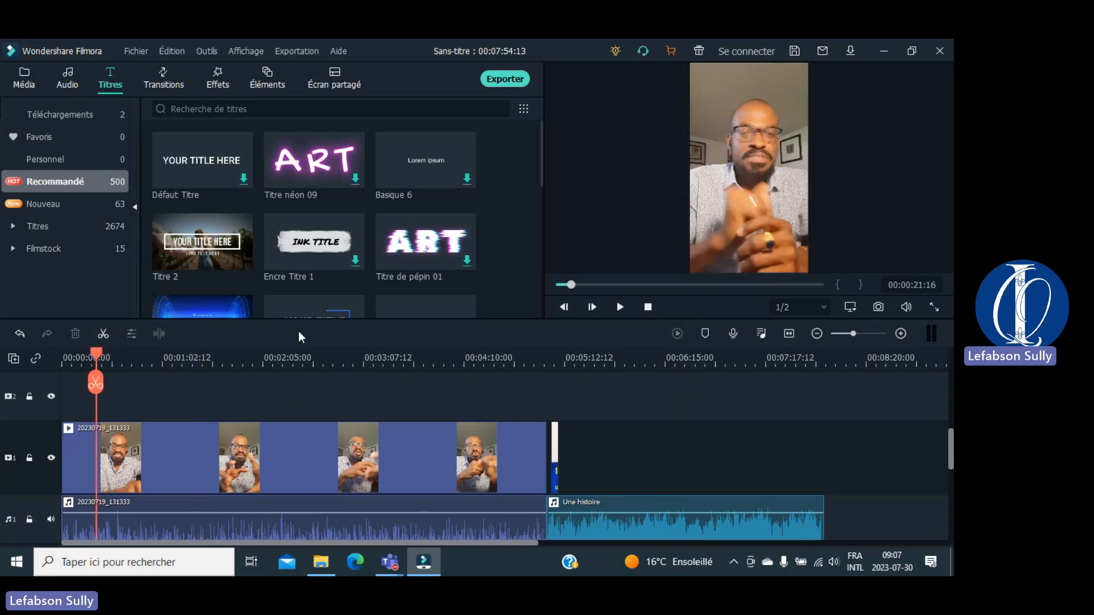
mouse_move(191, 278)
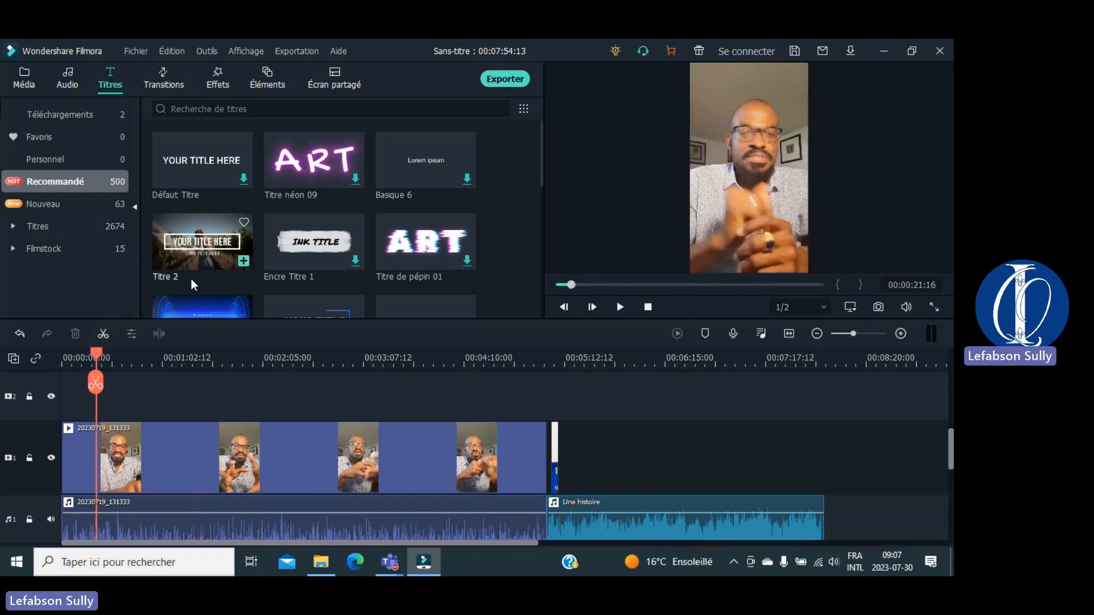
click(178, 246)
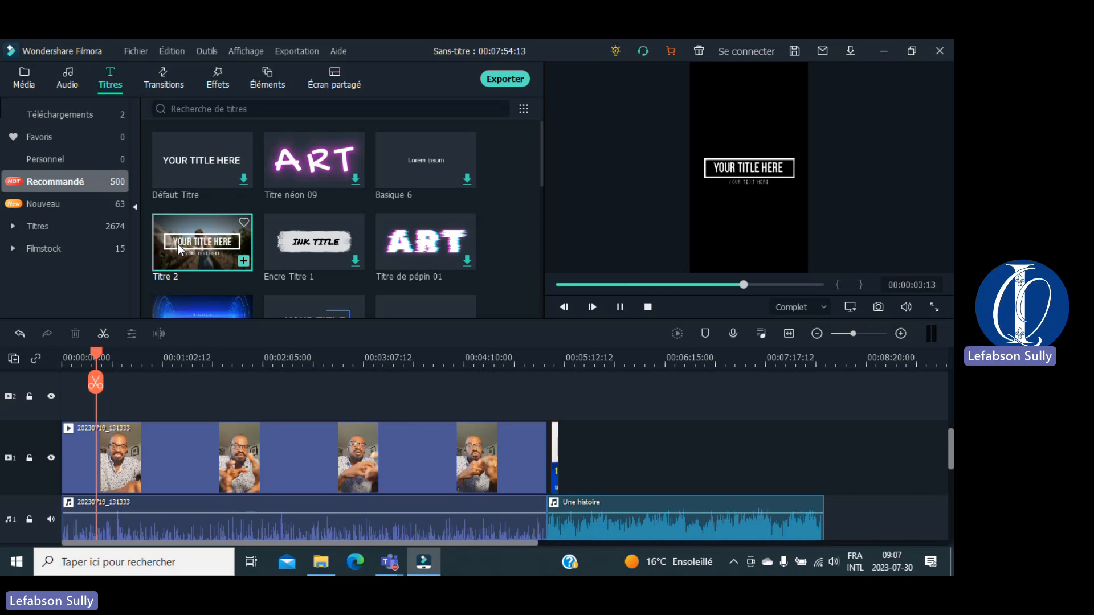
drag(177, 244, 100, 401)
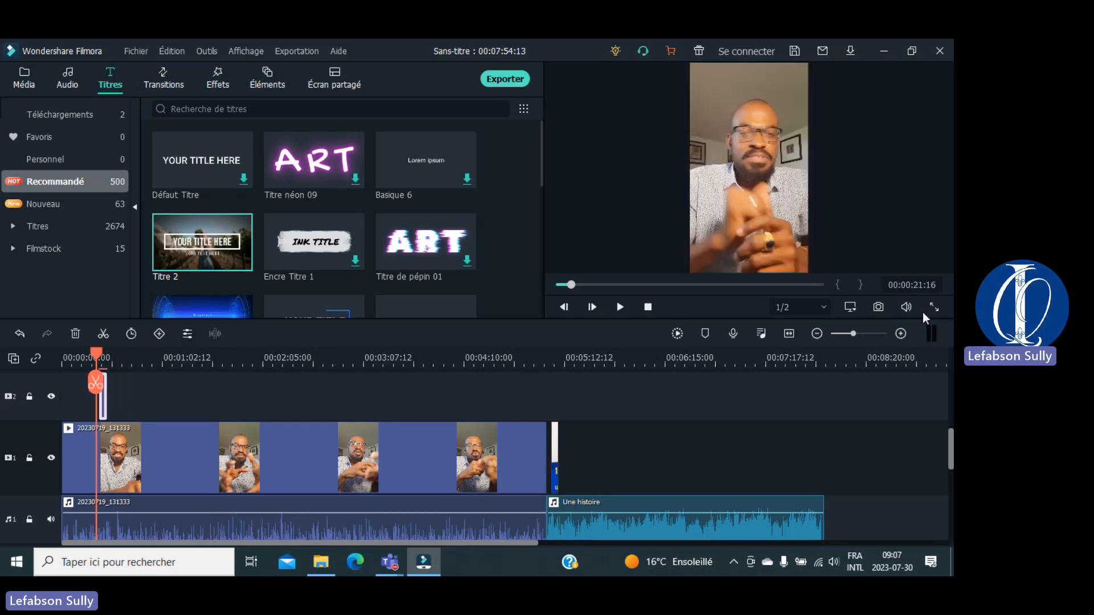
Step: Zoom into the timeline, then stretch and slide Titre 2 to span roughly 16 to 28 seconds
click(900, 333)
click(900, 333)
click(901, 334)
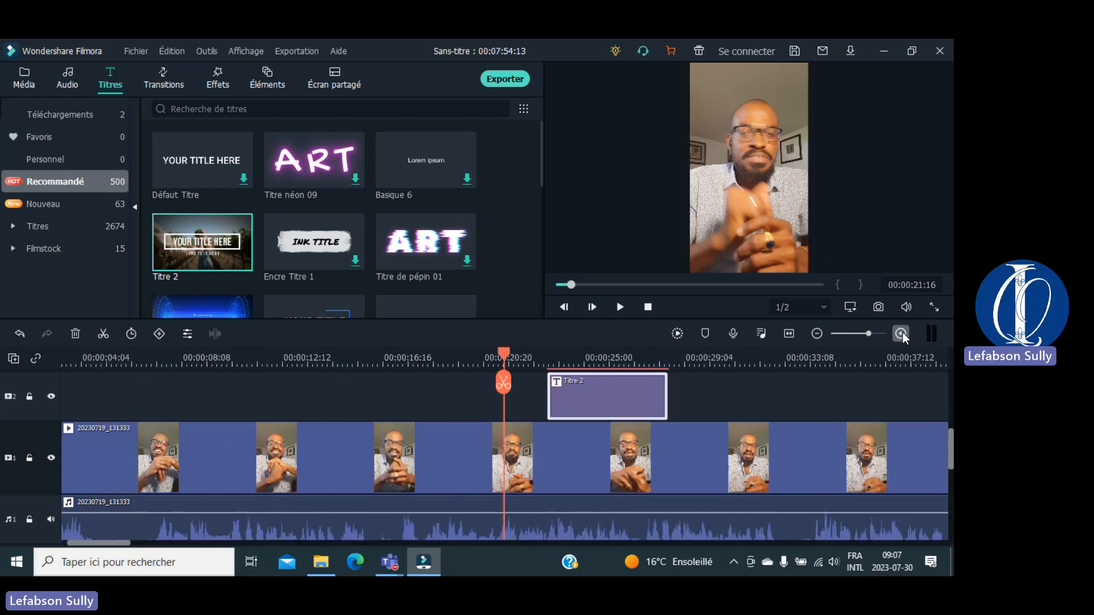
click(901, 333)
click(816, 333)
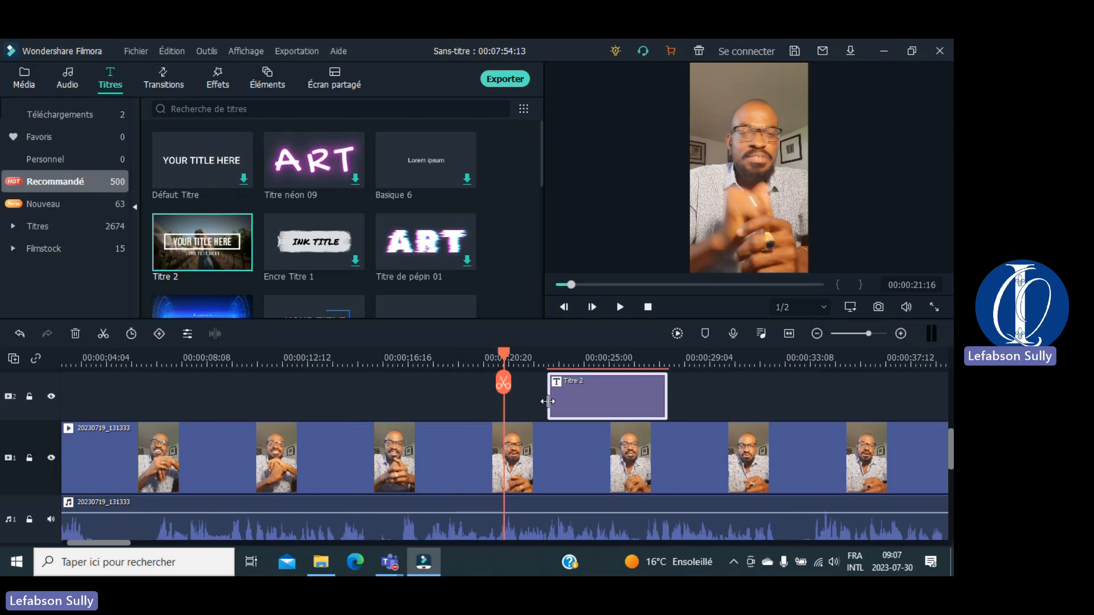
mouse_move(549, 405)
mouse_down()
mouse_move(502, 404)
mouse_move(551, 406)
mouse_up()
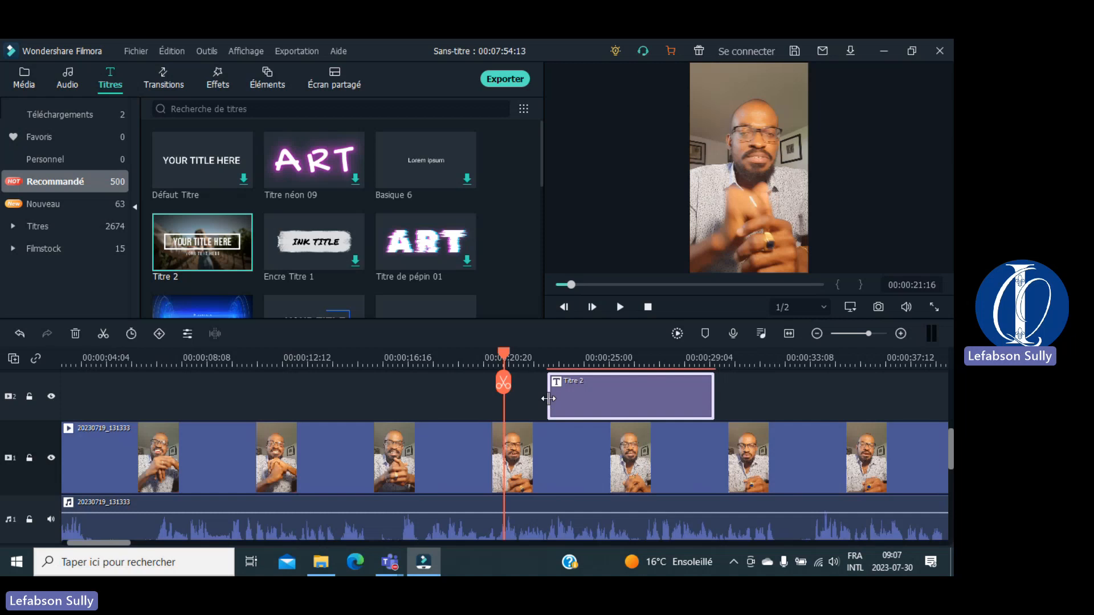
drag(548, 399, 456, 398)
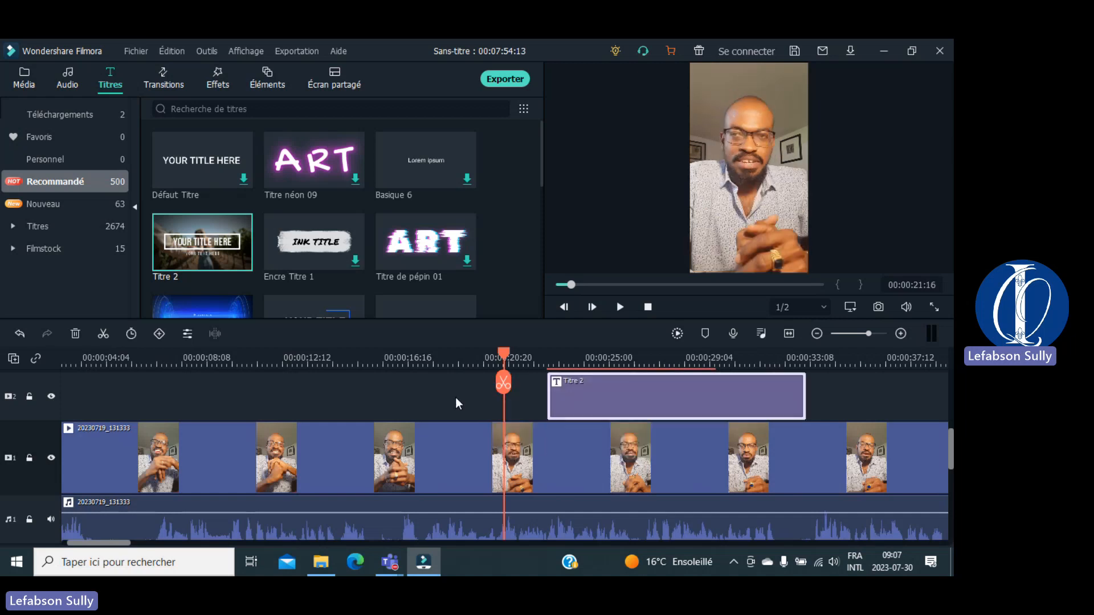
drag(691, 404, 537, 421)
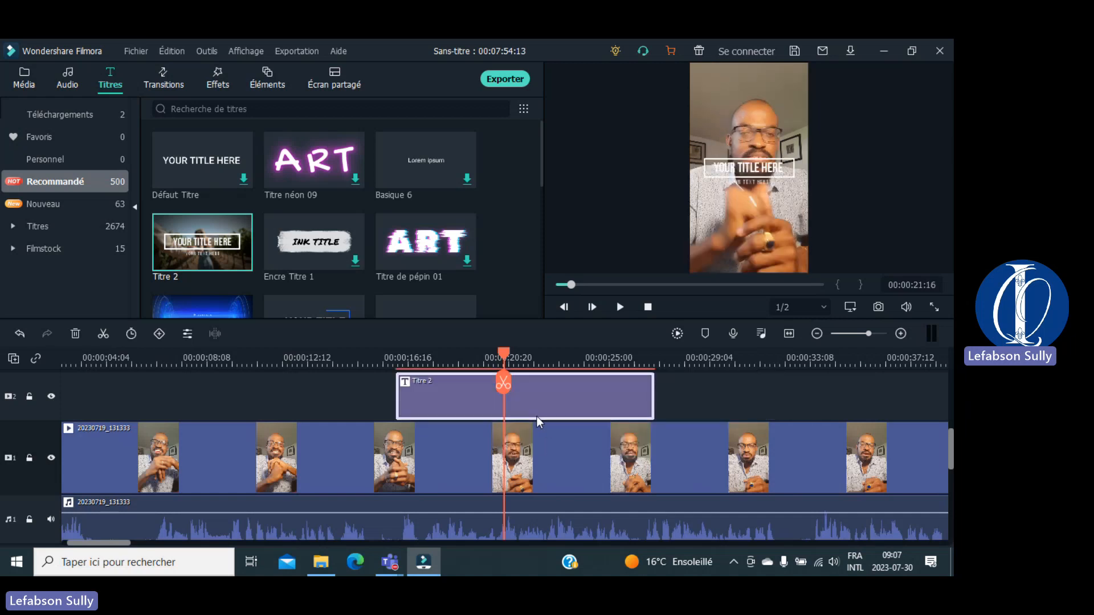
drag(652, 404, 677, 405)
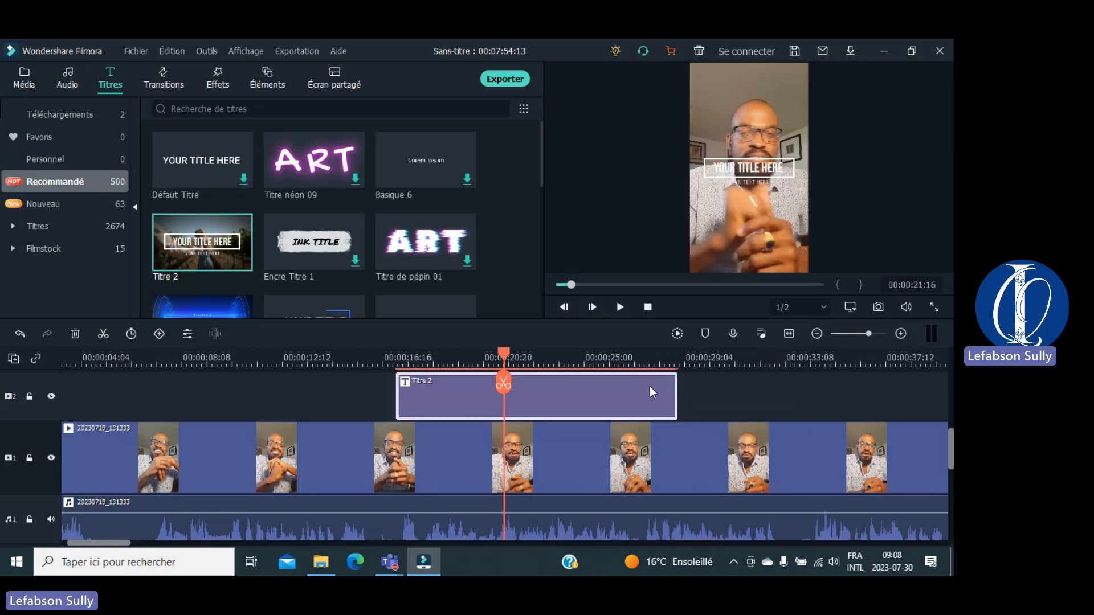
drag(676, 404, 696, 402)
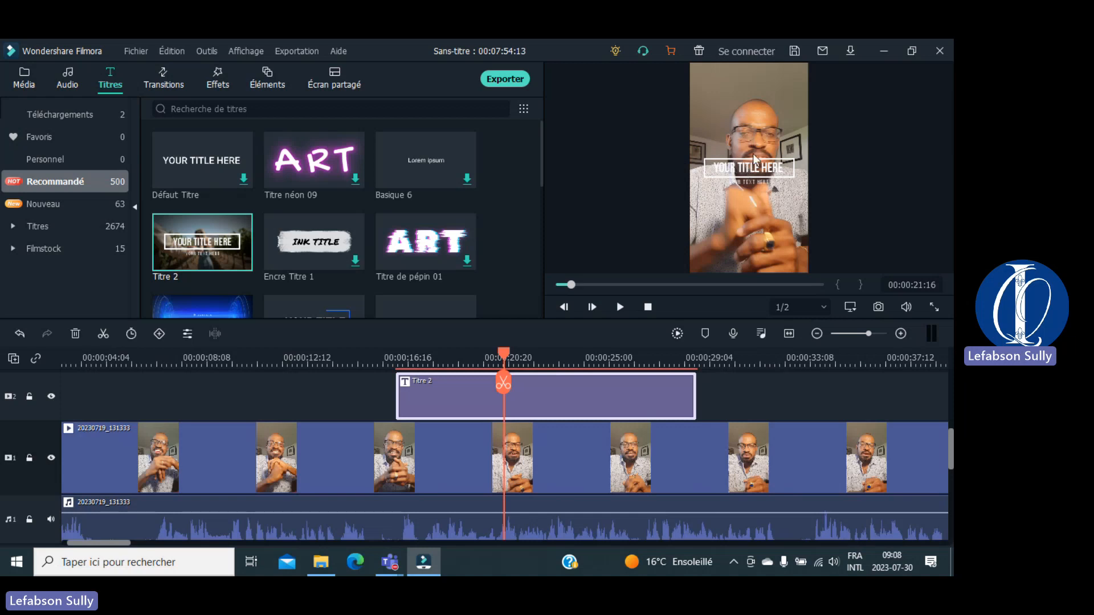
Step: Drag the YOUR TITLE HERE block down near the bottom of the frame
click(742, 169)
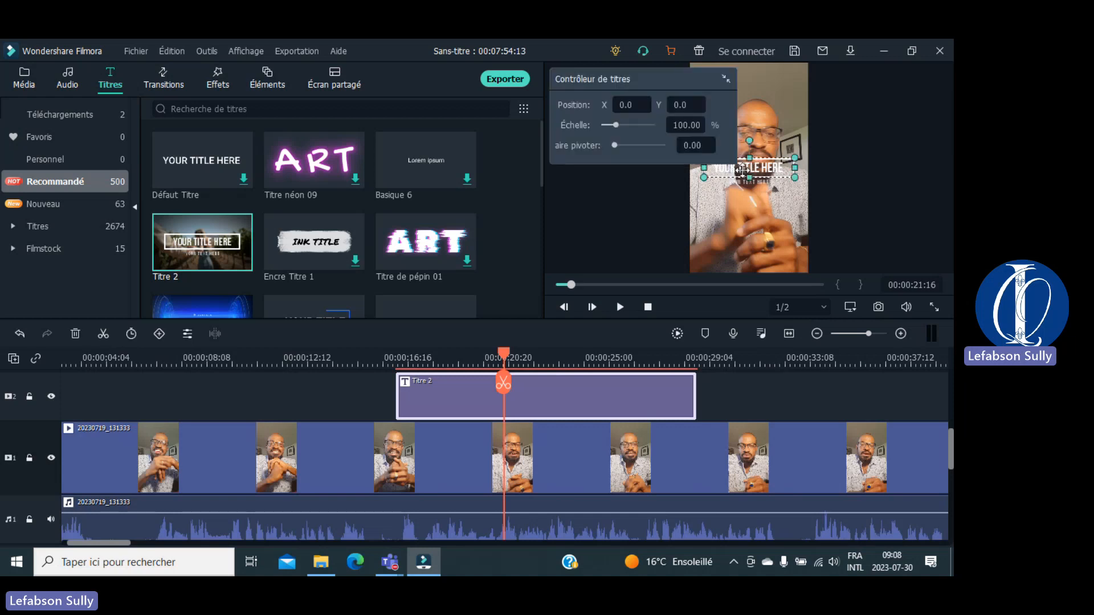
drag(757, 169, 753, 212)
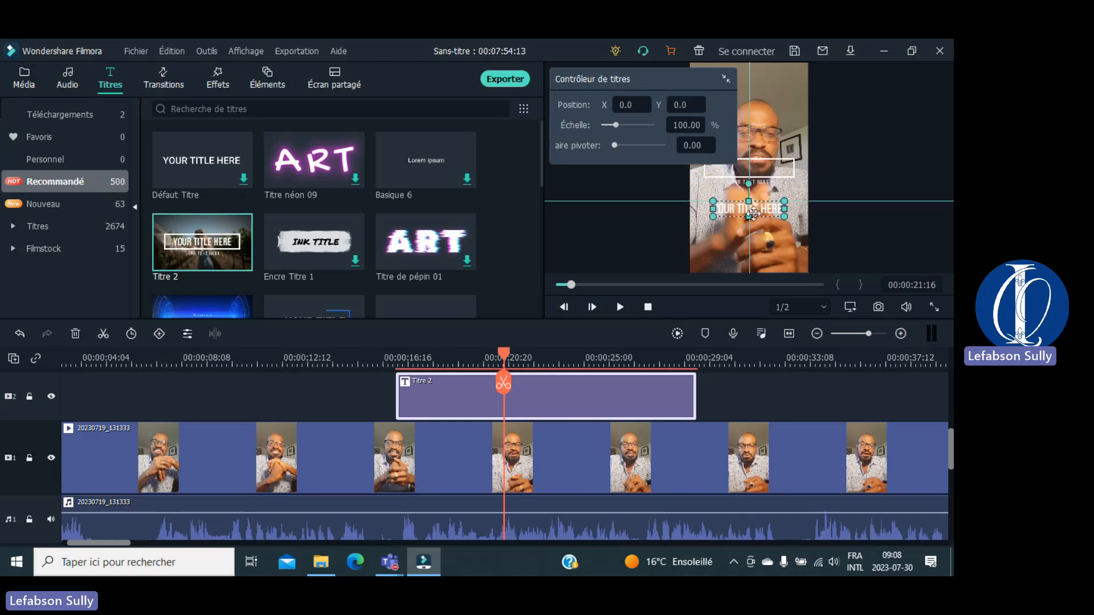
drag(753, 212, 753, 169)
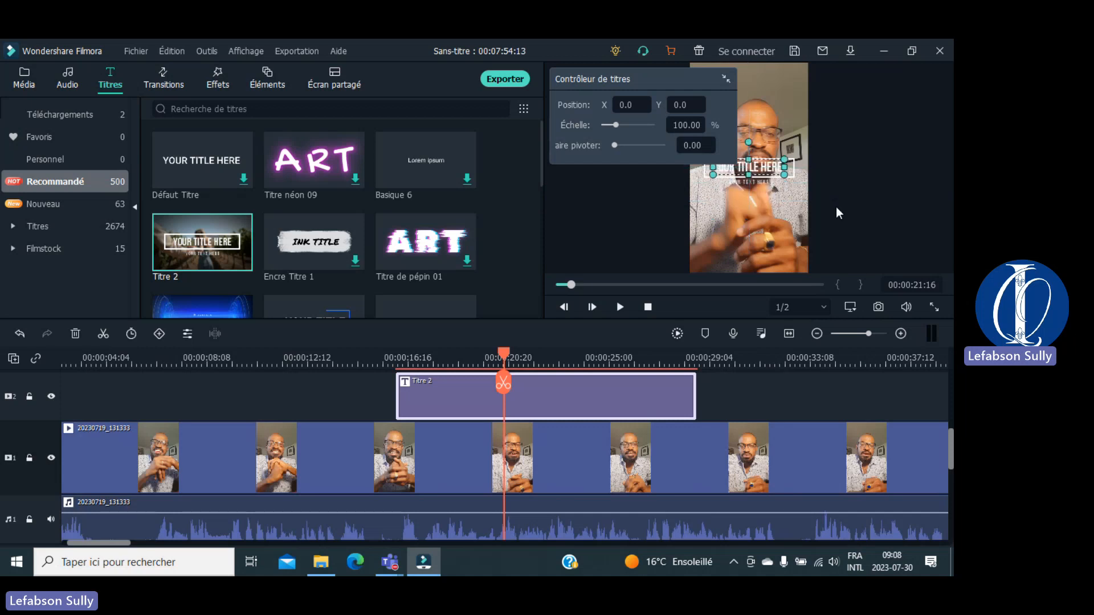
click(836, 207)
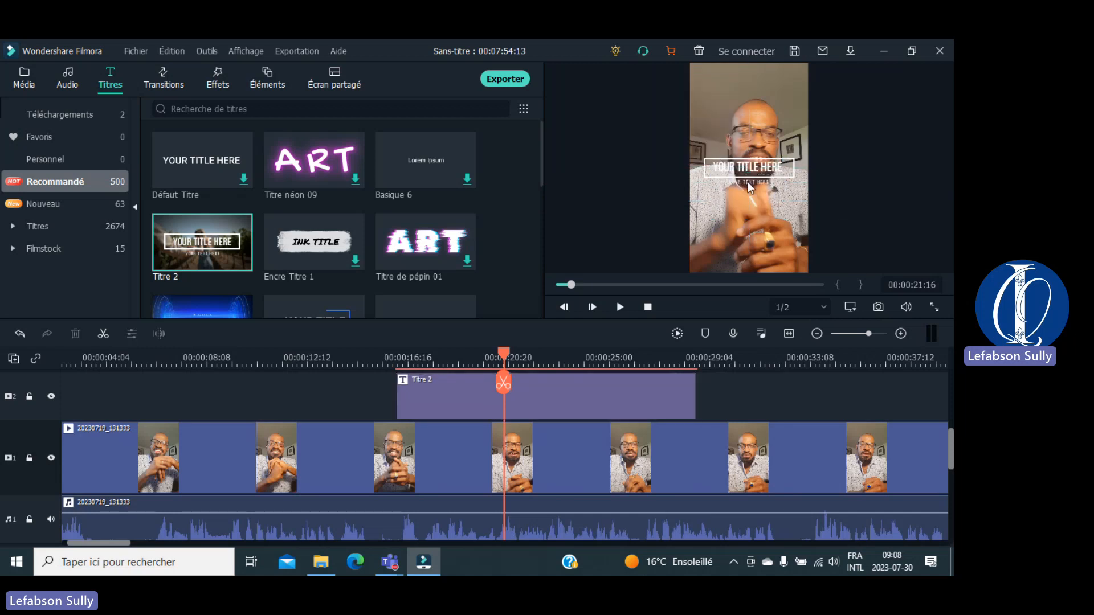
drag(733, 170, 721, 260)
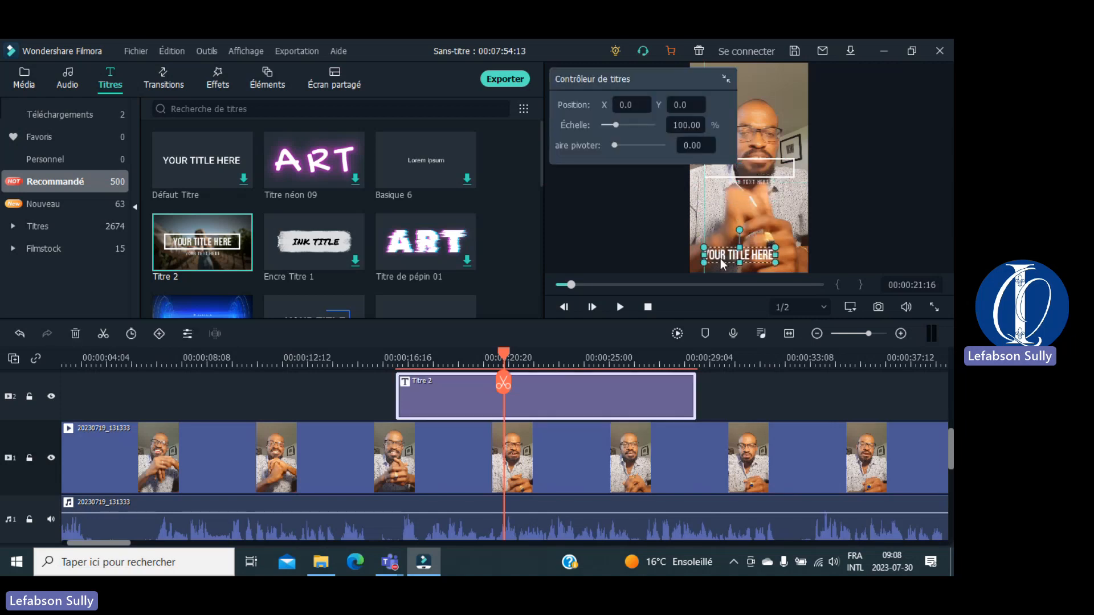
Step: Open the title's text settings and move the boxed and YOUR TEXT HERE elements to the bottom
click(716, 170)
double_click(716, 172)
drag(716, 172, 709, 252)
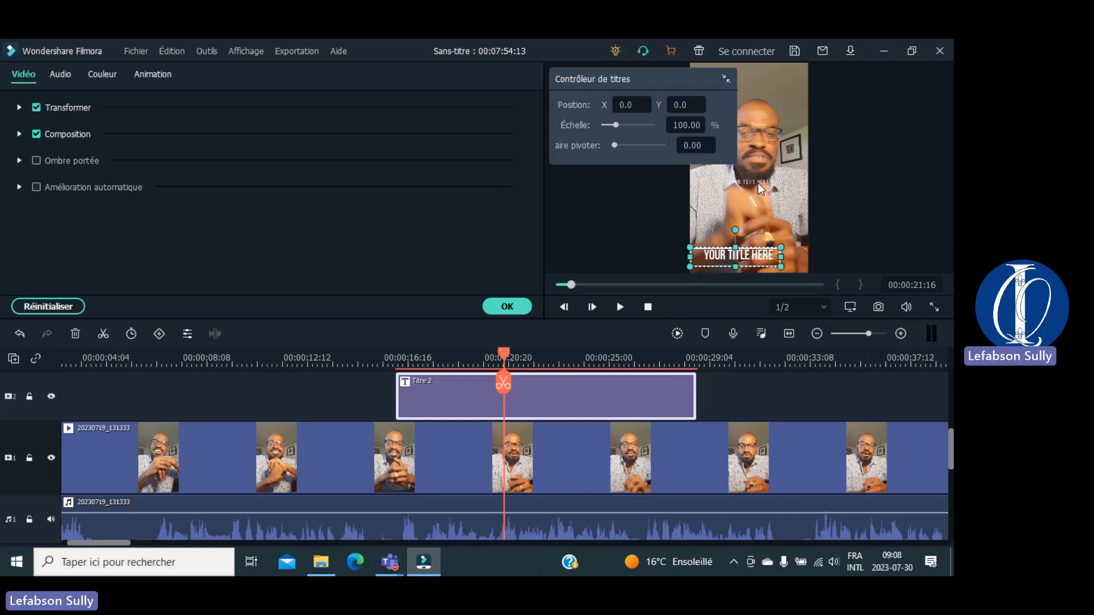
double_click(757, 183)
drag(757, 183, 742, 261)
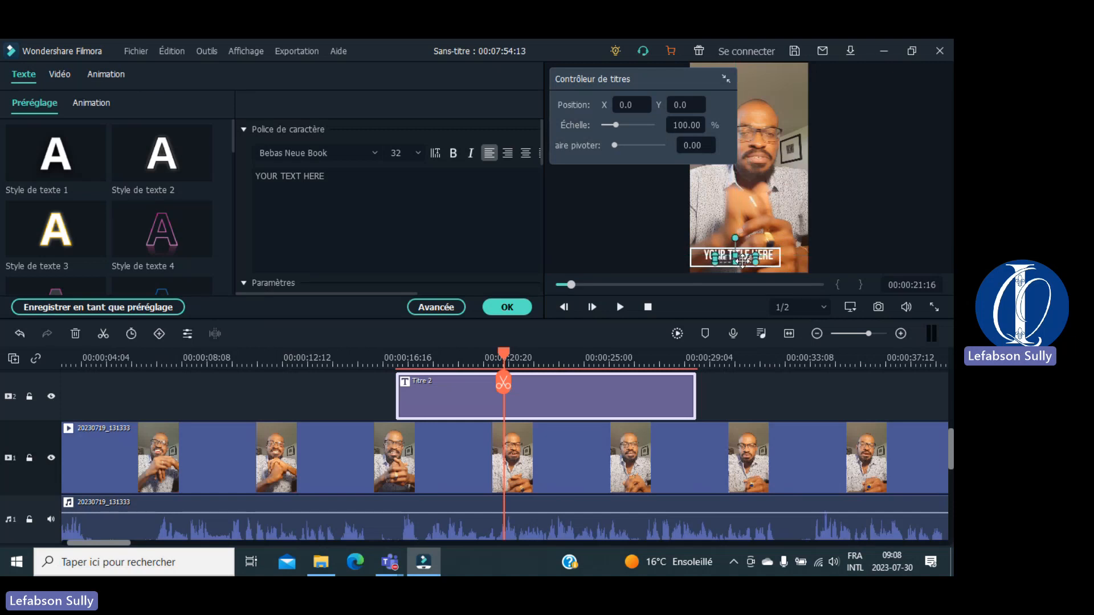
Step: Make the YOUR TEXT HERE subtitle box taller and shift it to the right
click(858, 225)
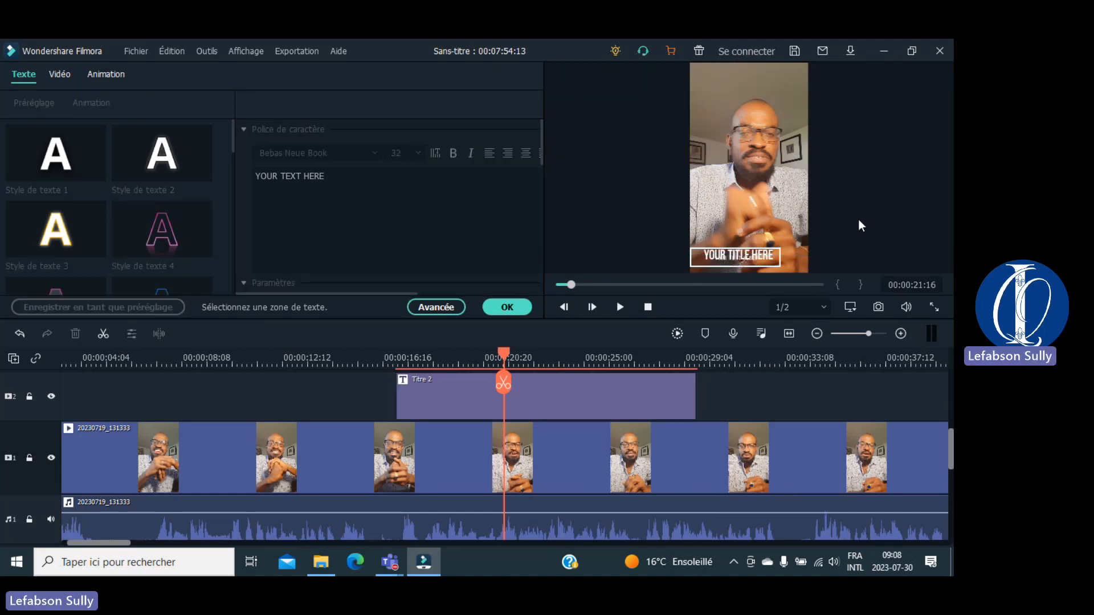
click(738, 256)
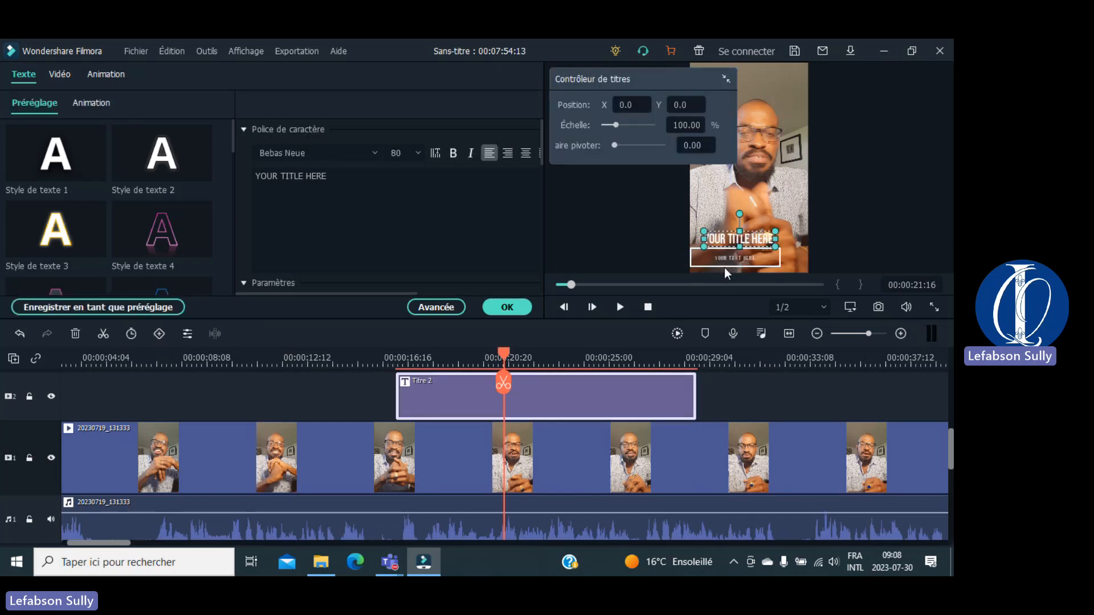
click(726, 257)
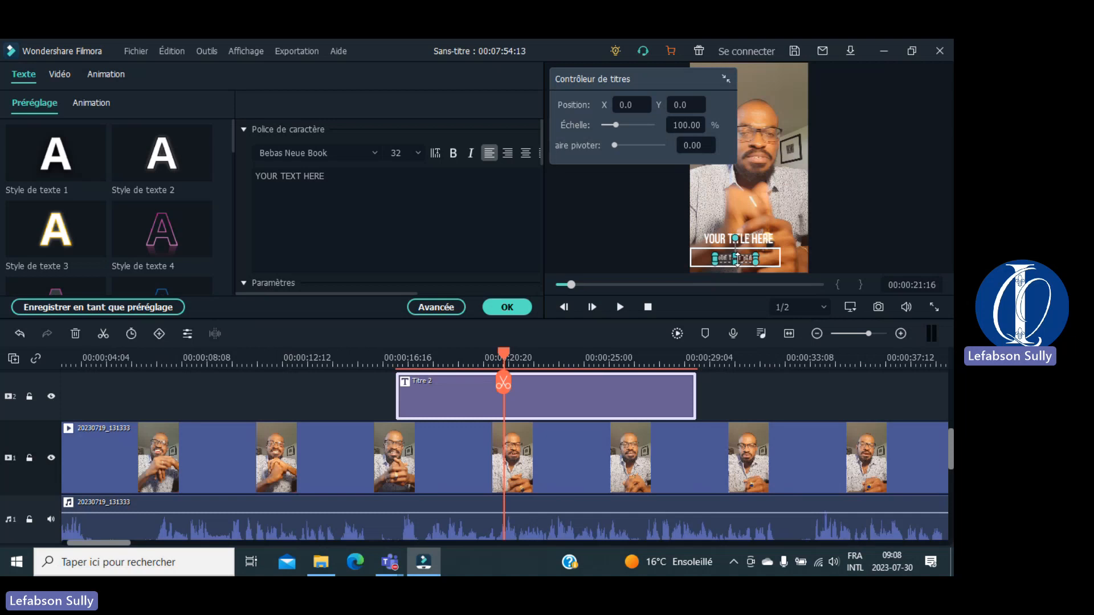
click(856, 218)
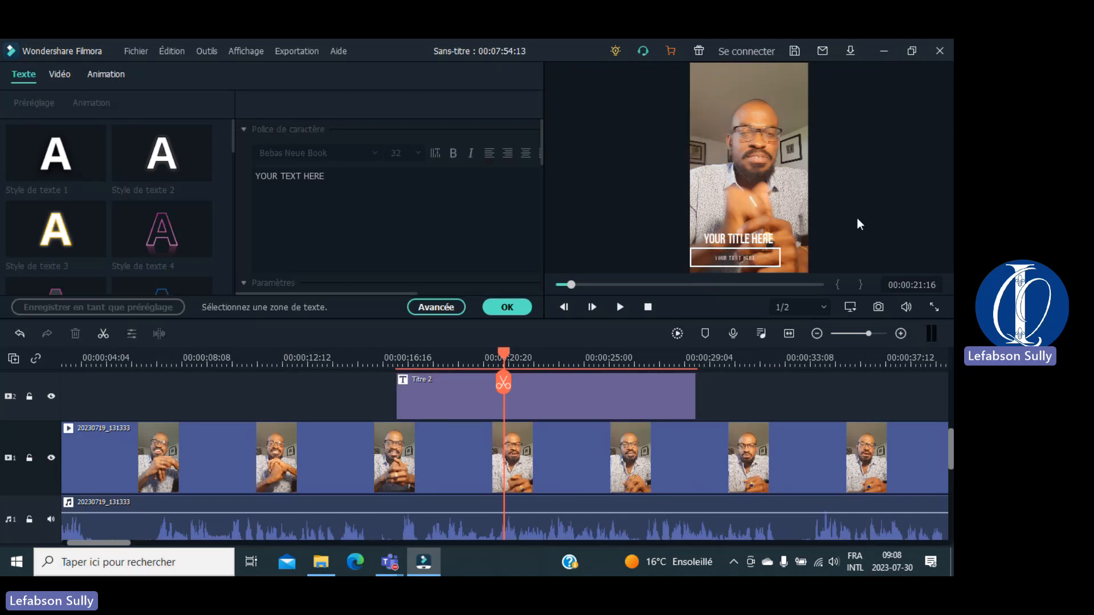
click(738, 259)
drag(738, 259, 747, 258)
drag(752, 261, 766, 262)
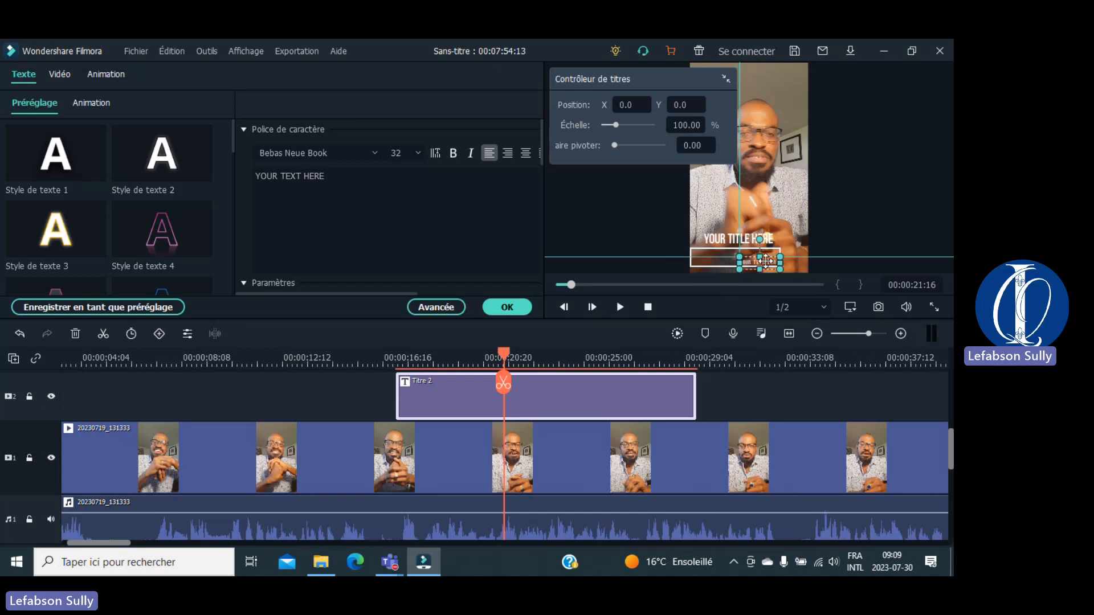
Step: Drag YOUR TITLE HERE down into the bottom box
click(848, 216)
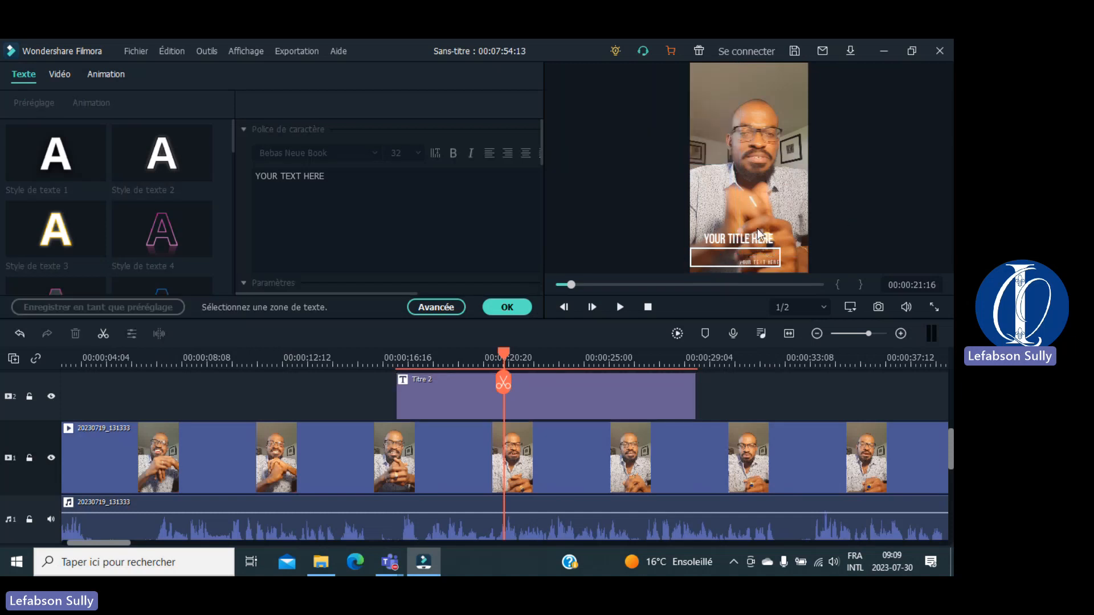
click(737, 239)
drag(738, 239, 727, 258)
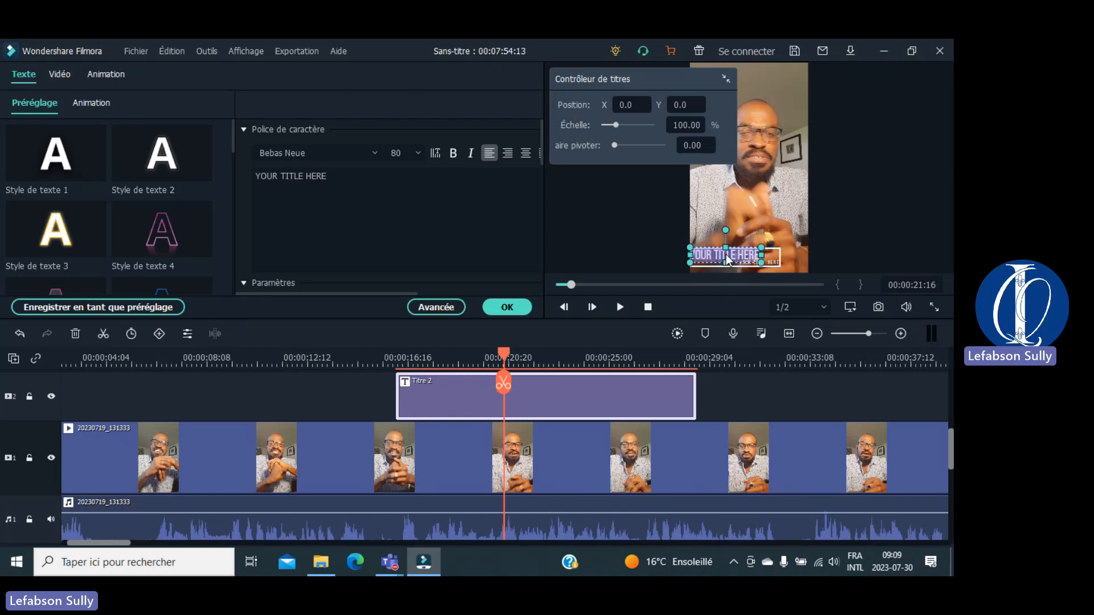
Step: Enter the presenter's name as the title and delete the YOUR TEXT HERE placeholder line
text(Lef)
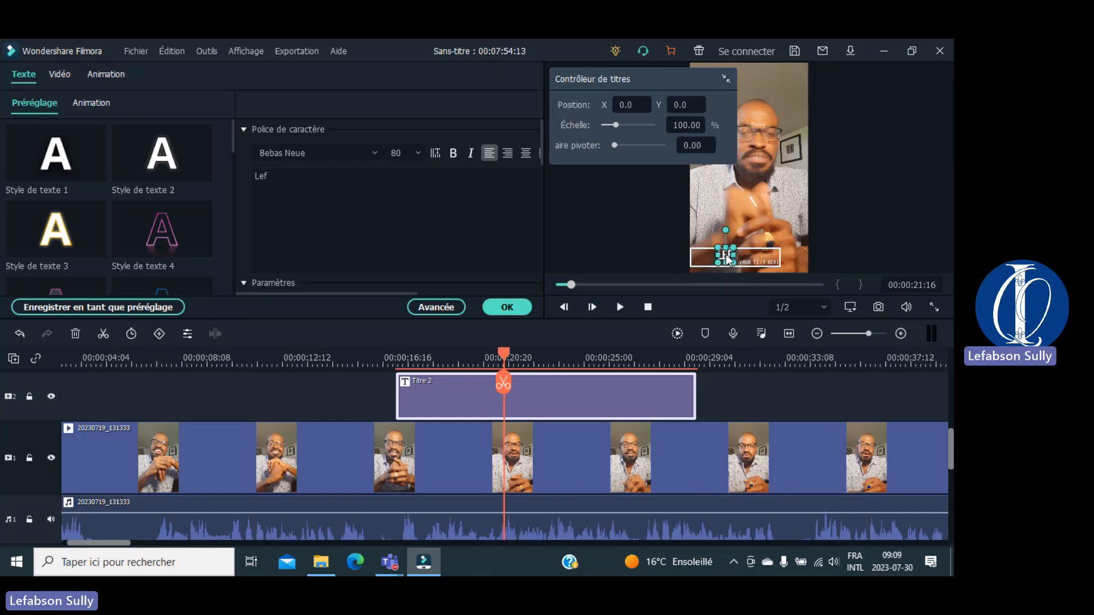
text(abson S)
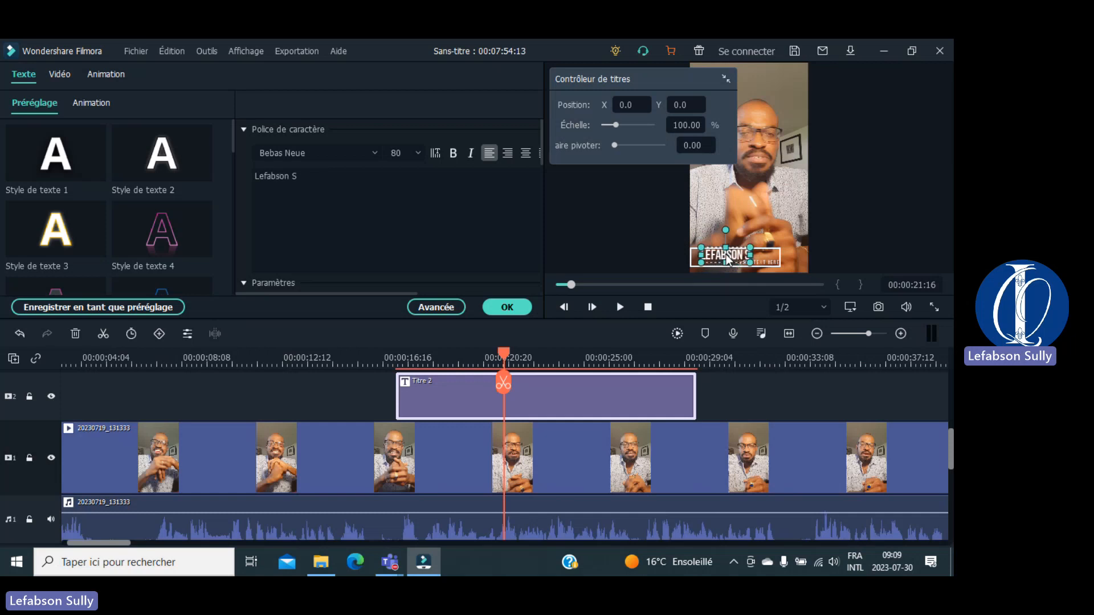
text(ully)
click(880, 207)
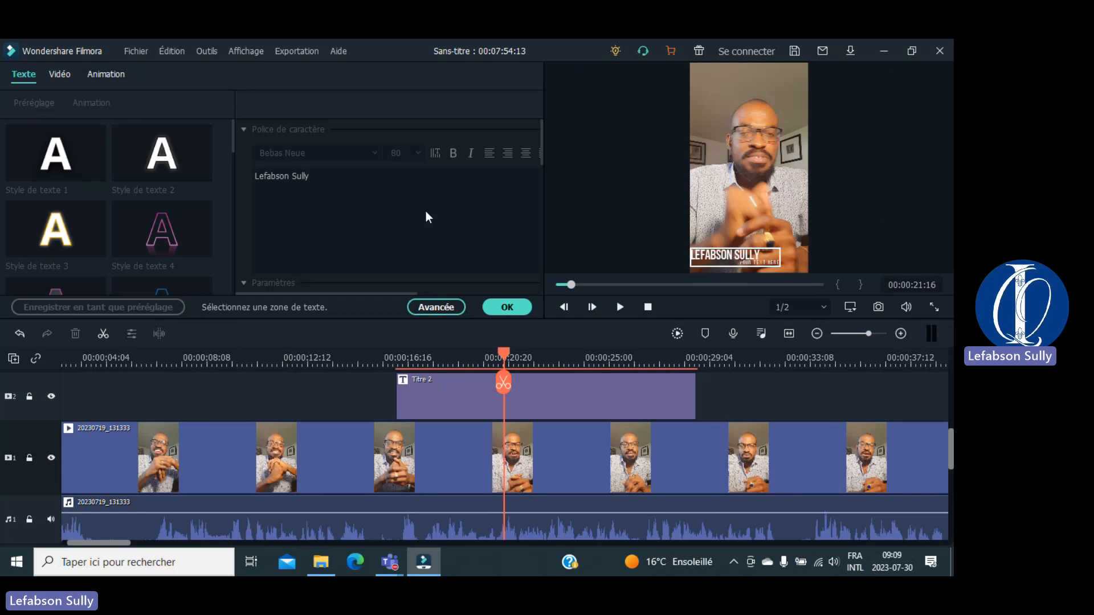
click(774, 262)
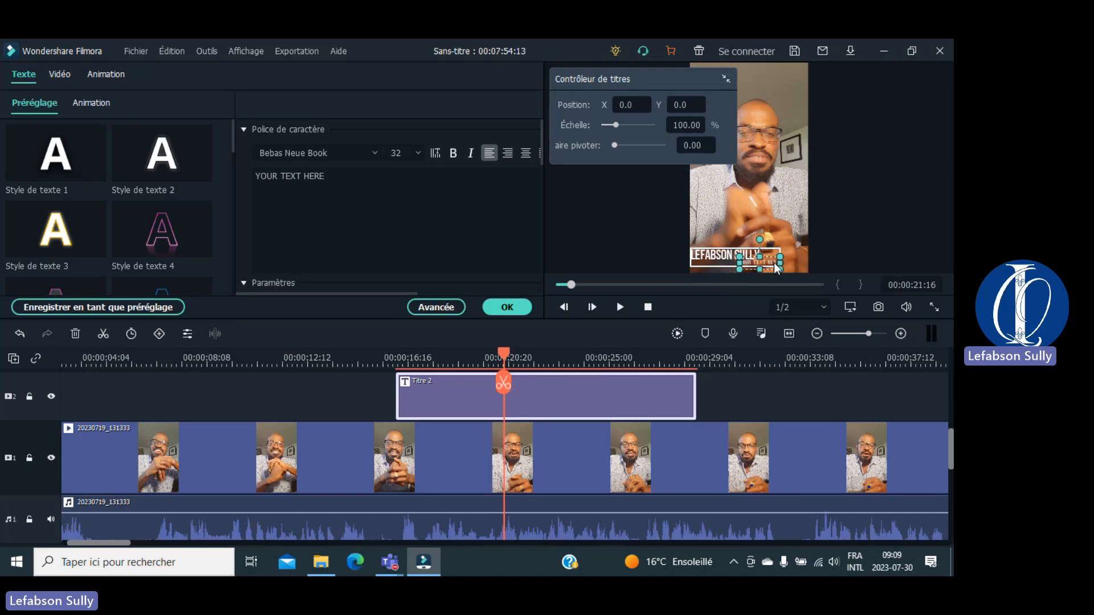
click(354, 178)
key(BackSpace)
key(BackSpace)
key(BackSpace)
key(BackSpace)
key(BackSpace)
key(BackSpace)
key(BackSpace)
key(BackSpace)
key(BackSpace)
key(BackSpace)
key(BackSpace)
key(BackSpace)
key(BackSpace)
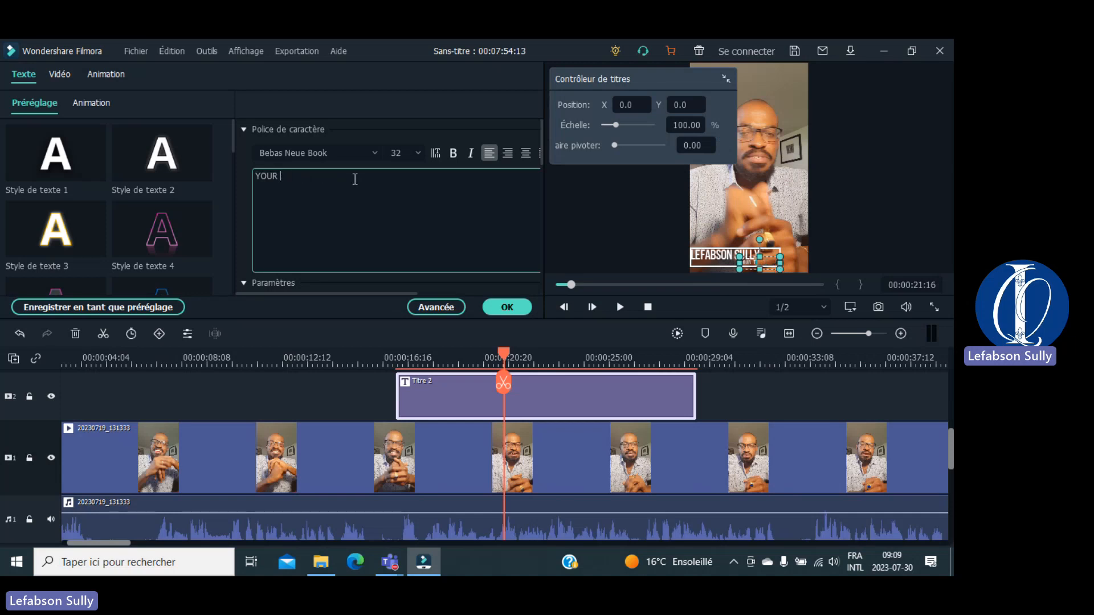
key(BackSpace)
click(594, 201)
Step: Move the name title slightly lower in the frame
drag(739, 256, 749, 255)
click(868, 231)
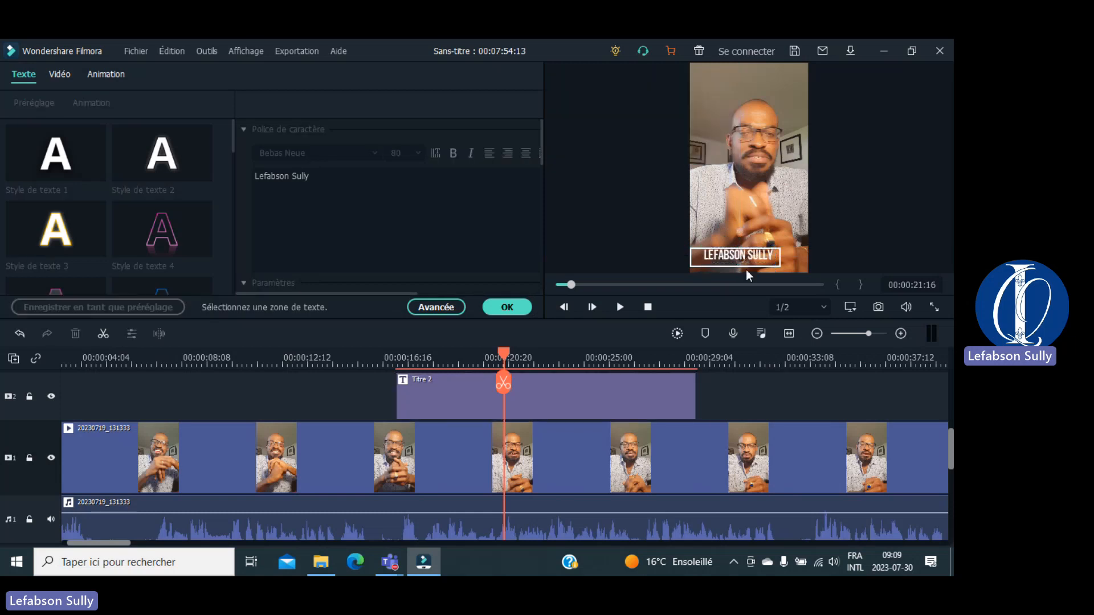
click(691, 263)
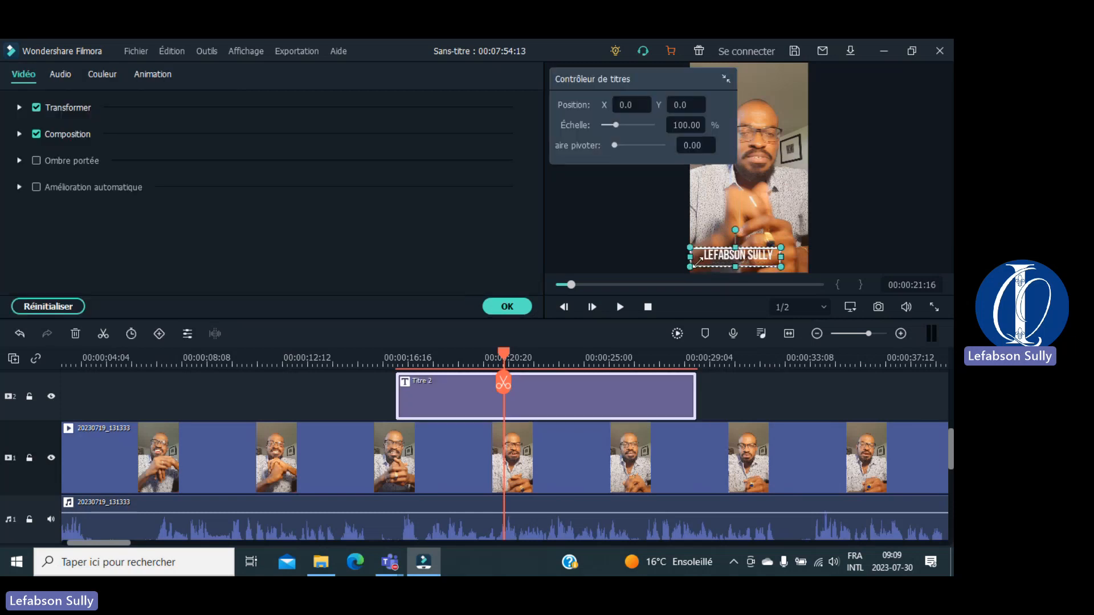
Step: Shrink the name title slightly using its corner handle, then deselect it
drag(698, 261, 701, 260)
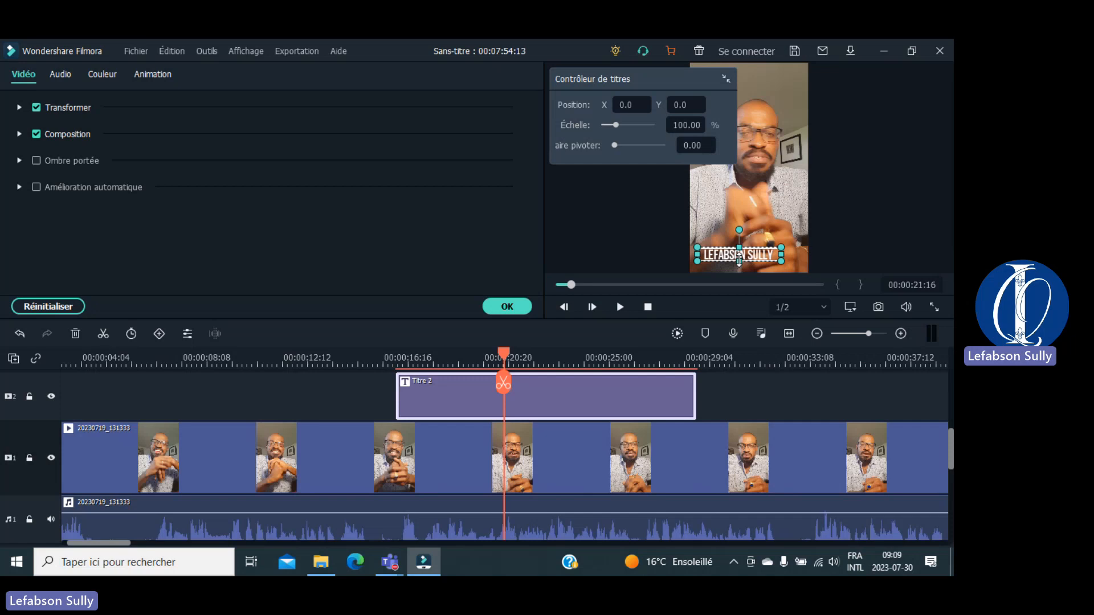
click(853, 207)
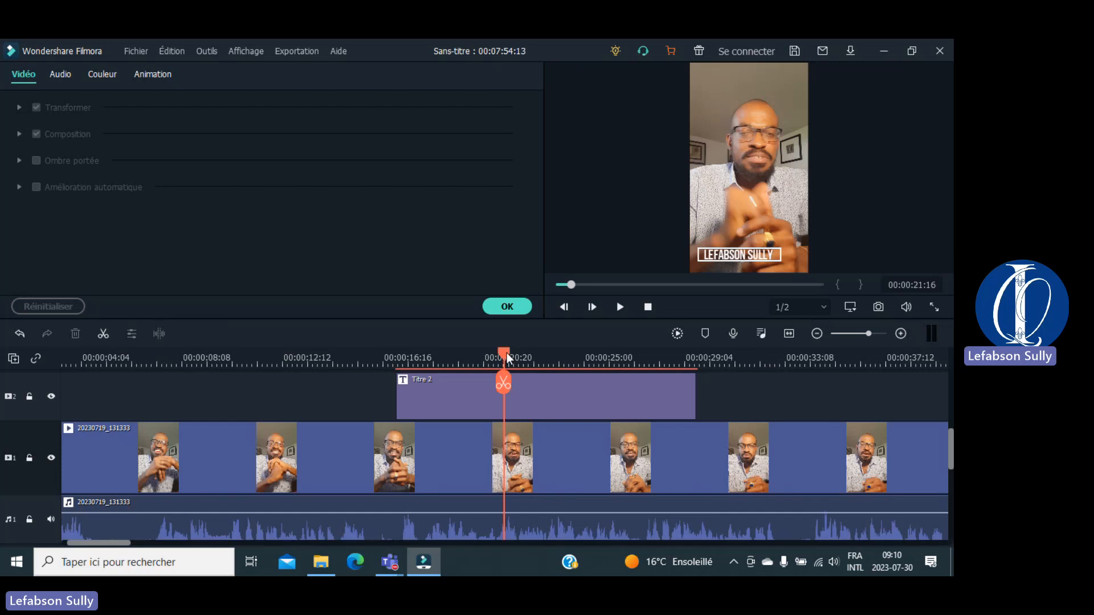
drag(508, 358, 346, 368)
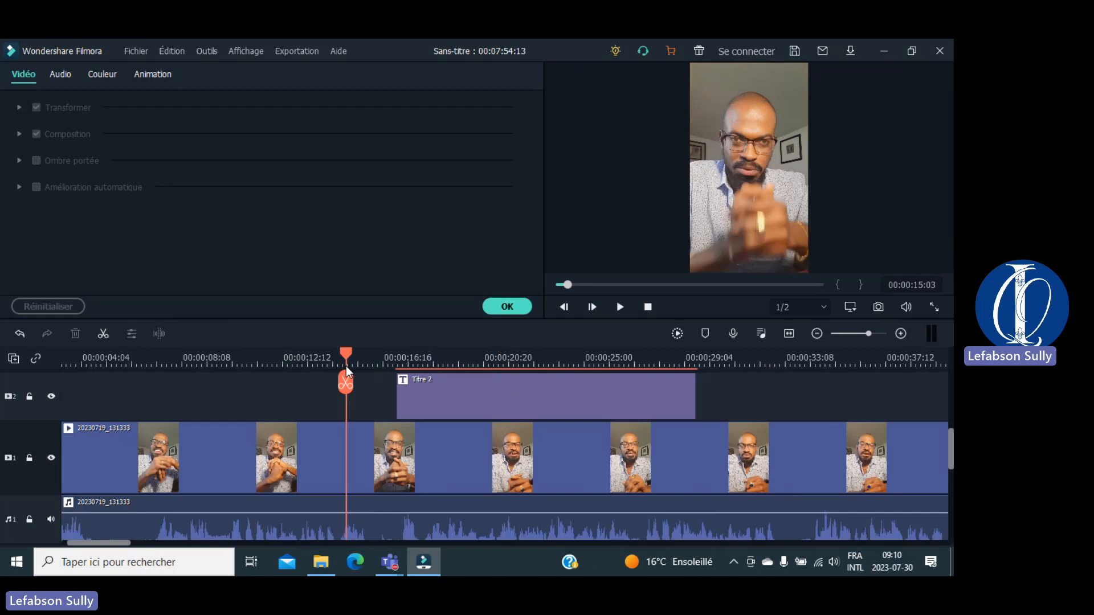
key(space)
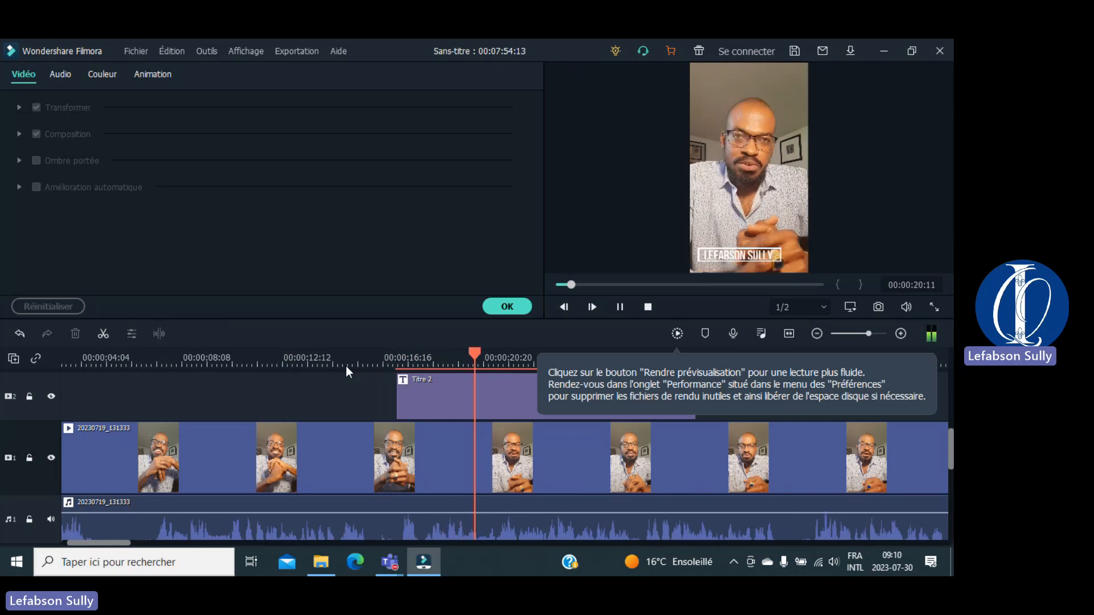
key(space)
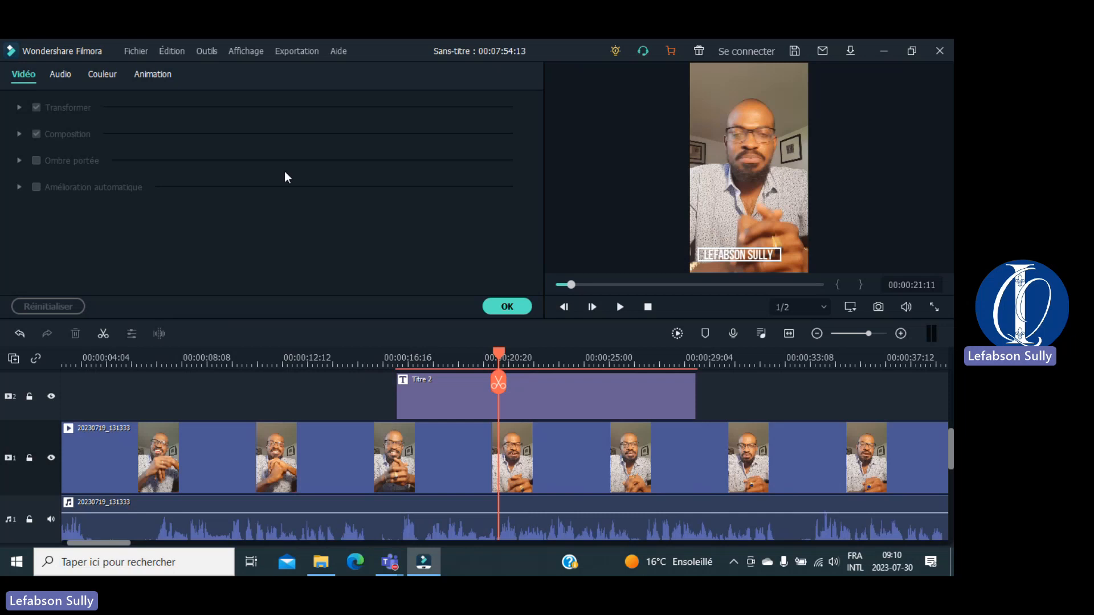
Step: Check the Audio, Couleur and Animation tabs, then open Titre 2's text settings
click(67, 76)
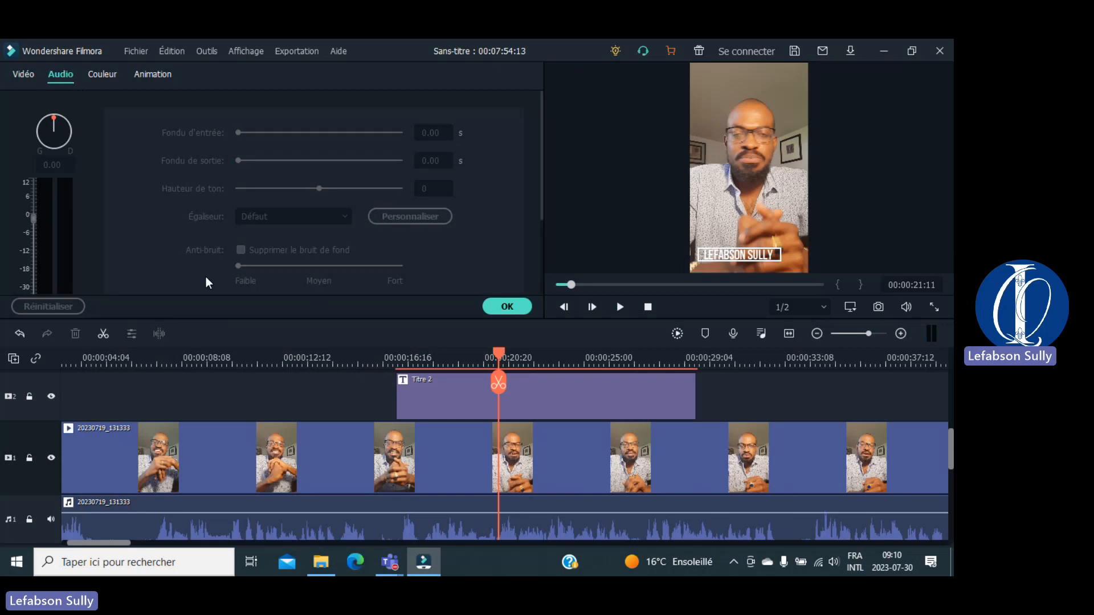
click(98, 77)
click(148, 76)
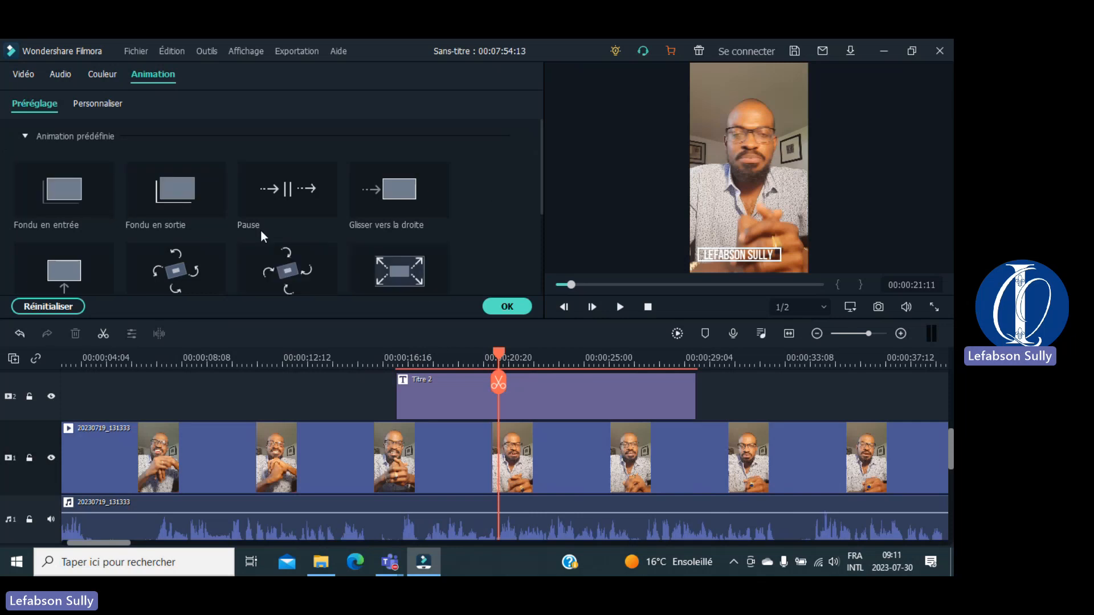
double_click(401, 381)
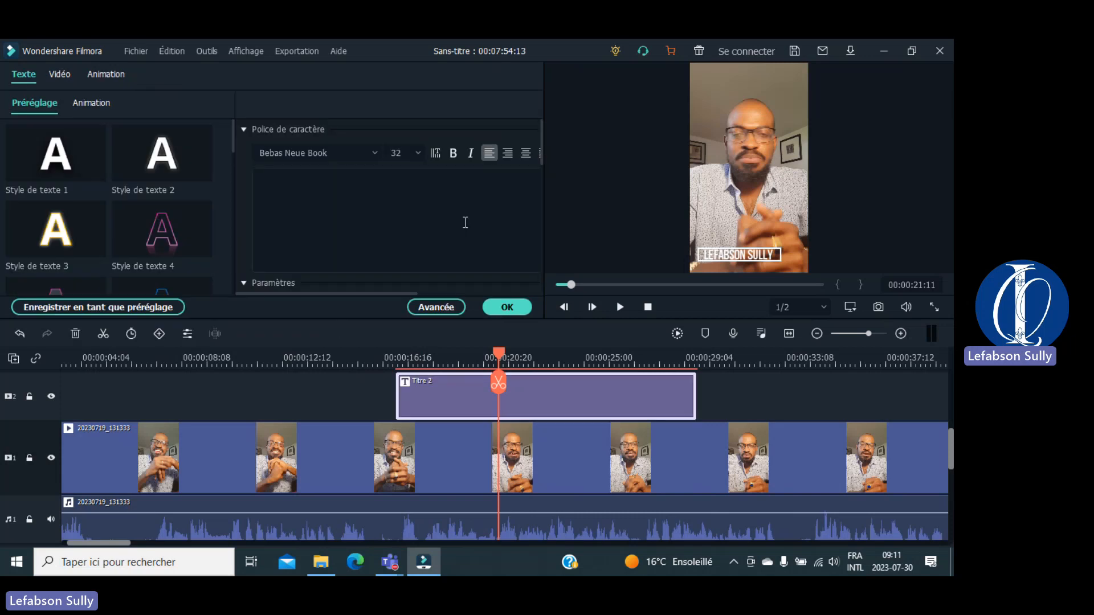
Step: Apply the Style cinéma animation to the name title and preview it from about 17 seconds
click(89, 102)
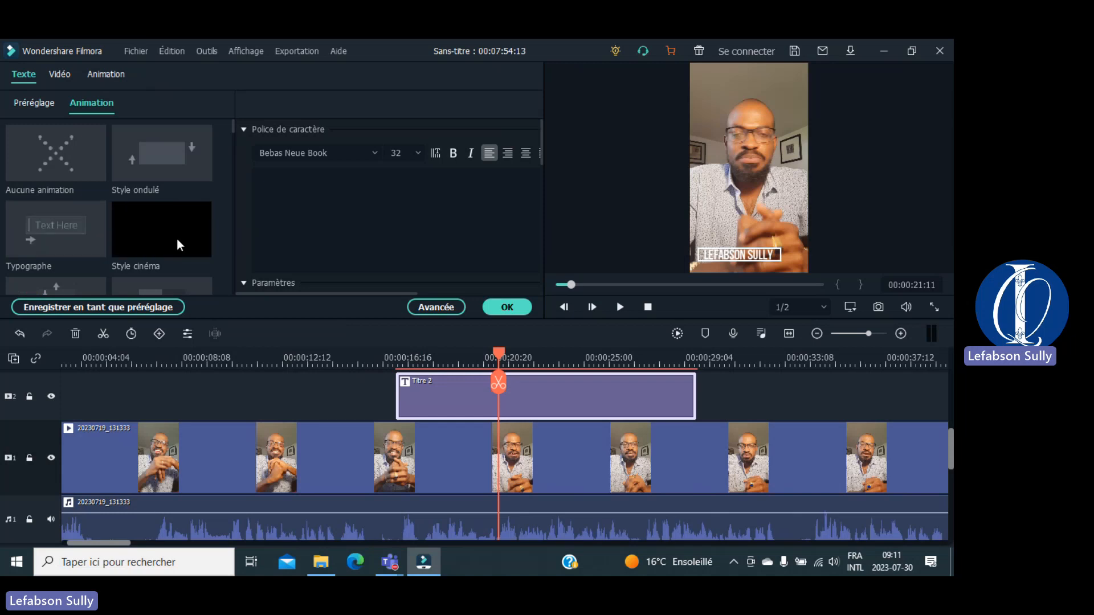
double_click(141, 236)
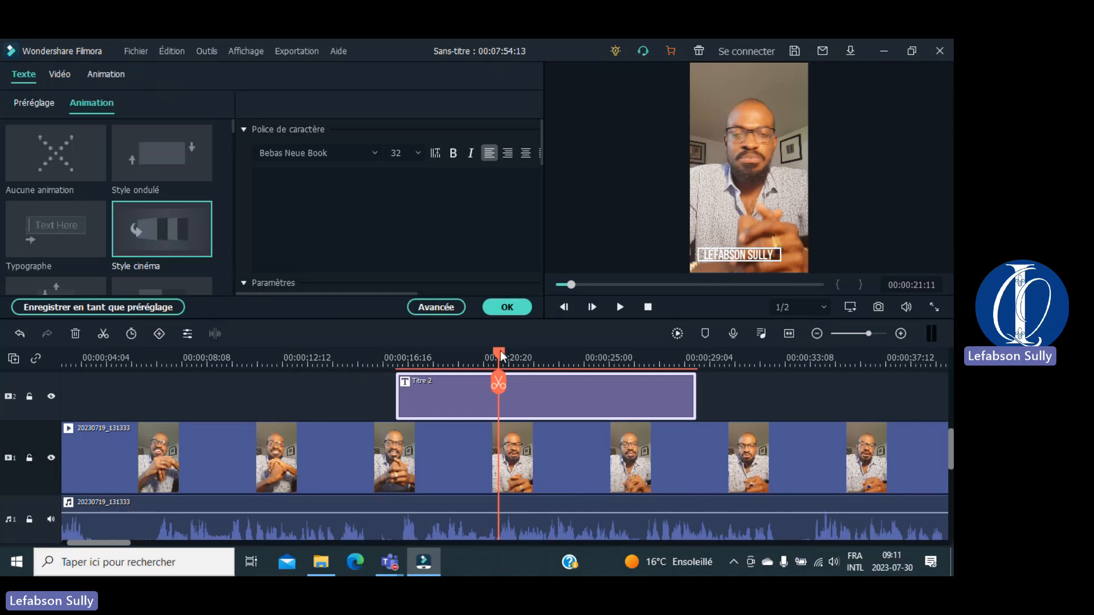
click(438, 360)
click(384, 363)
key(space)
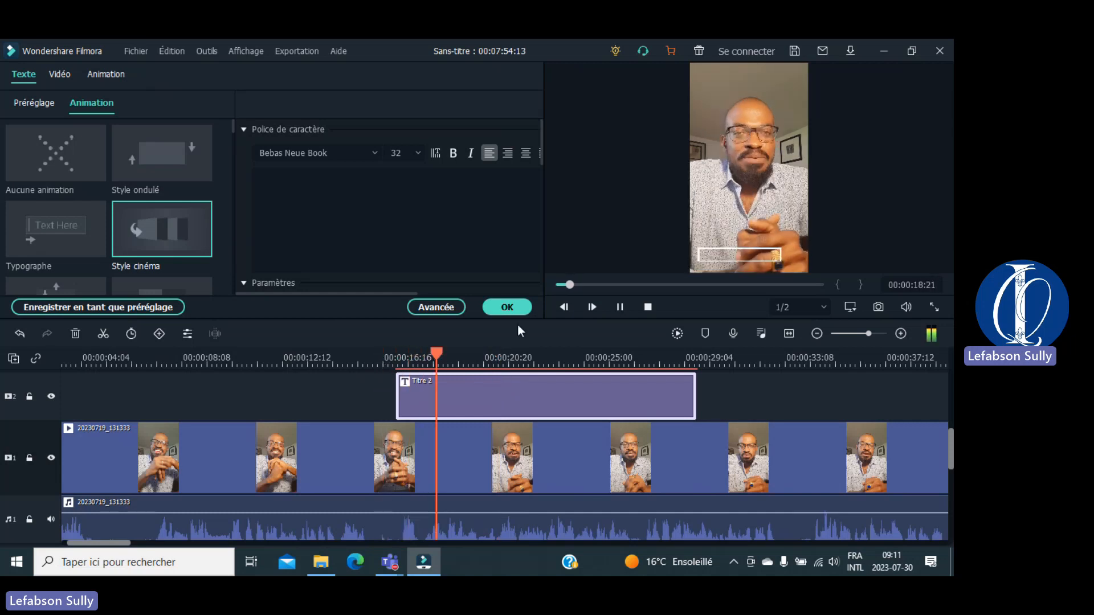
key(space)
Step: Confirm the title editor and replay the animated title from just before it starts
click(508, 307)
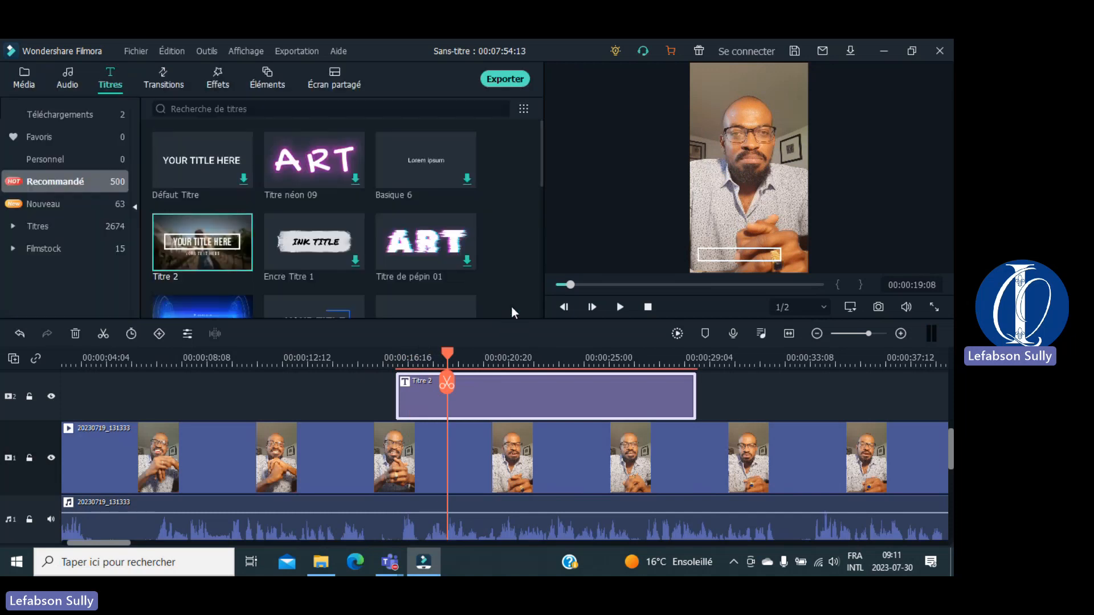
click(374, 358)
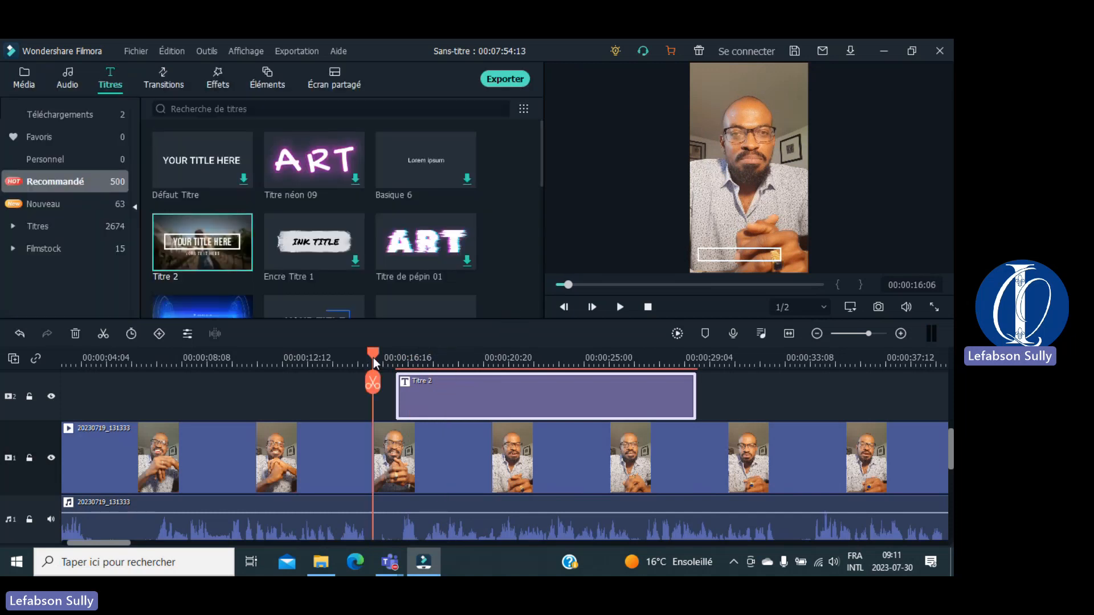
key(space)
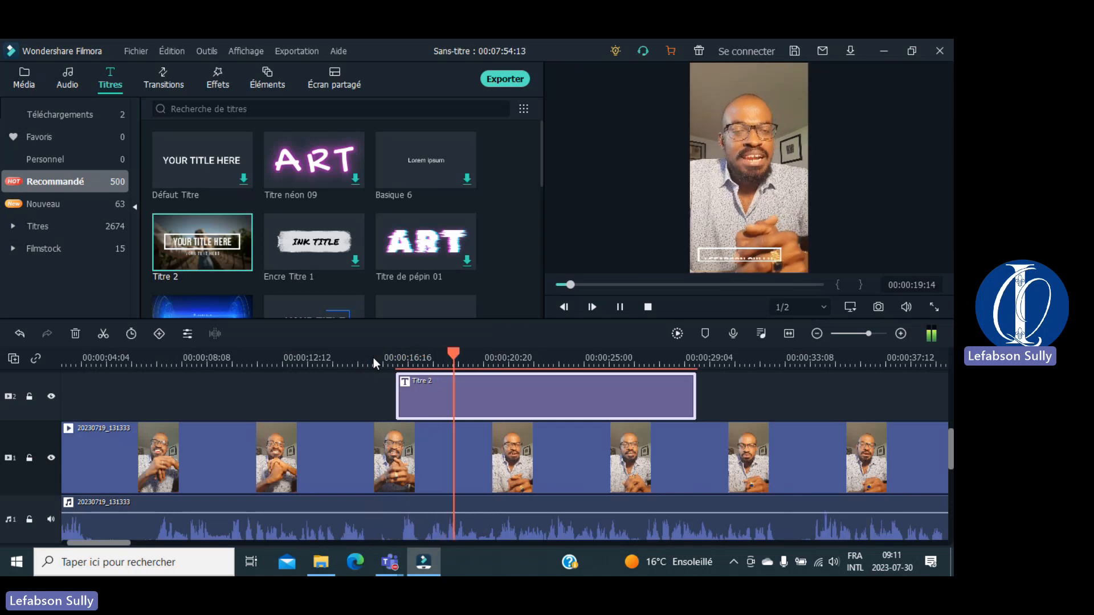
key(space)
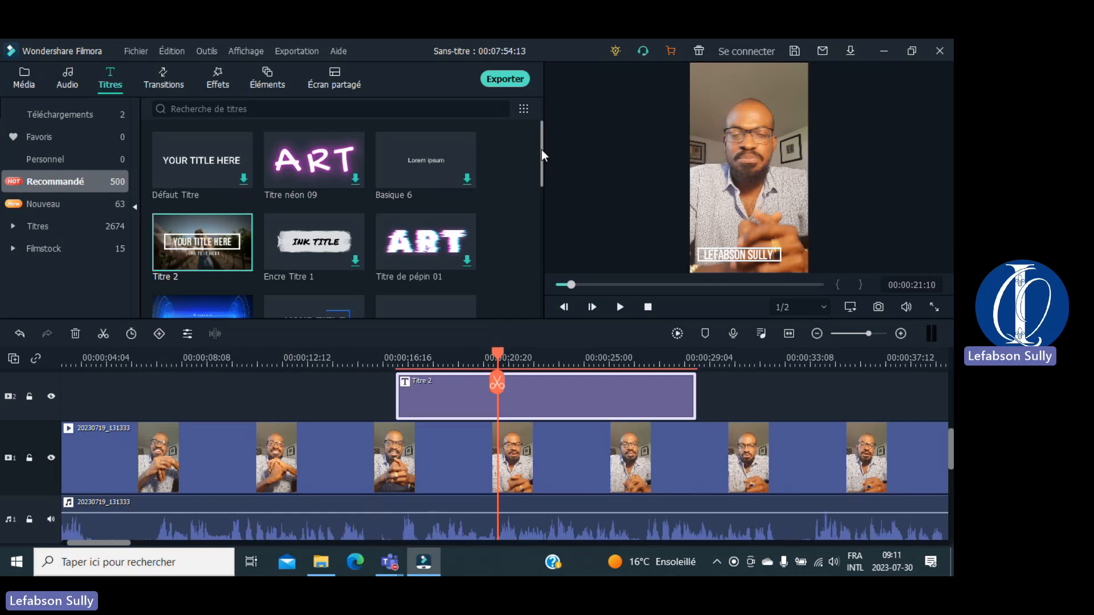
Step: Shift the talking-head video and its audio later on the timeline
drag(541, 149, 532, 258)
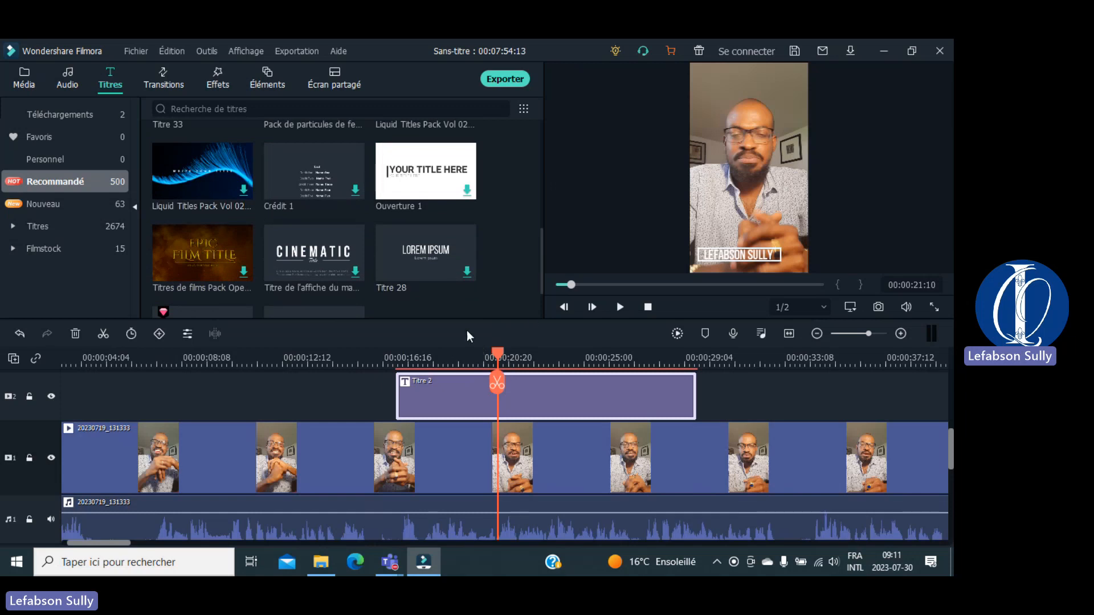
click(210, 470)
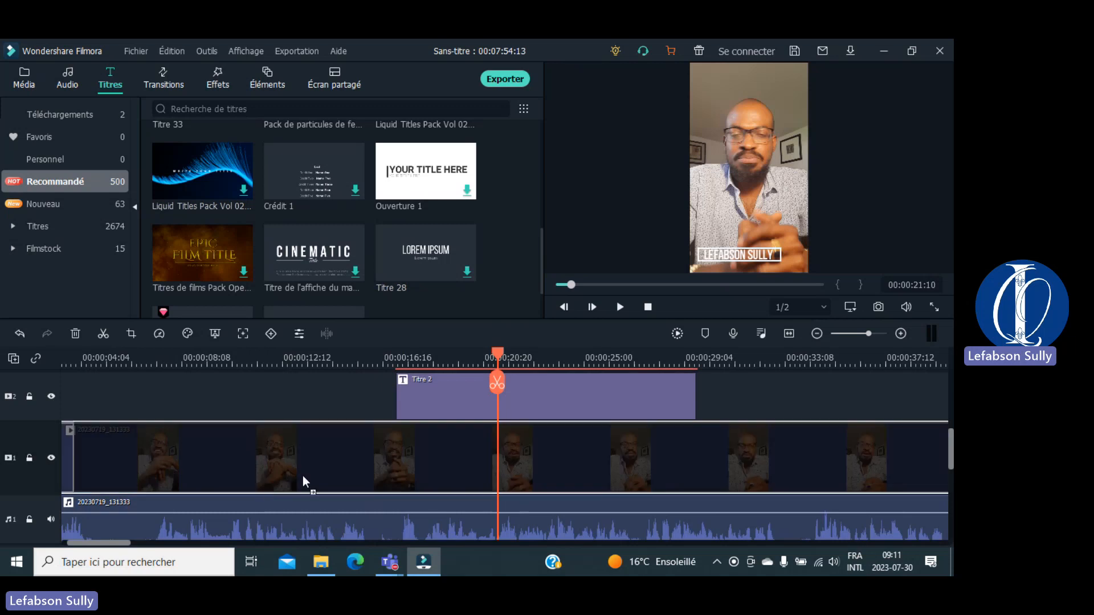
drag(305, 477, 320, 472)
drag(220, 504, 306, 518)
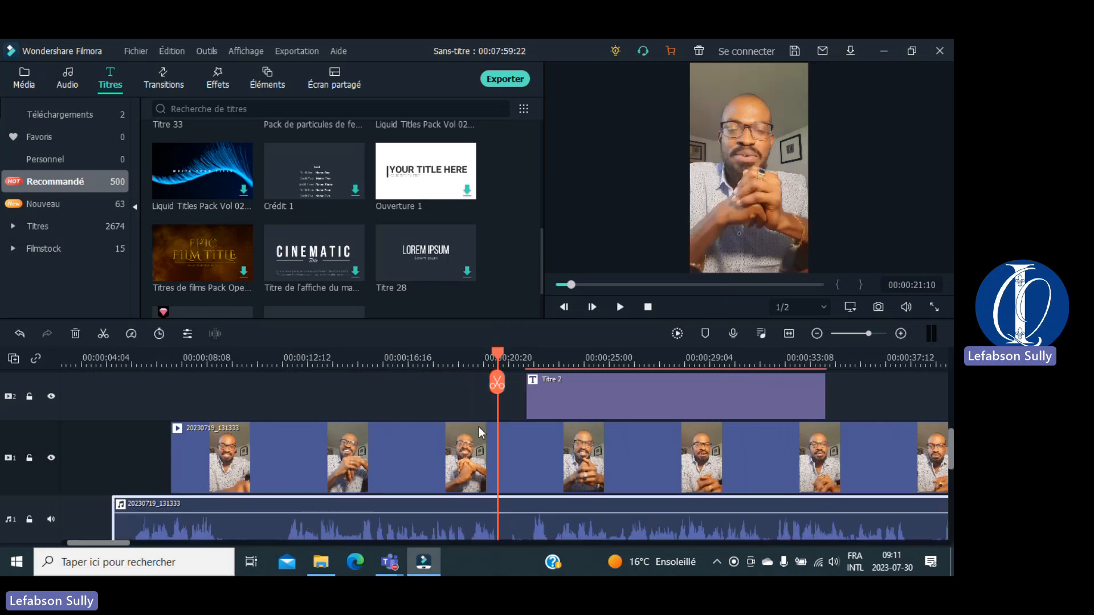
Step: Push the talking-head clip further right, then play from about 12 seconds and pause at 00:00:20:22
click(271, 476)
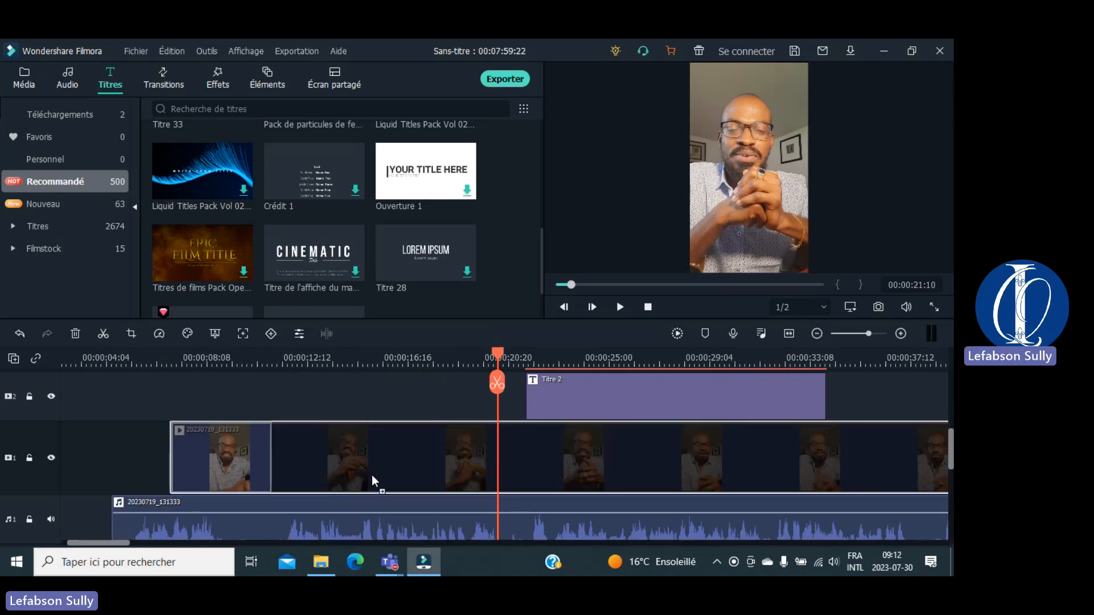
drag(372, 476, 372, 475)
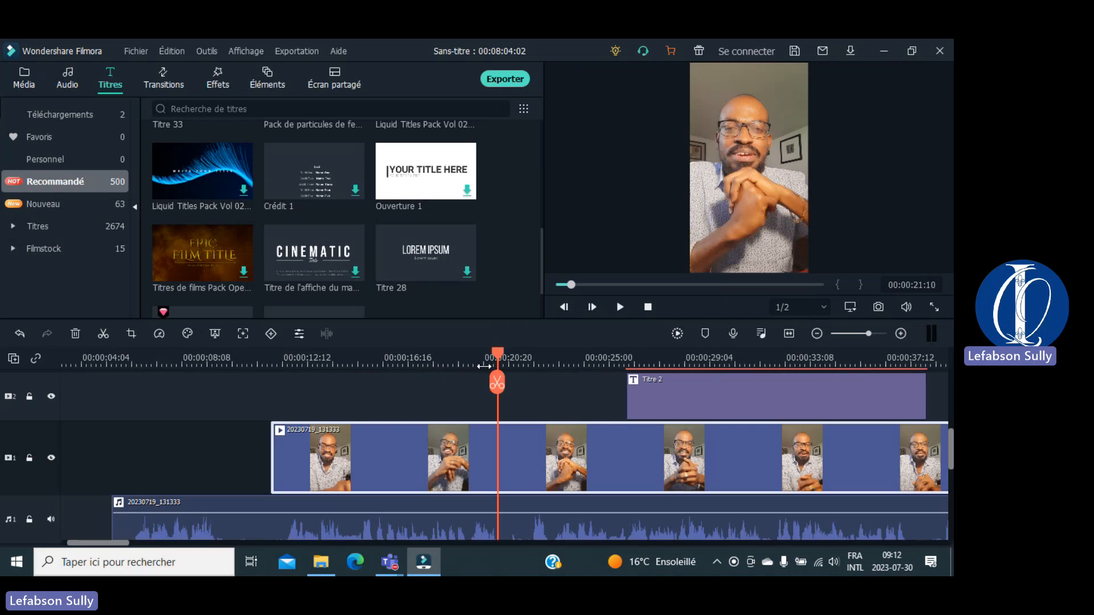
drag(497, 358, 323, 367)
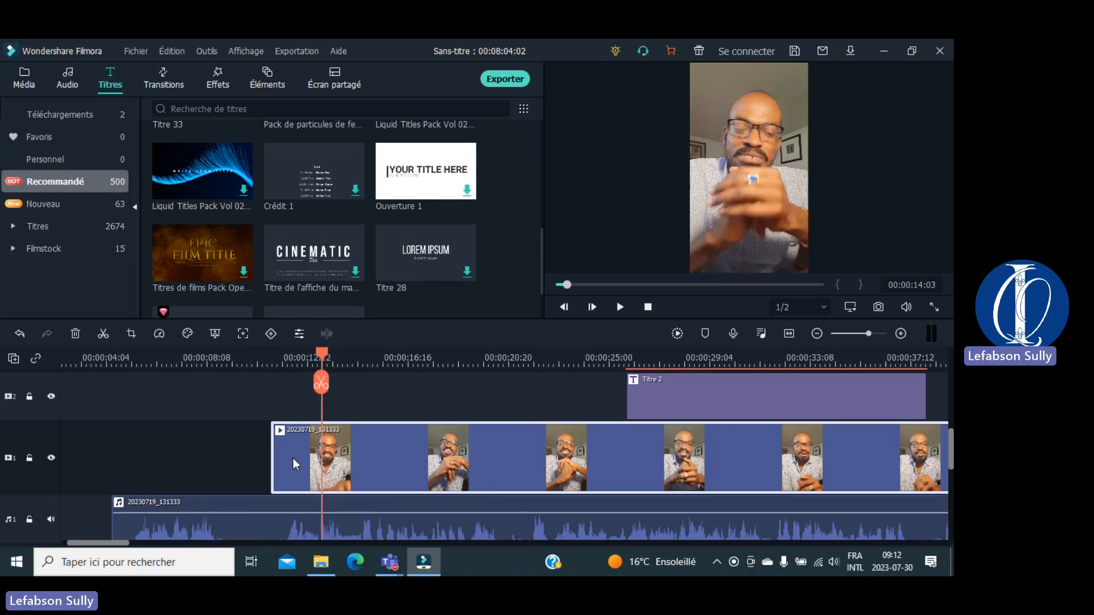
drag(293, 458, 427, 462)
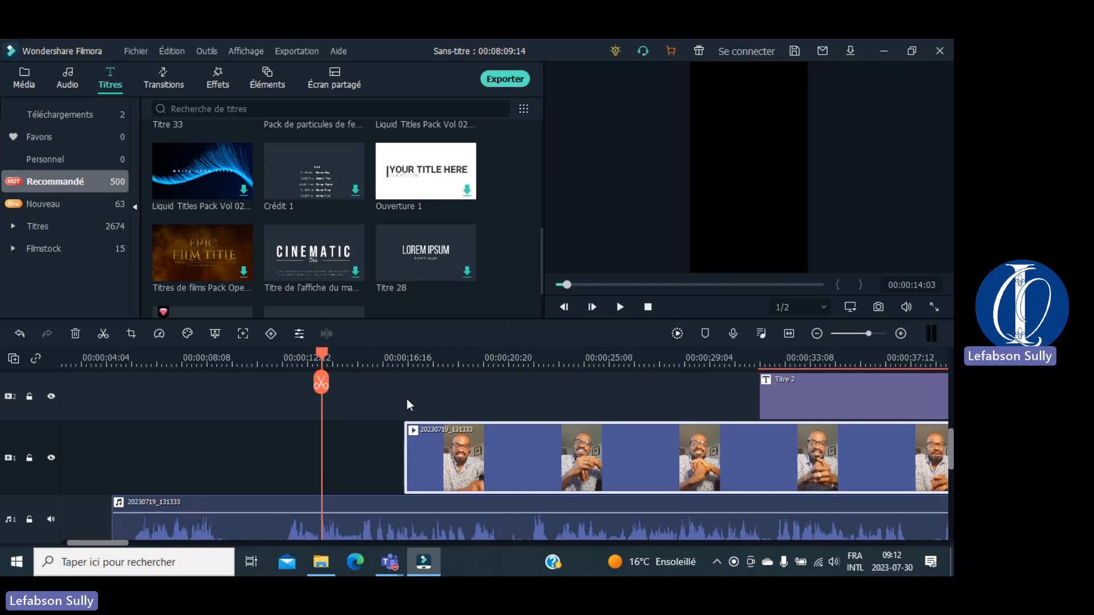
key(space)
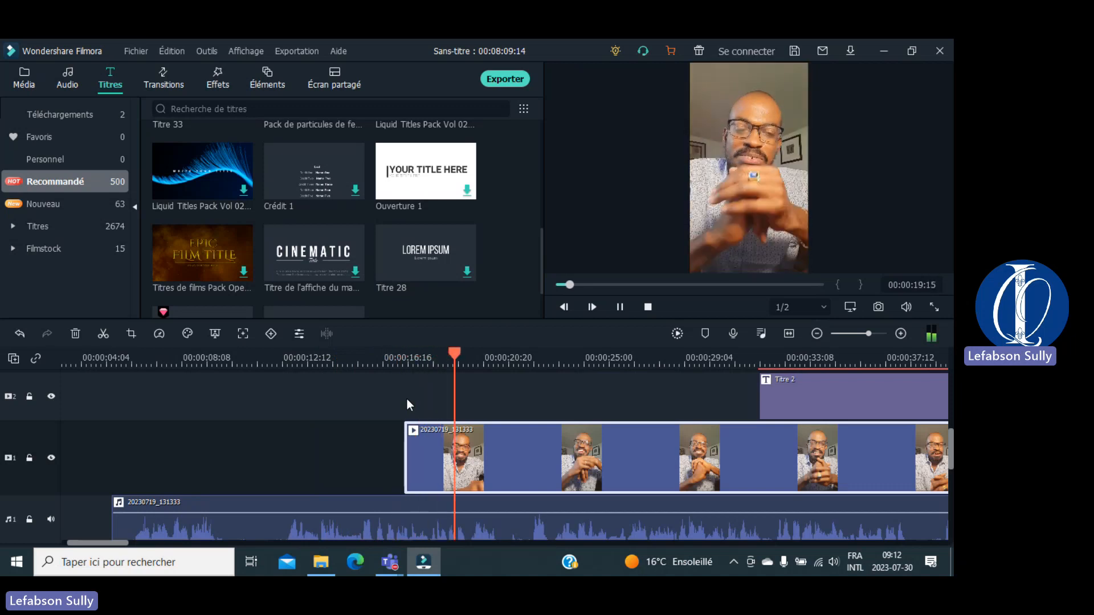
key(space)
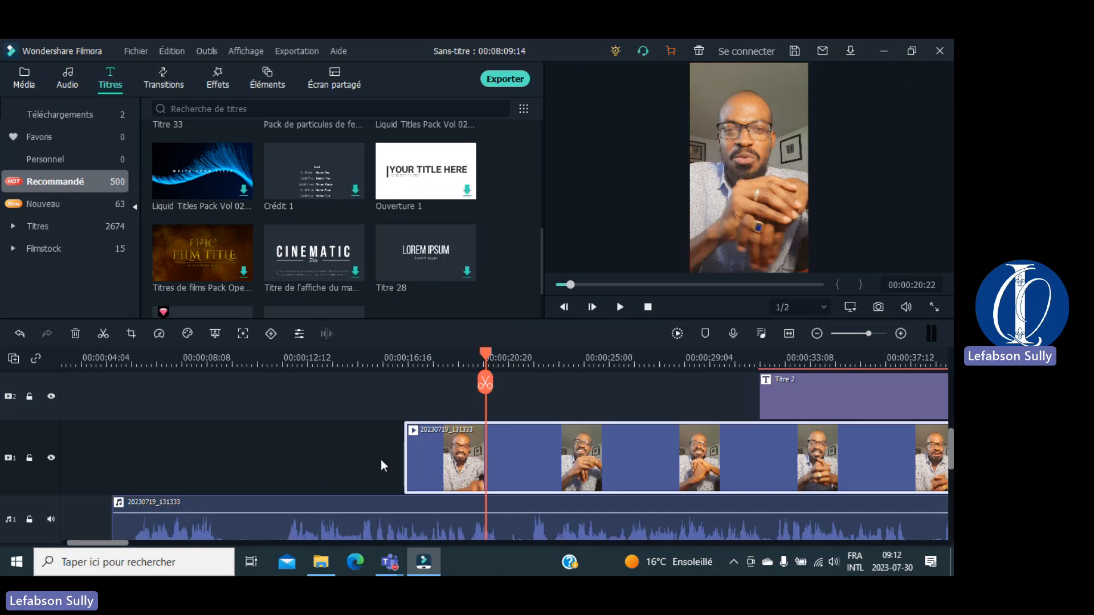
Step: Open the talking-head clip's properties and align its audio start with the video start
double_click(514, 457)
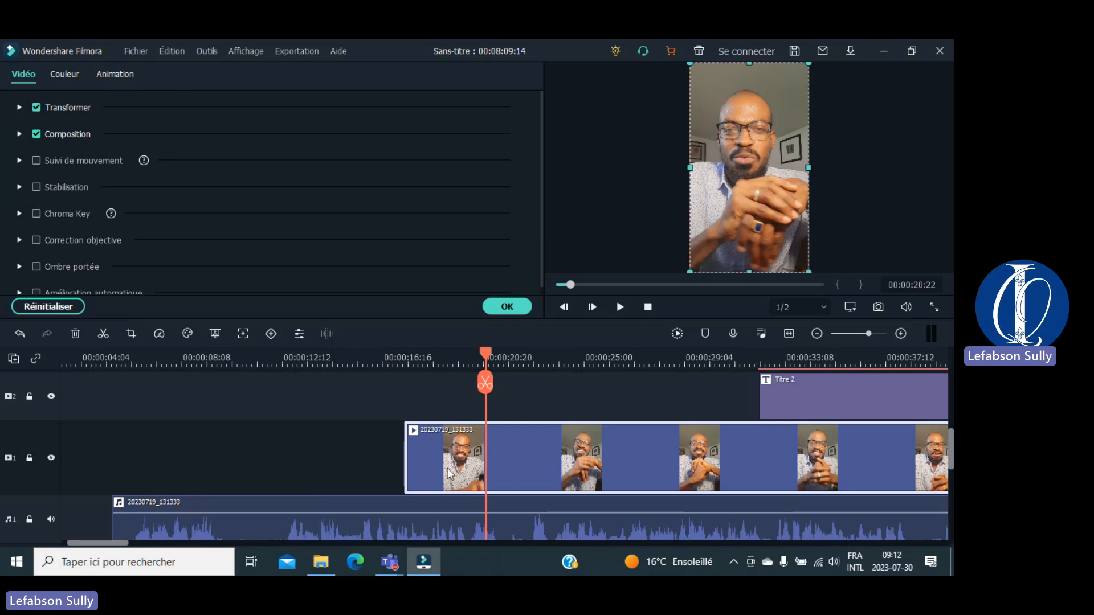
click(258, 530)
drag(258, 529, 549, 508)
drag(587, 449, 529, 452)
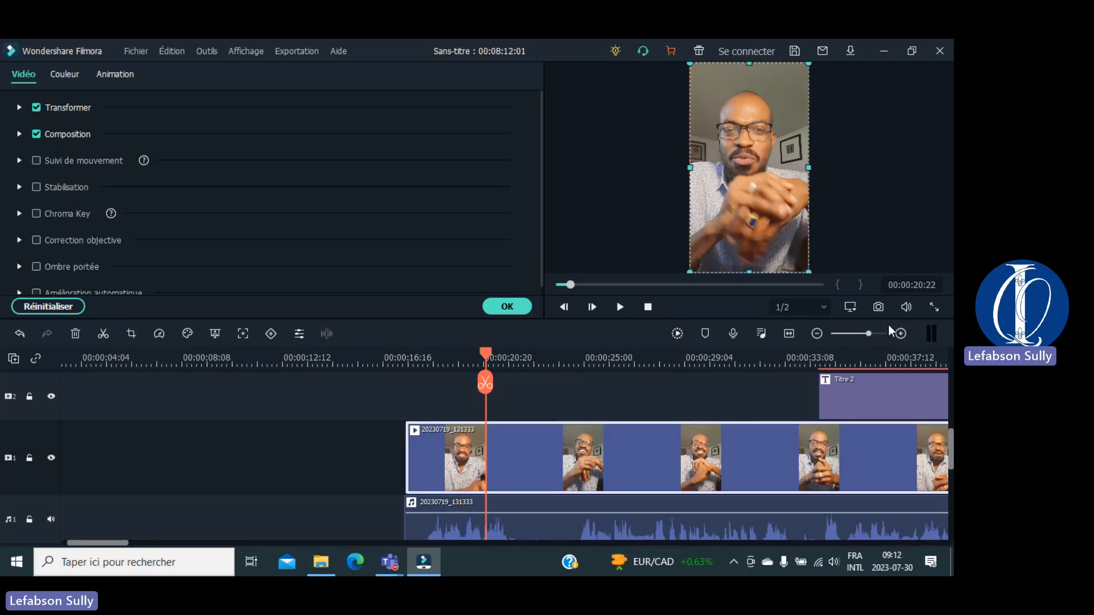
Step: Confirm the clip properties and select the empty gap before the talking-head clip
click(900, 334)
click(900, 335)
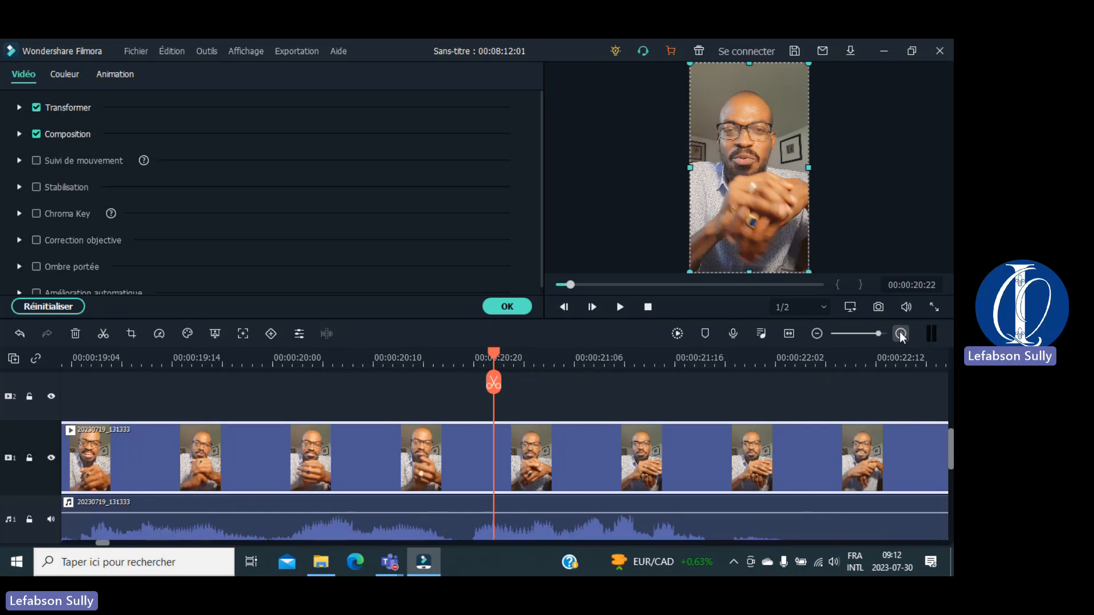
click(900, 334)
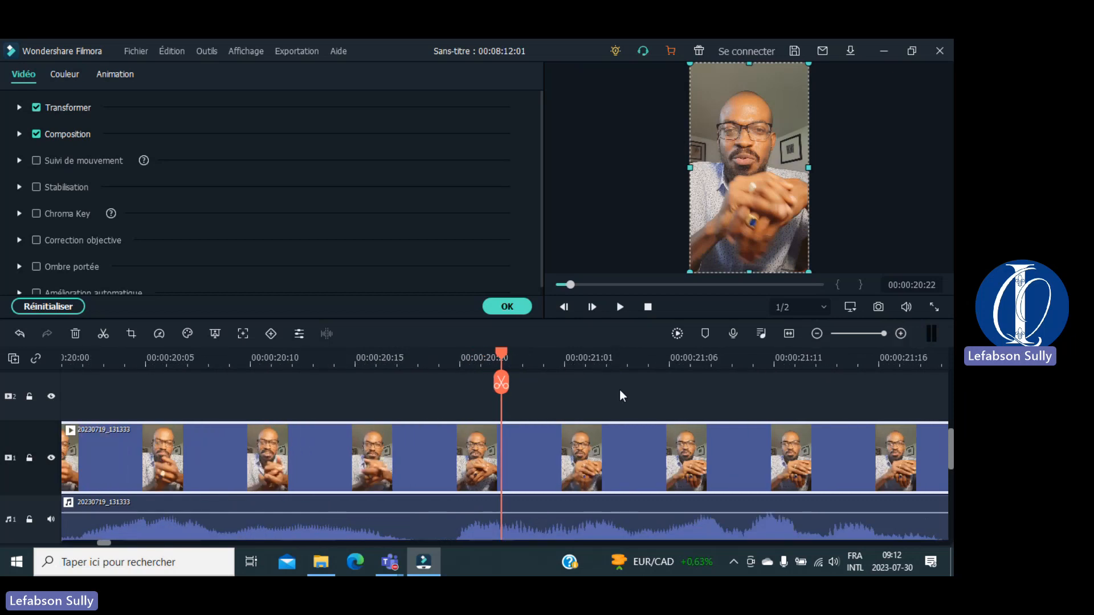
click(817, 335)
click(816, 335)
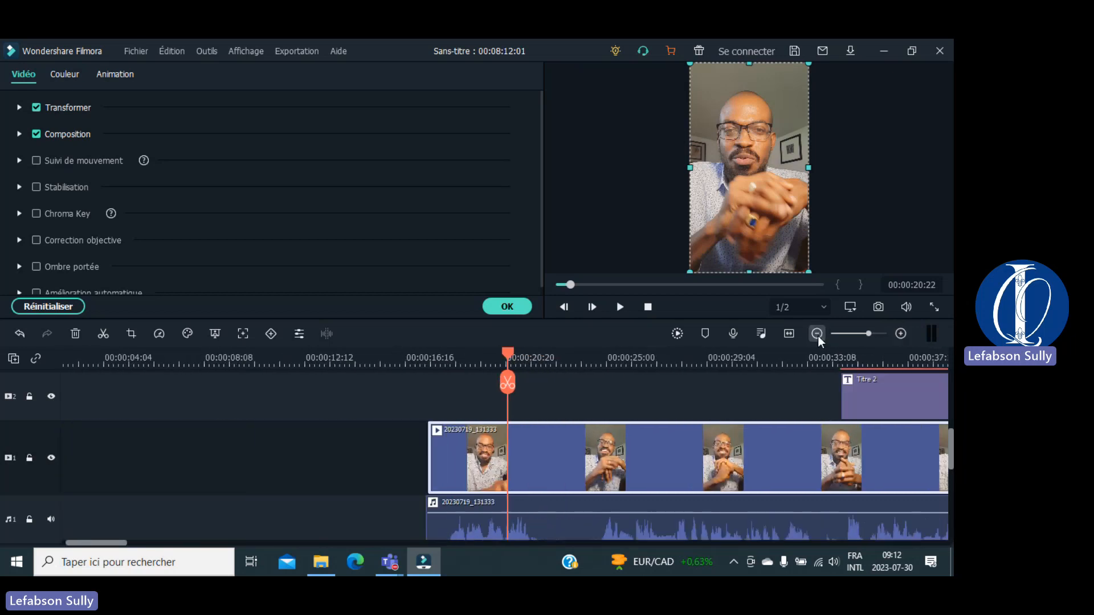
click(816, 335)
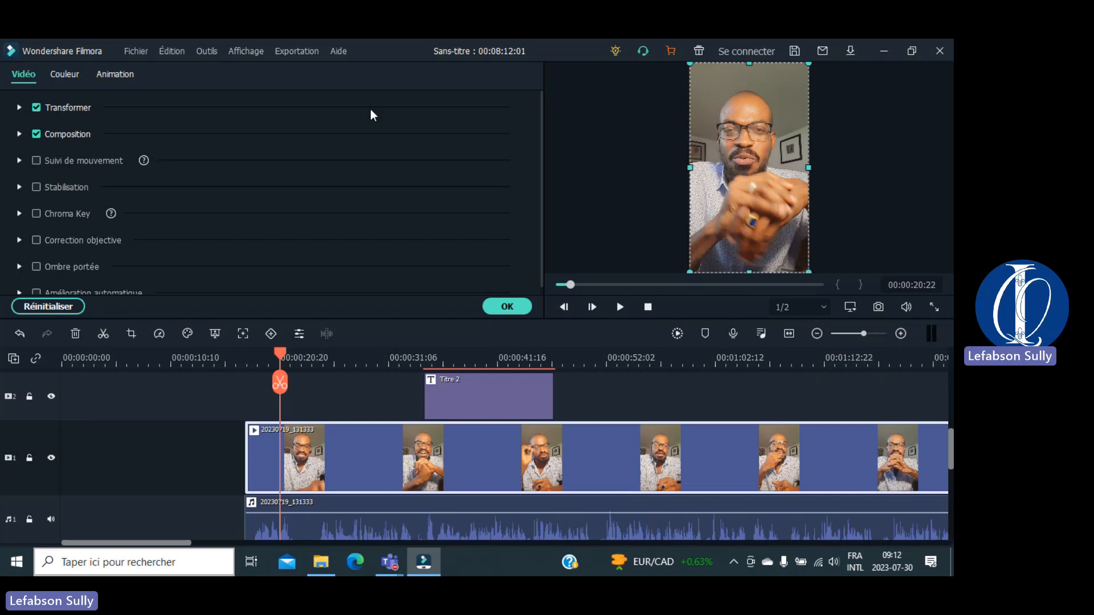
click(515, 305)
click(158, 469)
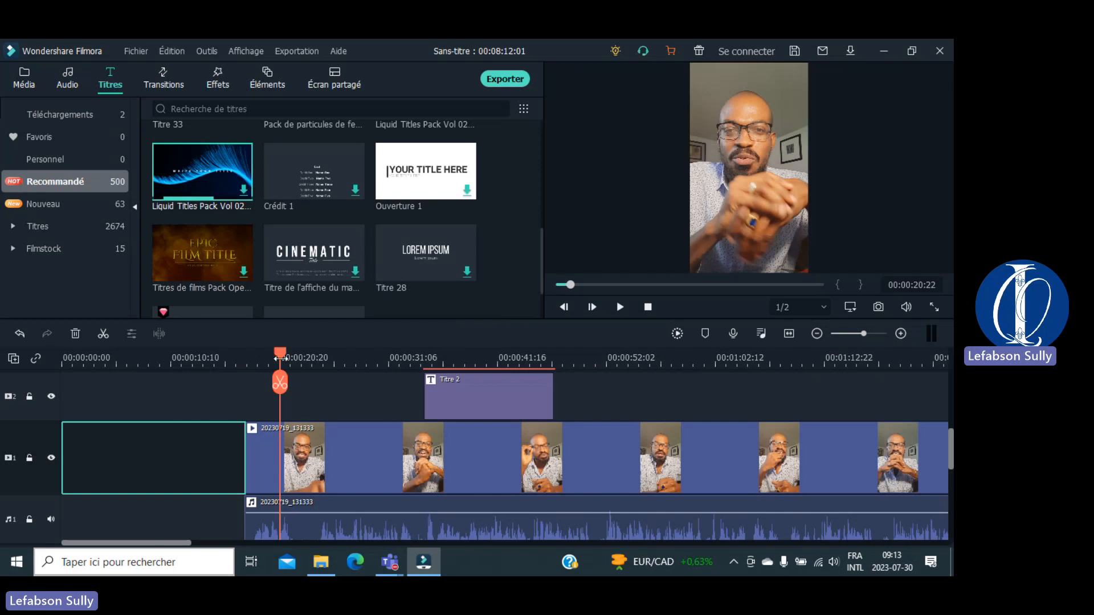
Step: Place the Liquid Titles Pack Vol 02 title in track 1's opening gap and play from the start
drag(280, 357, 165, 357)
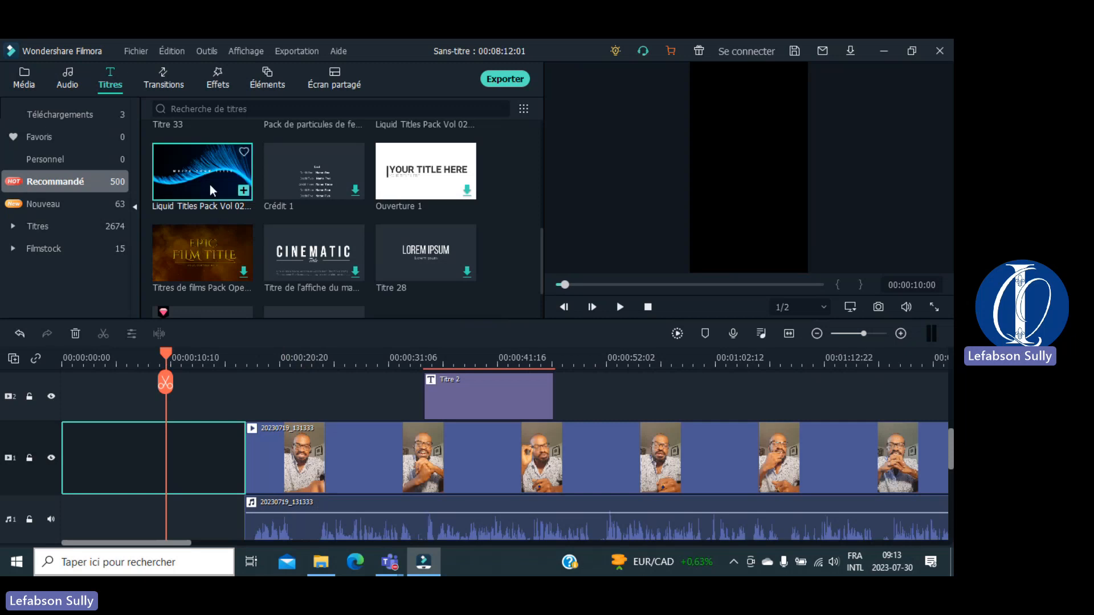
drag(208, 172, 59, 457)
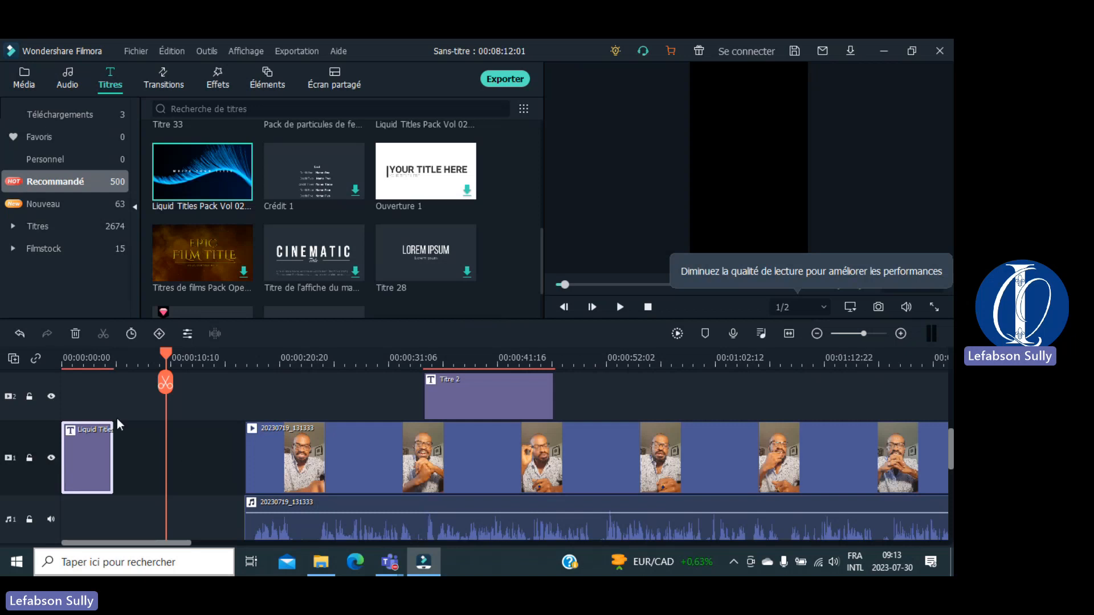
drag(166, 352, 21, 361)
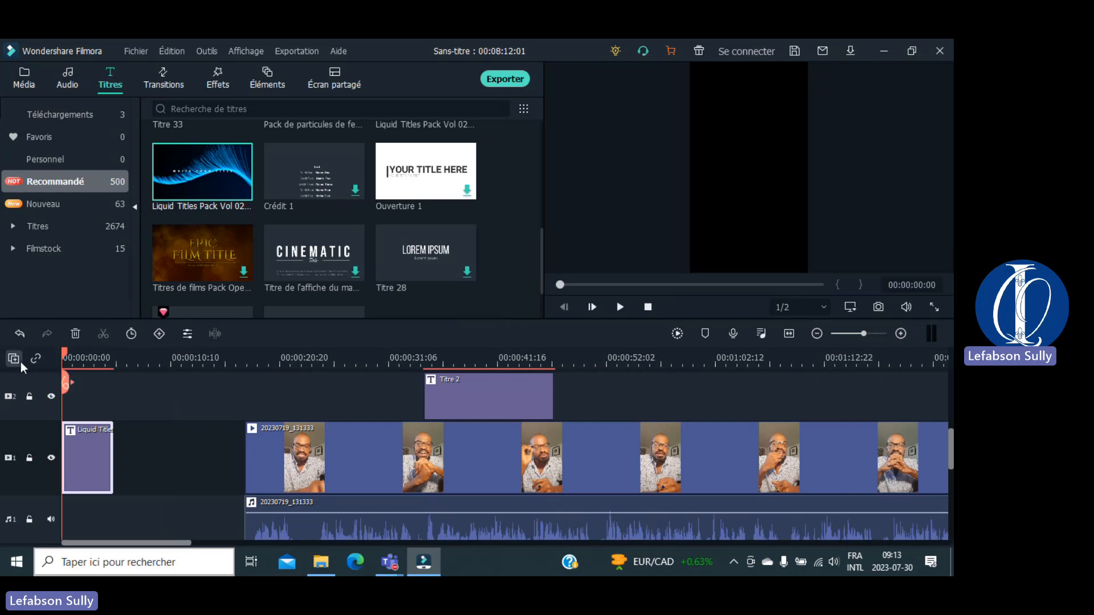
key(space)
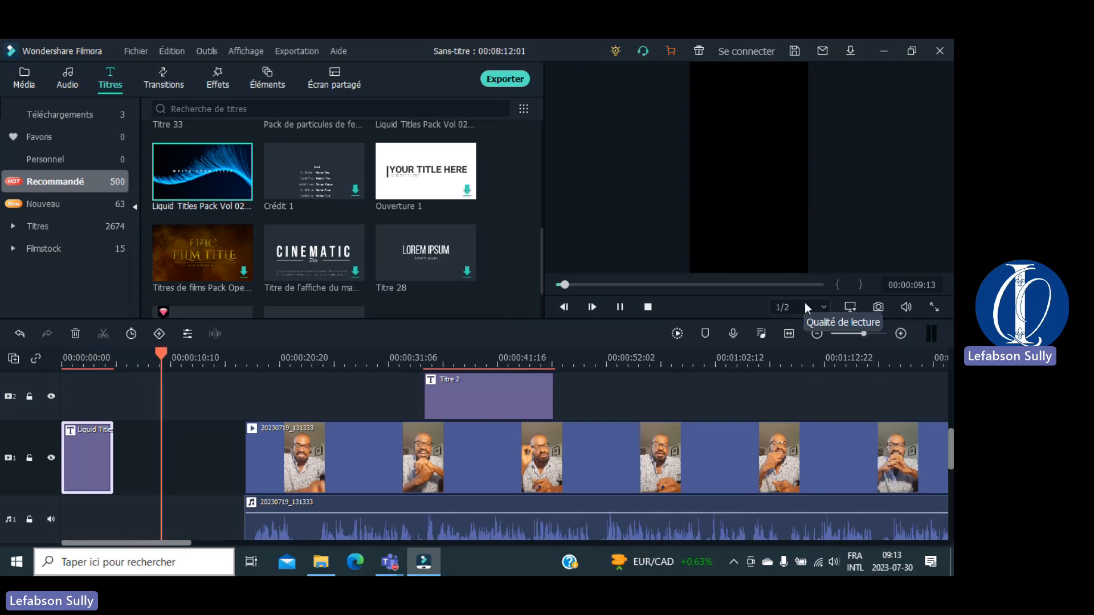
Step: Pause playback near the ten-second mark and check the preview display settings
click(618, 307)
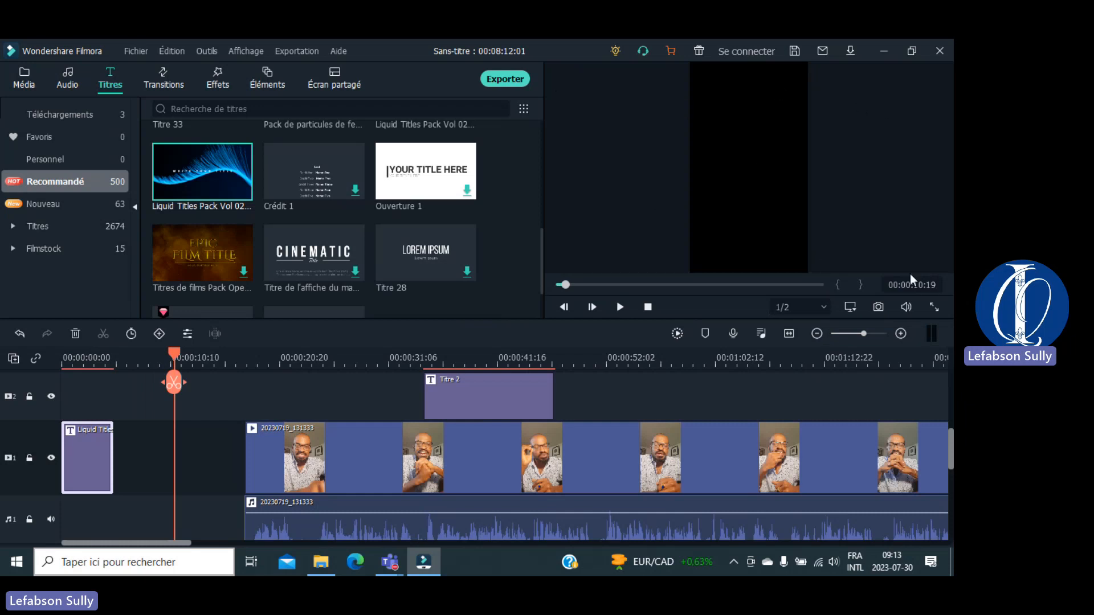
click(849, 308)
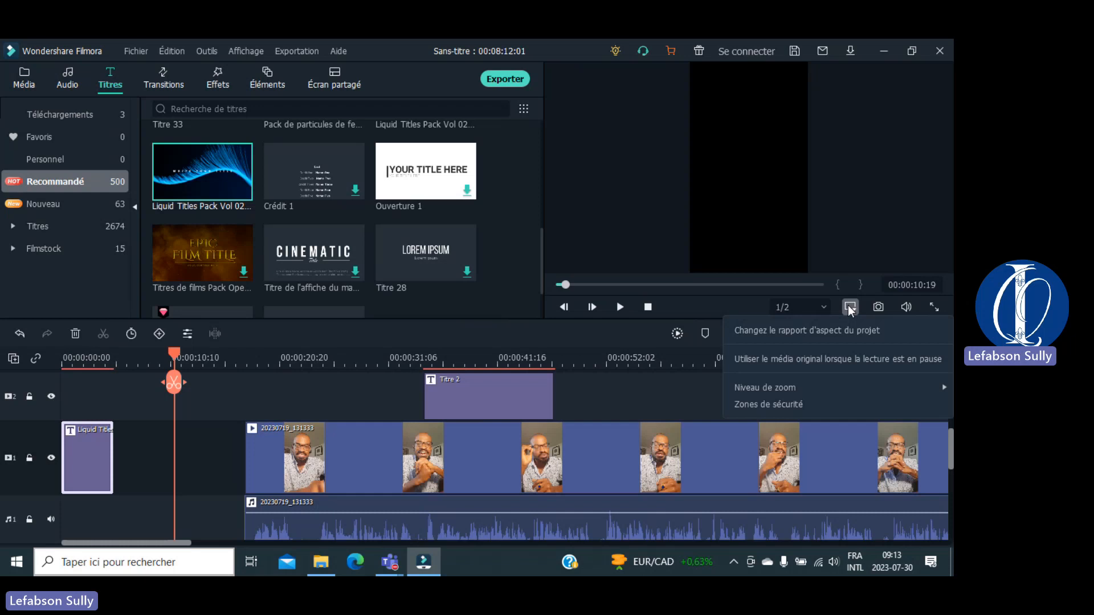
click(860, 230)
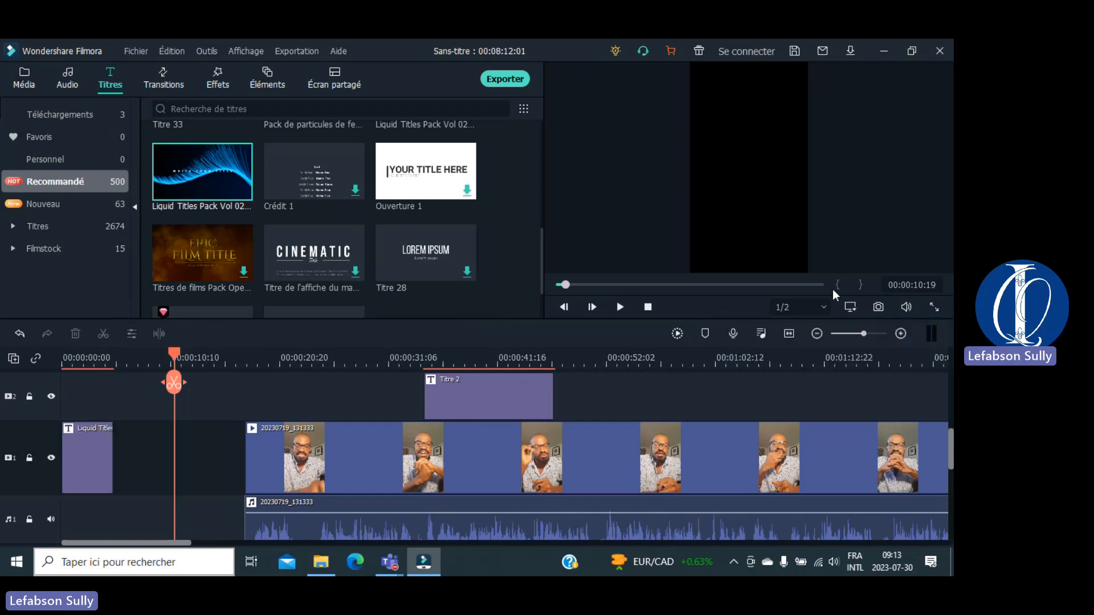
Step: Switch preview quality to Complet, then return it to 1/2
click(824, 308)
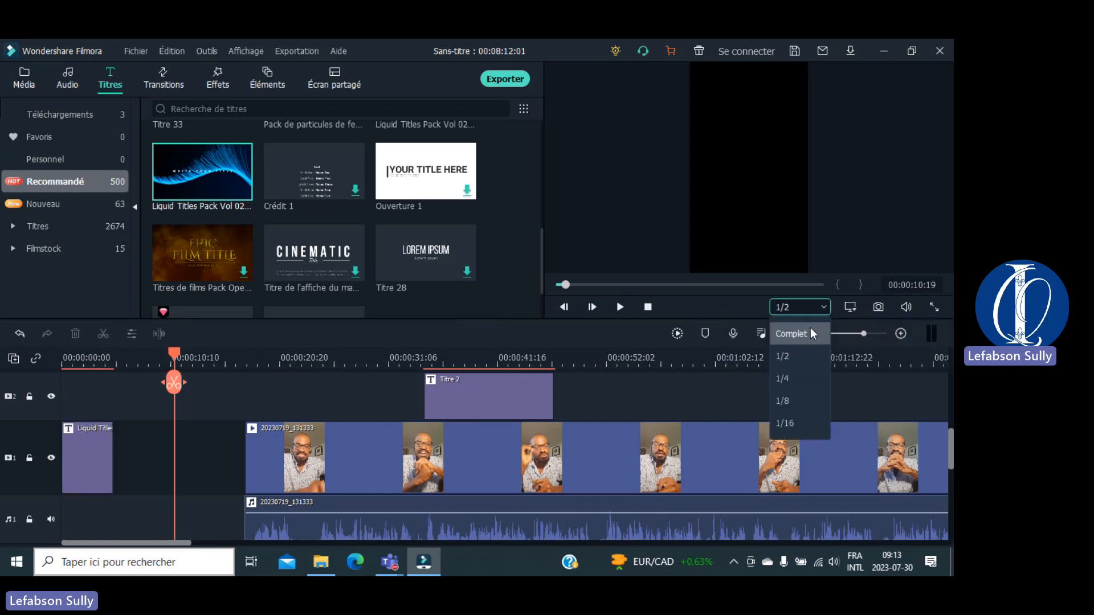
click(812, 331)
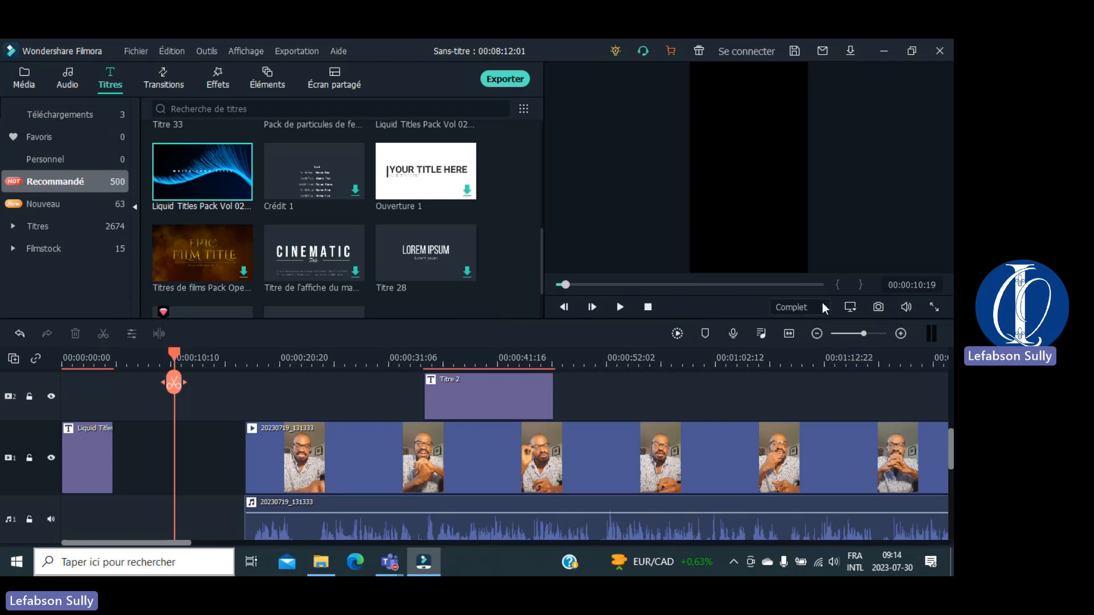
click(823, 308)
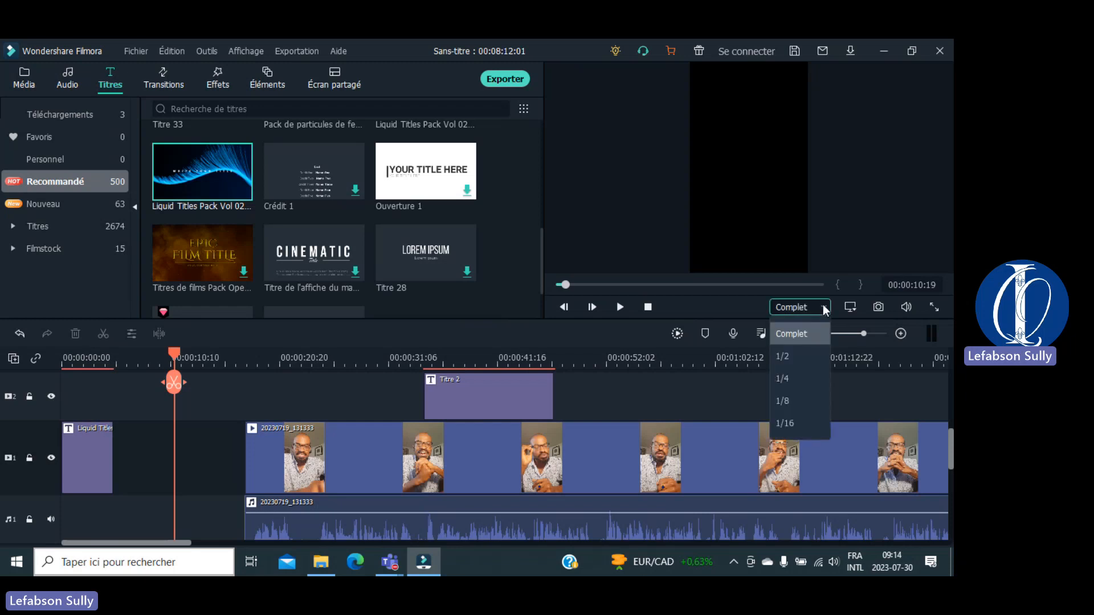
click(789, 356)
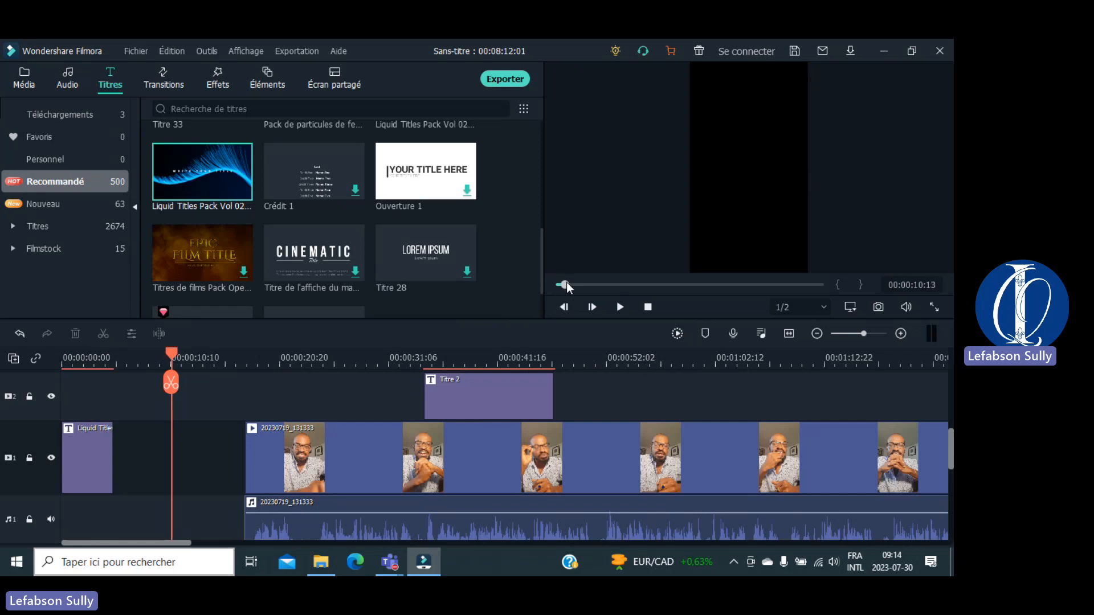
Step: Move the preview to 00:02:33:10 and bring up the Média library
drag(566, 285, 641, 285)
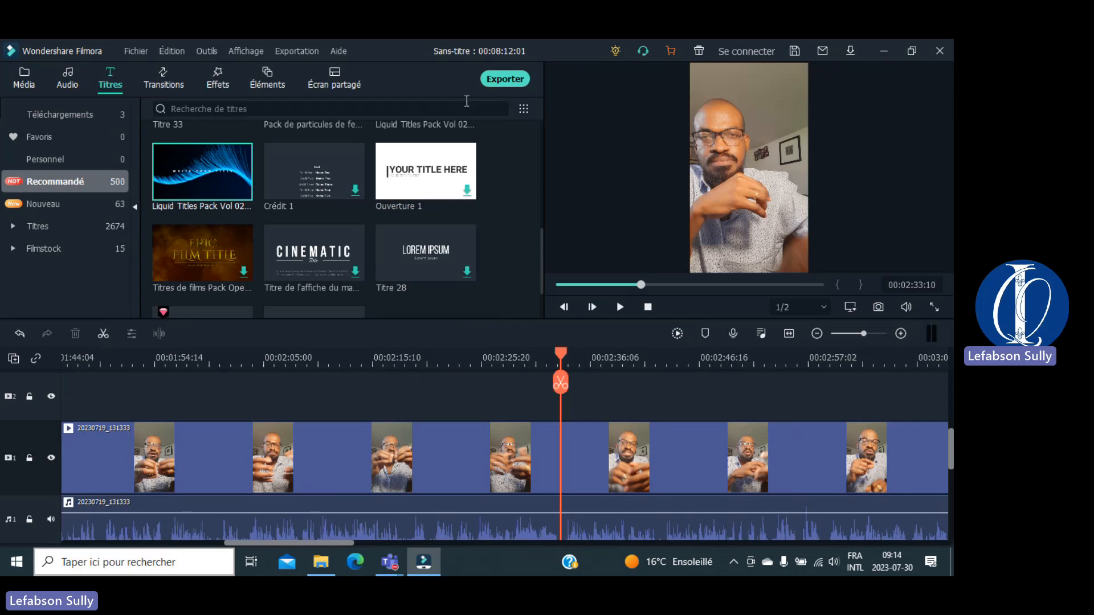
click(26, 84)
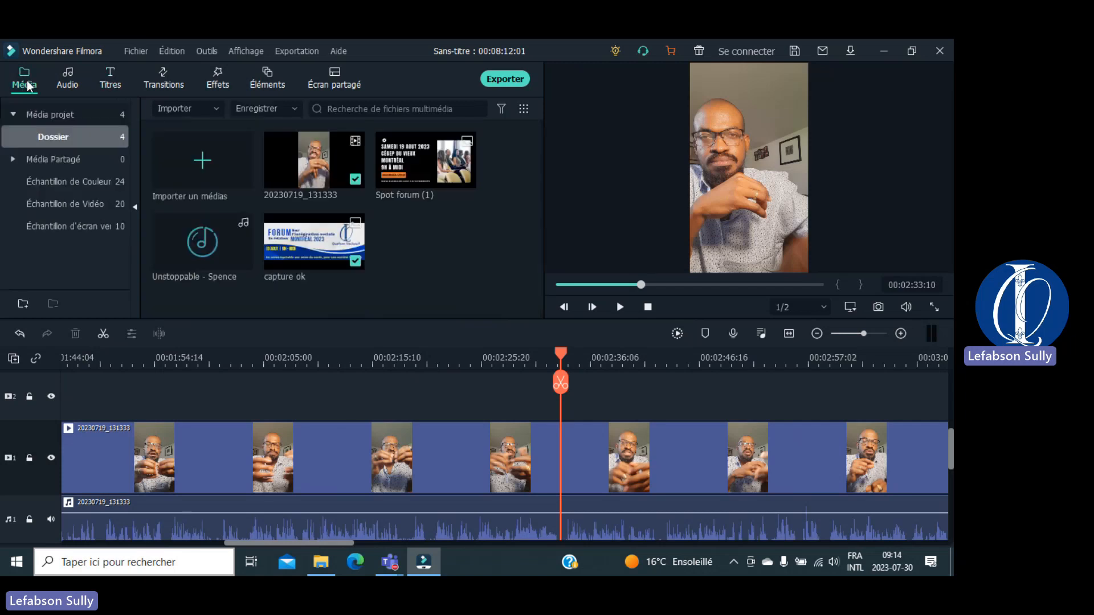
Step: Run Recadrage automatique on 20230719_131333 with a 16:9 aspect ratio and start analysing
right_click(318, 161)
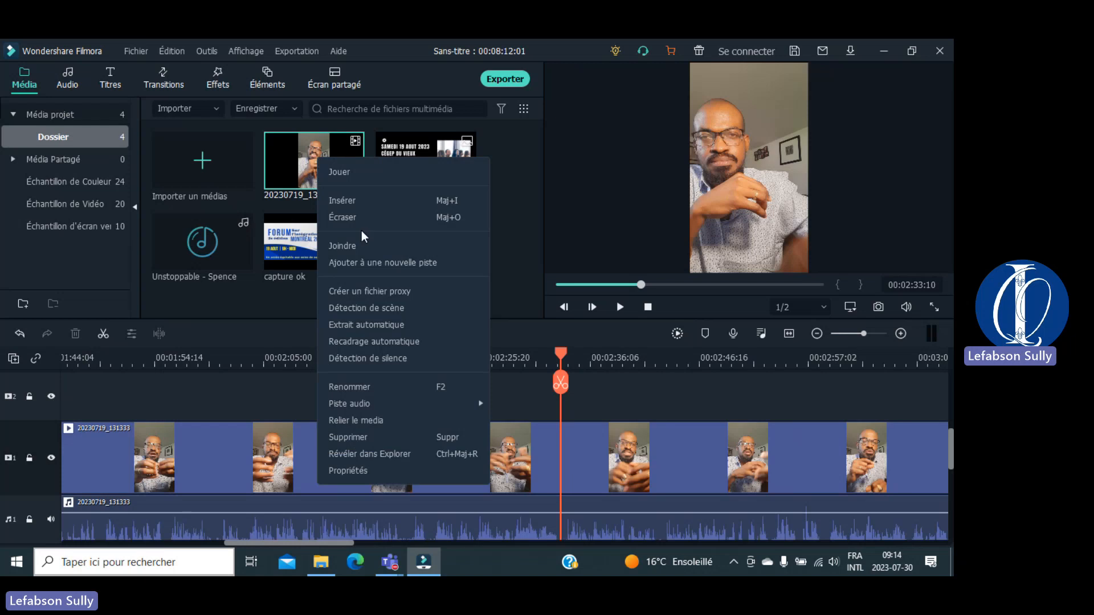
click(403, 340)
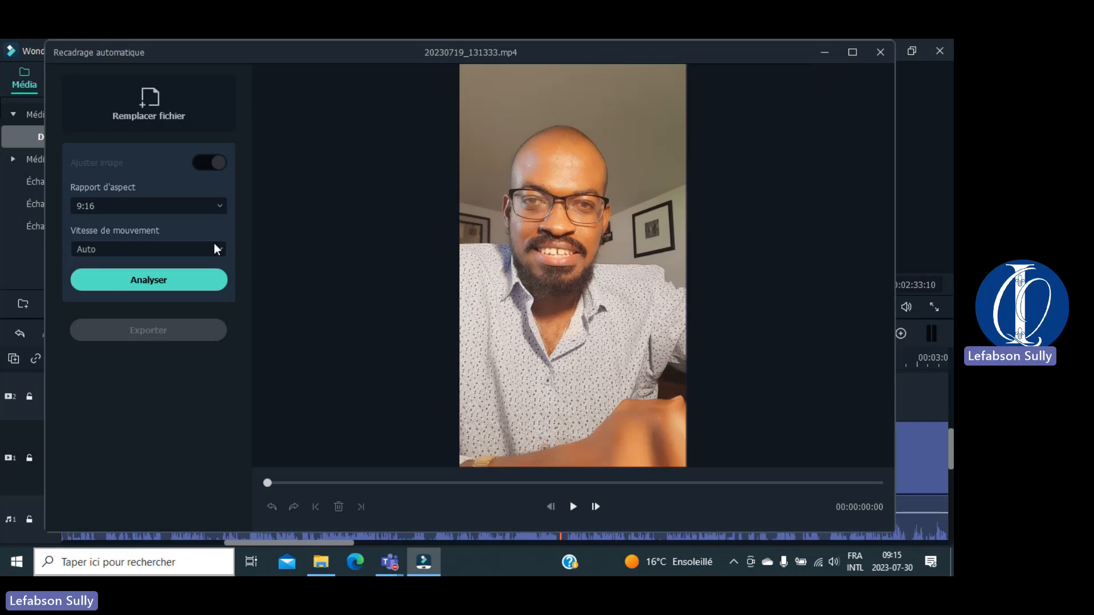
click(215, 207)
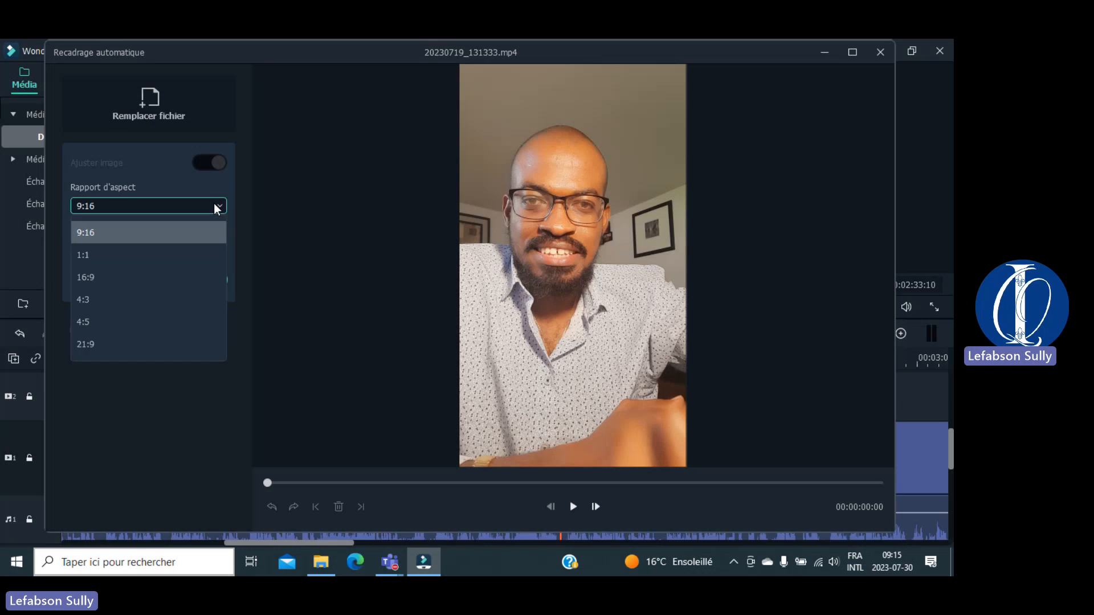
click(155, 276)
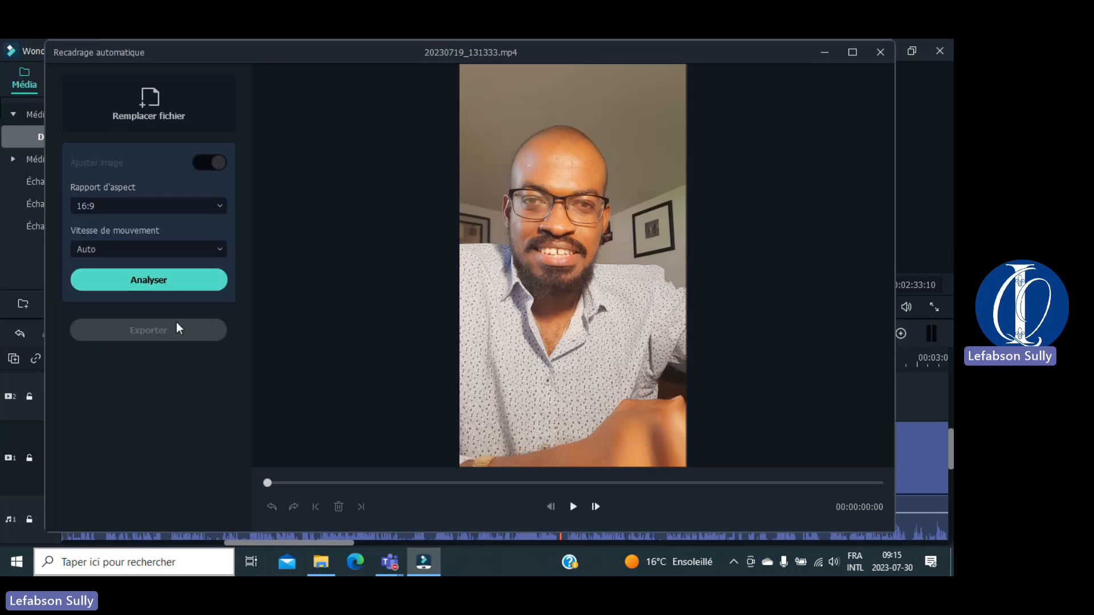
click(159, 283)
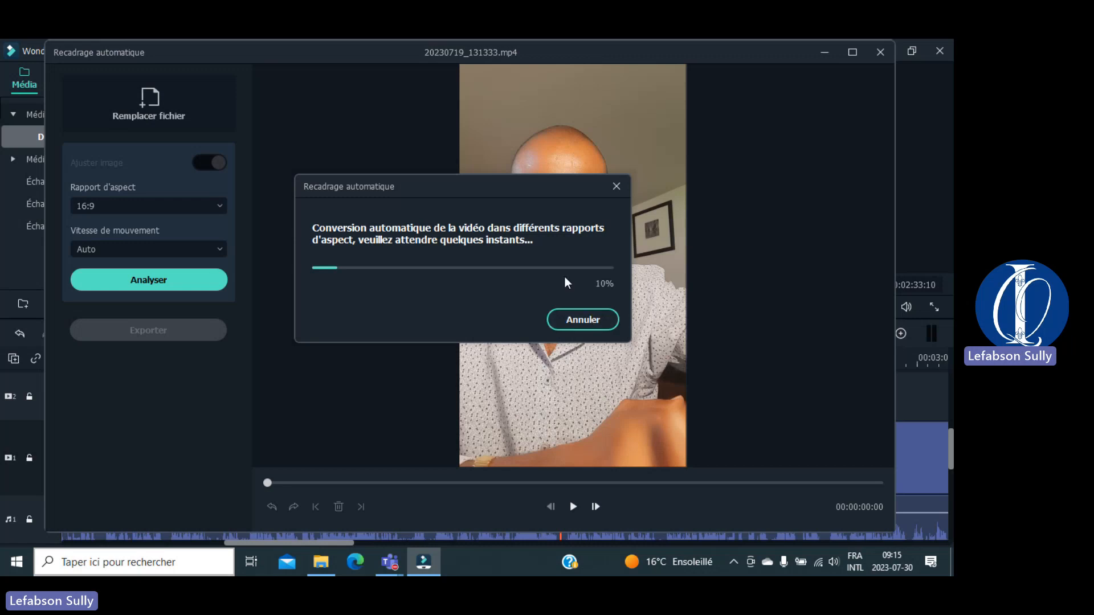
Step: Cancel the Recadrage automatique analysis and quit the auto reframe window without applying it
click(585, 320)
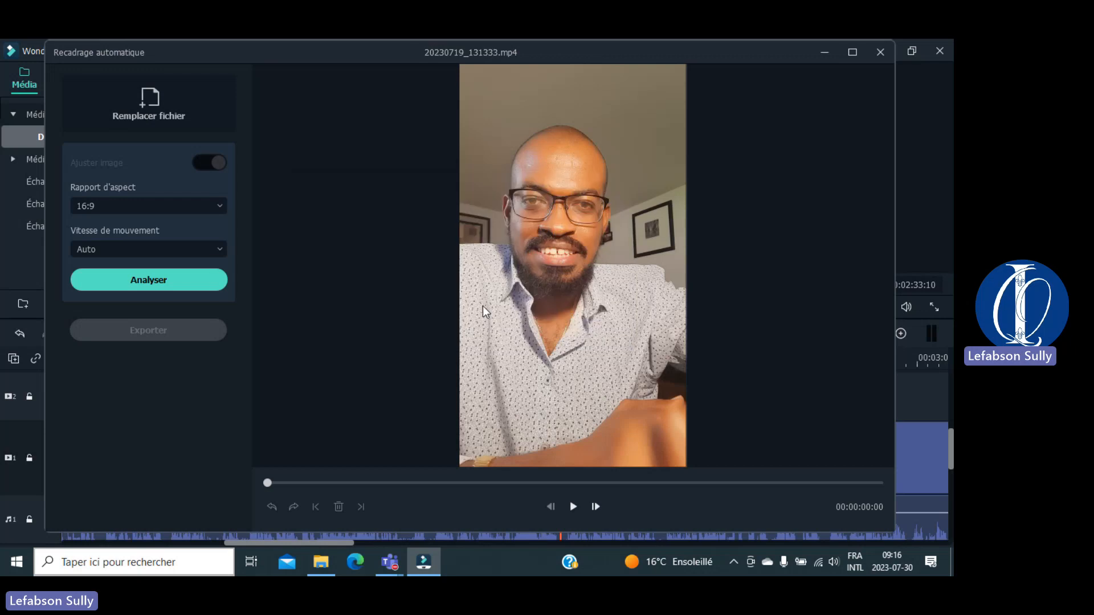
click(880, 53)
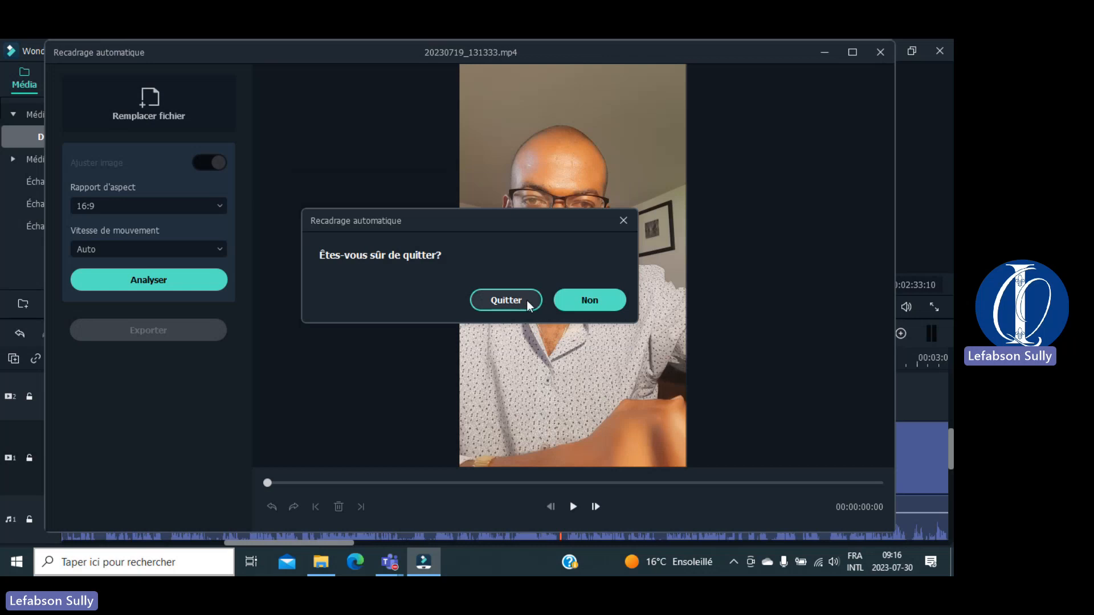
click(506, 300)
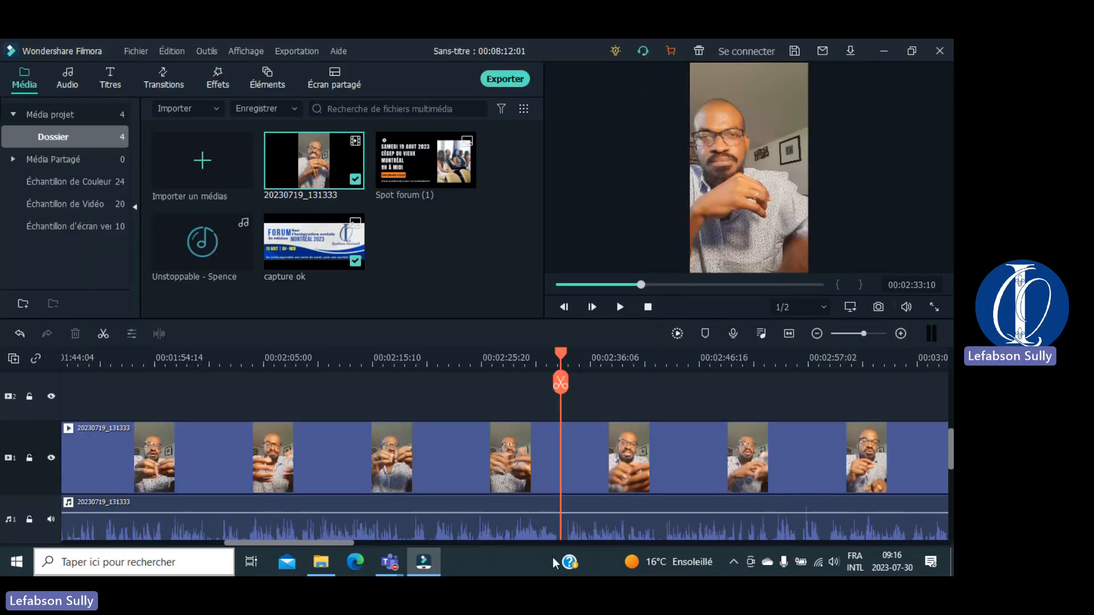
Step: Play the project from the start of the timeline, then rewind to the beginning
drag(338, 543, 45, 521)
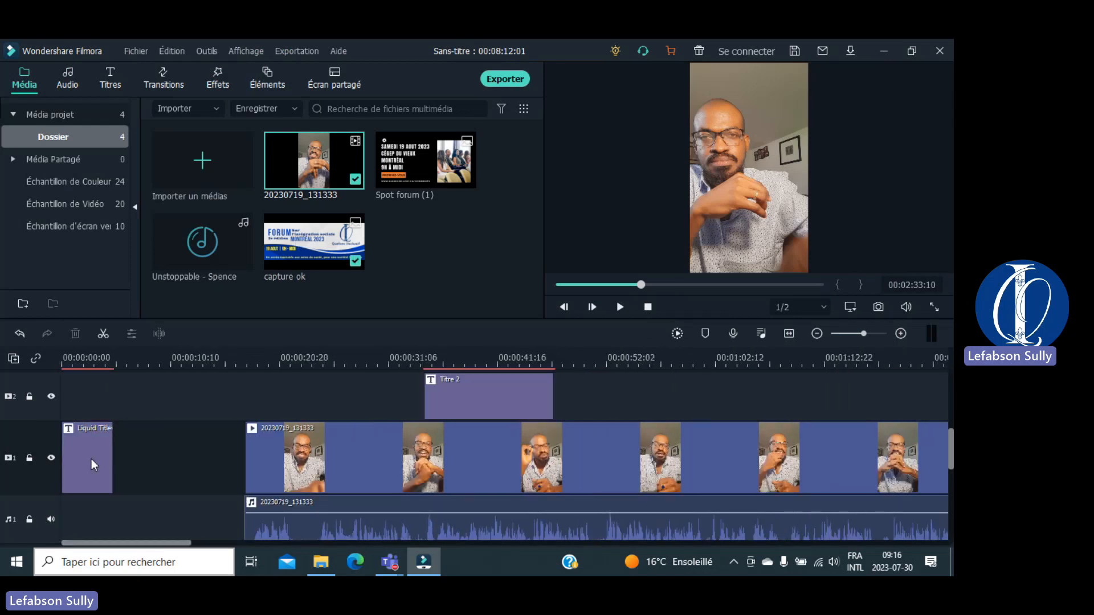
click(77, 366)
drag(76, 353, 61, 353)
key(space)
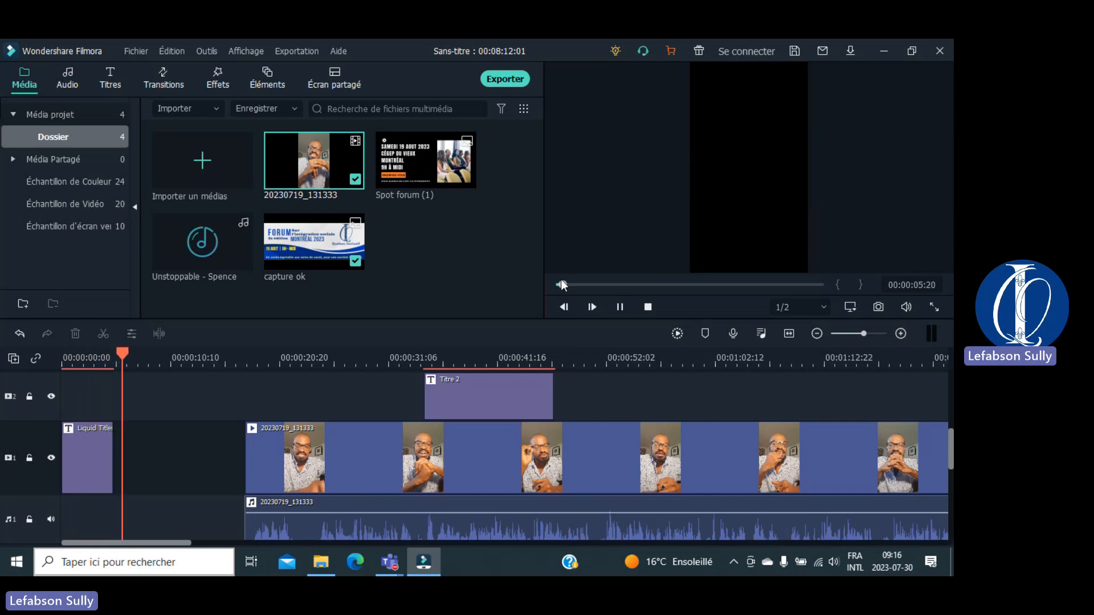
key(space)
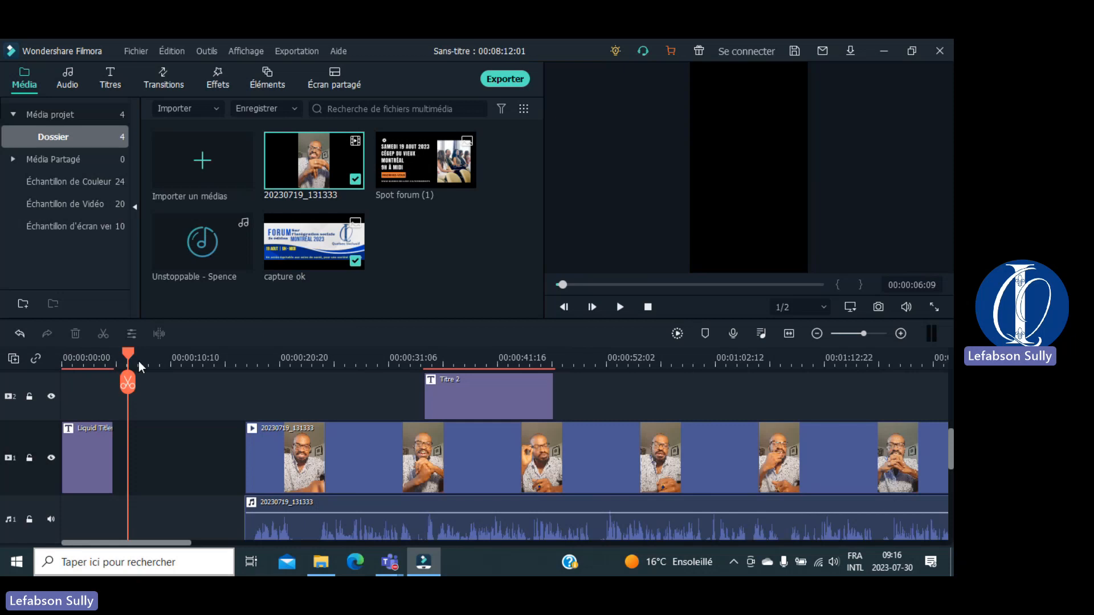
drag(128, 355, 34, 367)
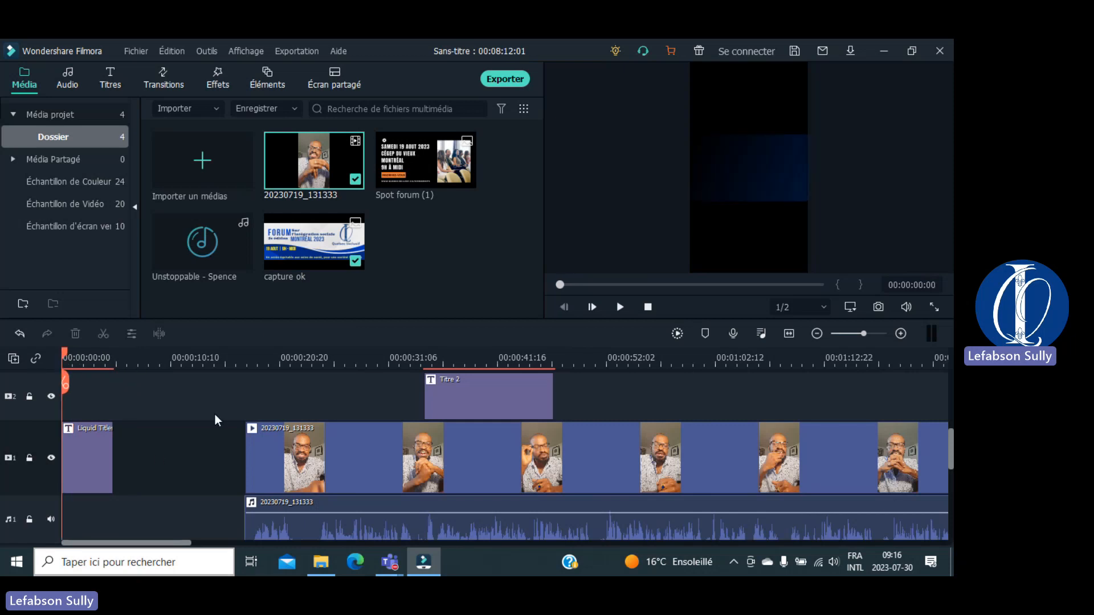
Step: Lengthen the opening Liquid Titles clip and scrub into it to preview the animation
click(107, 443)
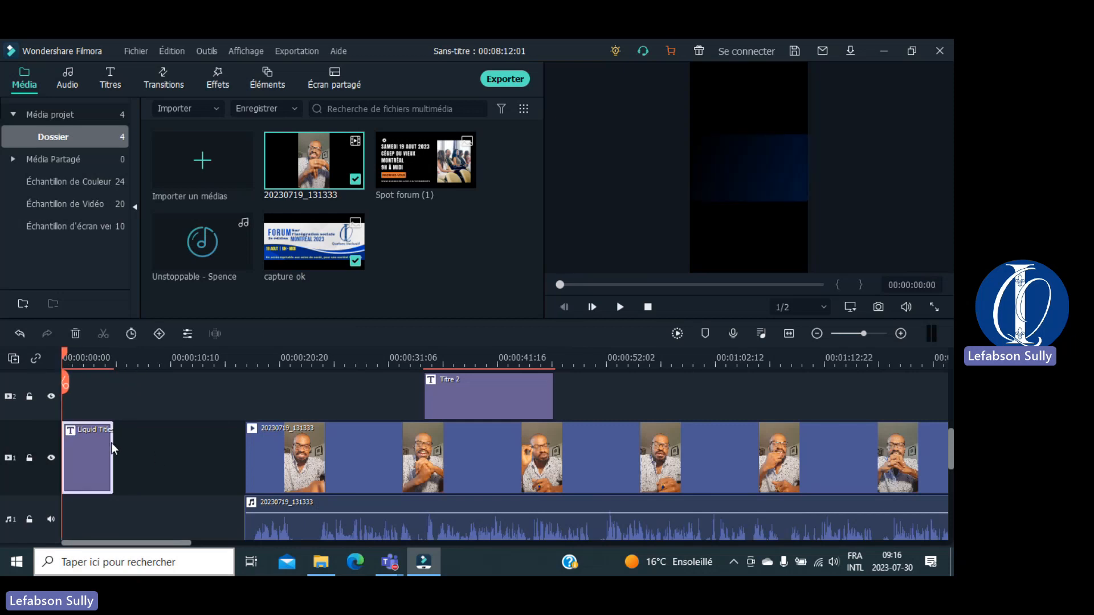
drag(114, 444, 172, 446)
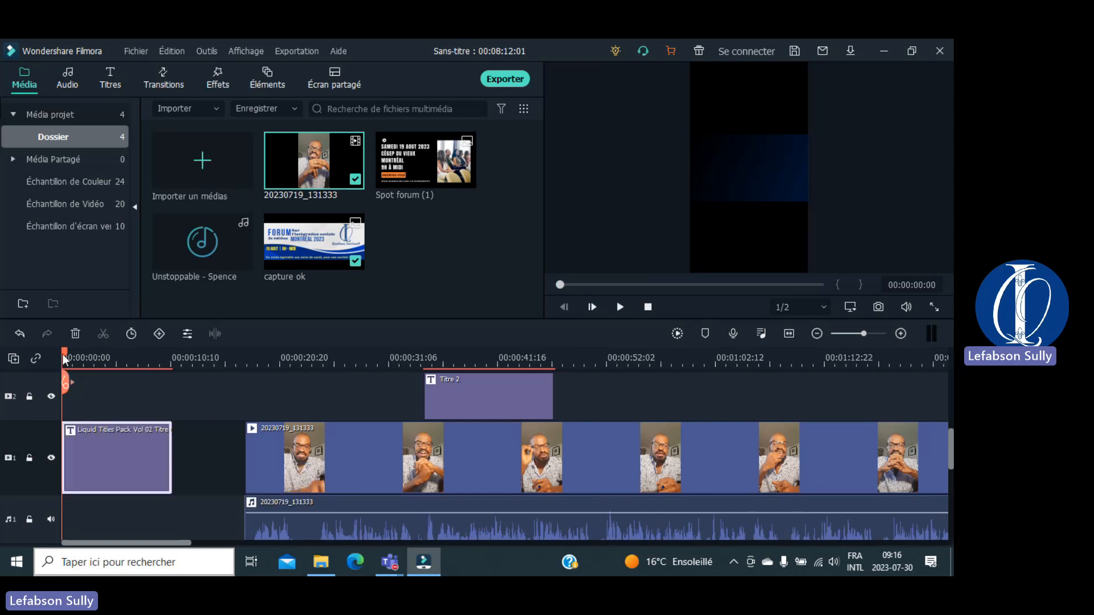
drag(62, 354, 90, 358)
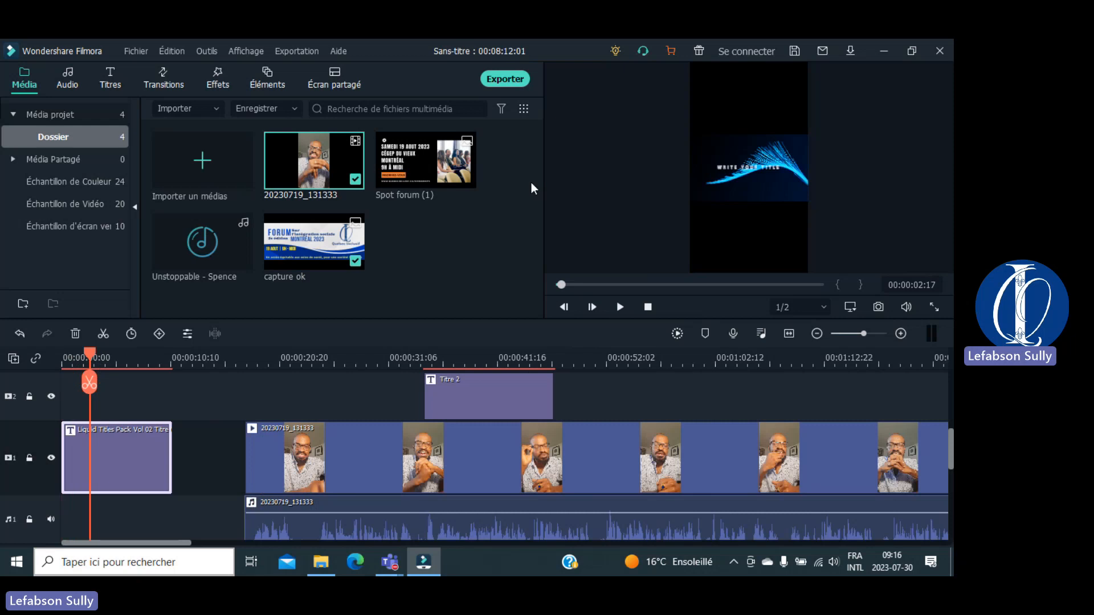
double_click(730, 165)
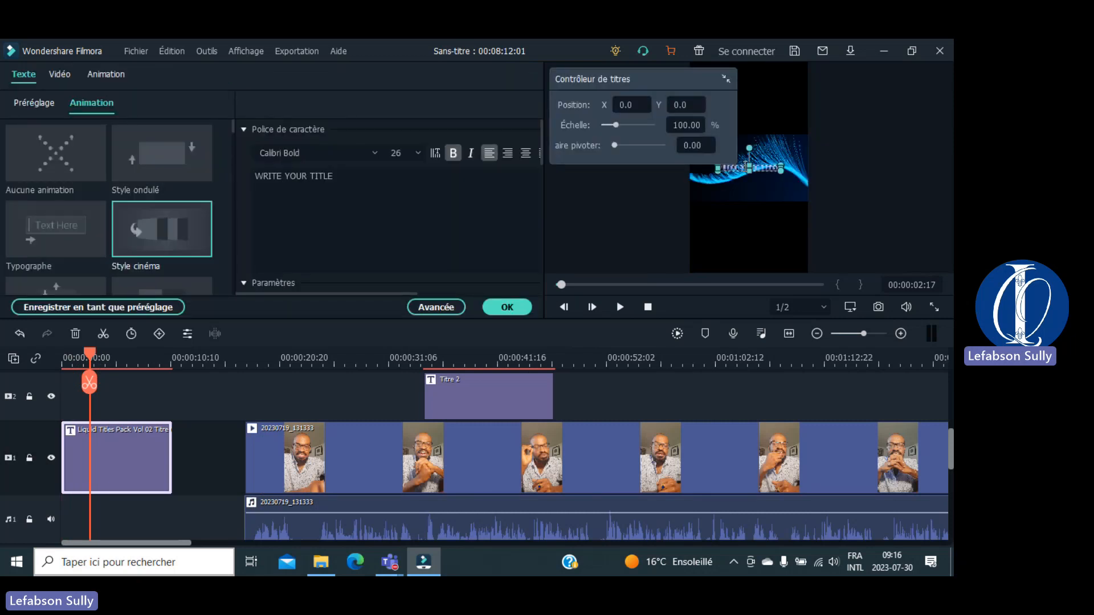
click(336, 179)
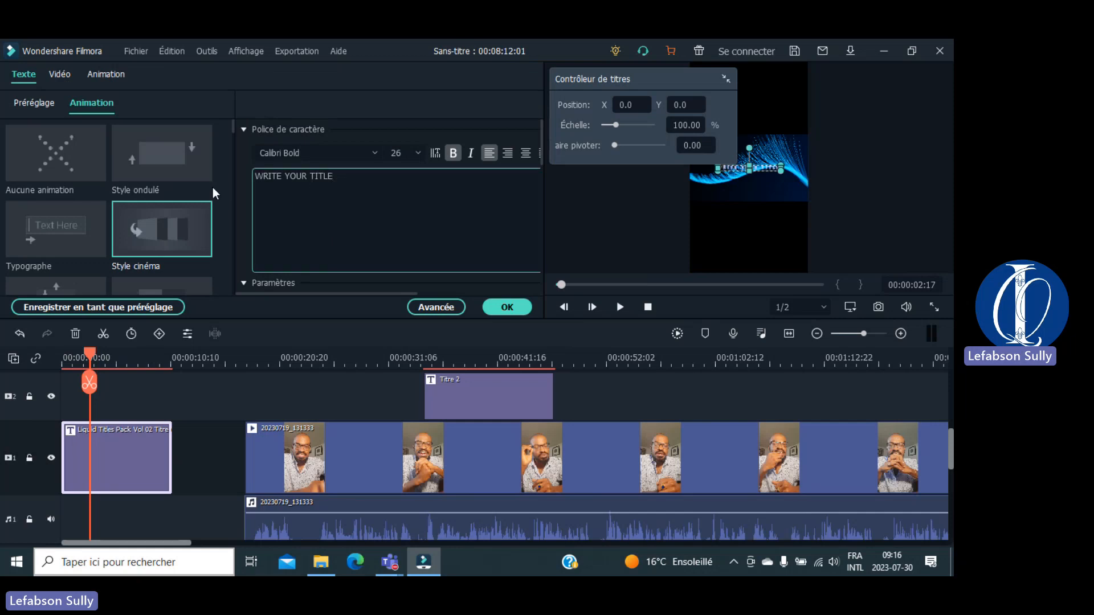
key(ctrl+a)
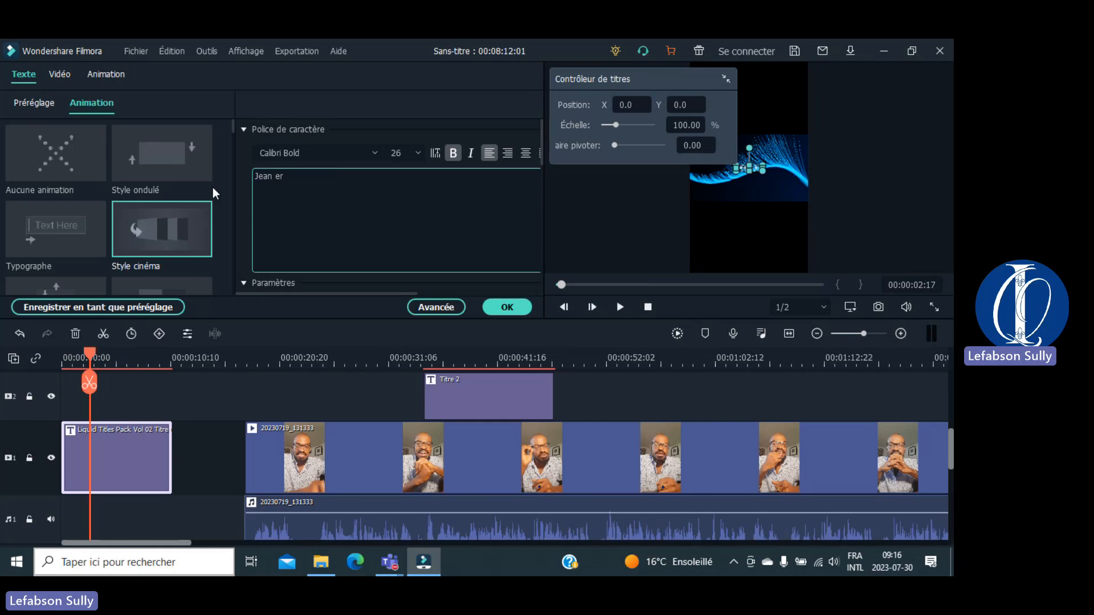
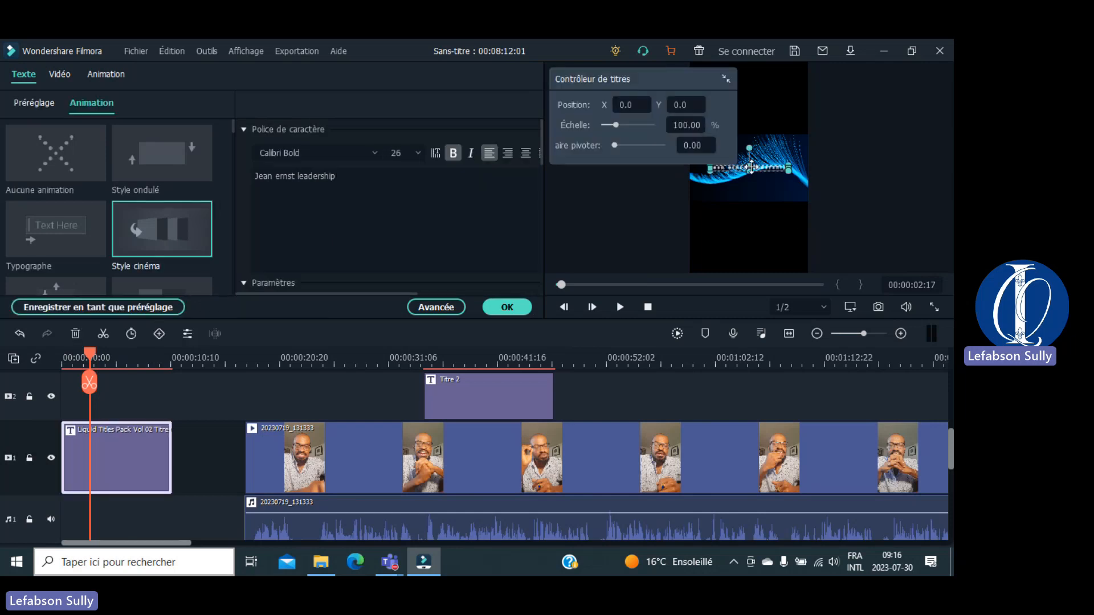
mouse_move(790, 165)
mouse_down()
mouse_move(794, 151)
mouse_move(784, 161)
mouse_up()
click(872, 129)
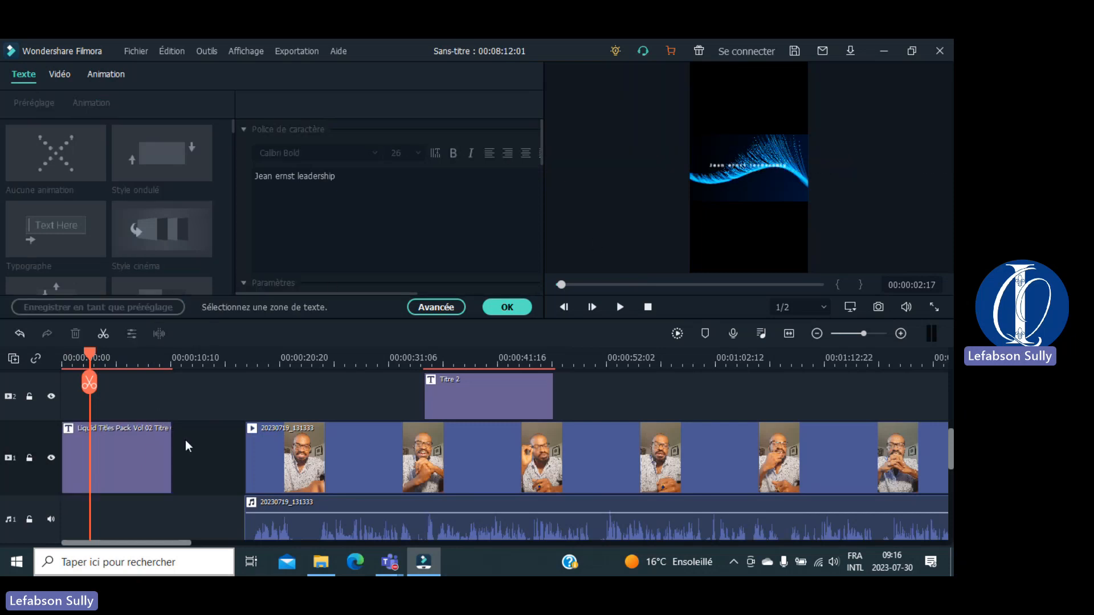
click(131, 451)
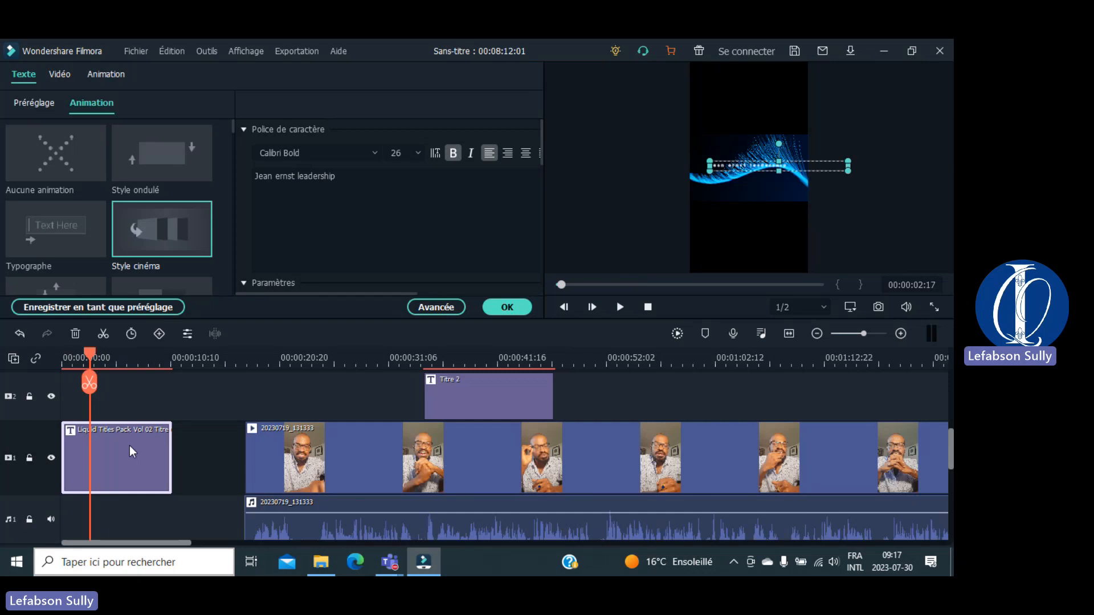
Step: Split the title clip at the playhead and spread the pieces apart on track 1
key(ctrl+v)
drag(225, 450, 268, 451)
drag(157, 456, 186, 457)
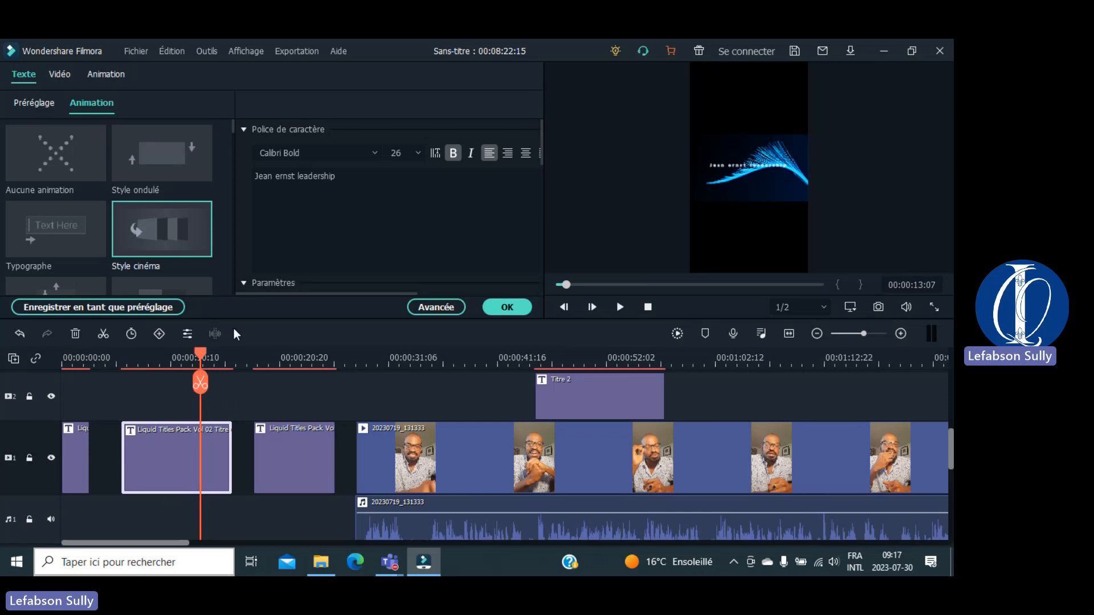
Step: Lengthen the first title clip and shorten the middle Liquid Titles clip
click(73, 450)
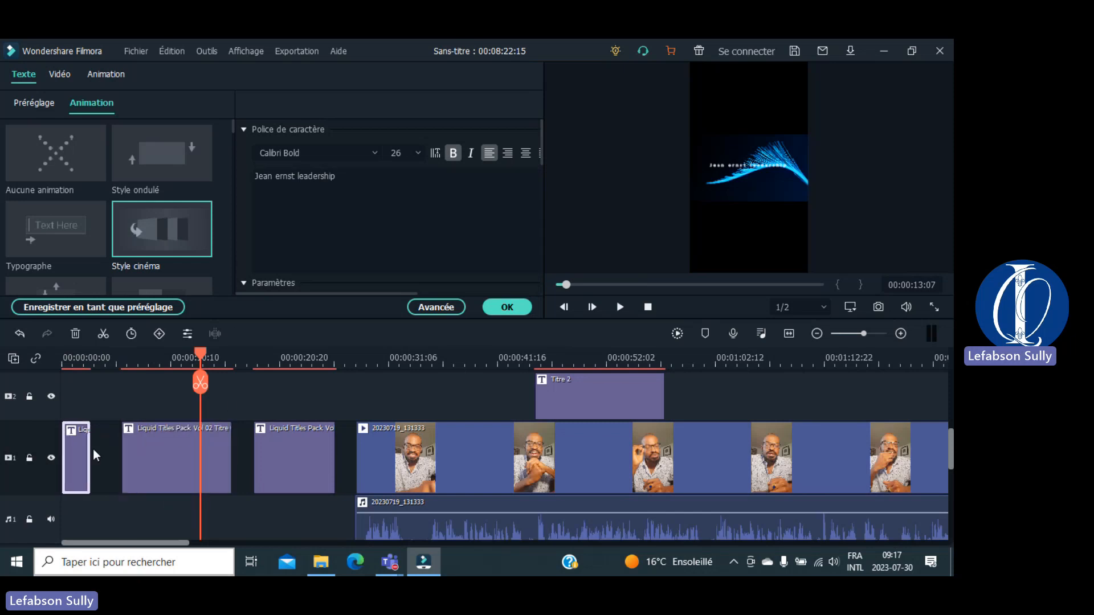
drag(89, 450, 105, 450)
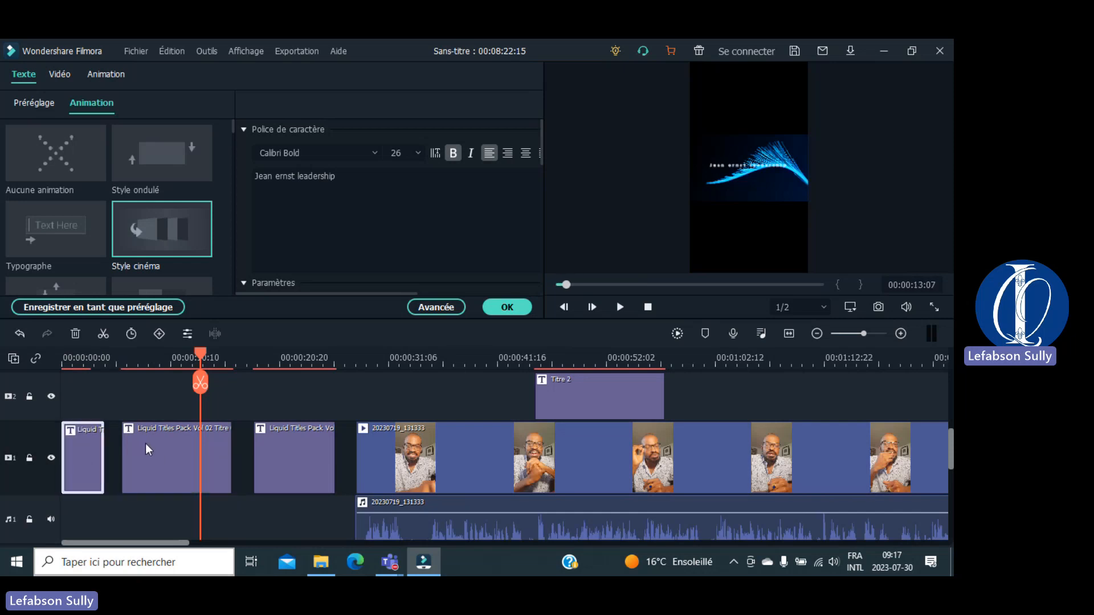
click(168, 450)
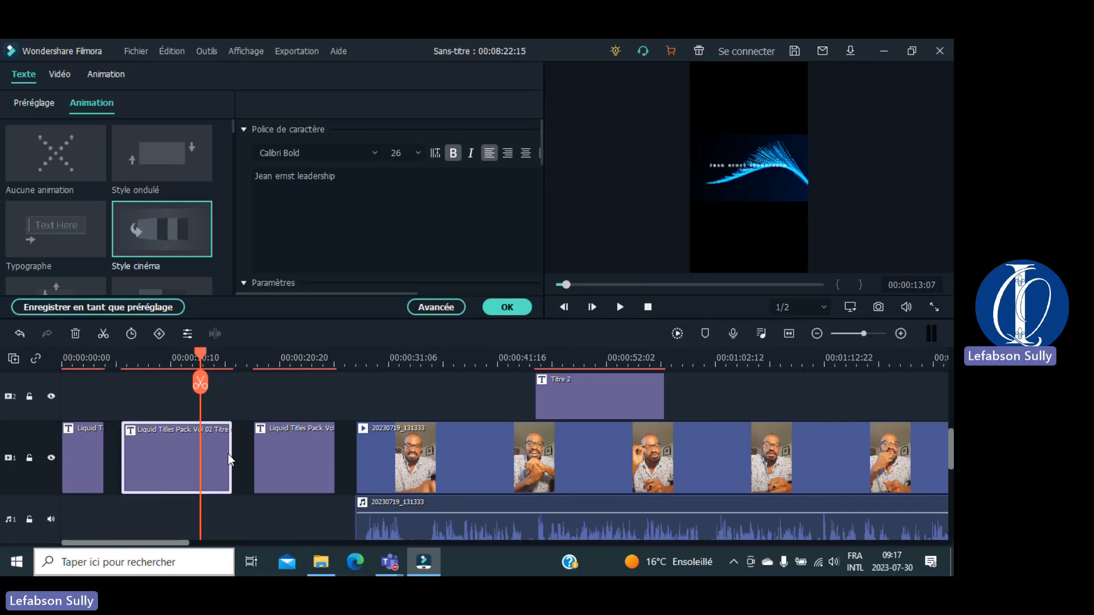
drag(228, 454, 184, 455)
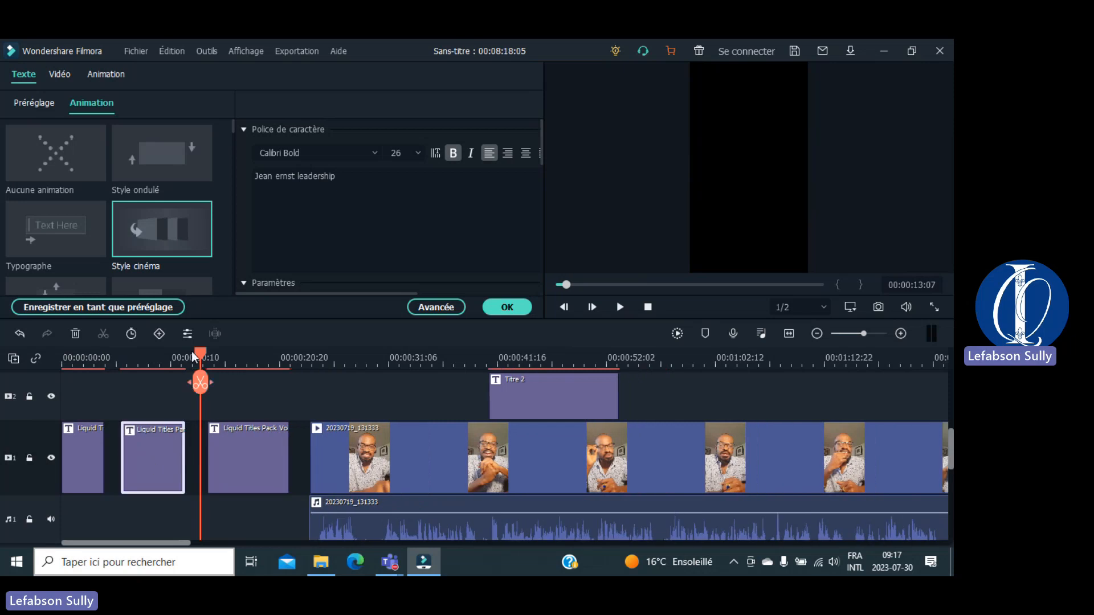
drag(197, 367, 154, 365)
click(365, 188)
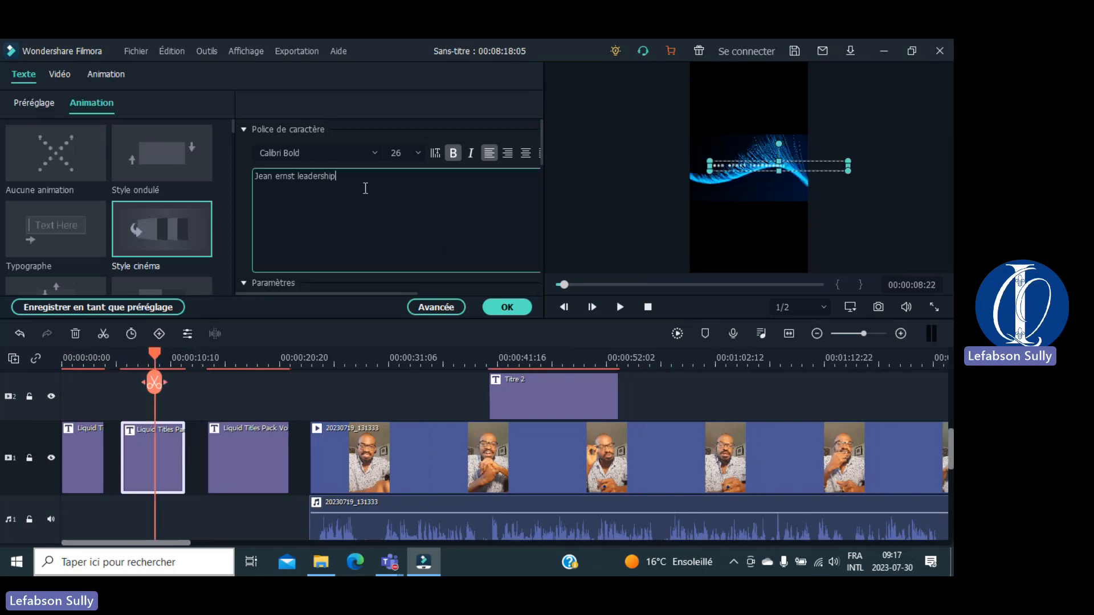
double_click(365, 188)
key(BackSpace)
key(BackSpace)
key(BackSpace)
key(BackSpace)
key(BackSpace)
key(BackSpace)
key(BackSpace)
key(BackSpace)
key(BackSpace)
key(BackSpace)
key(BackSpace)
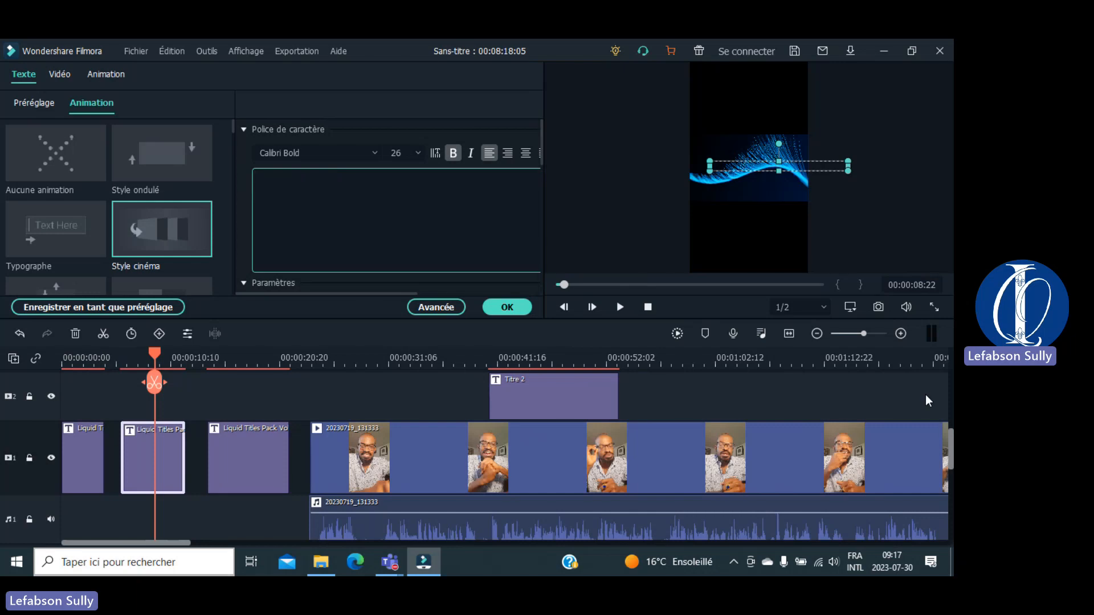
click(937, 424)
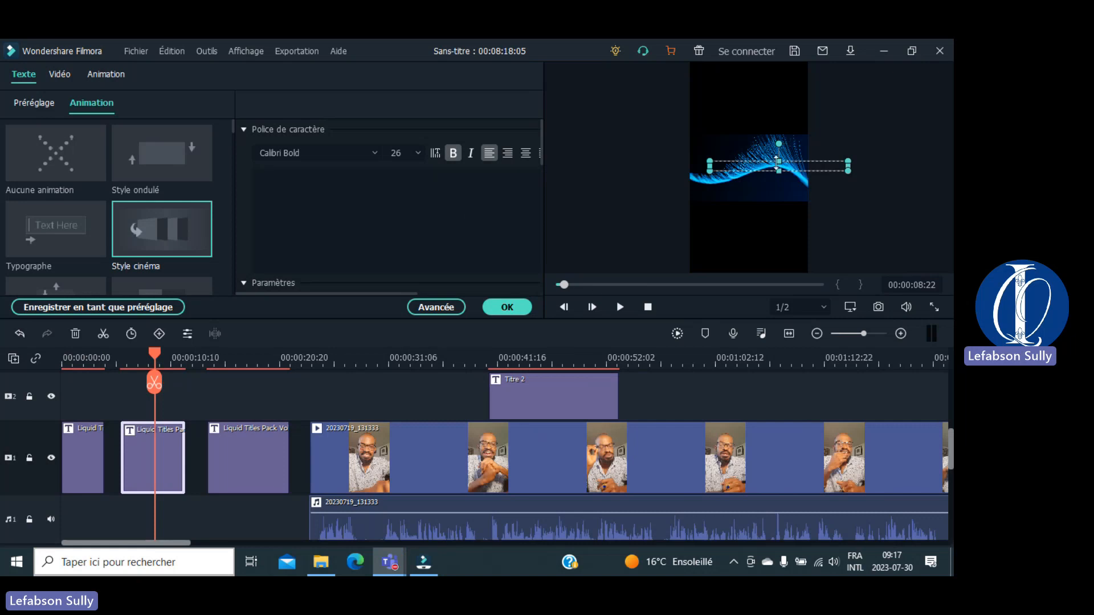
click(759, 168)
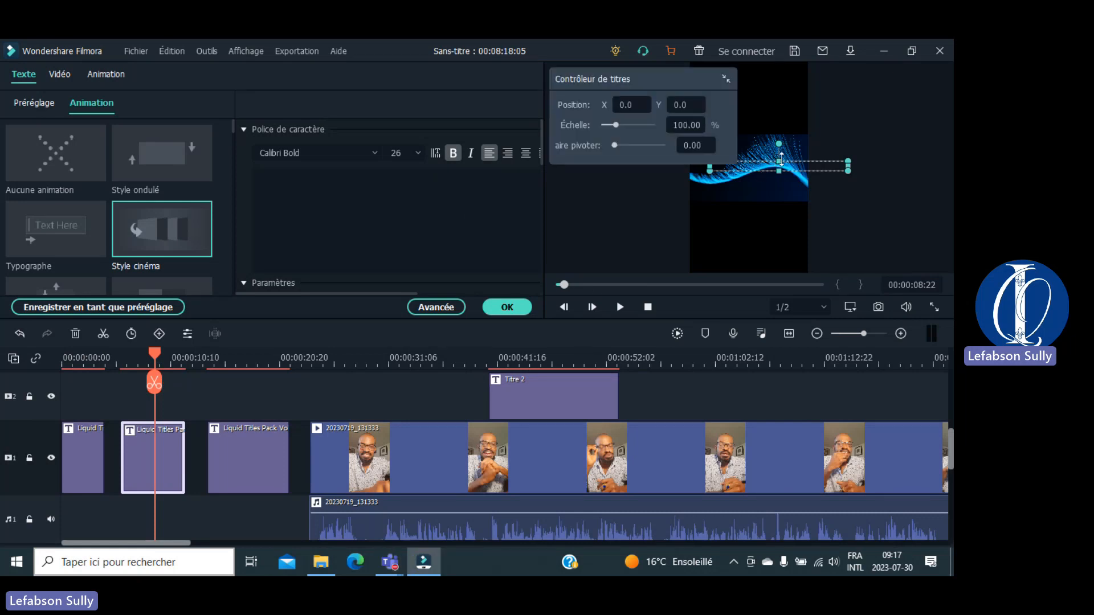
click(435, 196)
text(Viu)
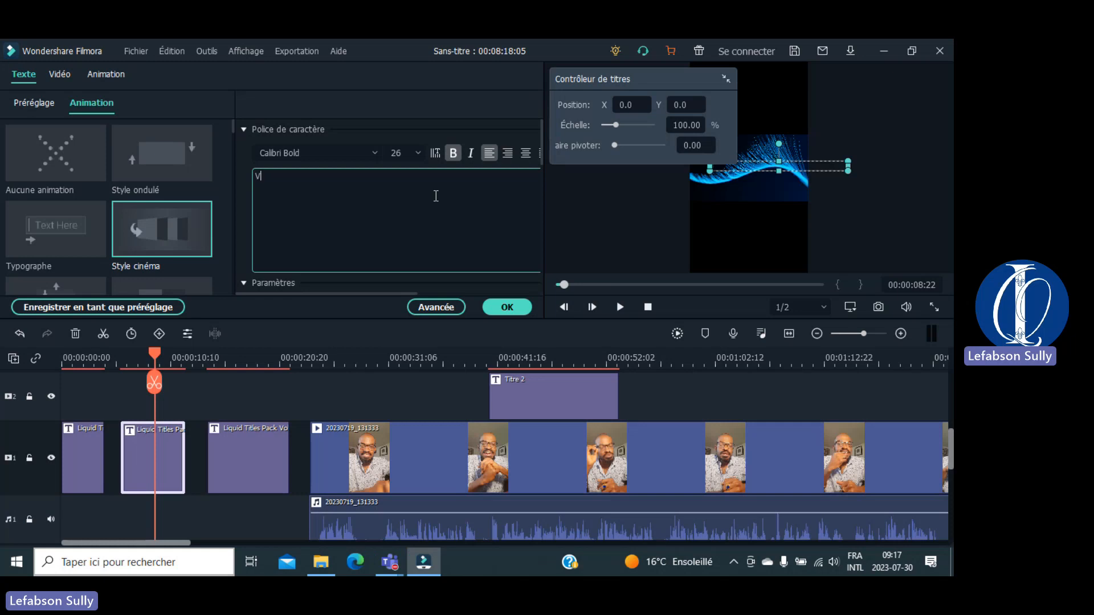
key(BackSpace)
key(BackSpace)
text(ous présente)
click(246, 458)
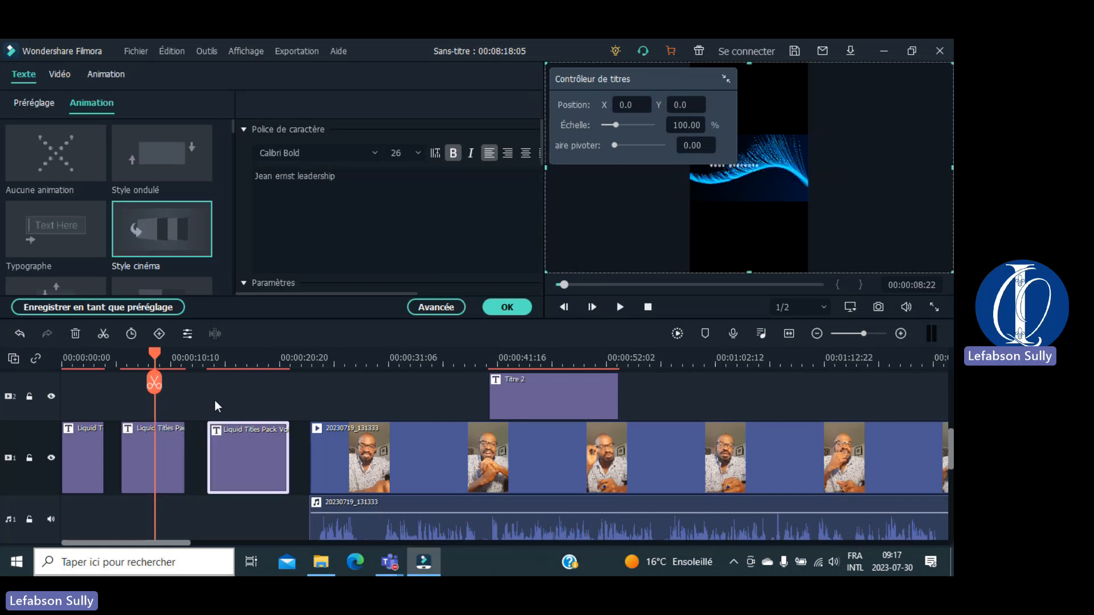
Step: Change the third title clip's text to 'Une émission spéciale'
drag(155, 358, 235, 358)
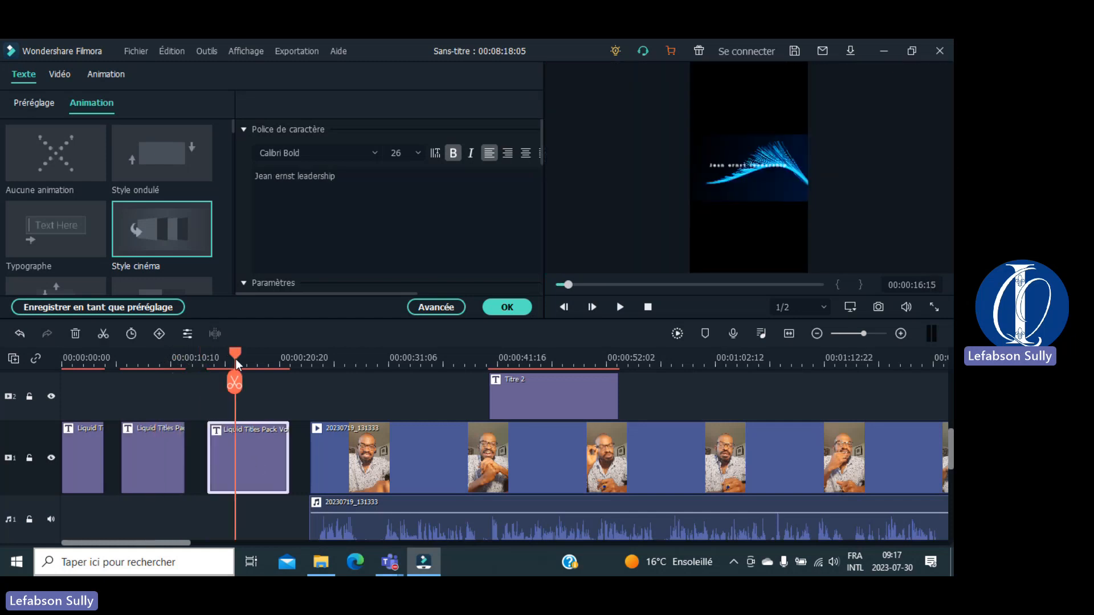
drag(340, 173, 251, 179)
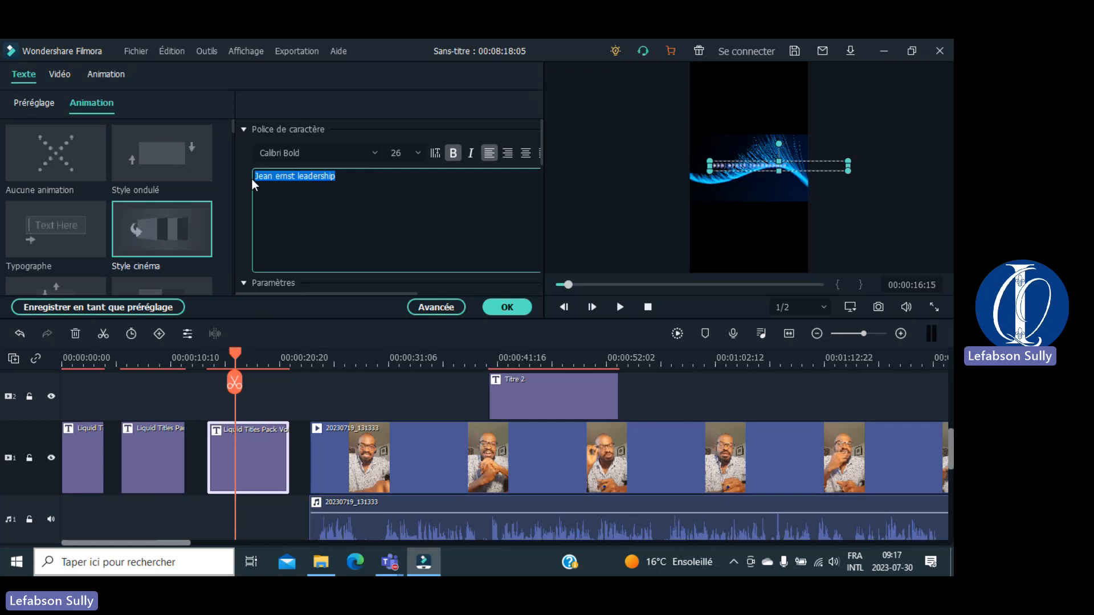
text(U)
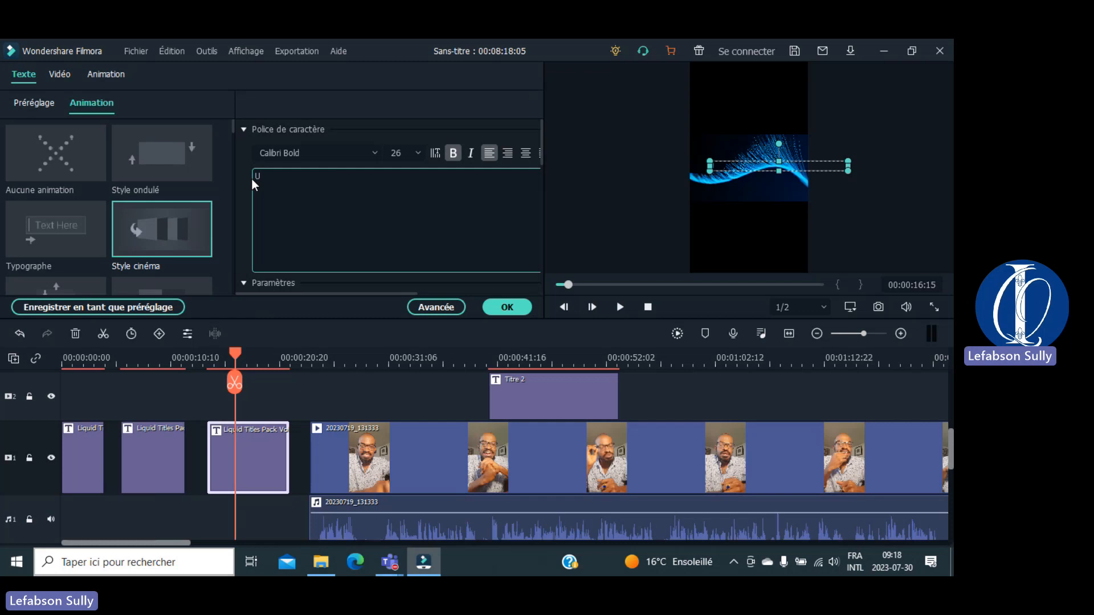
text(ne émission spéciale)
Step: Slide the 'Vous présente' and third title clips left to close the gaps
click(196, 448)
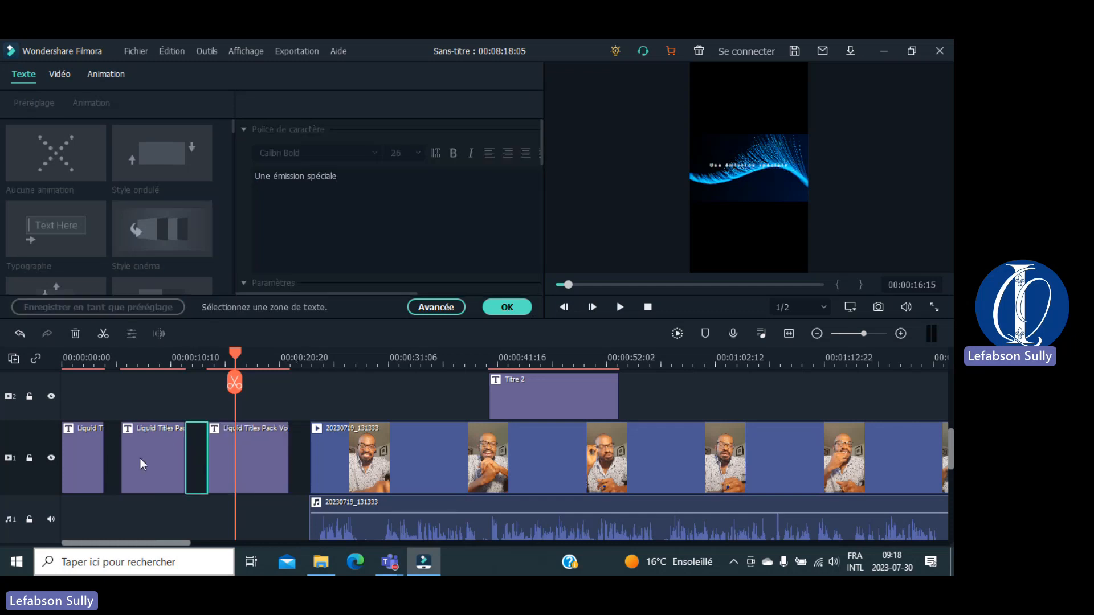
drag(142, 465, 125, 459)
drag(247, 465, 210, 467)
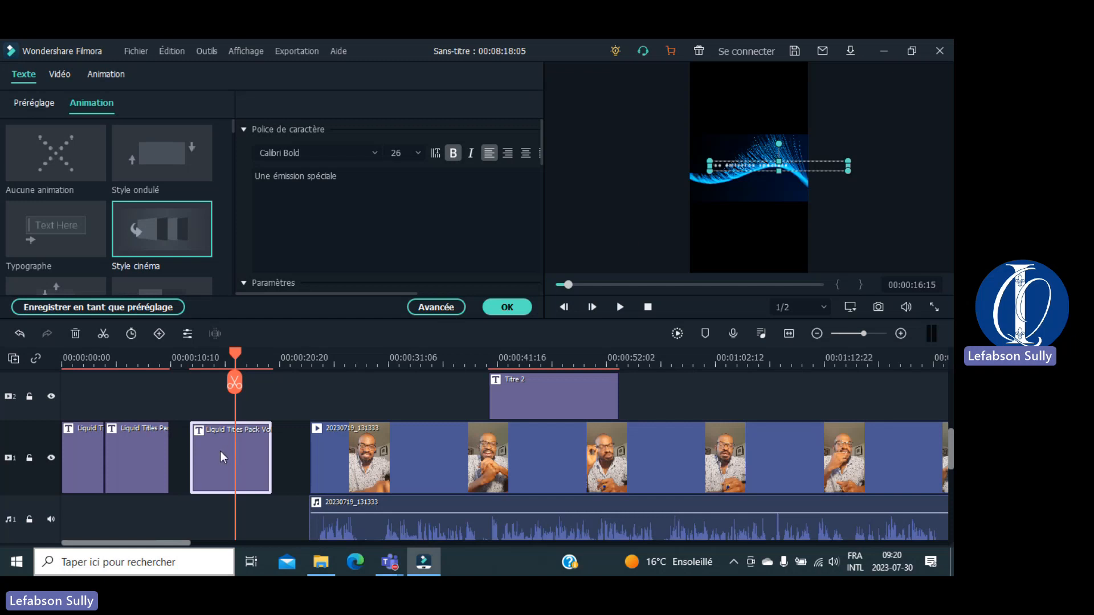
Step: Butt the third title clip against the second and play the intro from 00:00:00:00
drag(219, 450, 200, 455)
click(83, 359)
drag(60, 373, 56, 379)
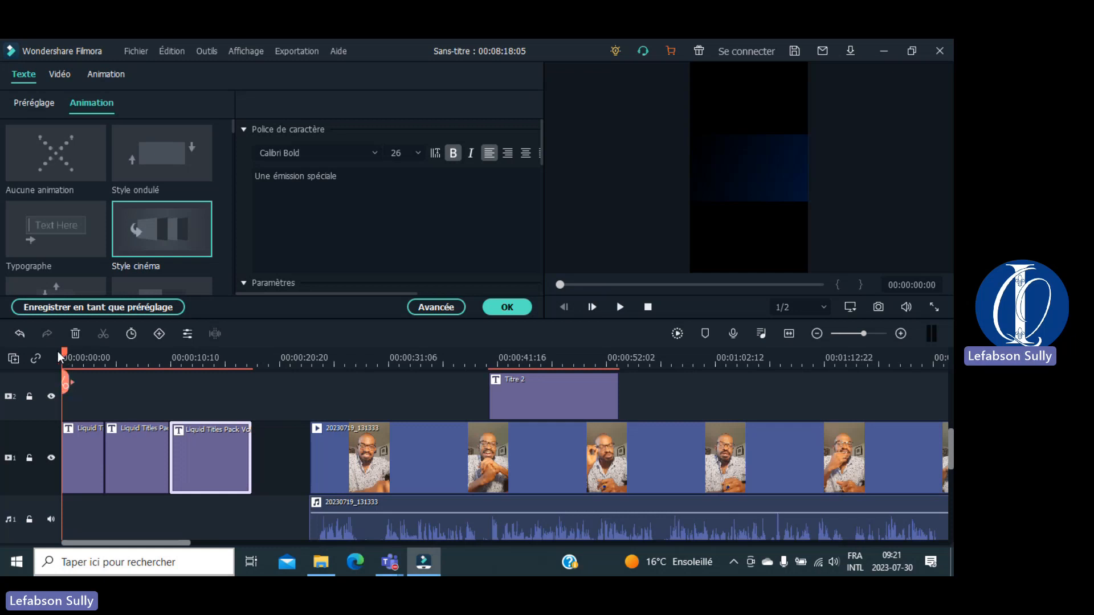
key(space)
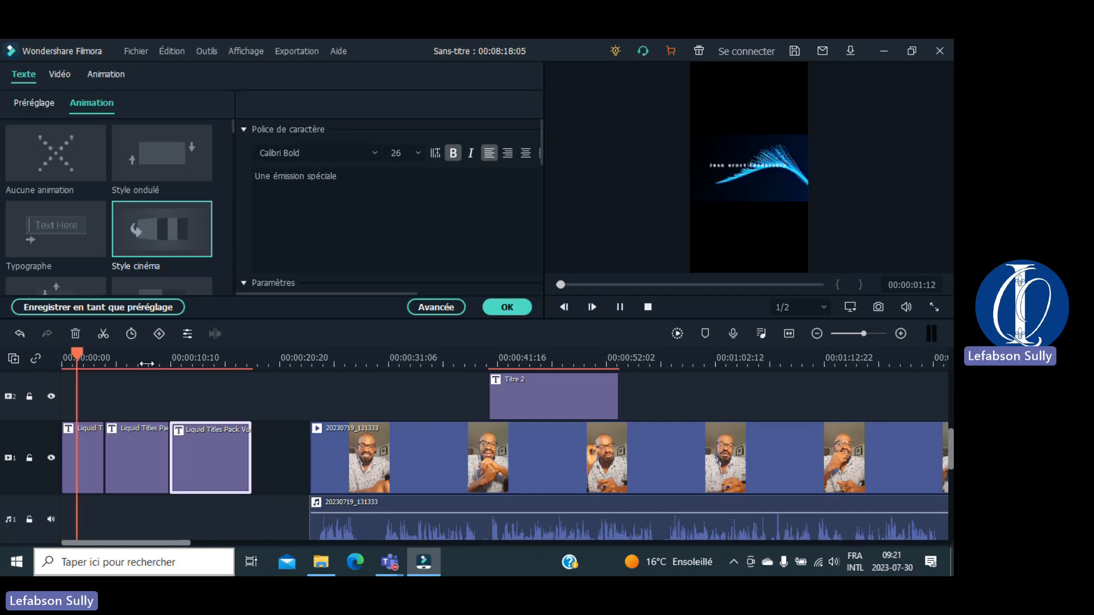
Step: Watch the title intro in full screen, then exit full screen and stop playback
click(934, 307)
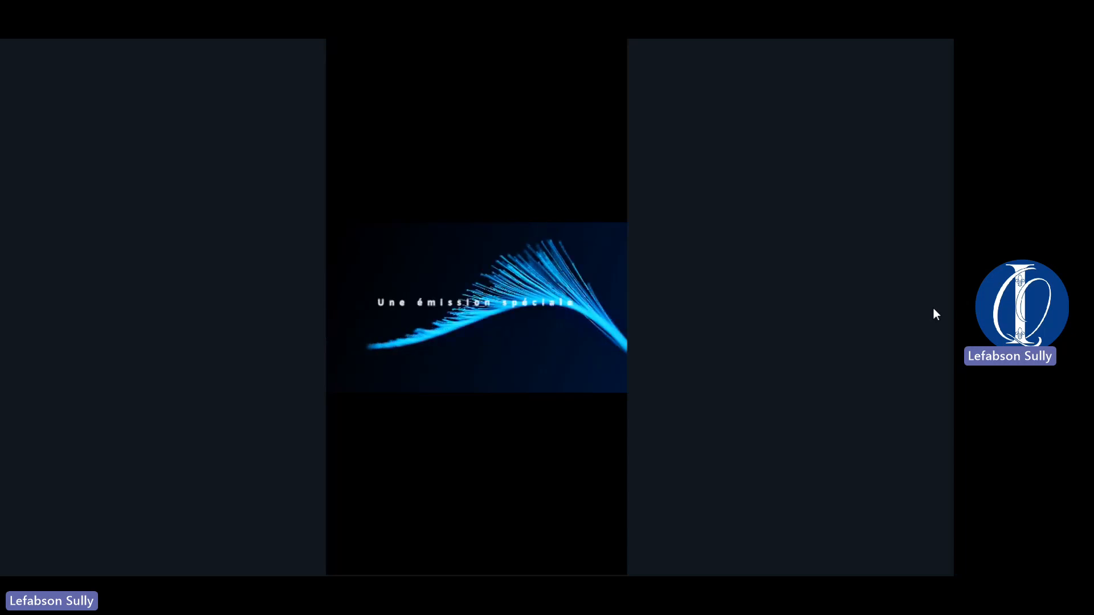
key(Escape)
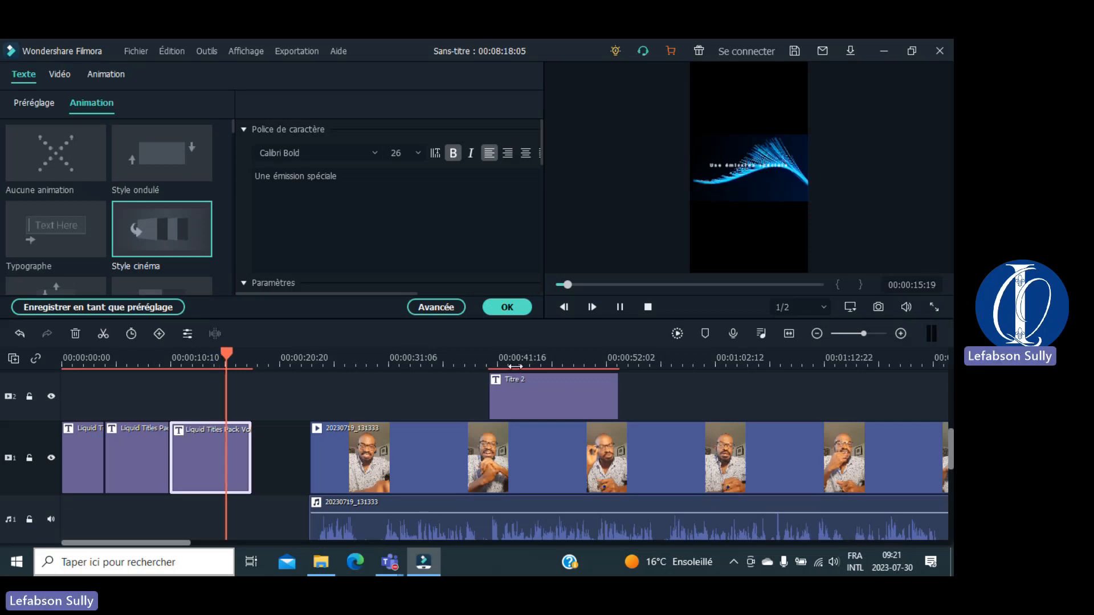
key(space)
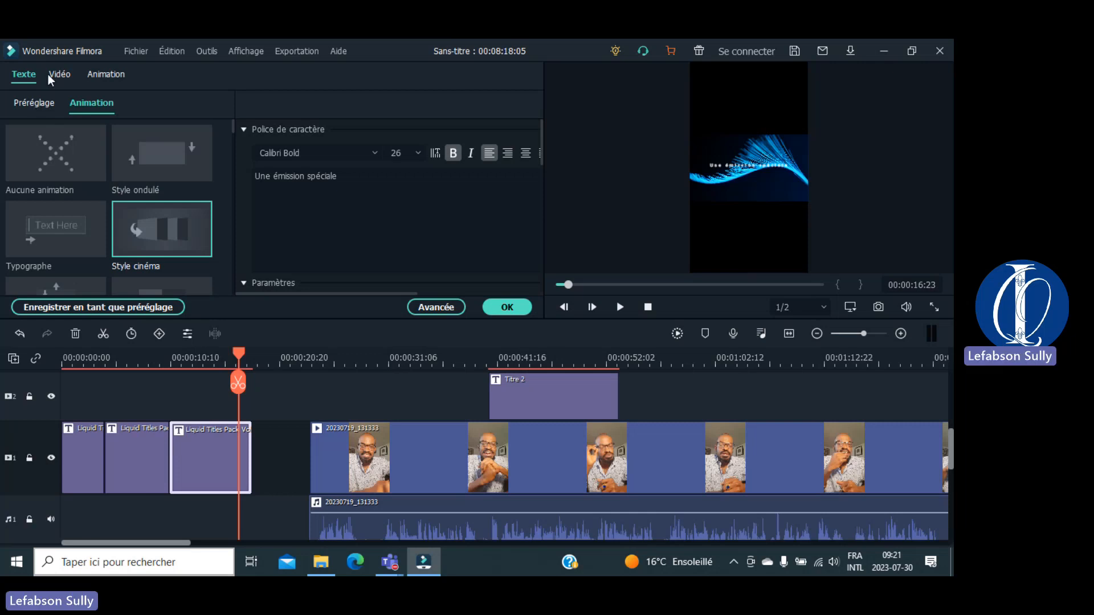
Step: Confirm the title text edits with OK and show the Transitions library
click(507, 306)
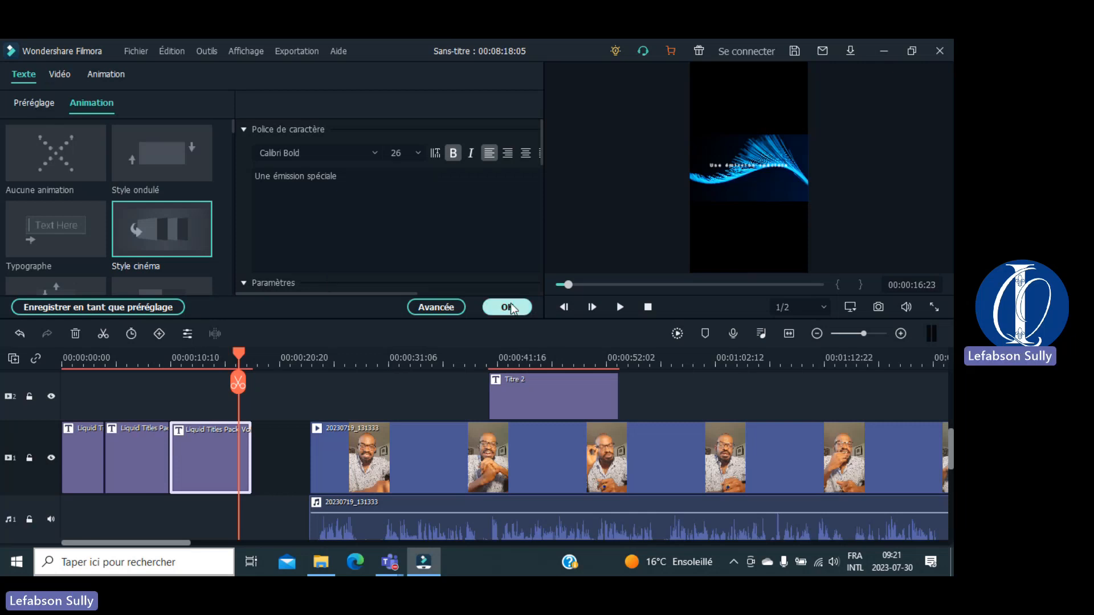
click(113, 82)
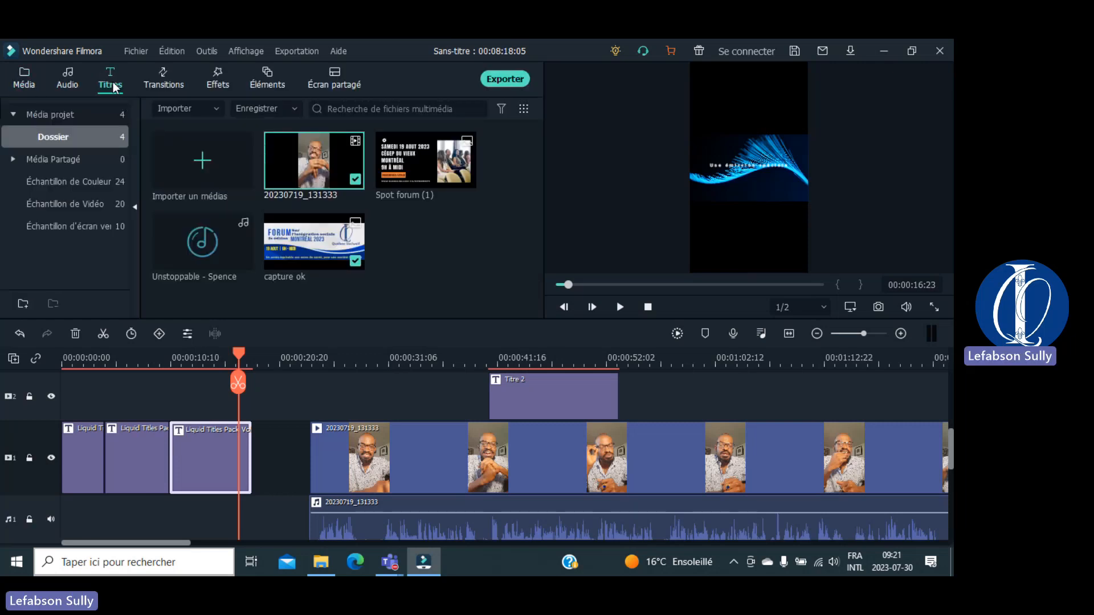
click(166, 77)
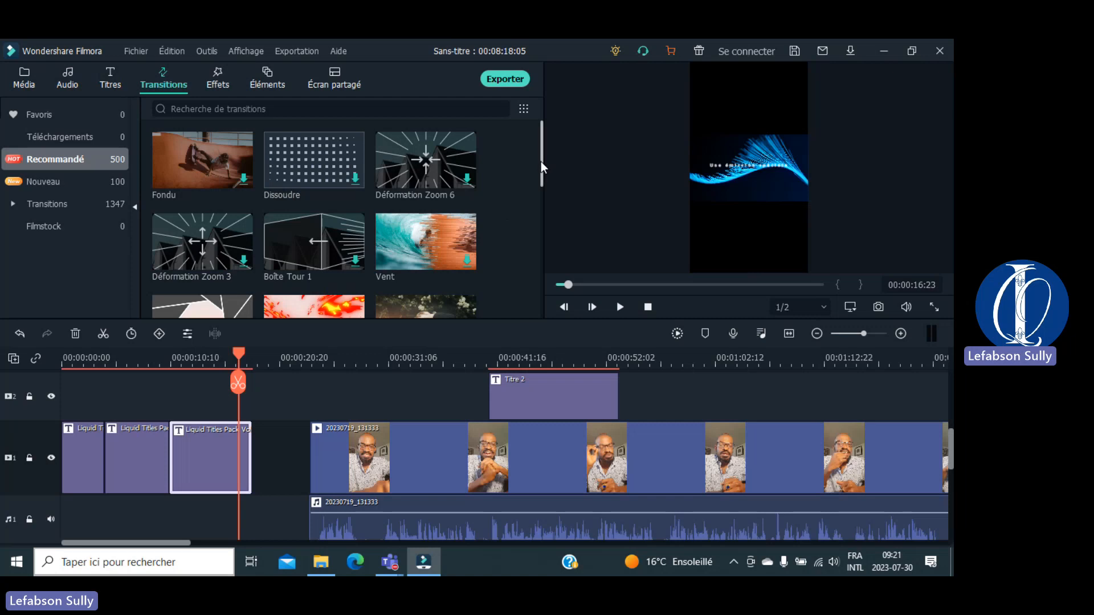
Step: Place 'Transition de diaporama' on the timeline between the second and third title clips
drag(541, 162, 542, 203)
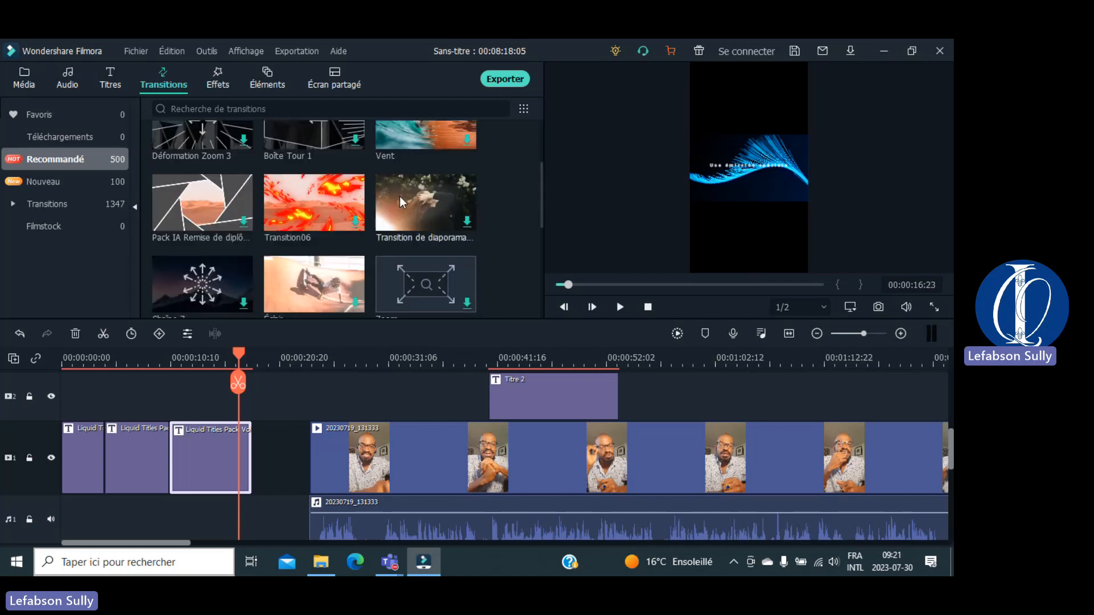
drag(399, 196, 167, 452)
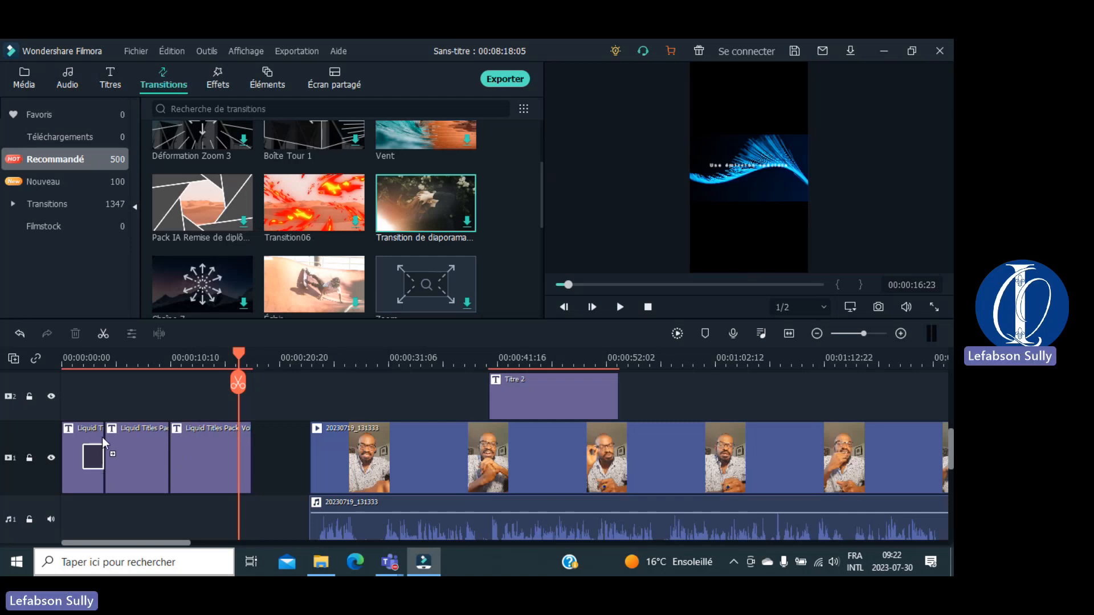
drag(103, 439, 178, 446)
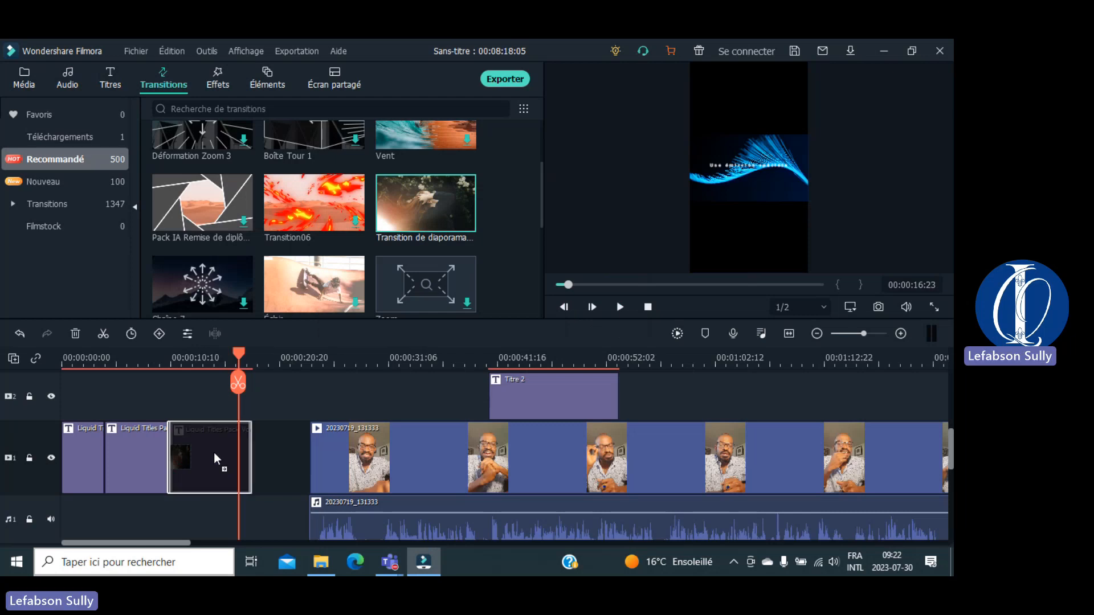
drag(210, 453, 199, 454)
click(173, 455)
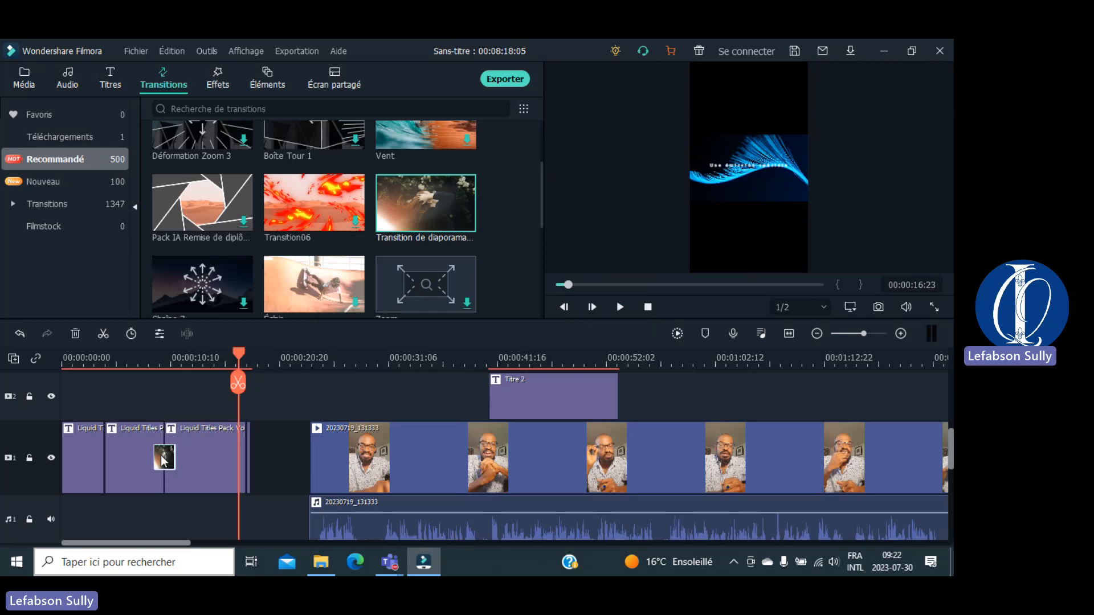
drag(242, 355, 152, 362)
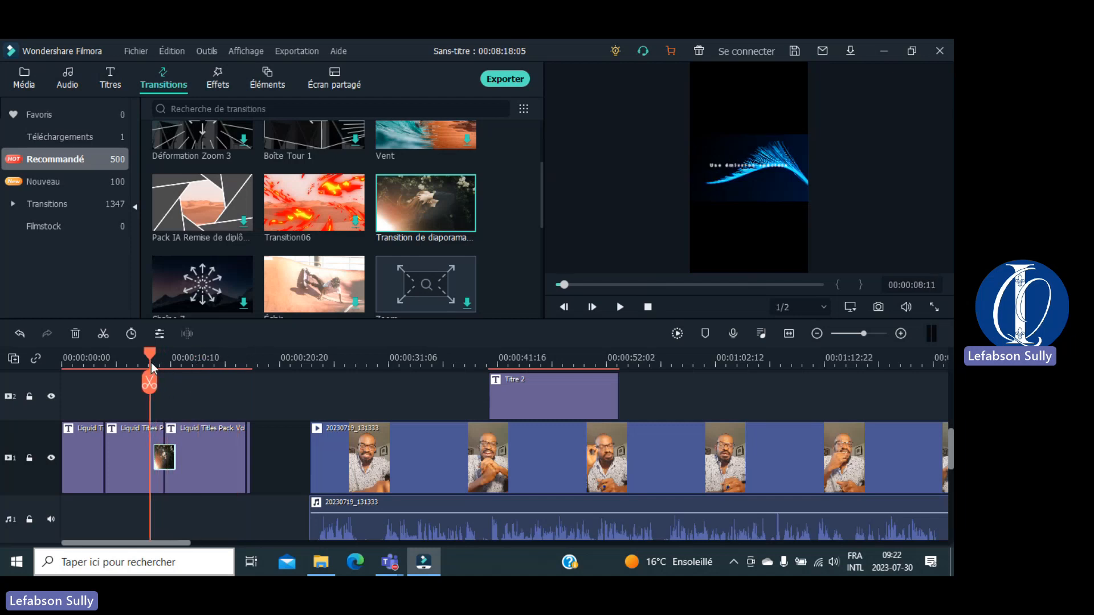
key(space)
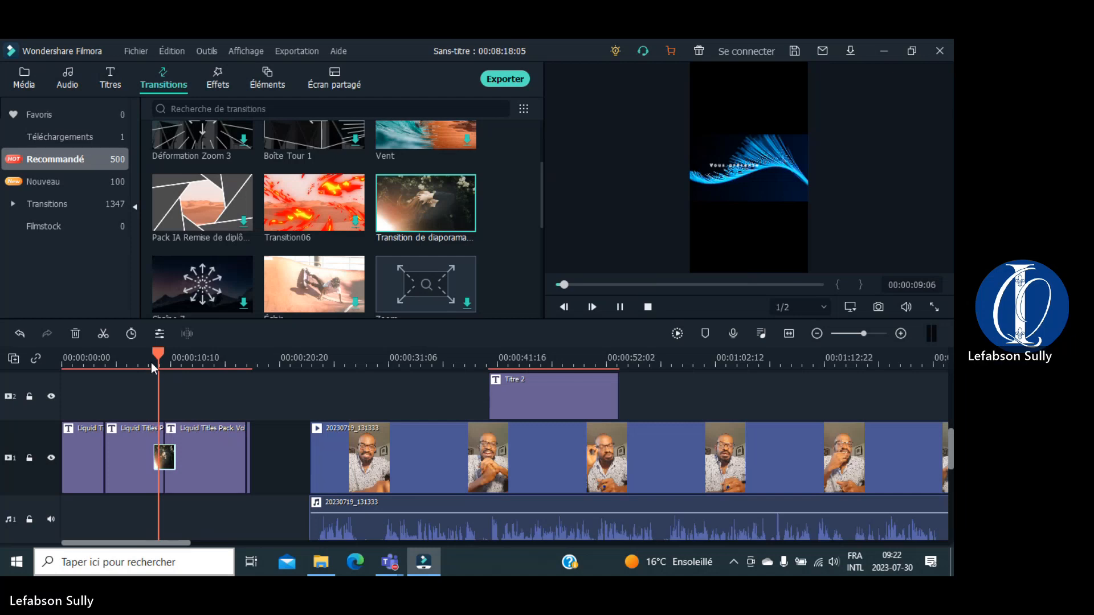
key(space)
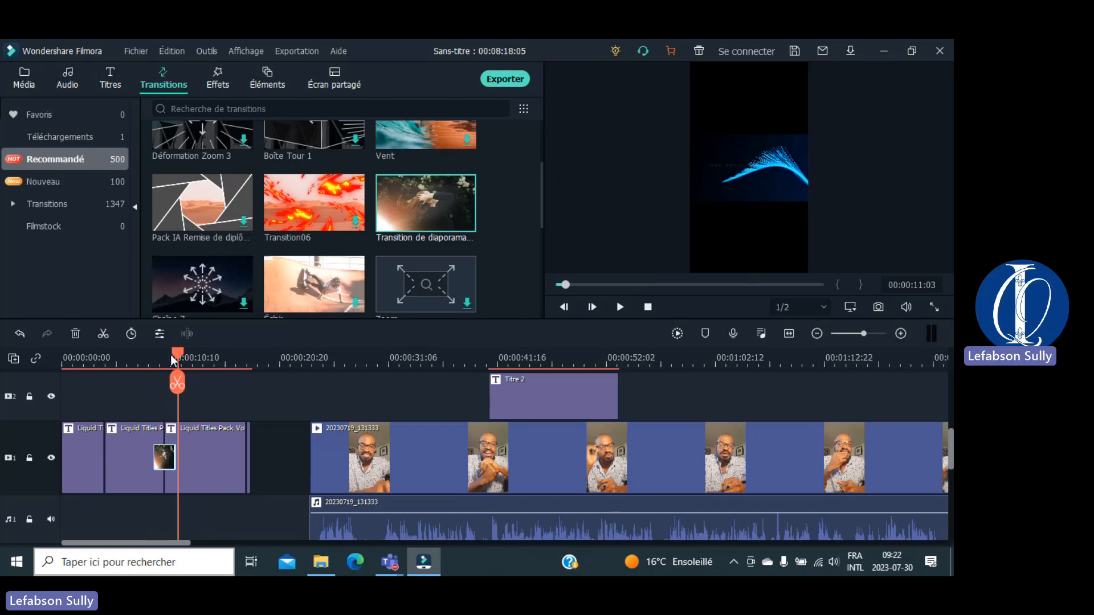
click(97, 359)
drag(98, 359, 94, 359)
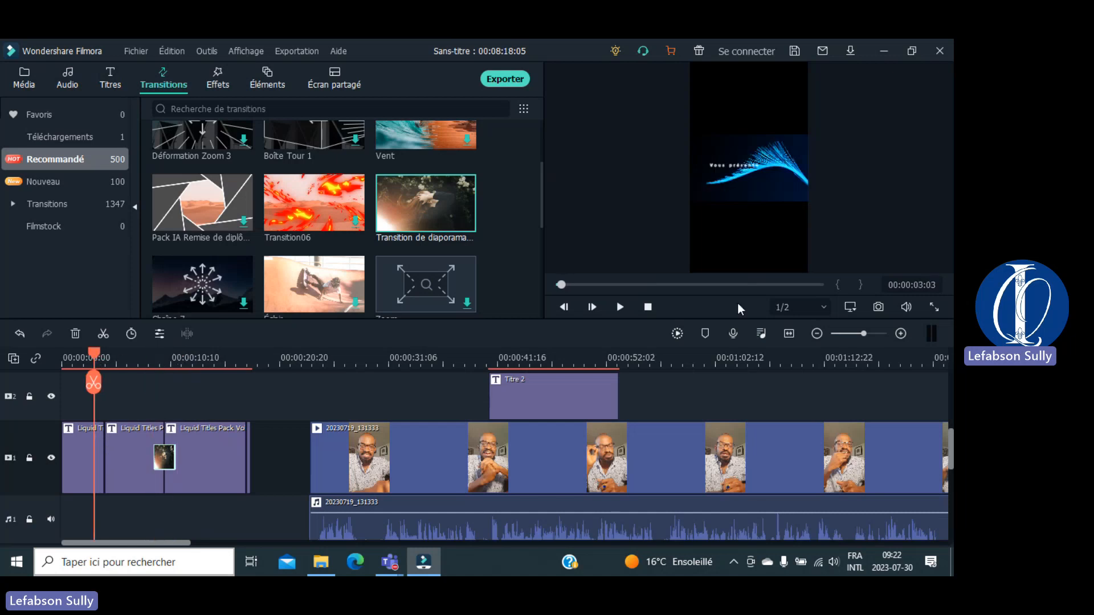
click(934, 308)
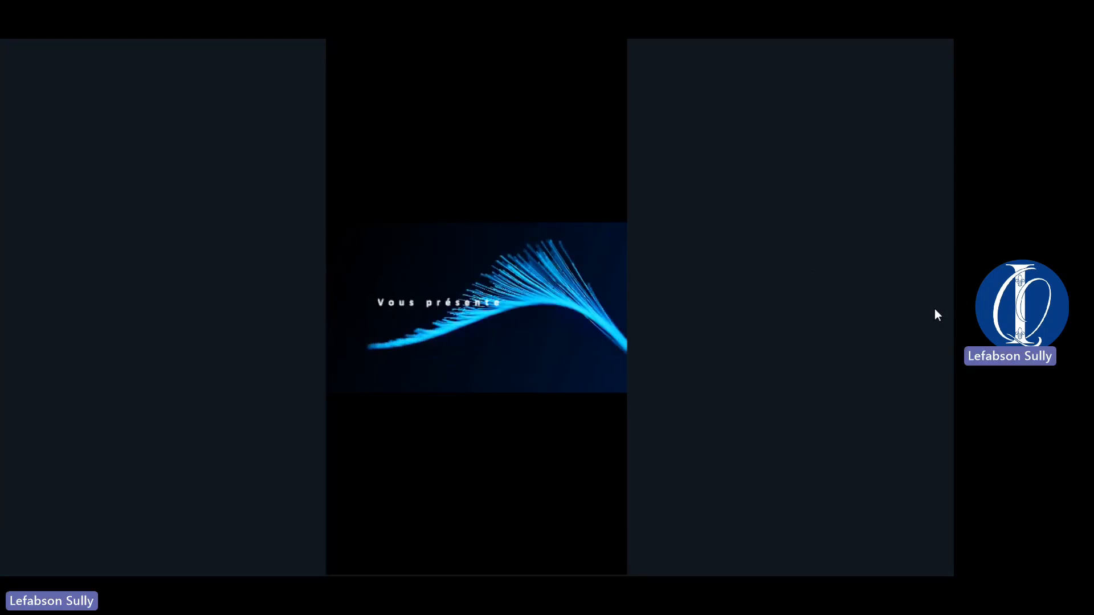
key(space)
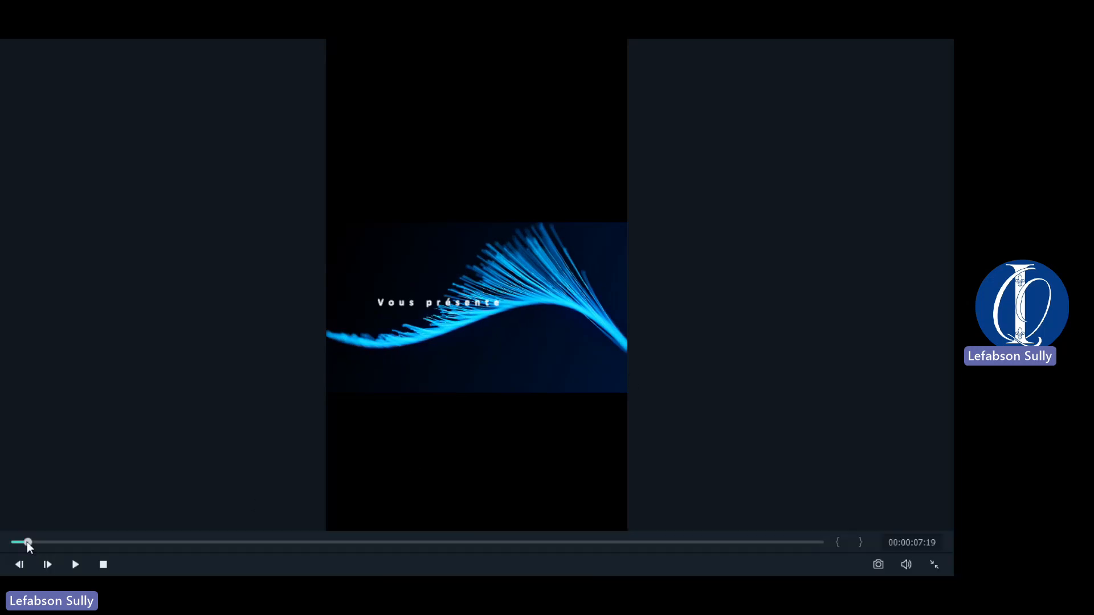
drag(26, 541, 2, 546)
key(space)
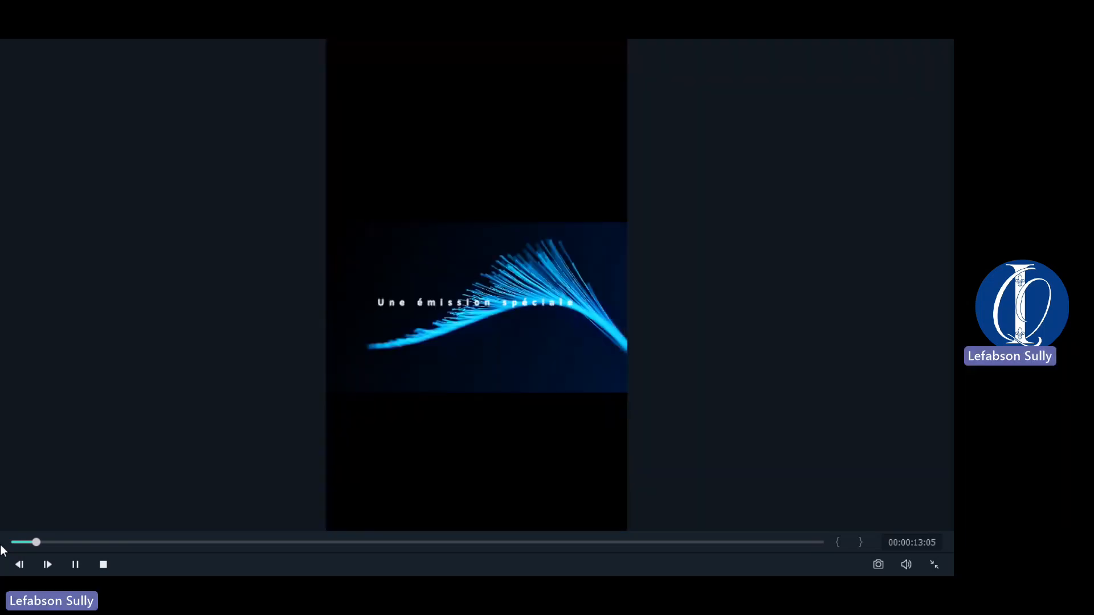
key(Escape)
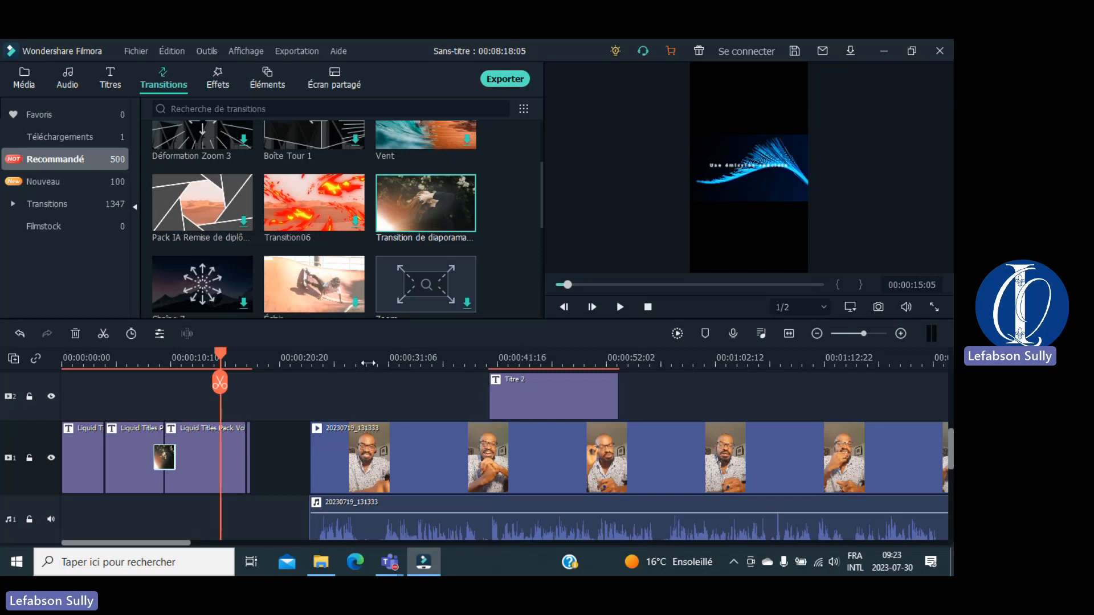
Step: Place the slideshow transition at the end of Titre 2, then switch the library to Effets
drag(222, 359, 426, 377)
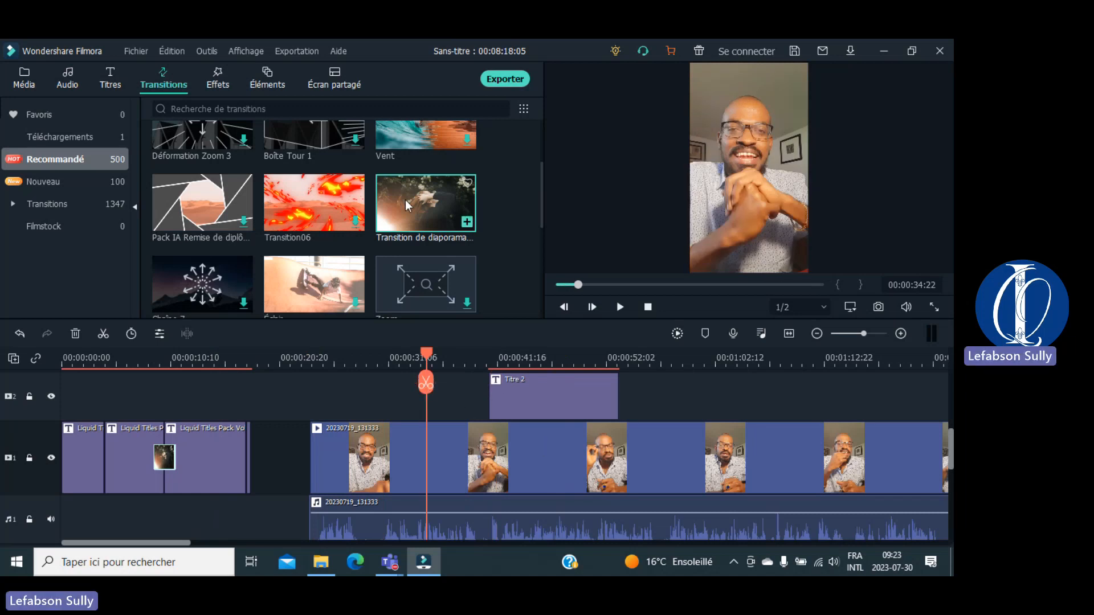
drag(405, 200, 487, 409)
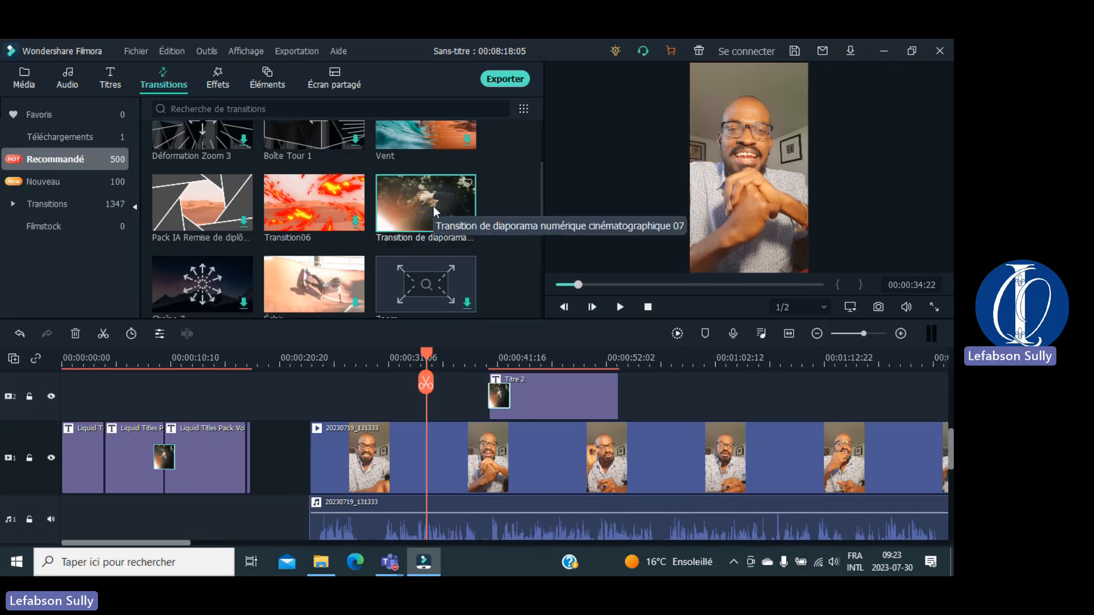
drag(433, 206, 609, 401)
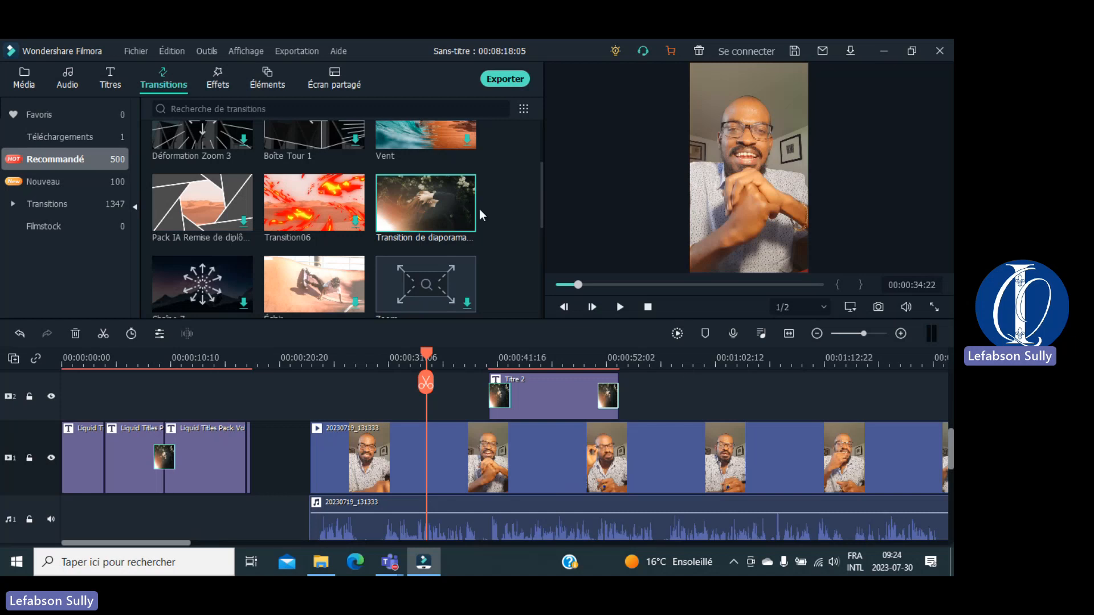
click(214, 84)
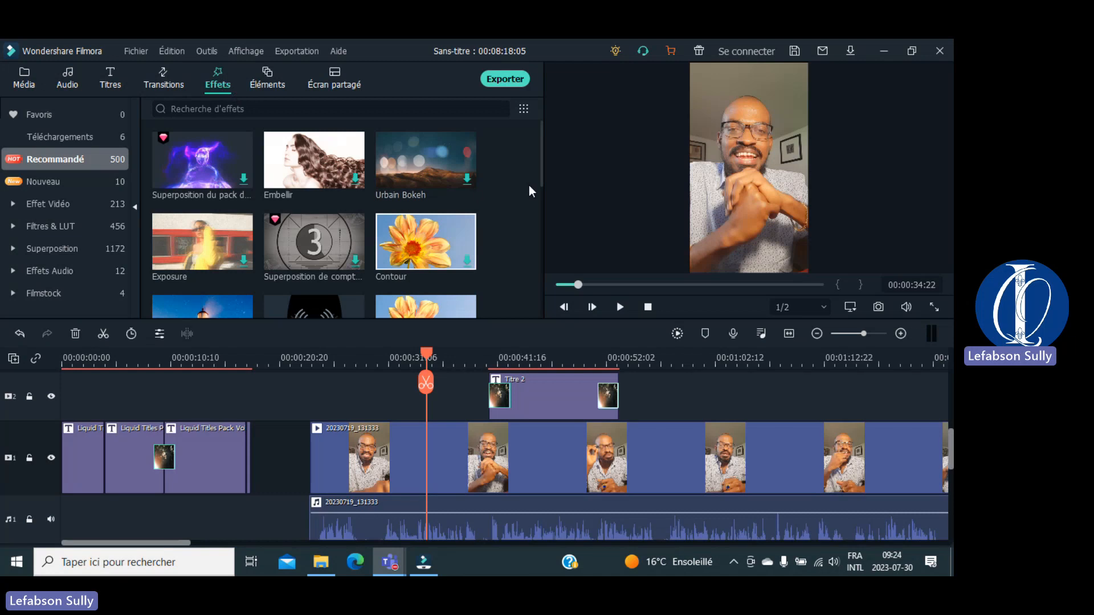
Step: Lengthen Titre 2 and slide it left so it starts at the playhead near 00:00:31
drag(541, 175, 538, 224)
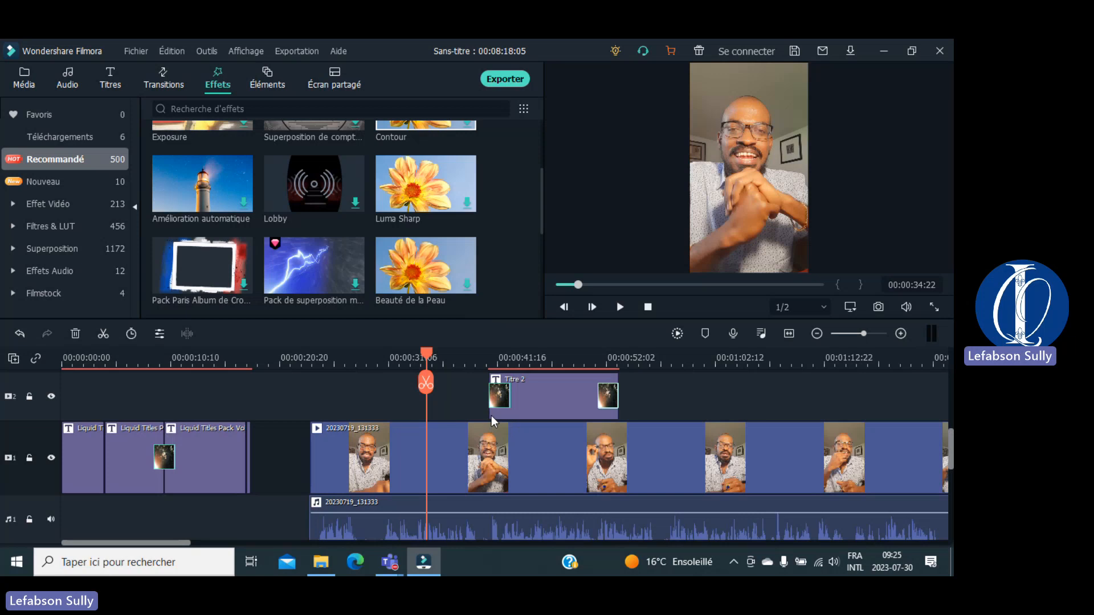
click(524, 411)
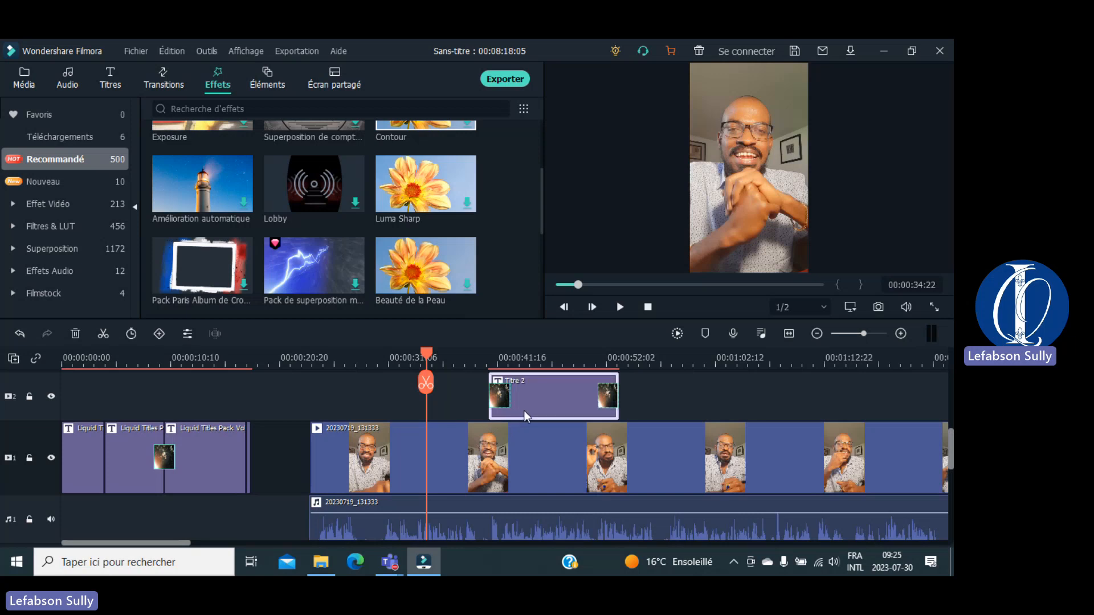
drag(489, 415, 421, 403)
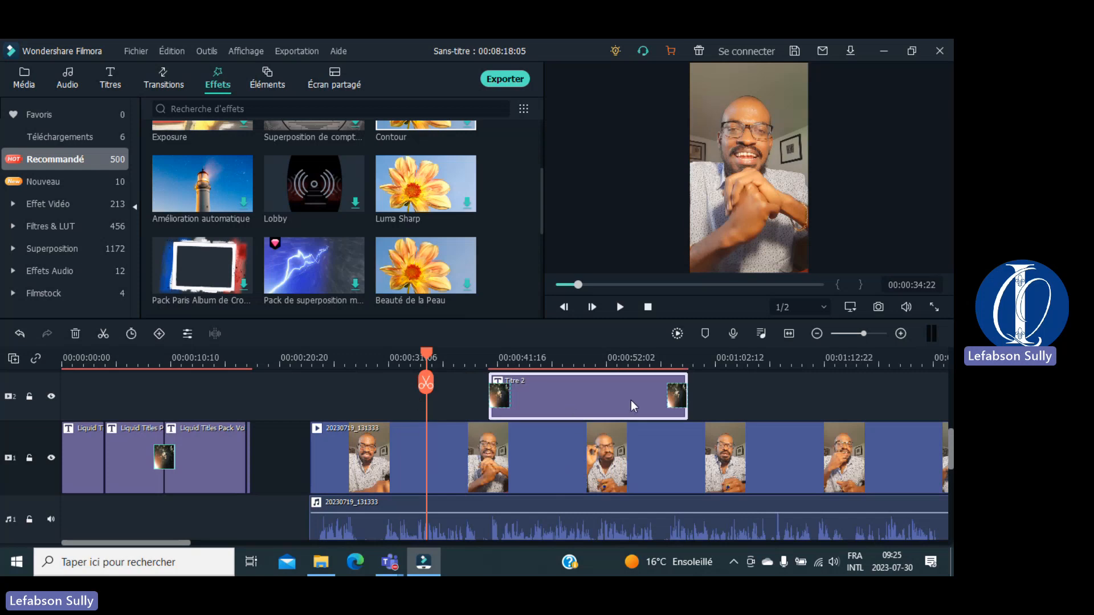
drag(628, 399, 515, 380)
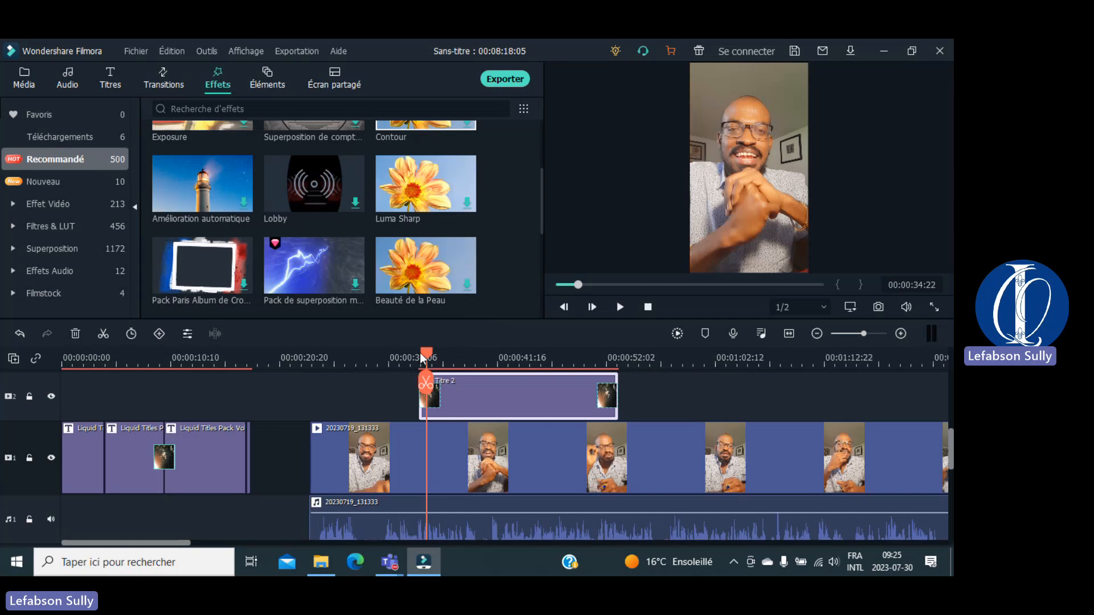
drag(423, 359, 388, 359)
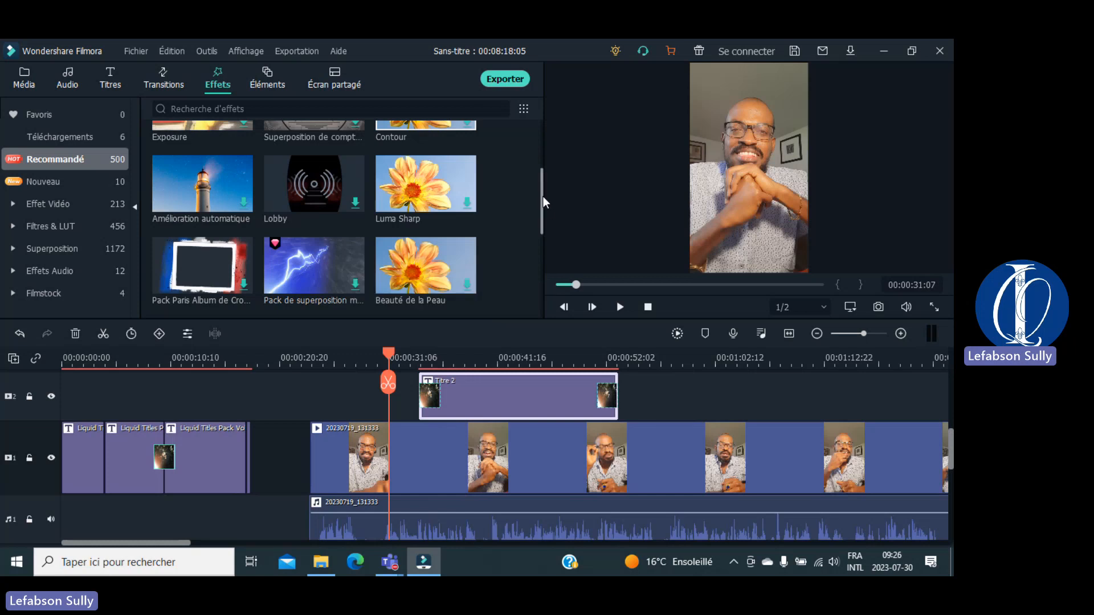
drag(541, 196, 538, 139)
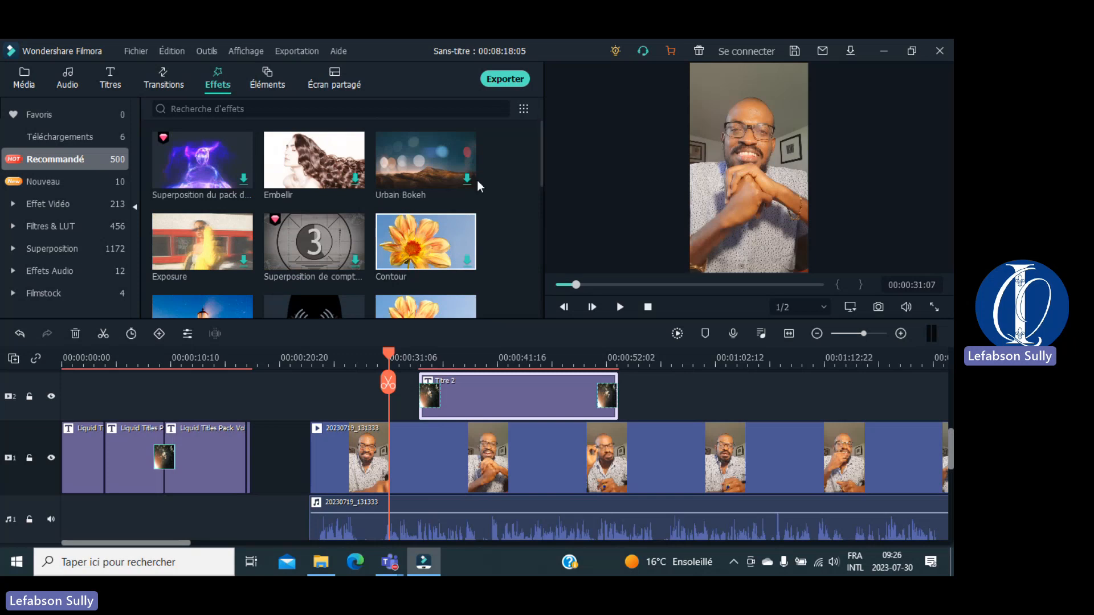
Step: Apply Urbain Bokeh to the talking-head clip and preview it from about 00:00:21
mouse_move(408, 156)
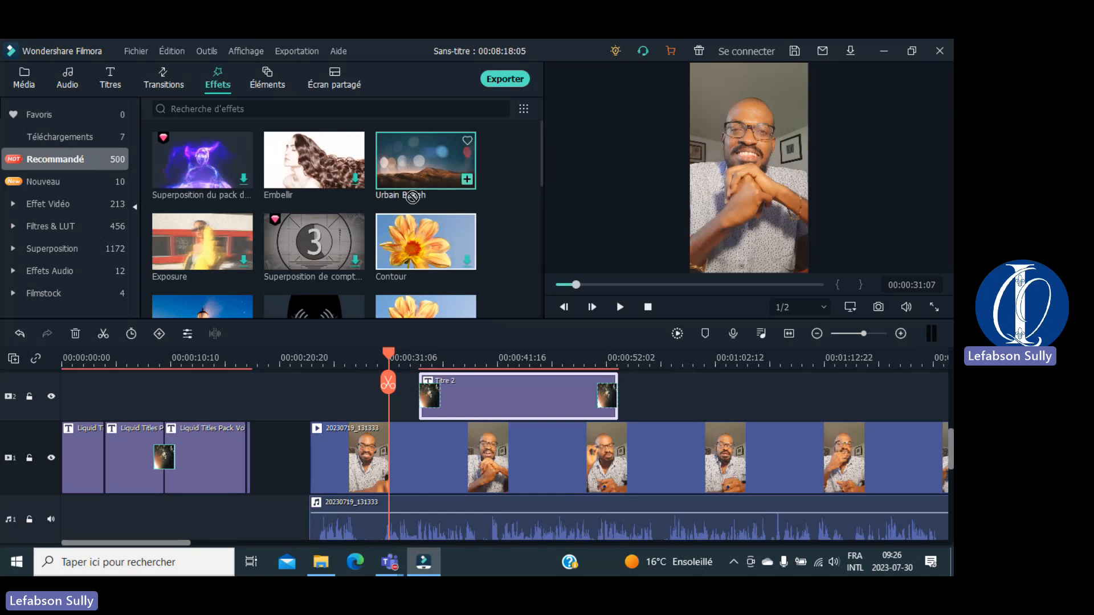
click(344, 454)
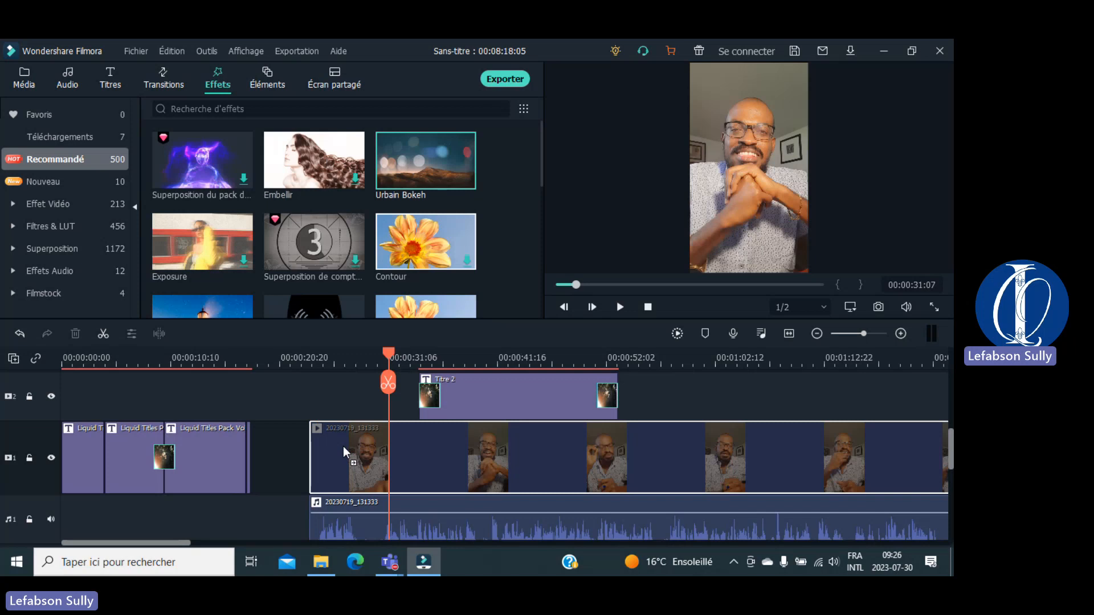
drag(344, 447, 344, 447)
drag(391, 354, 284, 356)
key(space)
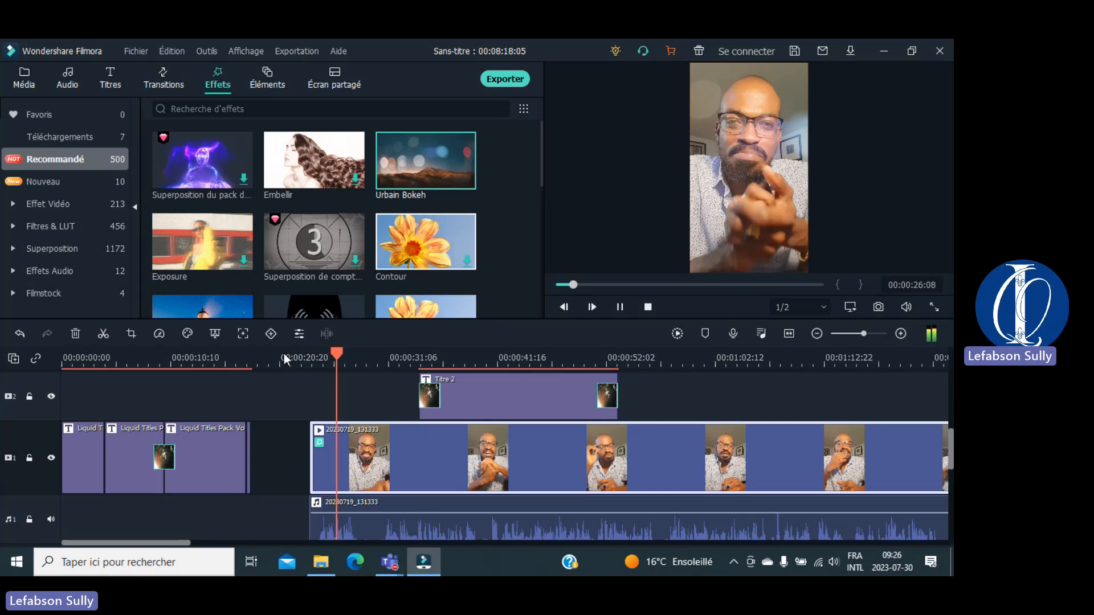
key(space)
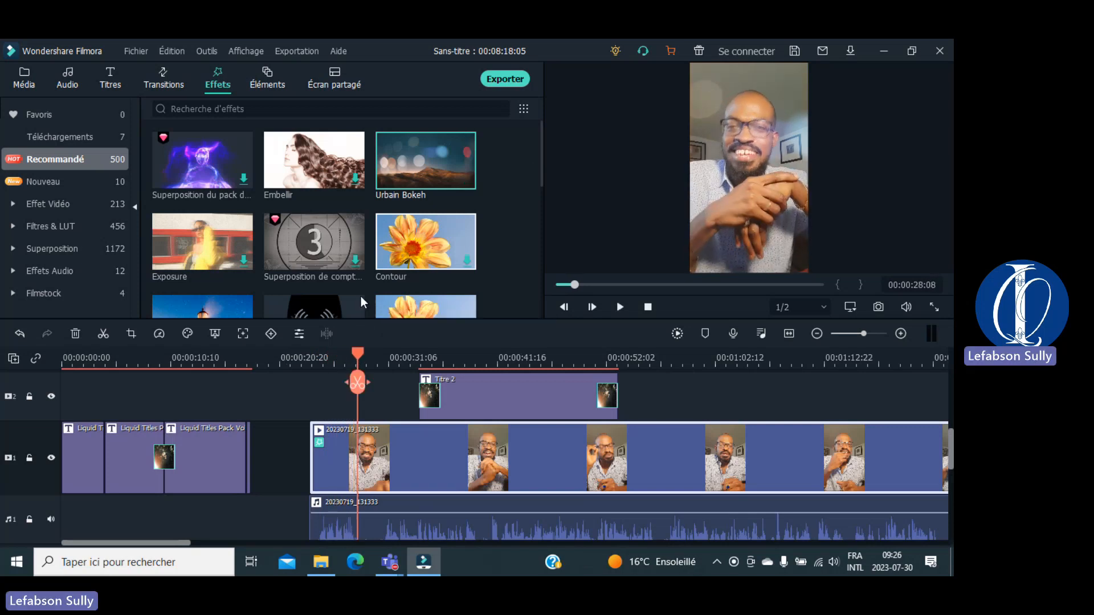
Step: Undo the Bokeh effect and slide Titre 2 later, past 00:00:41
key(ctrl+z)
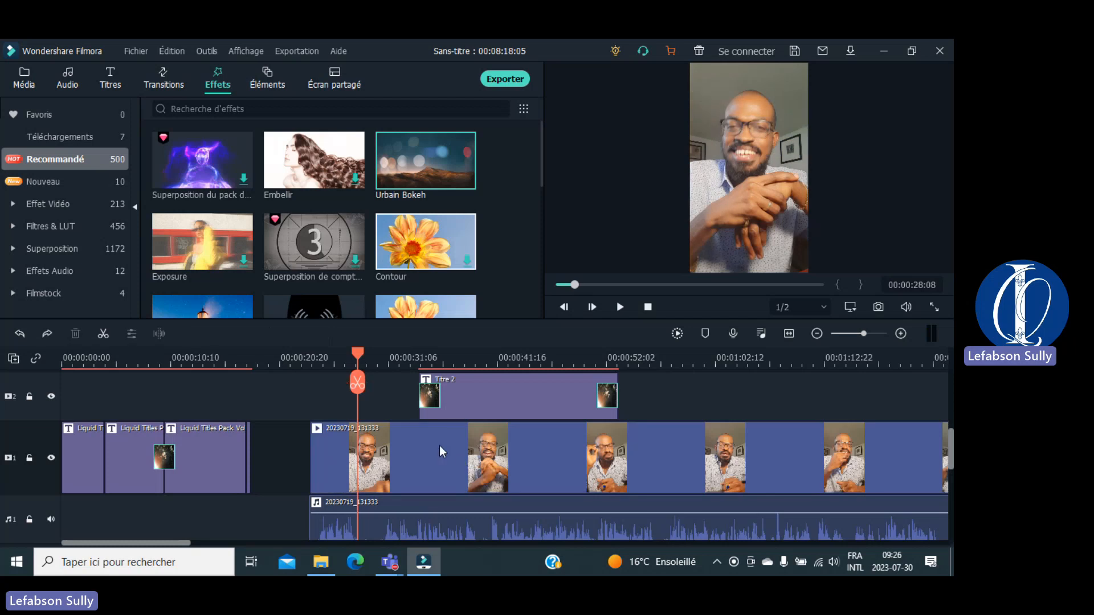
drag(358, 352, 399, 360)
drag(487, 391, 601, 415)
Step: Split the talking-head clip at about 00:00:41, add Urbain Bokeh to the first part, and preview
drag(399, 351, 488, 356)
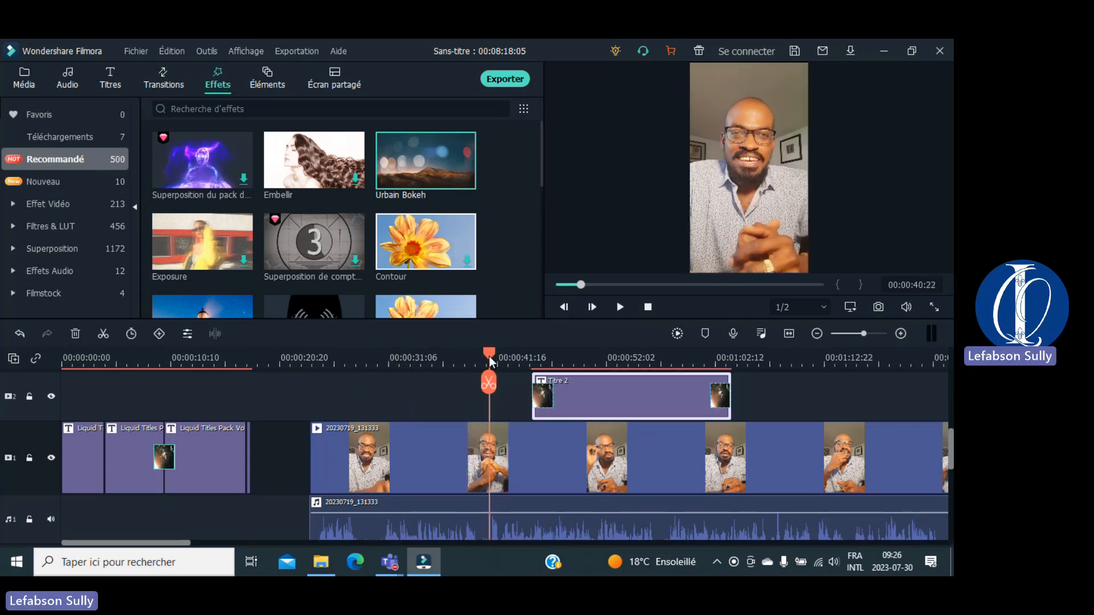
click(487, 388)
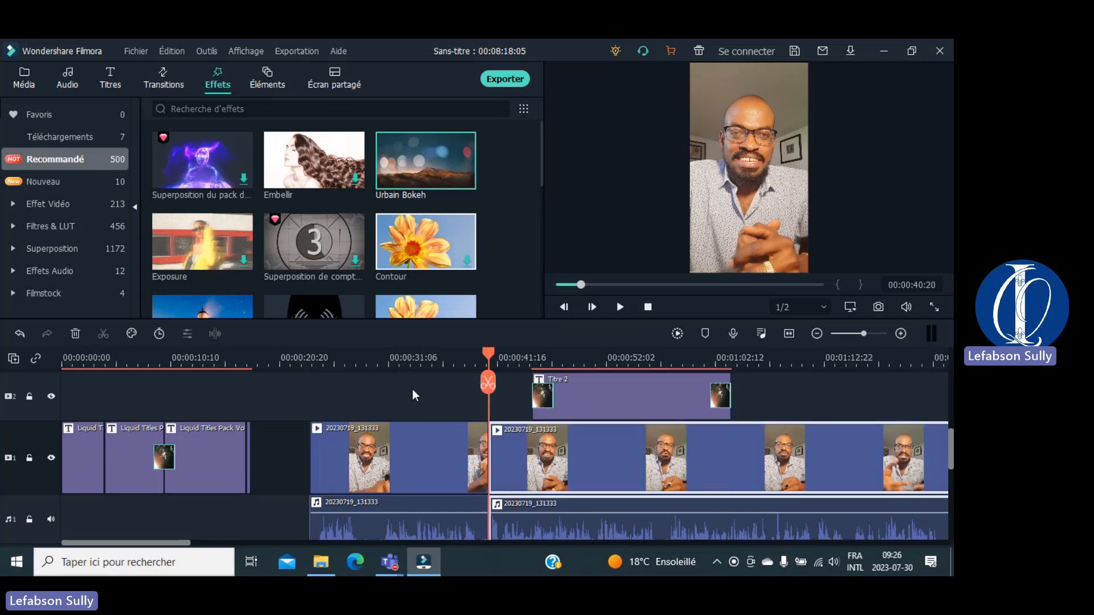
drag(408, 161, 373, 442)
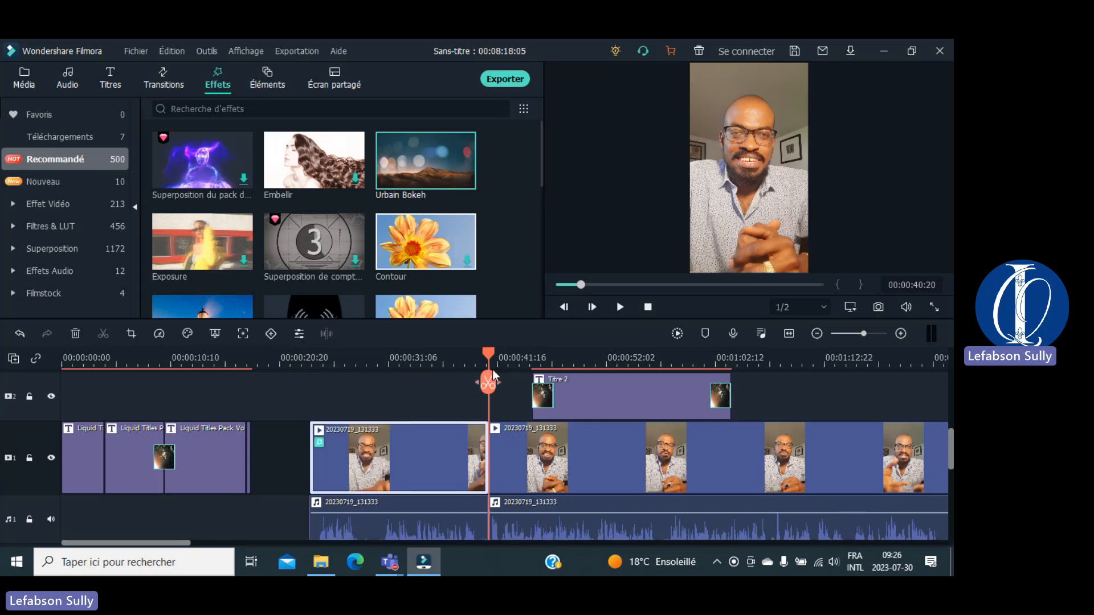
drag(490, 353, 303, 375)
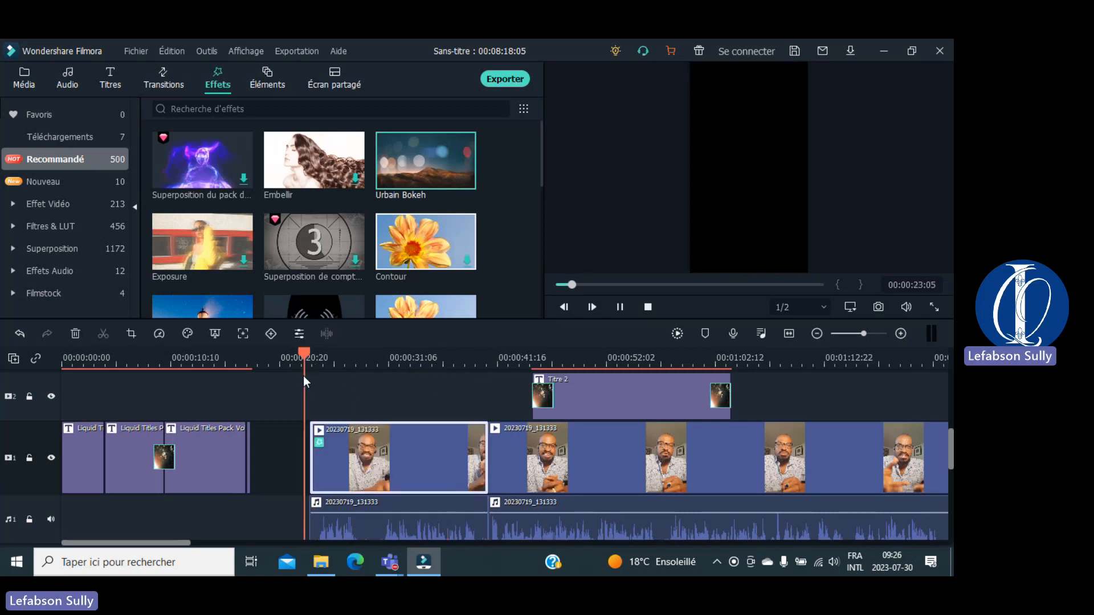
key(space)
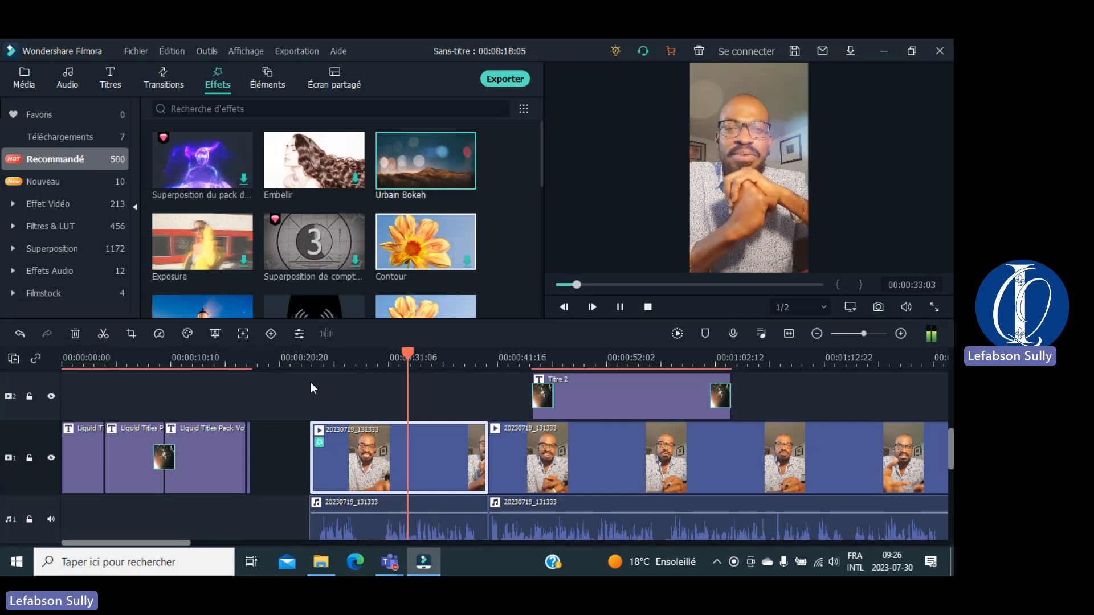
drag(422, 354, 459, 364)
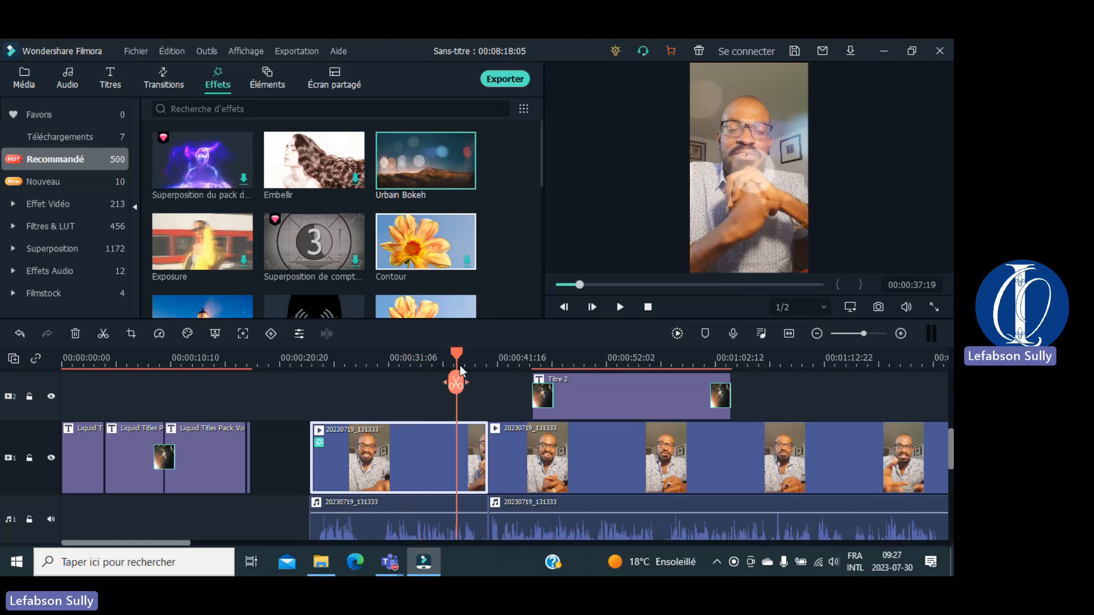
key(space)
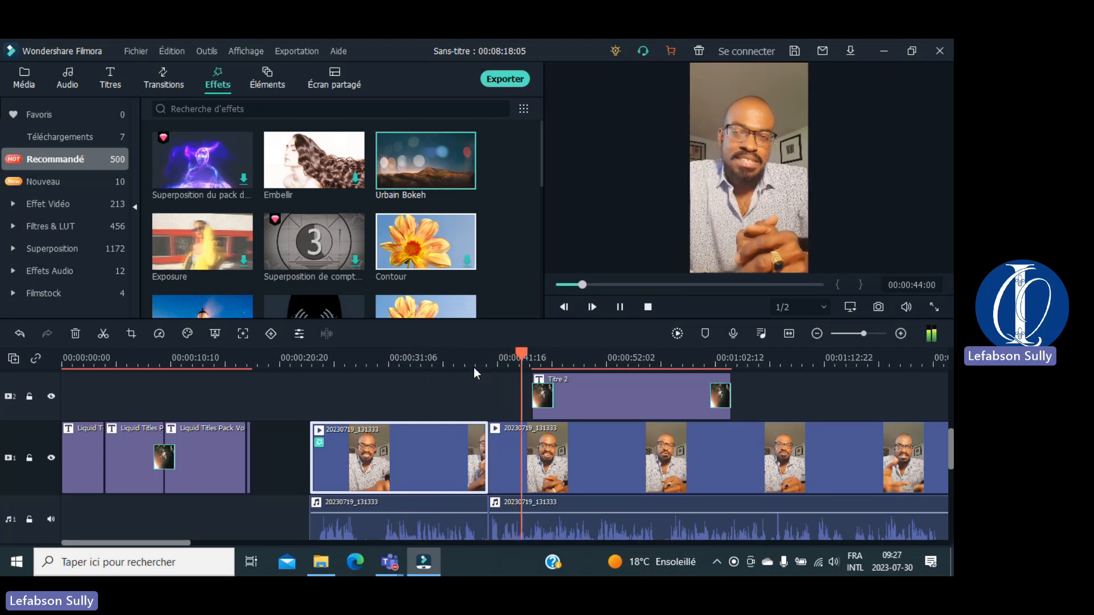
key(space)
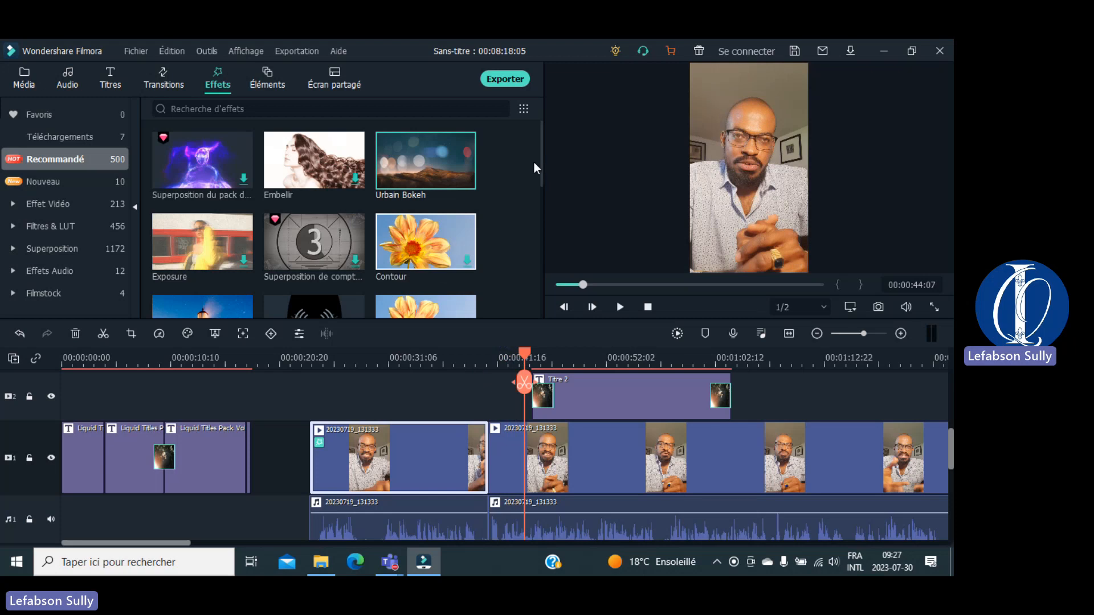
Step: Scroll through the Effets grid, then switch the library to Éléments
drag(542, 166, 544, 306)
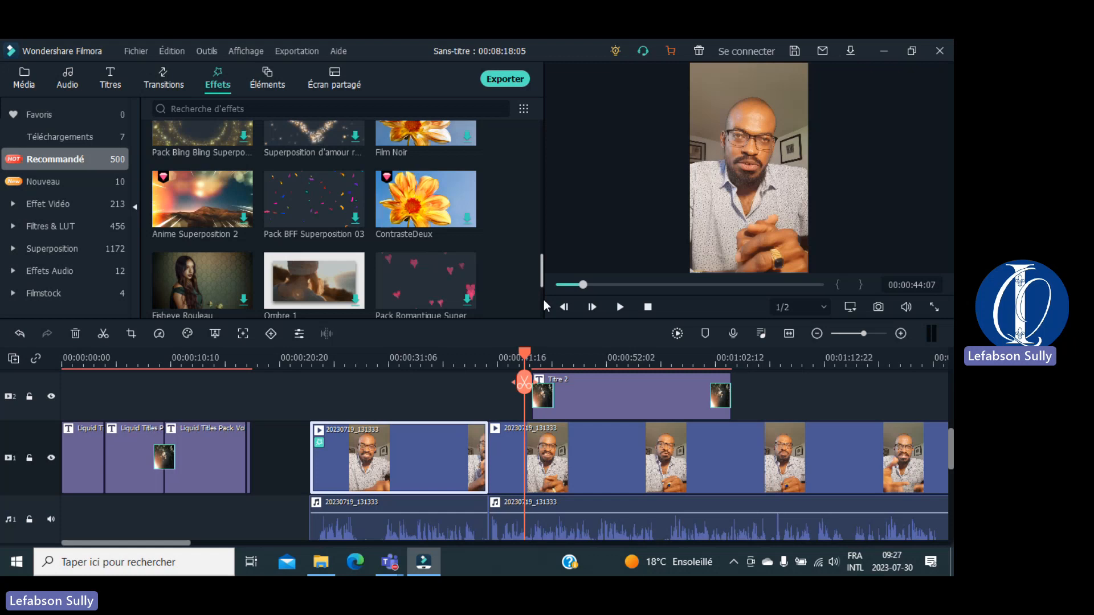
drag(544, 300, 545, 311)
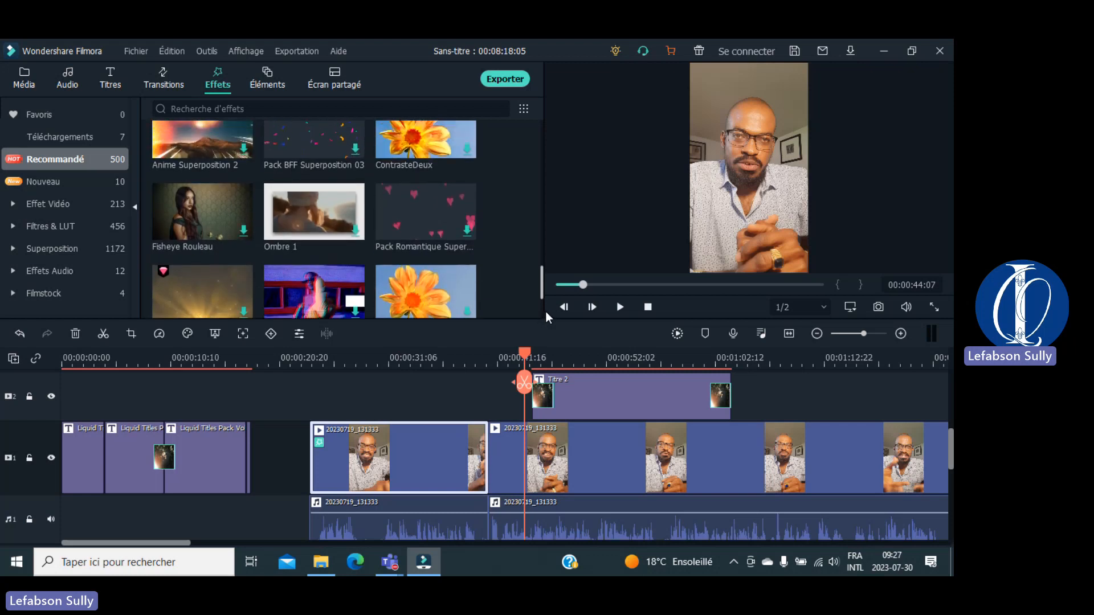
click(280, 86)
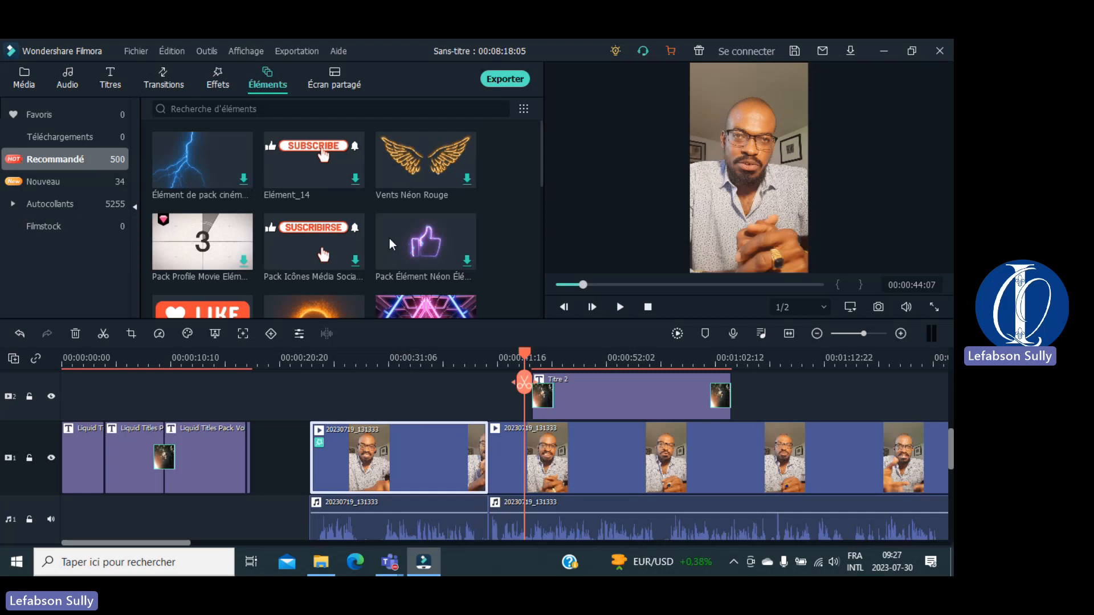
Step: Add the Elément_14 subscribe sticker to track 2 before Titre 2 and preview it
click(305, 149)
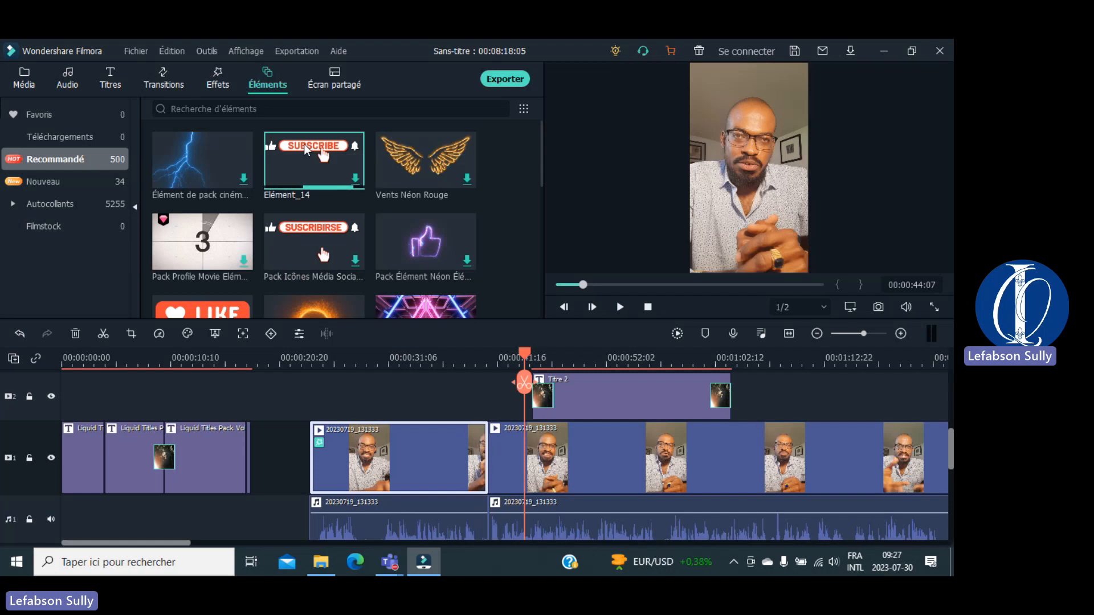
drag(305, 149, 305, 403)
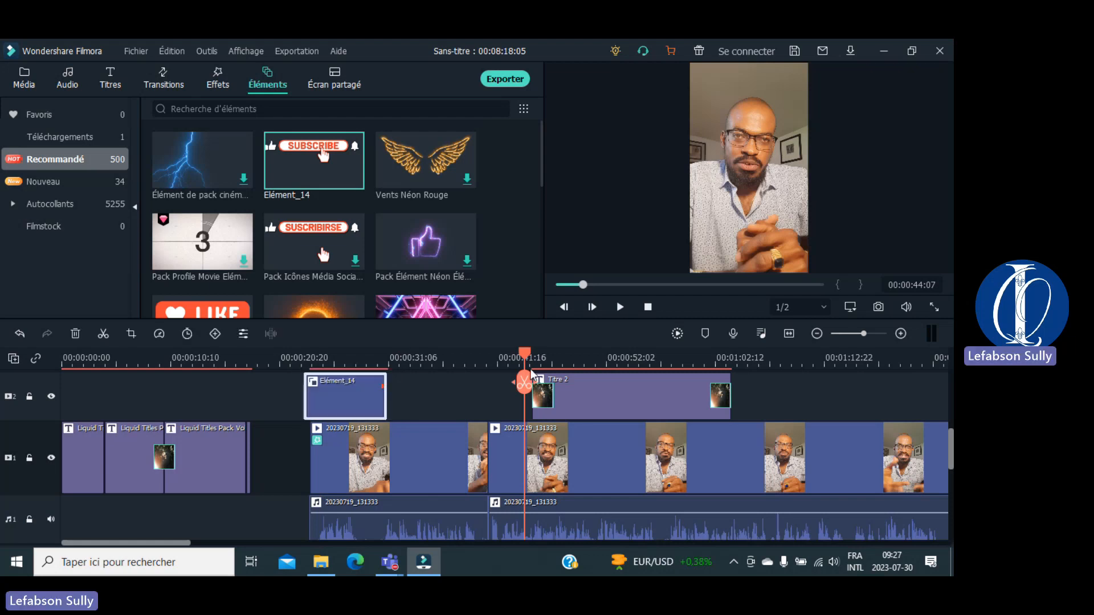
click(308, 369)
click(295, 366)
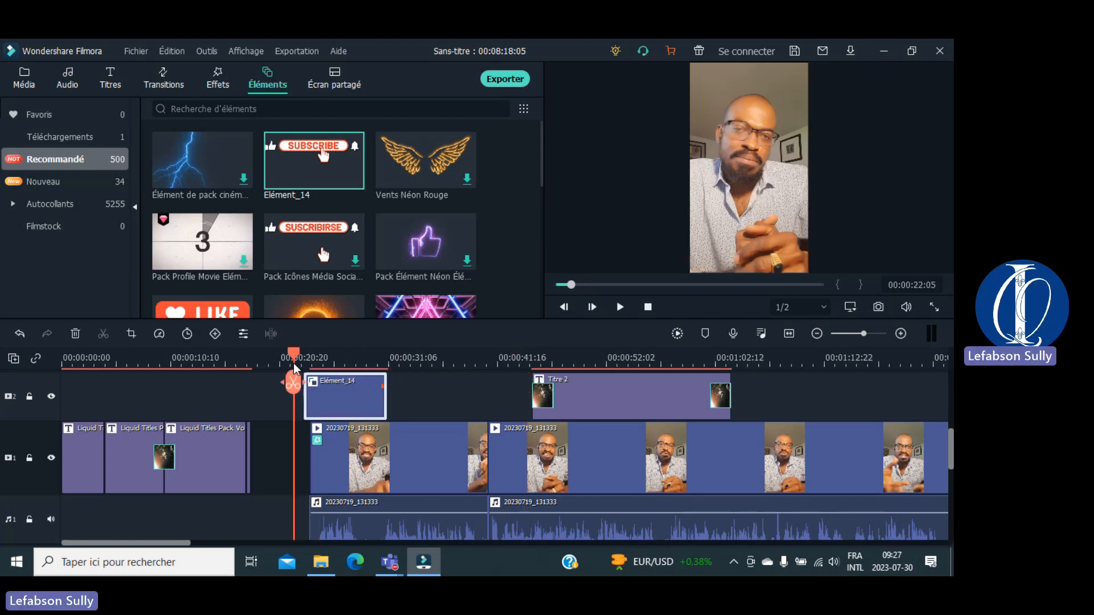
key(space)
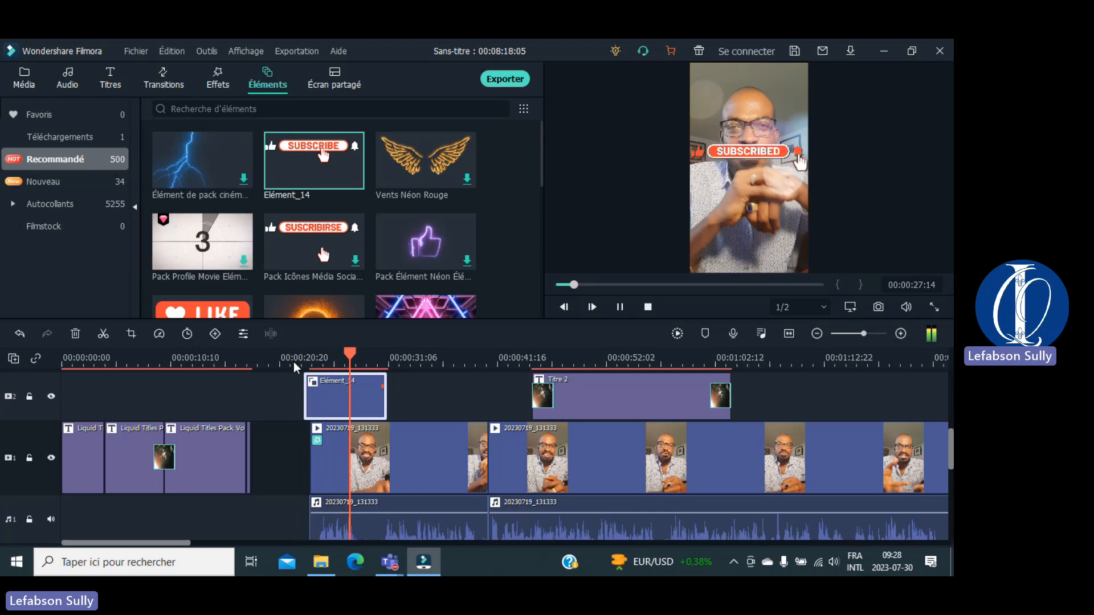
key(space)
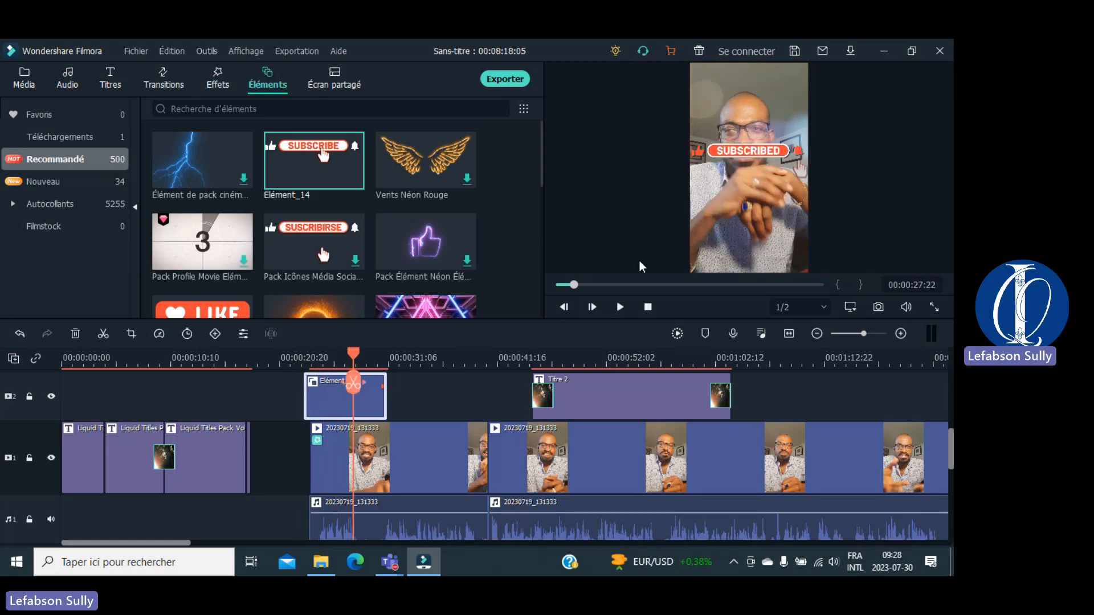
Step: Resize the SUBSCRIBED sticker and move it near the bottom of the frame
click(758, 151)
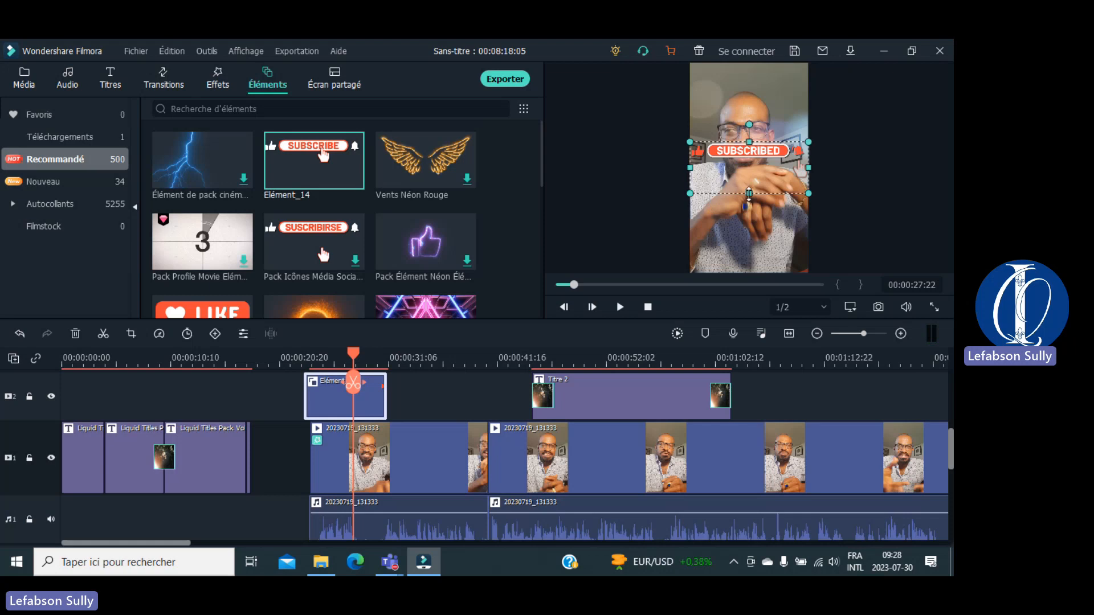
drag(749, 193, 772, 183)
drag(743, 135, 739, 243)
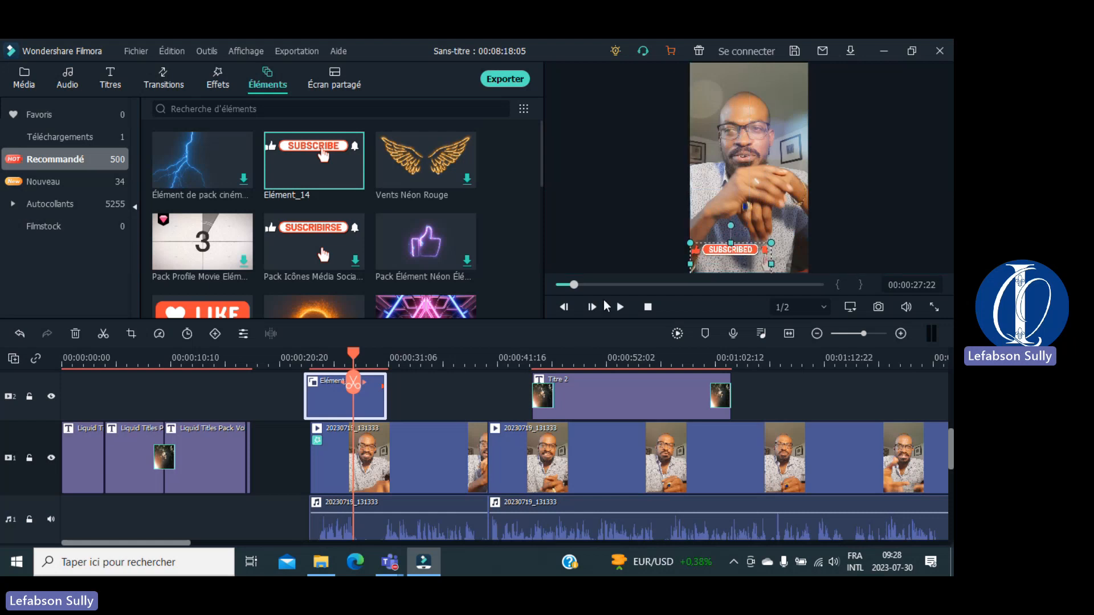
key(space)
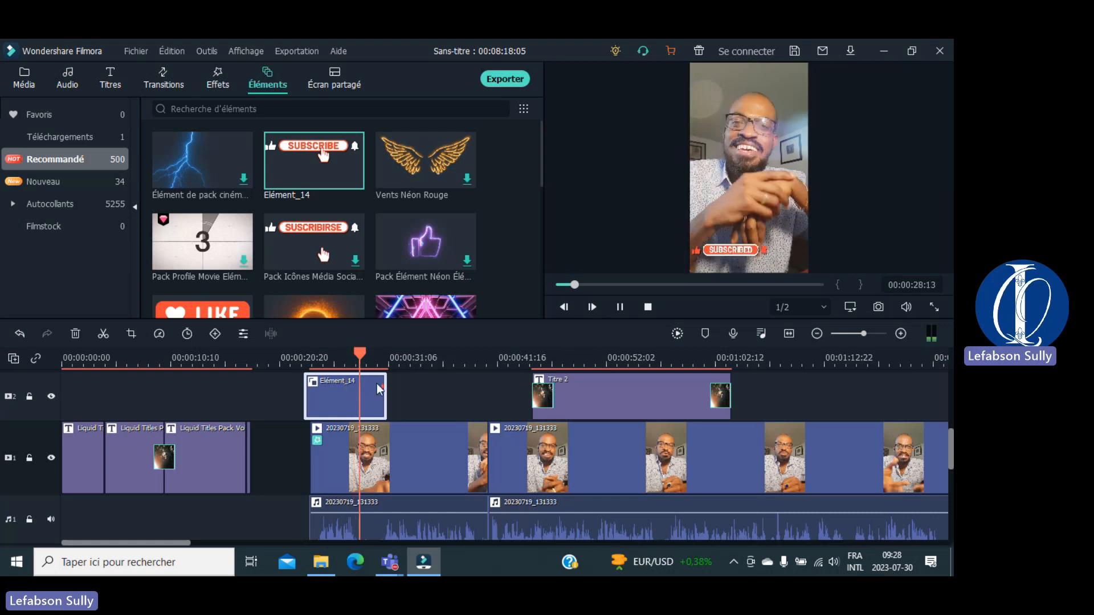
key(space)
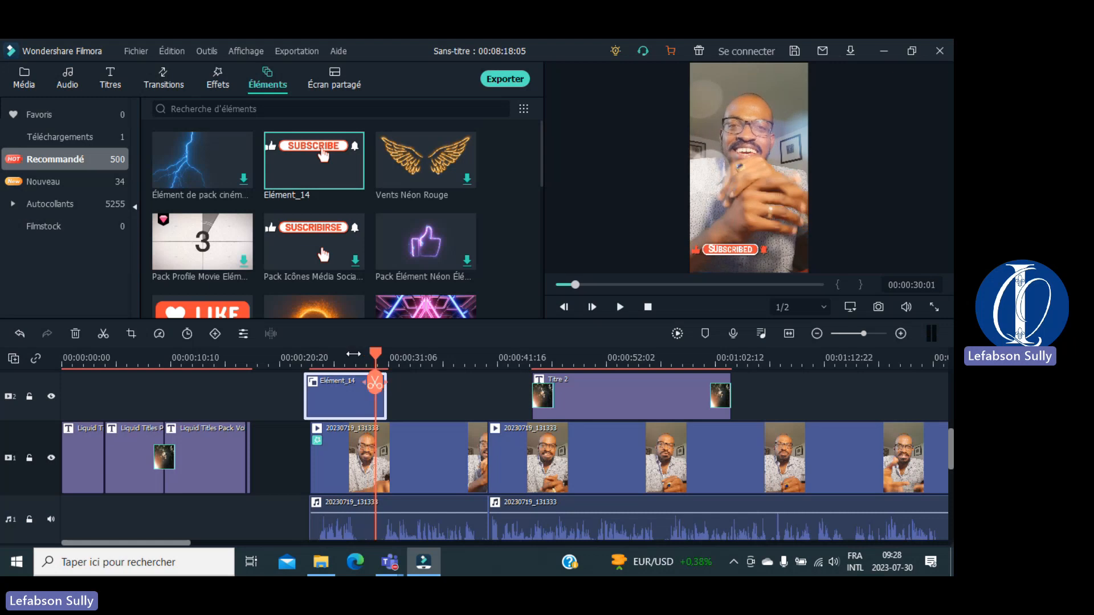
Step: Preview the neon thumbs-up element and shift Titre 2 later on track 2
click(423, 257)
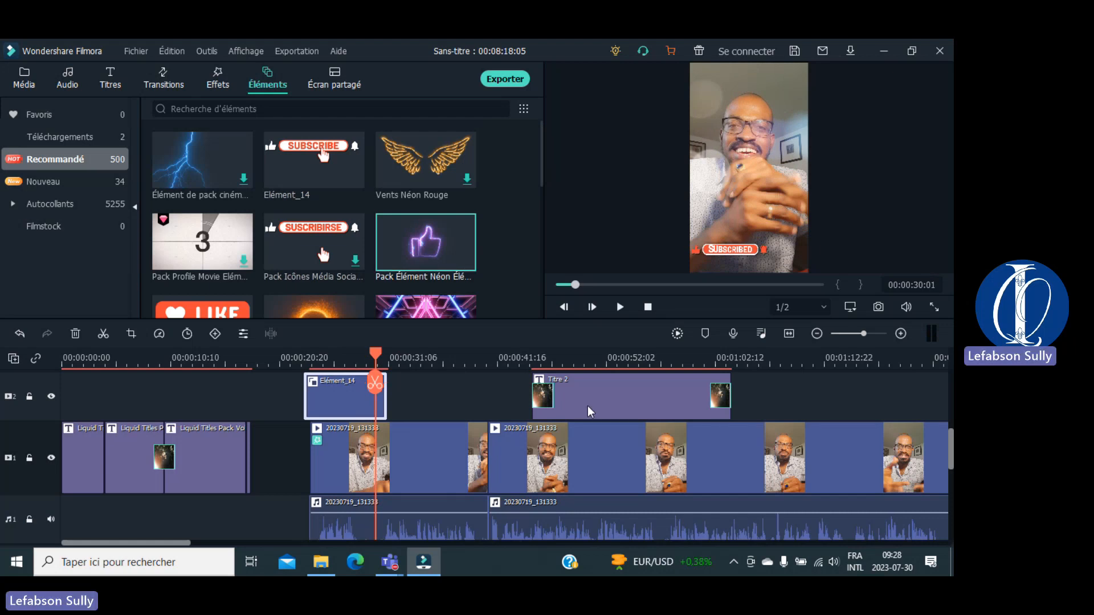
drag(587, 408, 646, 409)
mouse_move(444, 235)
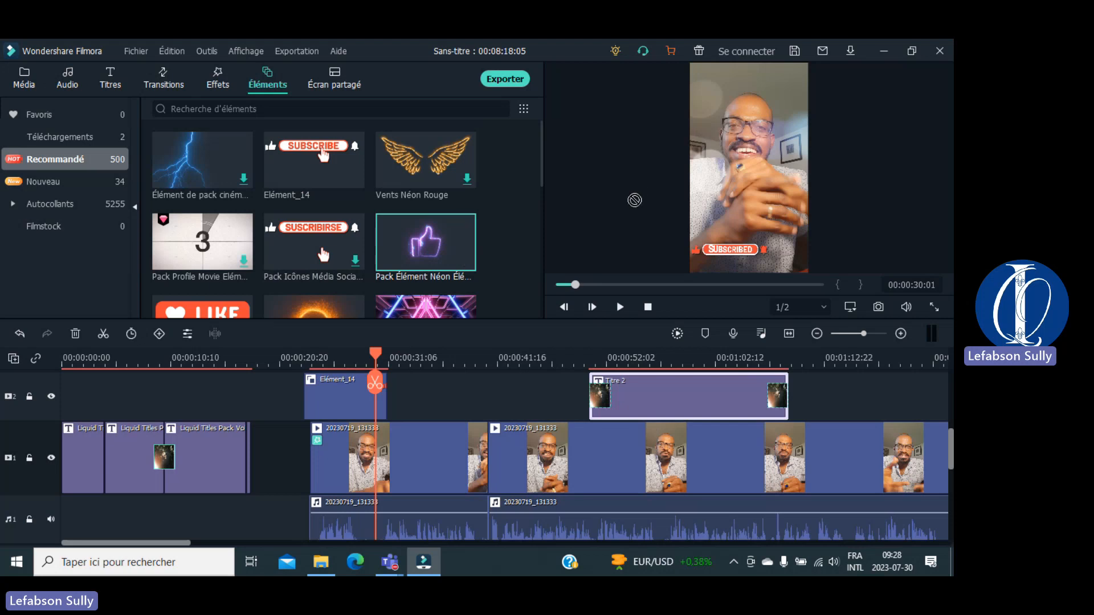
Step: Place the neon thumbs-up element on track 2 after Elément_14 and play it
click(453, 385)
drag(453, 385, 453, 387)
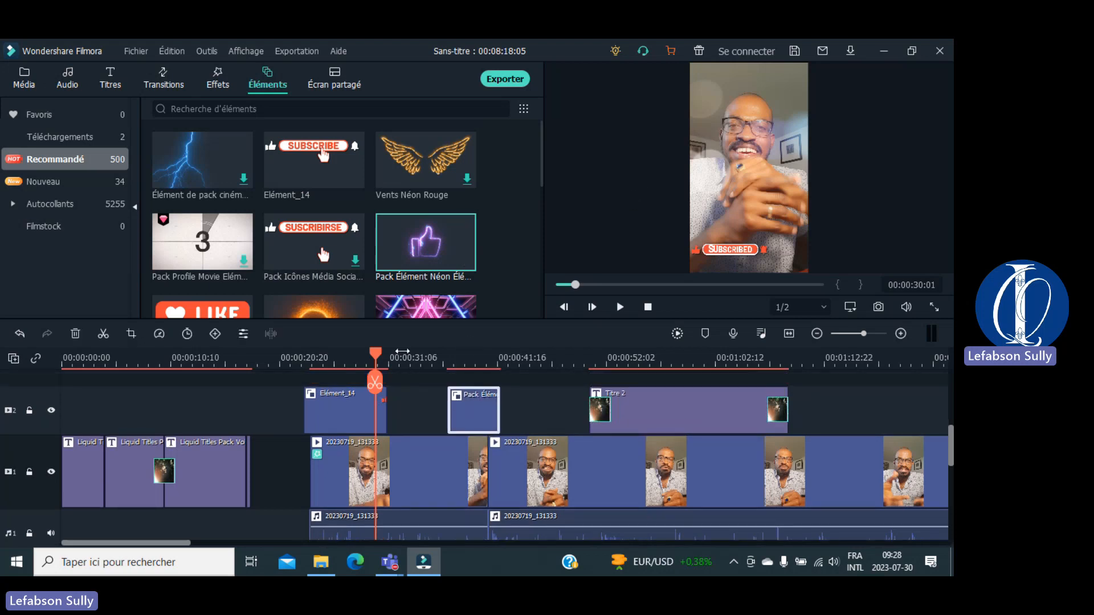
drag(376, 352, 430, 354)
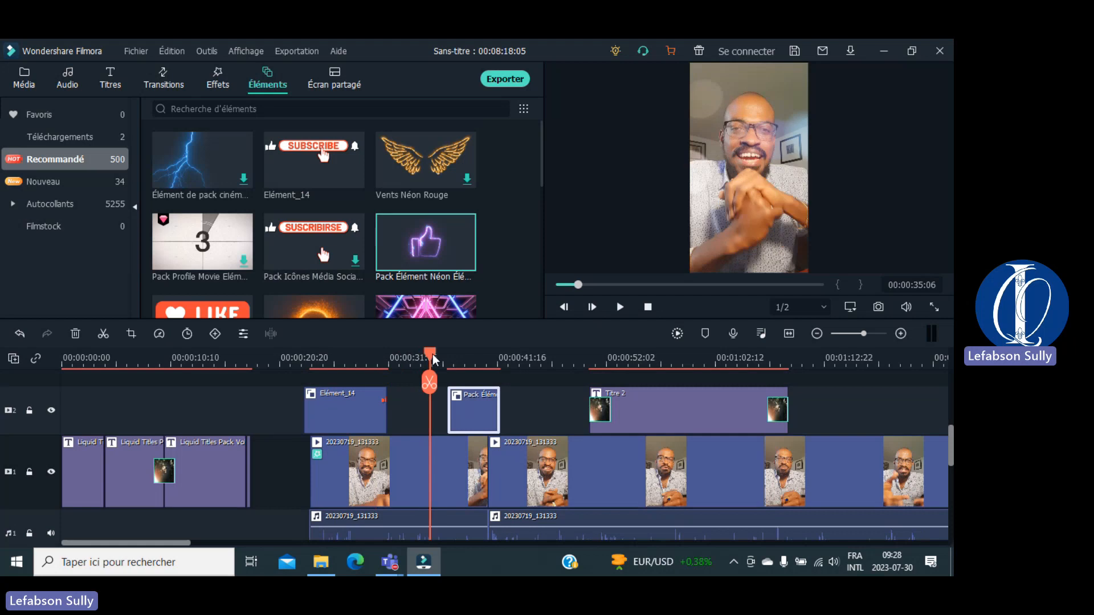
key(space)
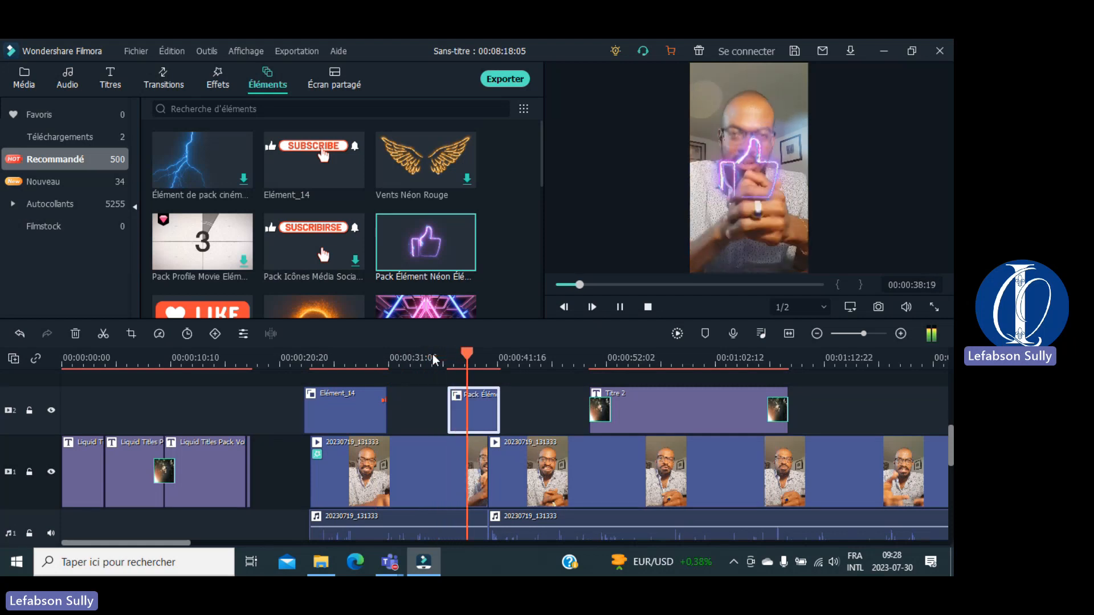
key(space)
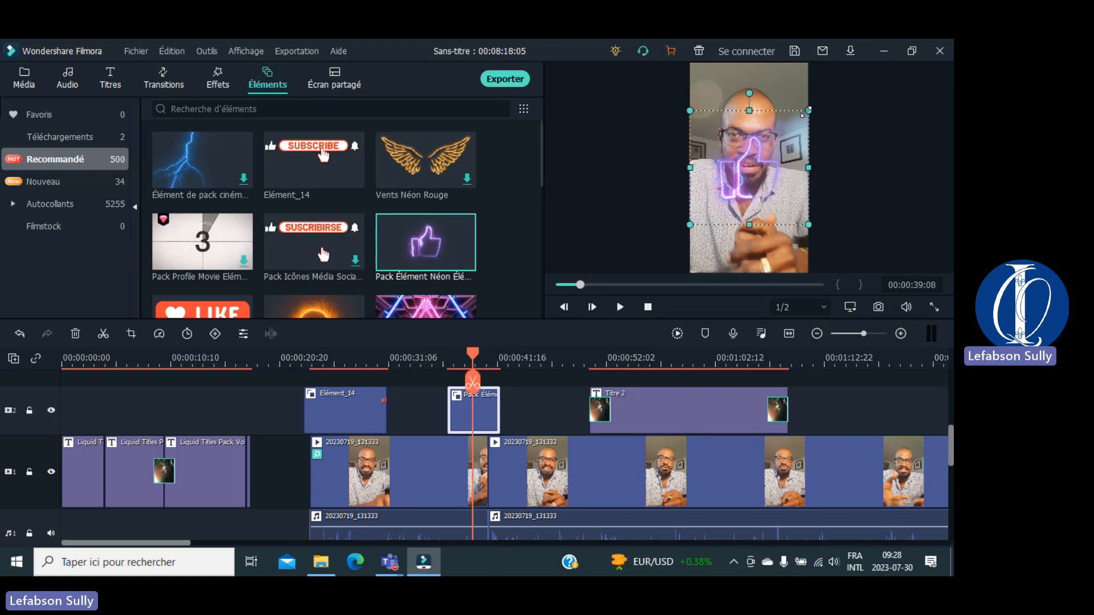
Step: Shrink the thumbs-up, move it to the frame's lower right, and replay
drag(807, 110, 762, 155)
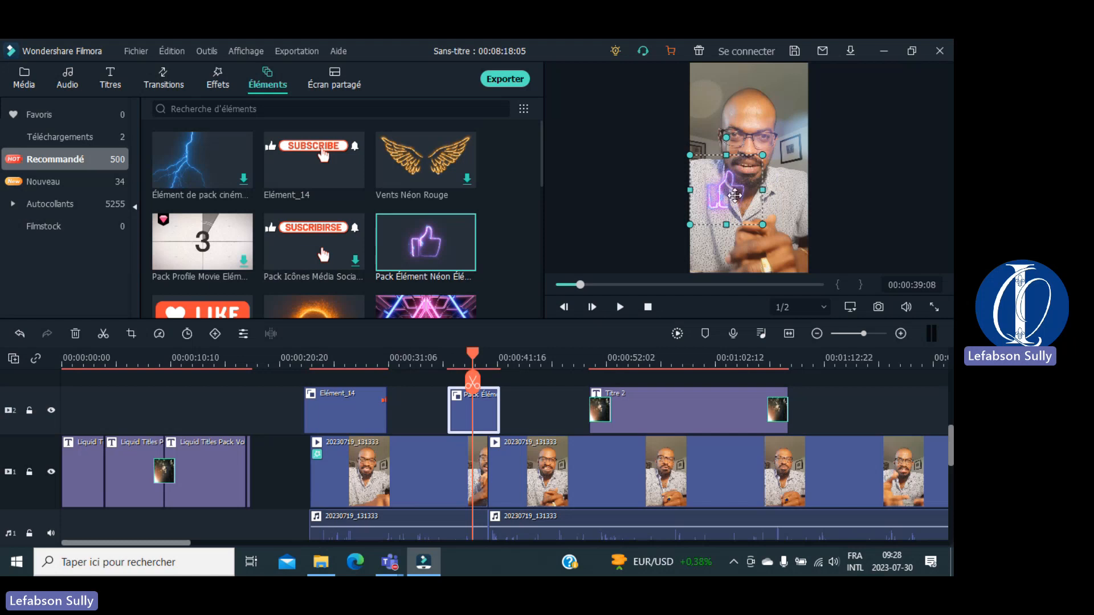
drag(735, 194, 796, 260)
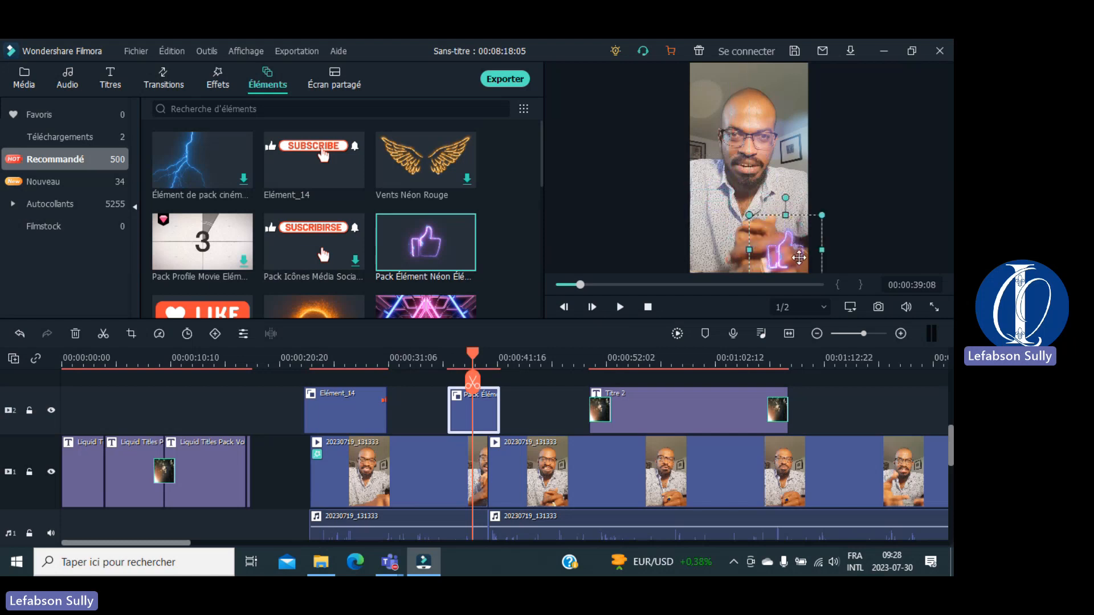
click(840, 235)
key(space)
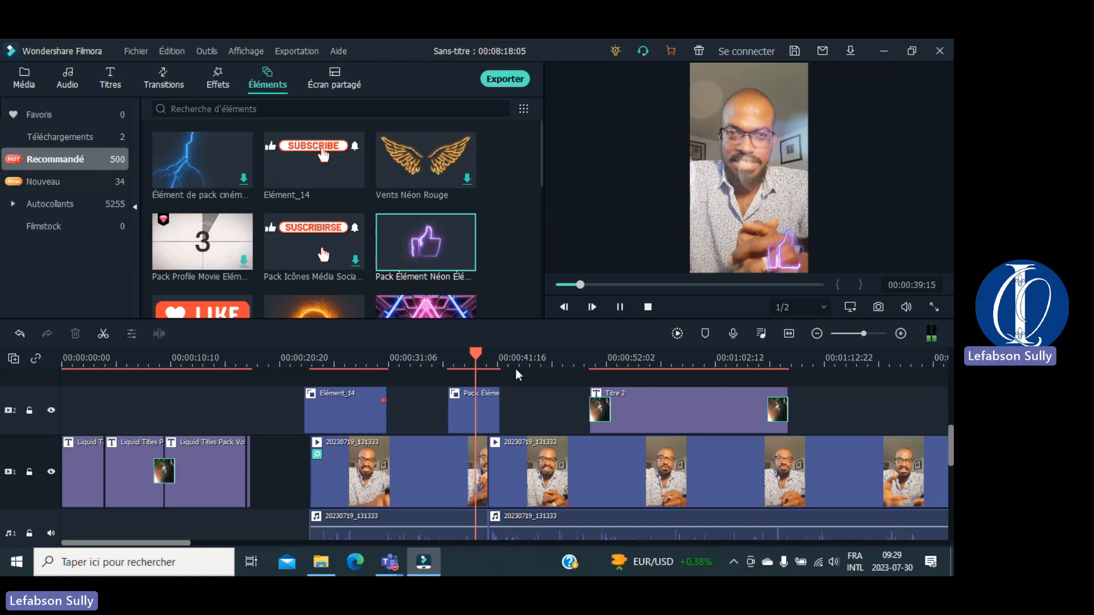
key(space)
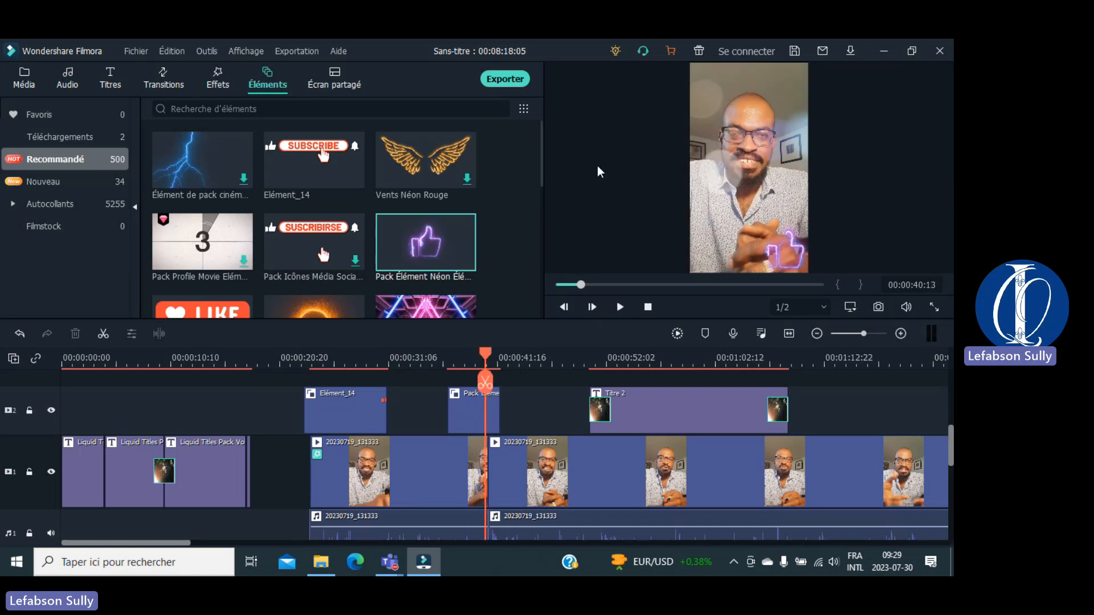
Step: Scroll to the end of the Éléments grid and timeline, and add the END sticker near 00:05:22
drag(540, 146, 536, 202)
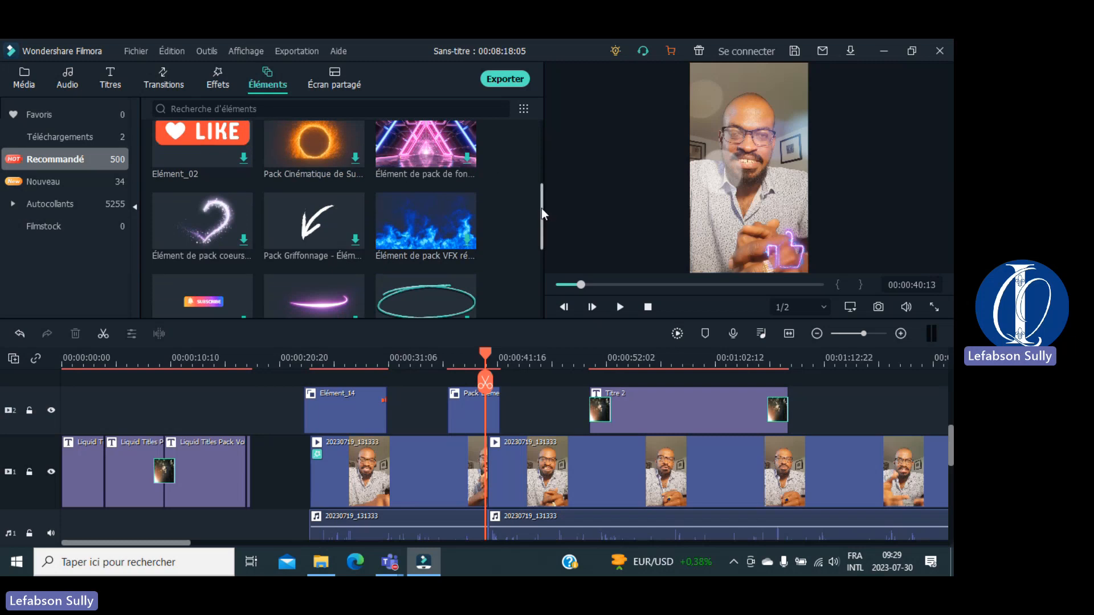
drag(541, 209, 539, 257)
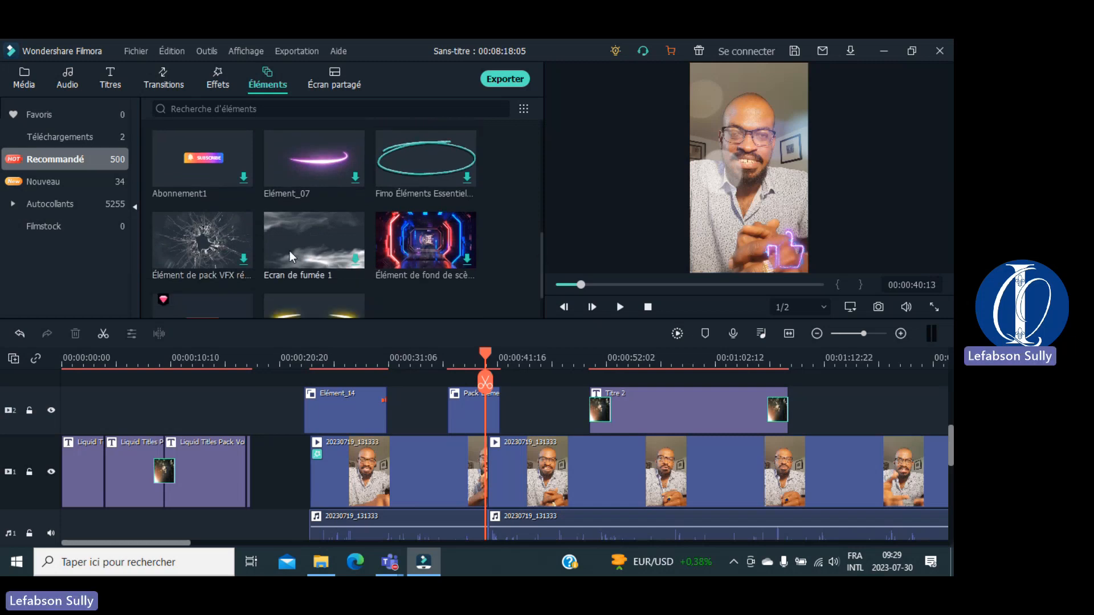
drag(541, 264, 537, 297)
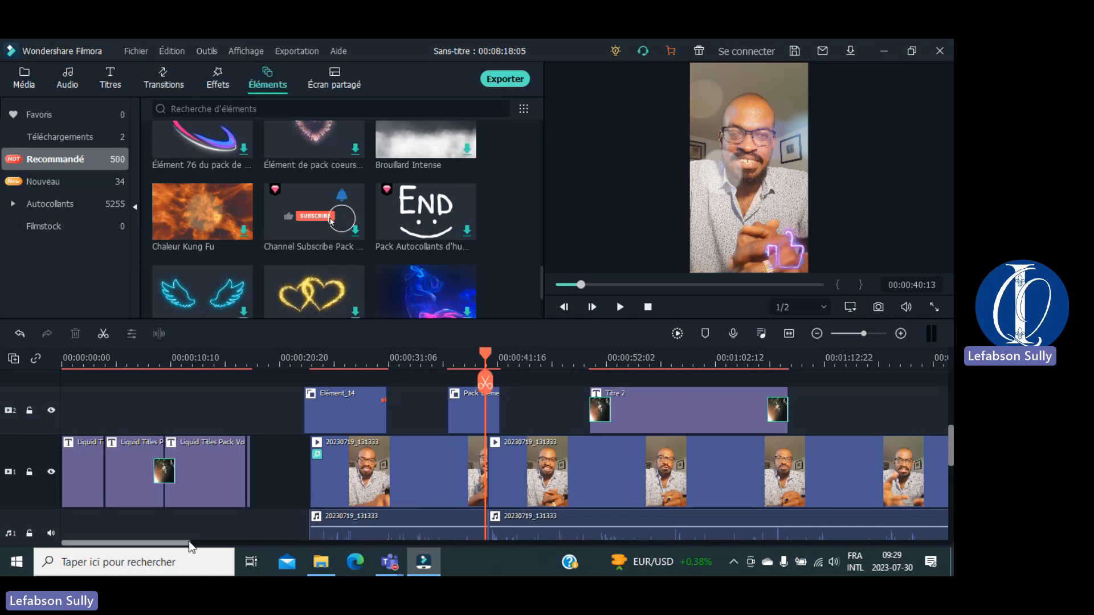
drag(185, 541, 616, 465)
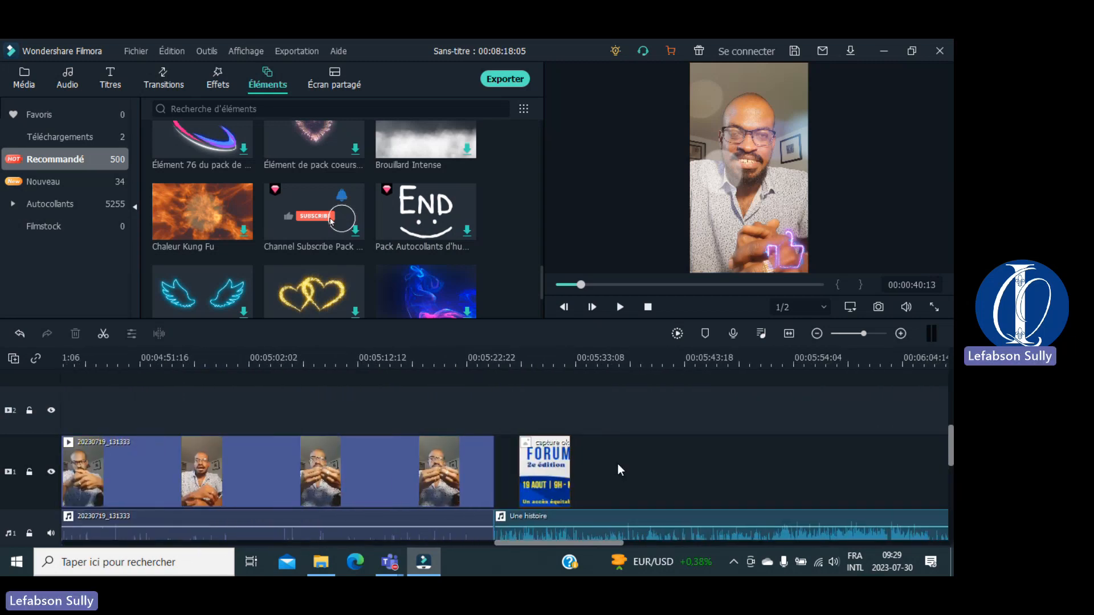
click(419, 216)
drag(419, 216, 470, 406)
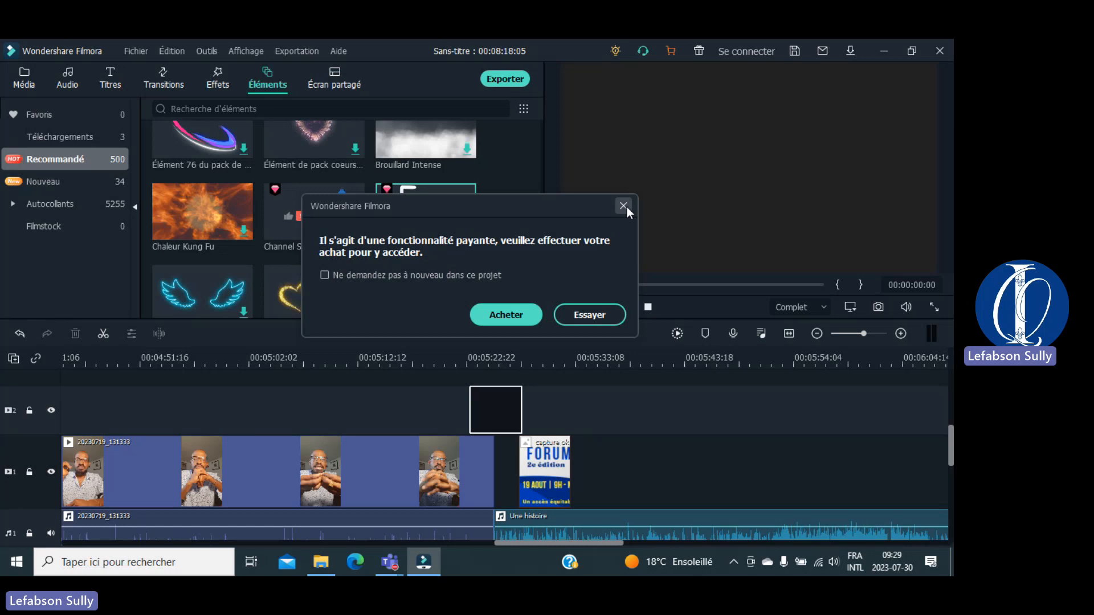
Step: Accept the paid-feature trial, scrub to the END sticker, and shrink it centred in the frame
click(594, 316)
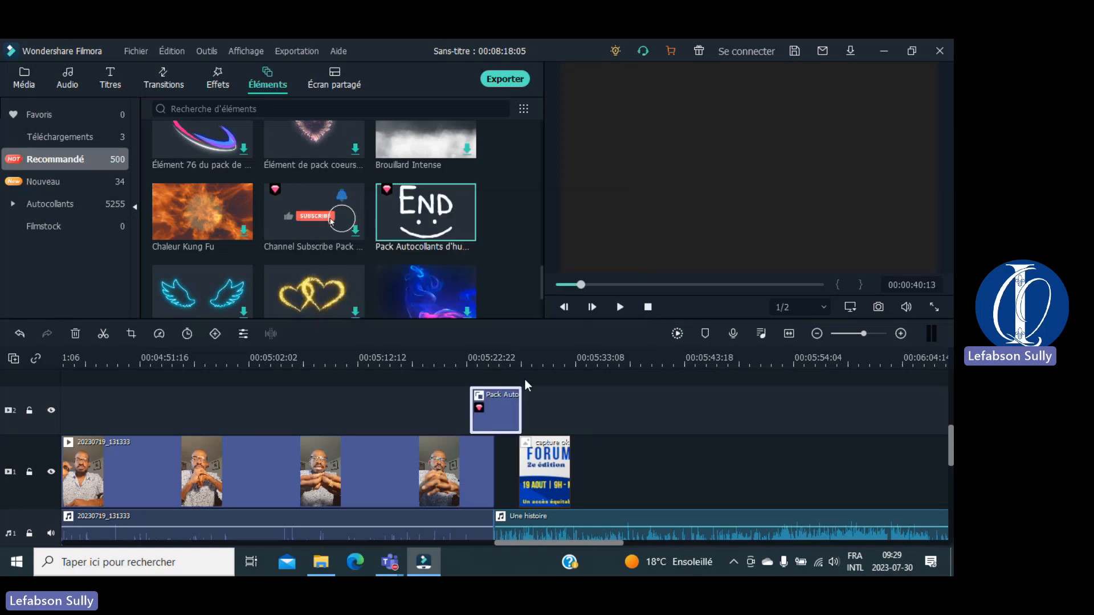
click(453, 390)
click(459, 363)
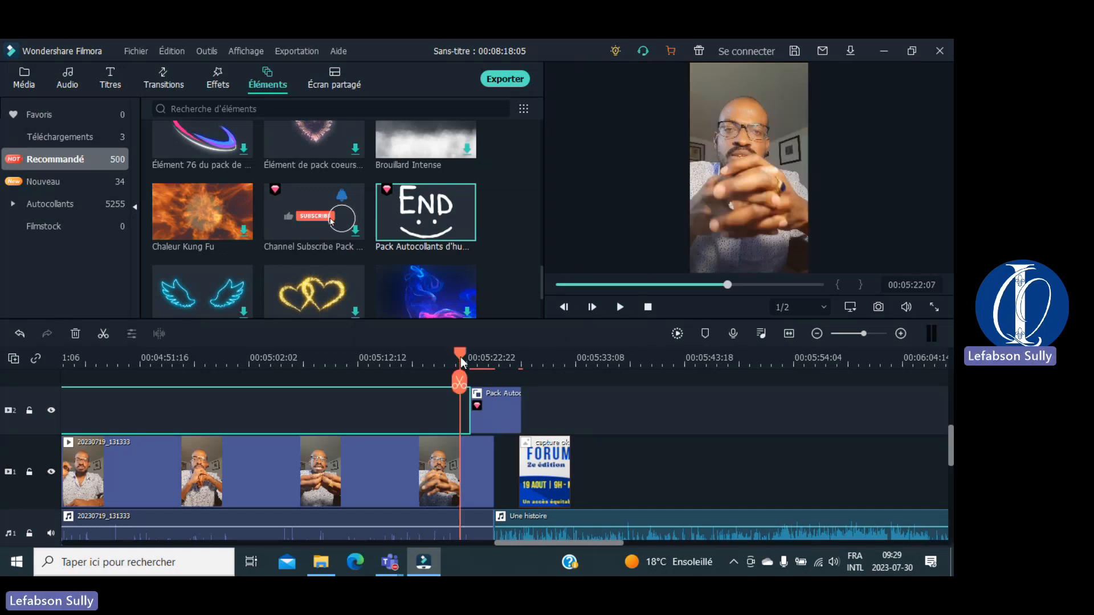
drag(460, 357, 500, 360)
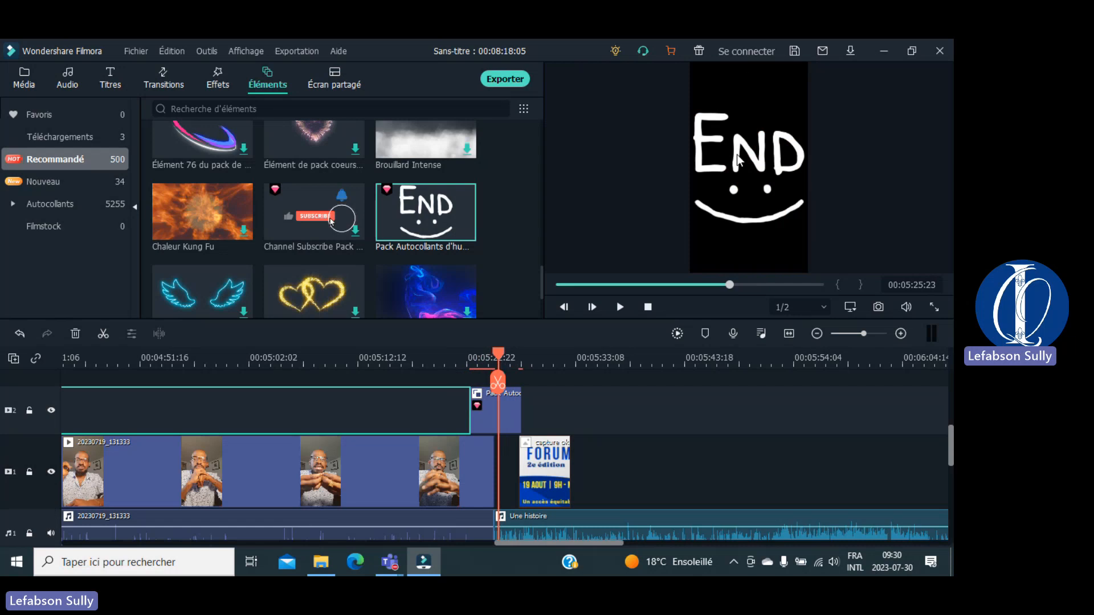
click(736, 180)
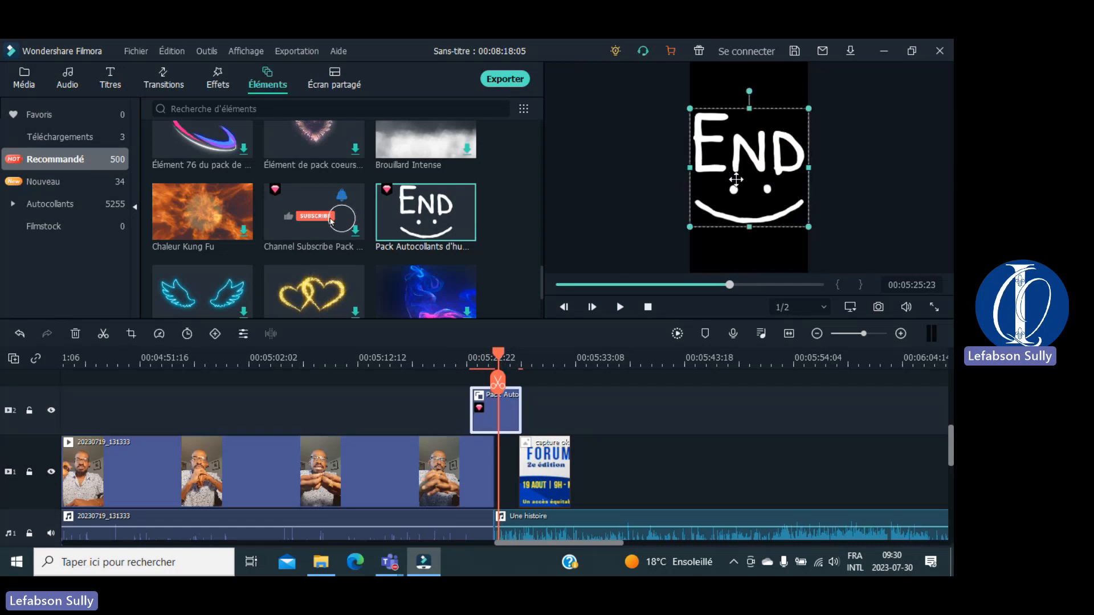
drag(809, 109, 761, 222)
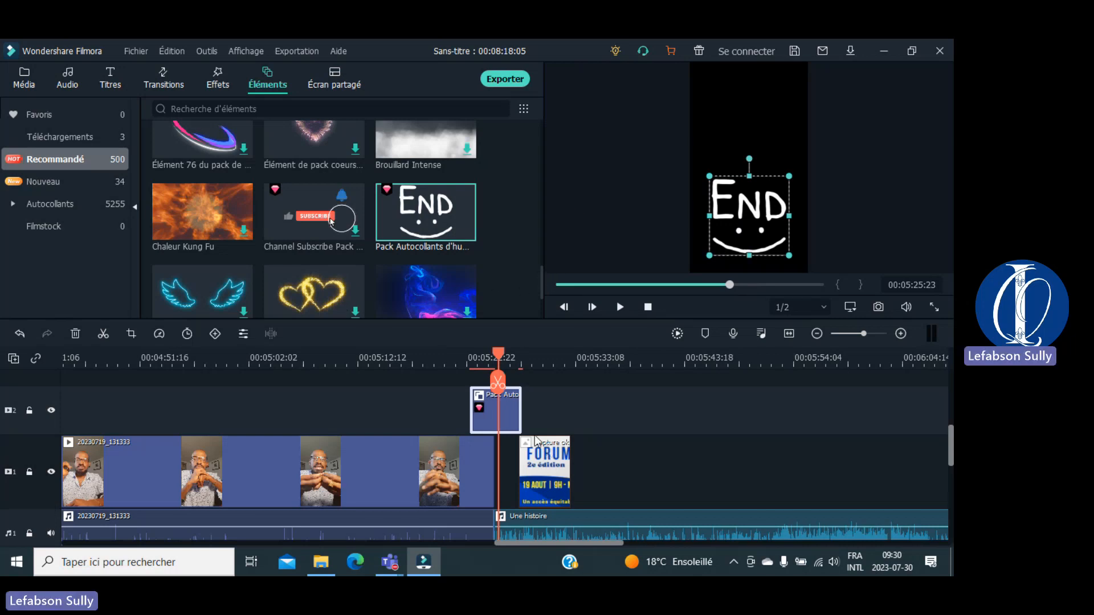
Step: Move the FORUM image later, add the golden hearts element after the END sticker, and play it
click(537, 454)
drag(538, 454, 661, 454)
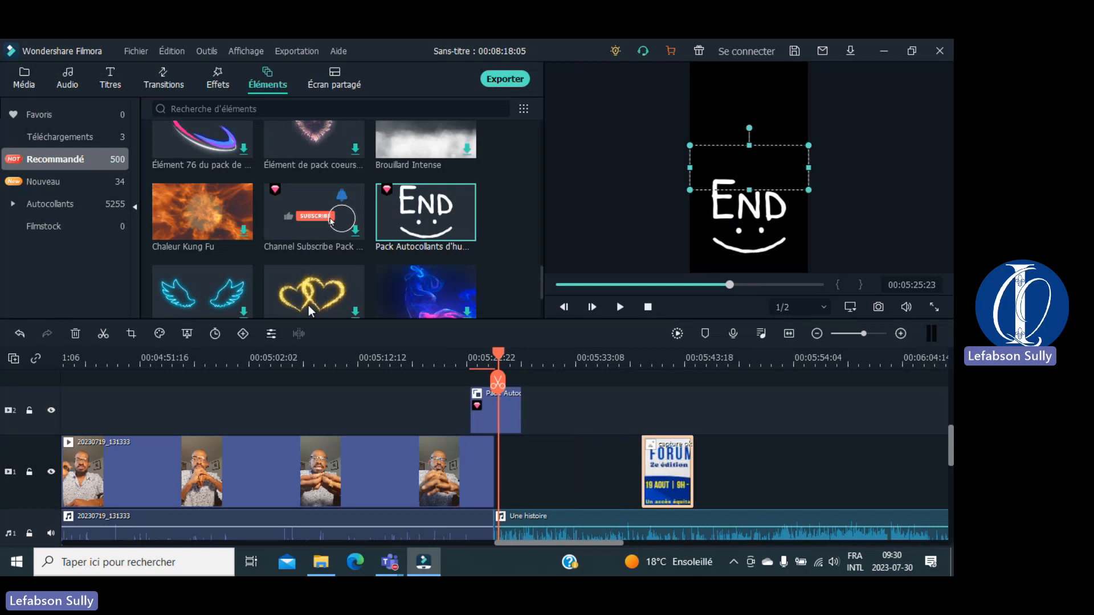
drag(309, 298, 527, 476)
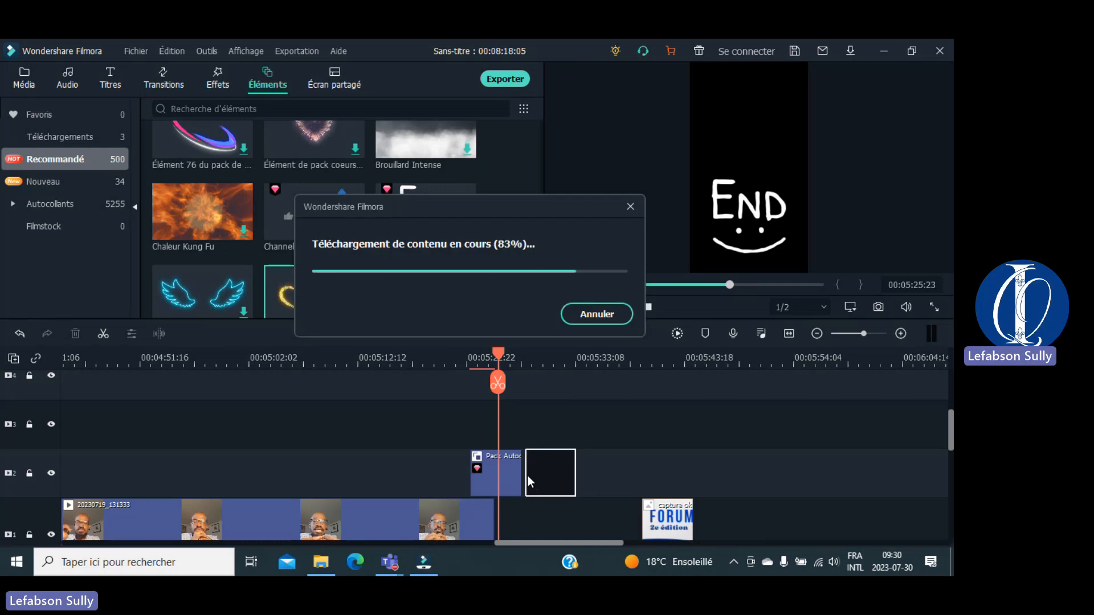
key(space)
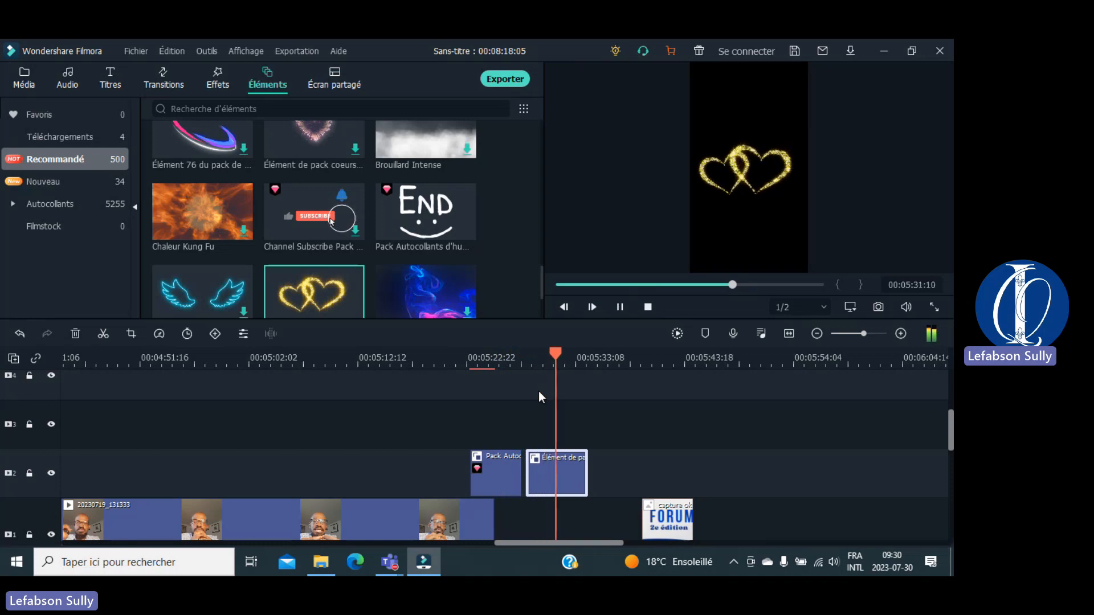
key(space)
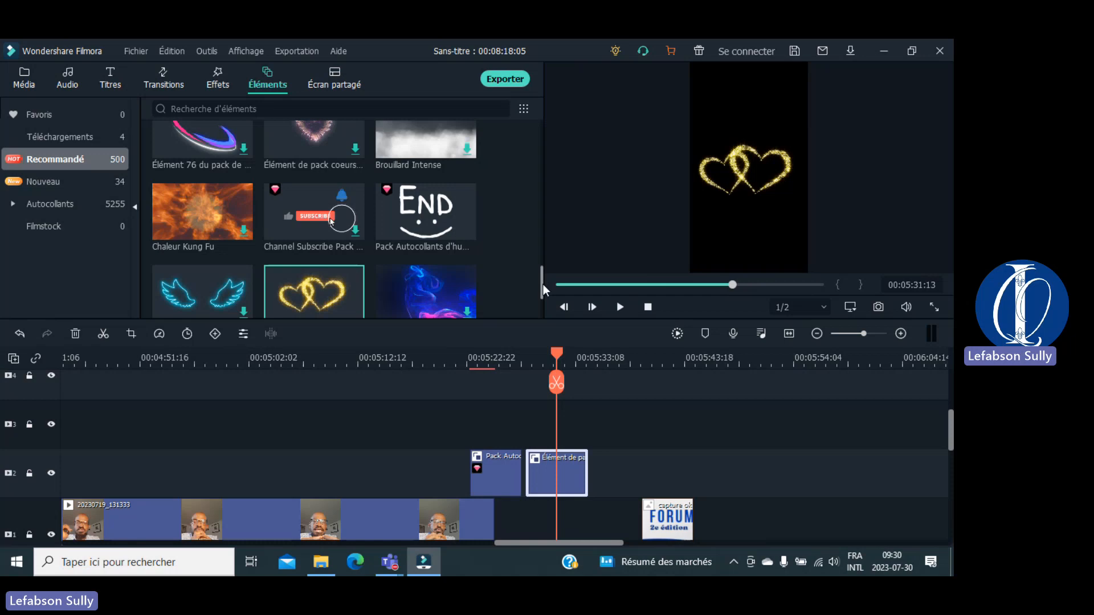
Step: Scroll through the Éléments grid and switch to the Écran partagé split-screen templates
drag(542, 285, 544, 312)
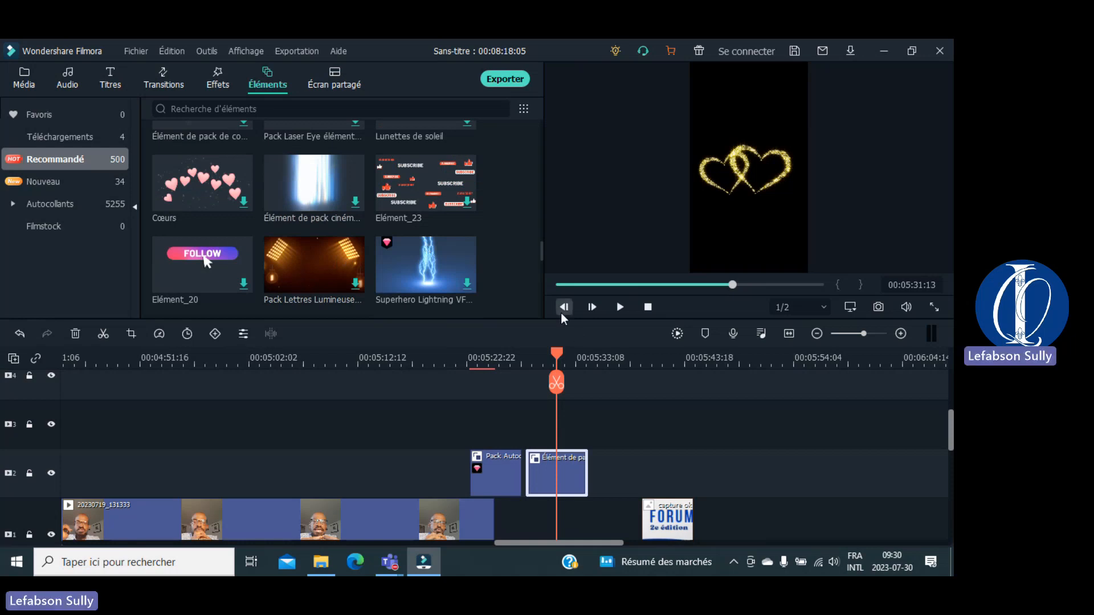
drag(541, 248, 543, 305)
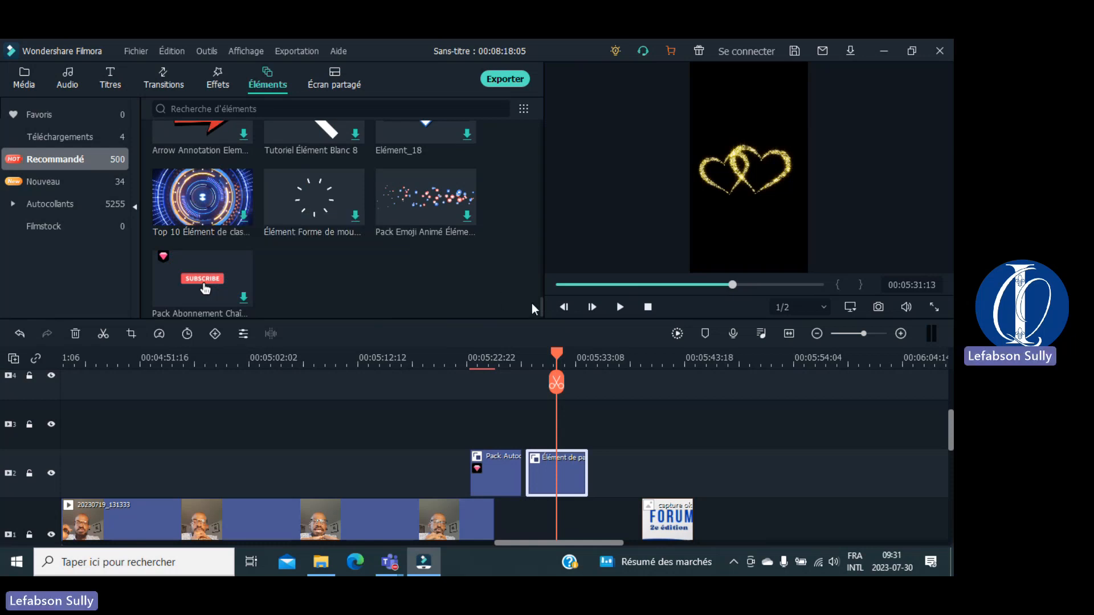
drag(543, 303, 546, 127)
click(340, 84)
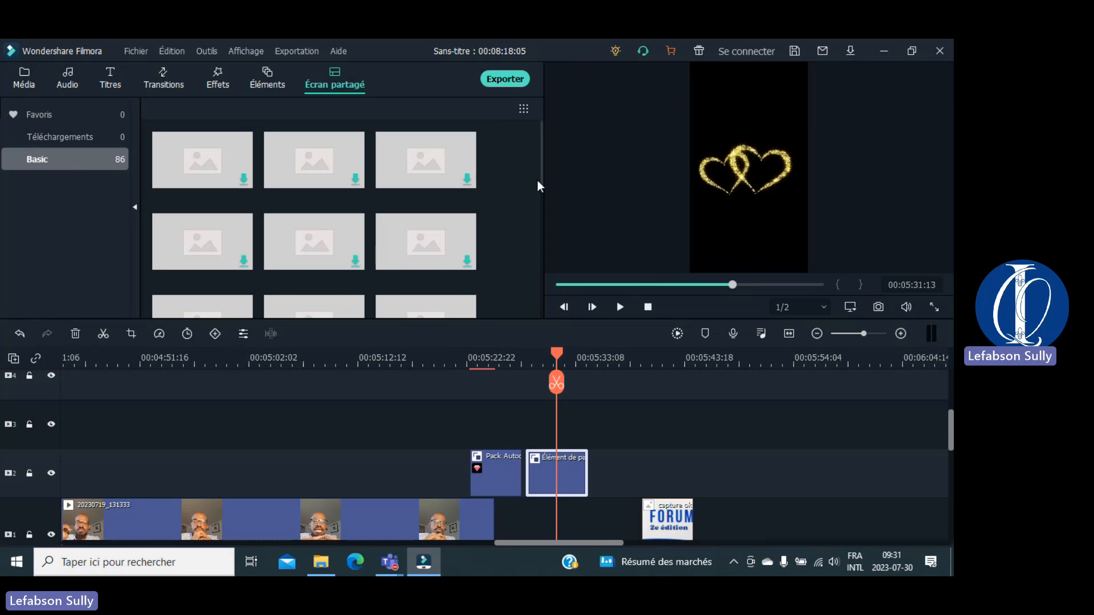
Step: Place the Superposition de Noël split-screen overlay on track 3 after the hearts, preview it and confirm
drag(541, 170, 545, 69)
click(208, 176)
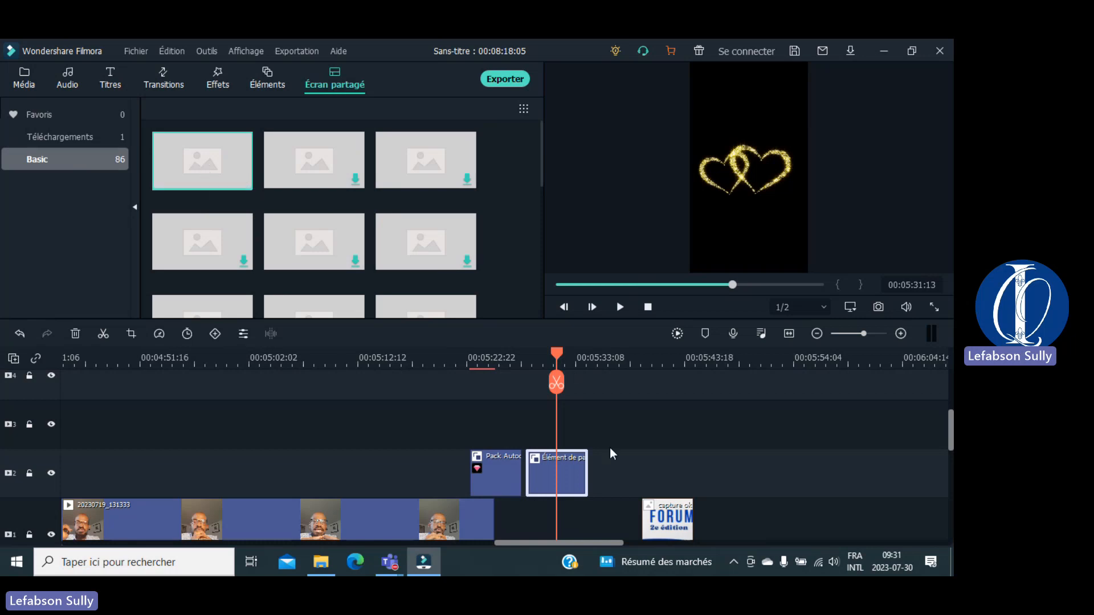
mouse_move(213, 172)
drag(212, 170, 592, 442)
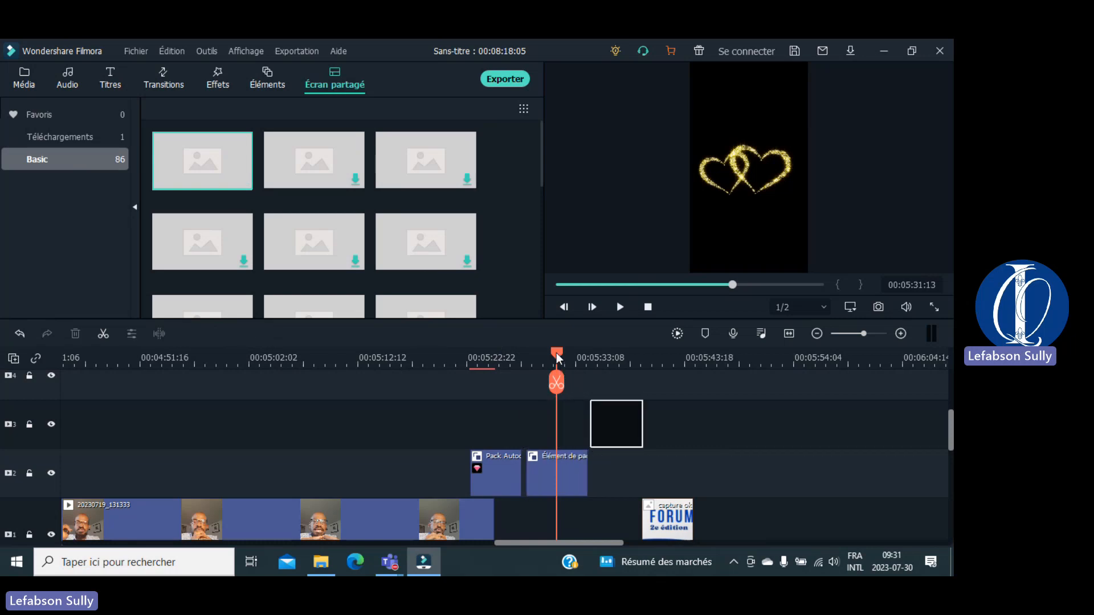
scroll(606, 356, up, 2)
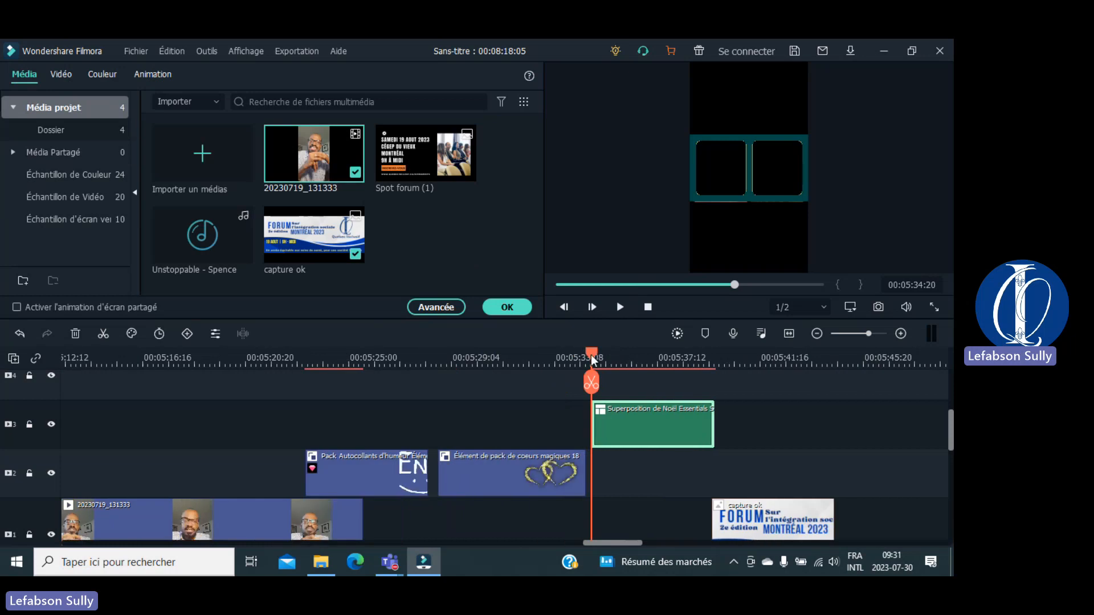
drag(590, 354, 625, 354)
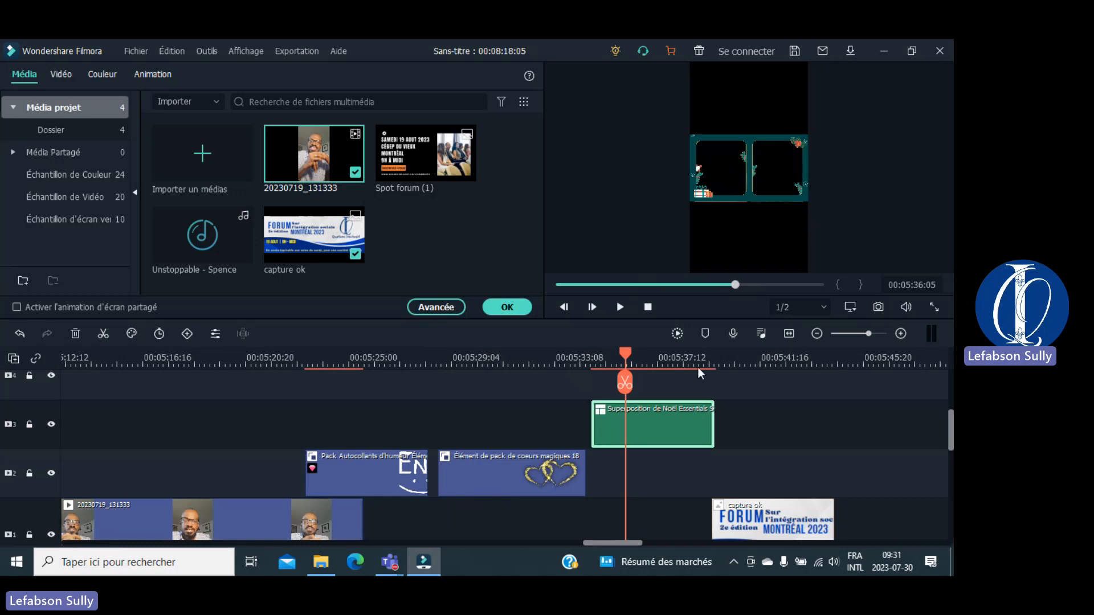
click(508, 308)
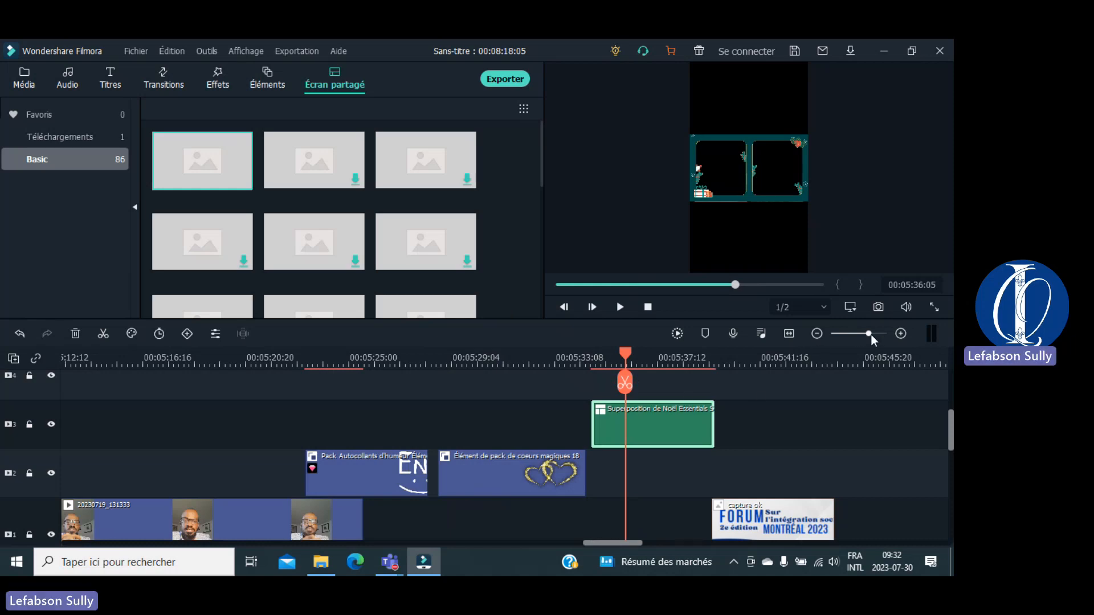
Step: Zoom the timeline out so the whole project is visible
drag(870, 334, 851, 335)
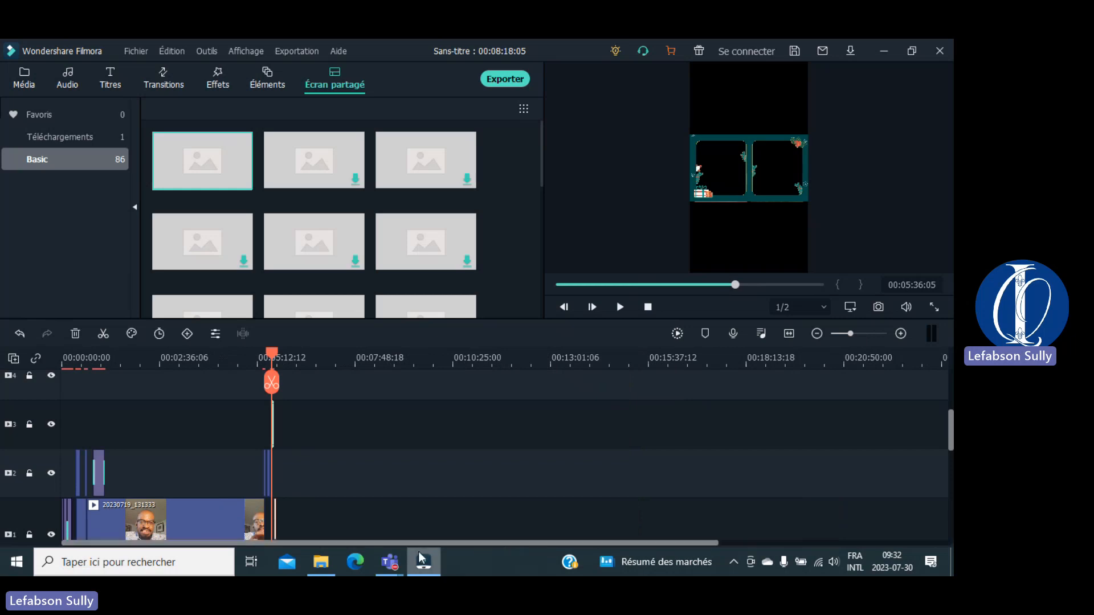
drag(272, 354, 63, 386)
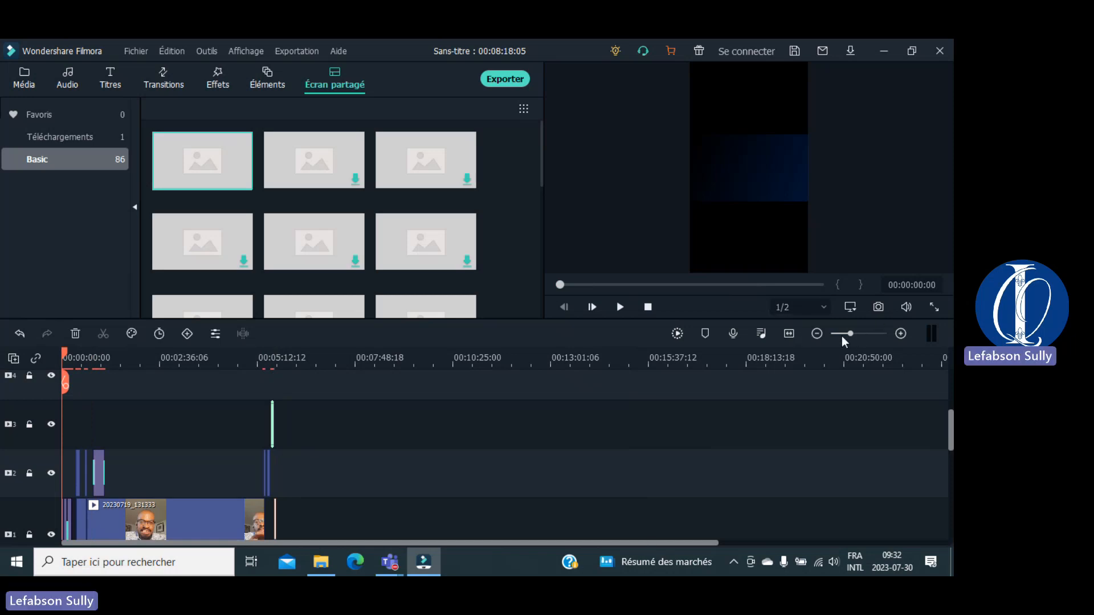
click(817, 333)
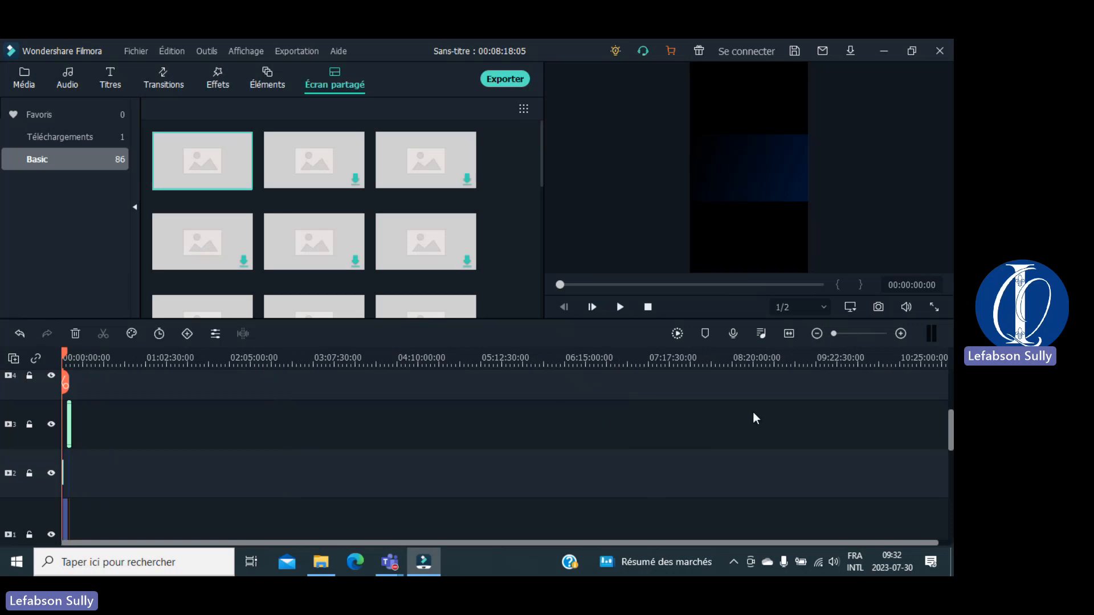
click(900, 333)
click(900, 334)
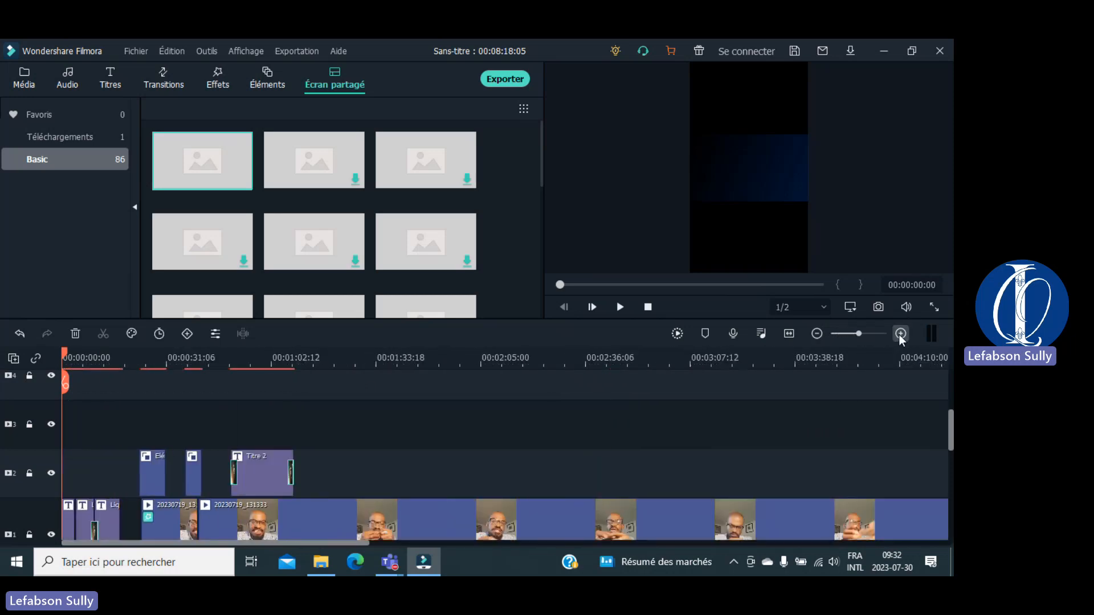
click(816, 333)
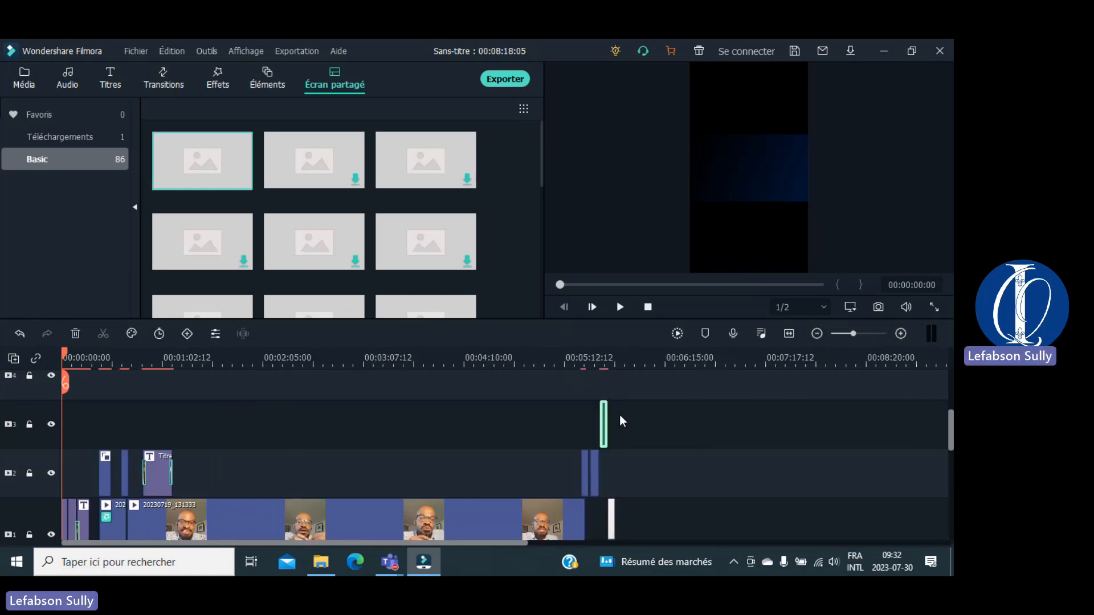
Step: Park the playhead near 00:05:44 on the closing FORUM banner image
click(610, 379)
click(615, 368)
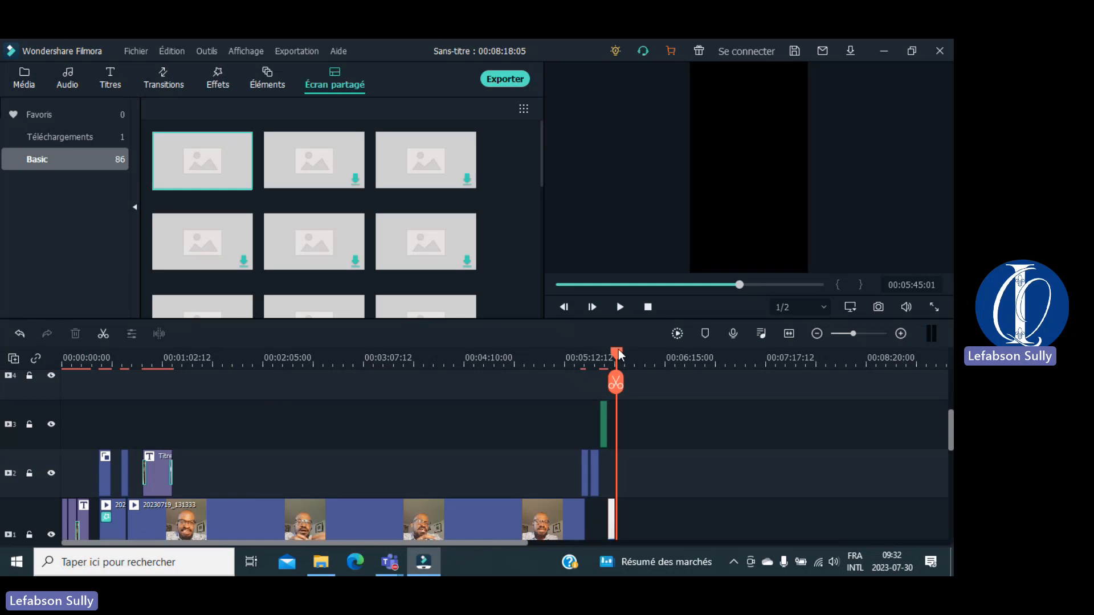
drag(618, 351, 615, 350)
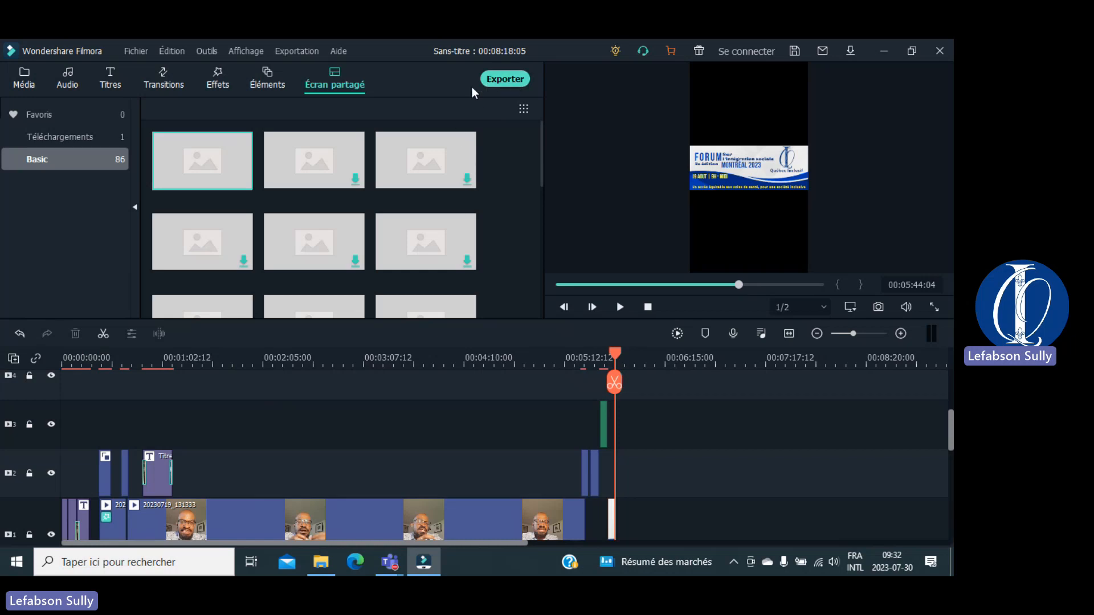
click(513, 80)
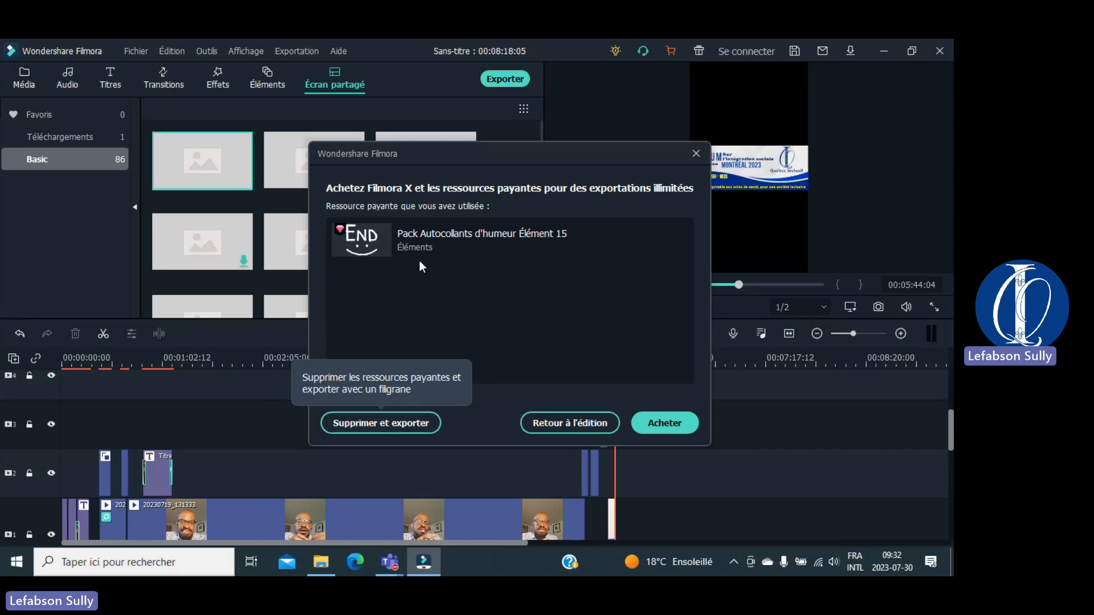
click(381, 423)
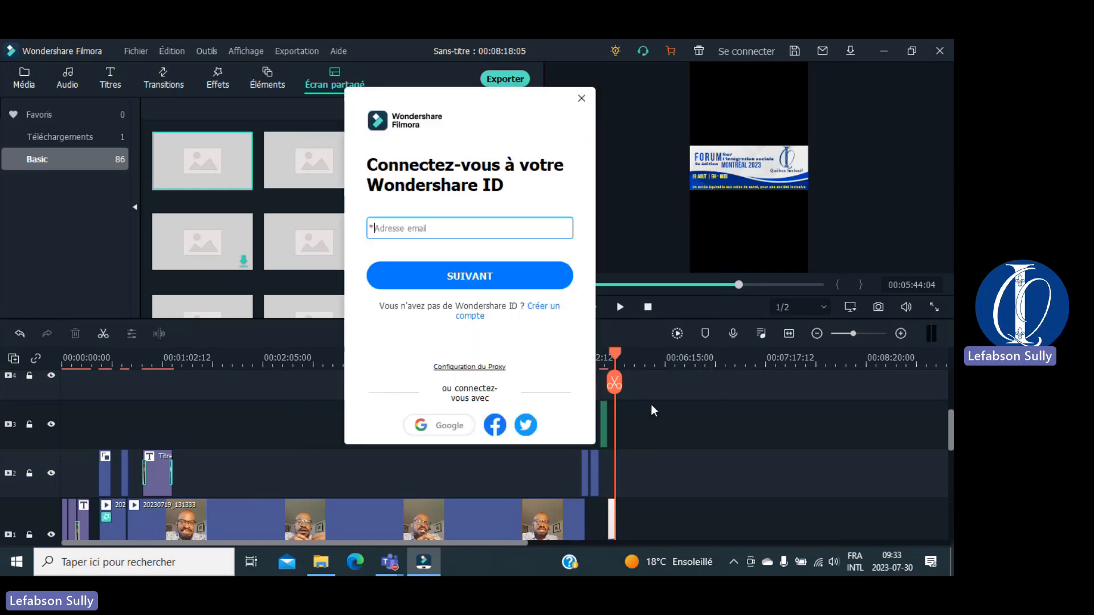
click(582, 98)
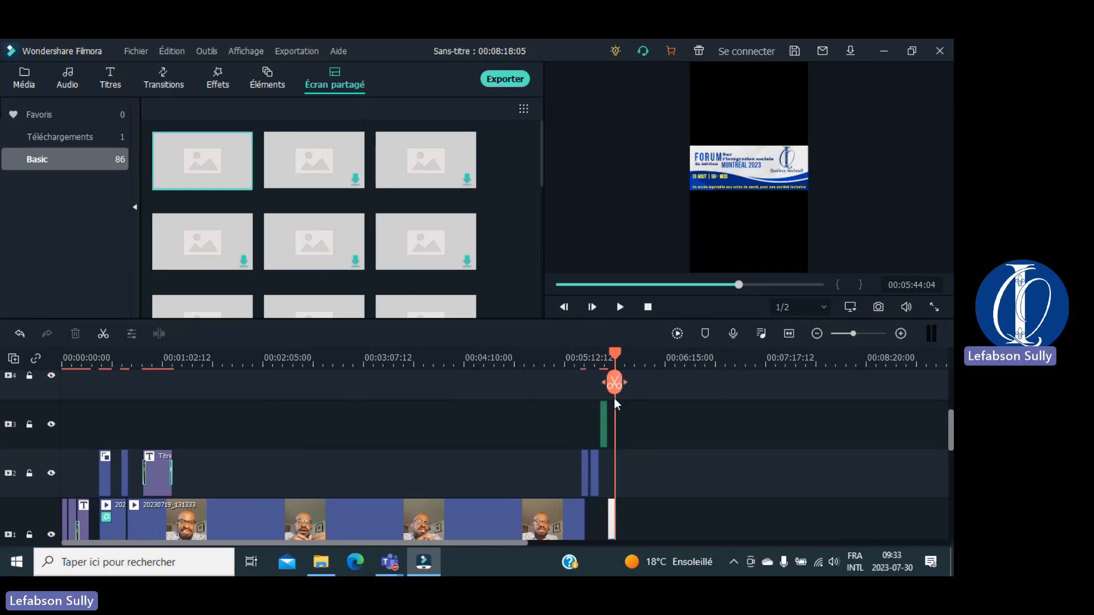
Step: Delete the paid Pack Autocollants d'humeur sticker clip from track 2
click(585, 470)
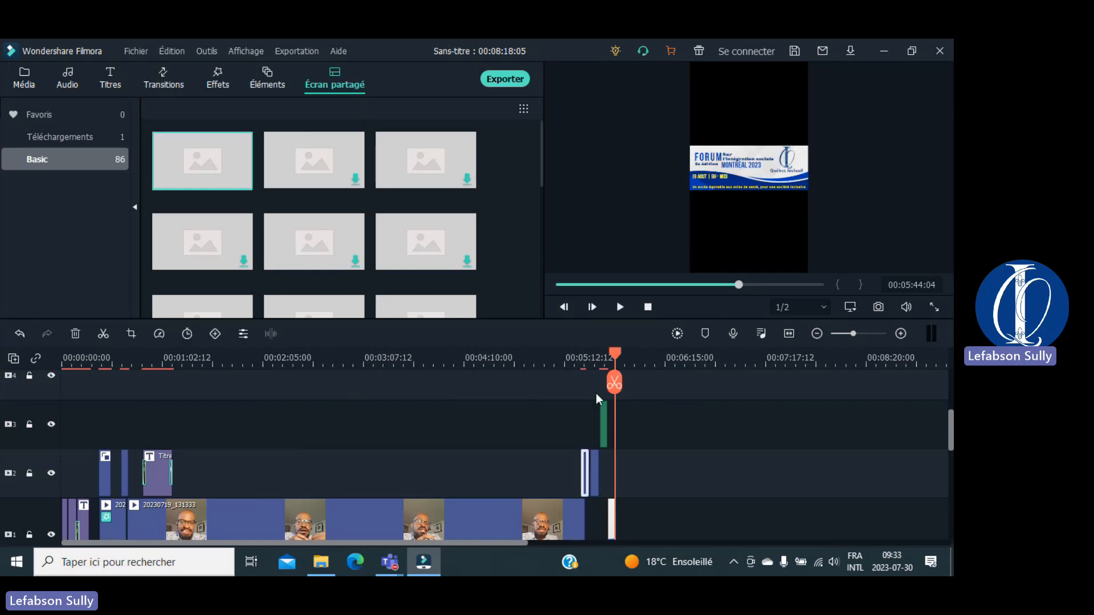
drag(615, 353, 576, 353)
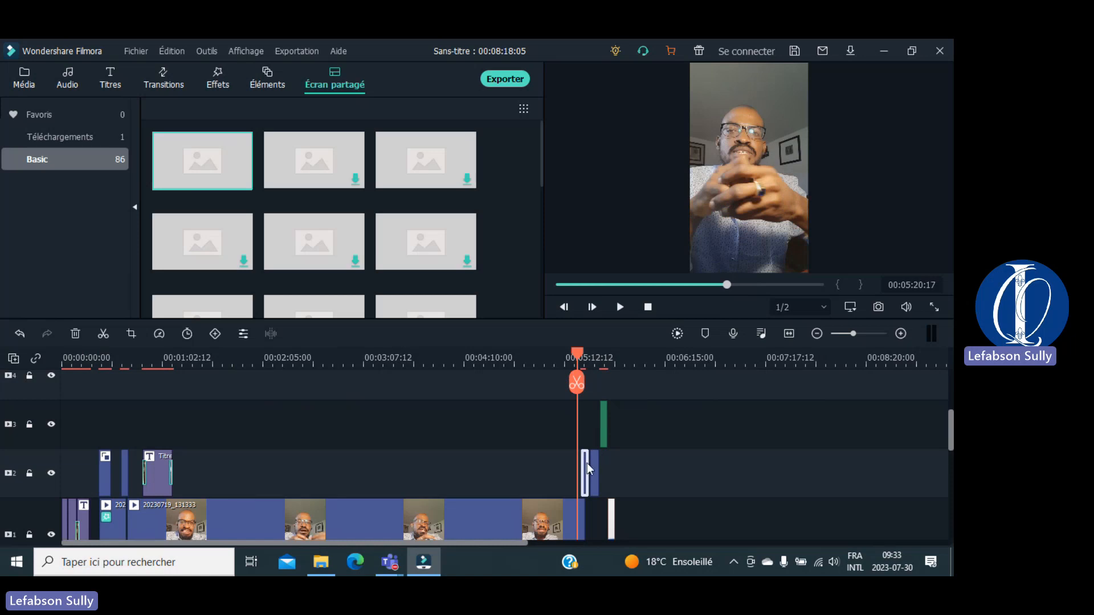
key(Delete)
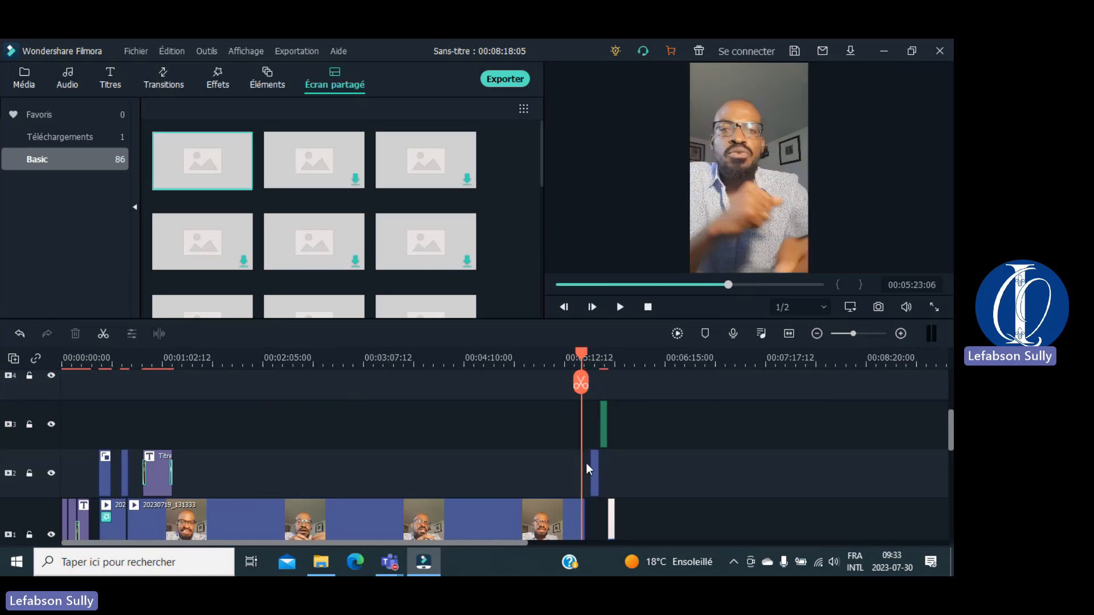
drag(581, 354, 617, 365)
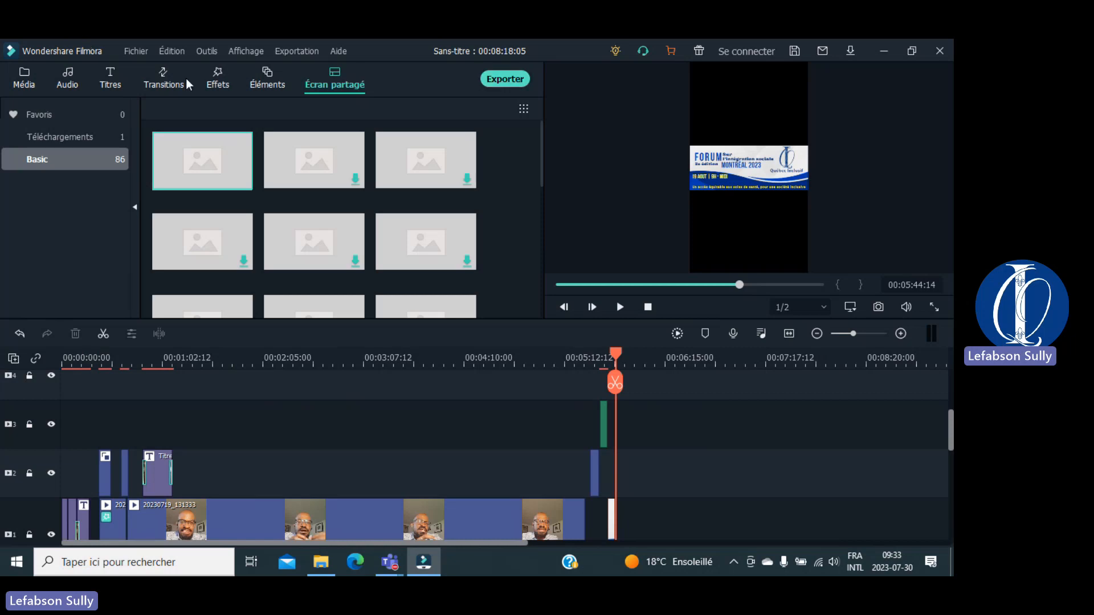
click(136, 51)
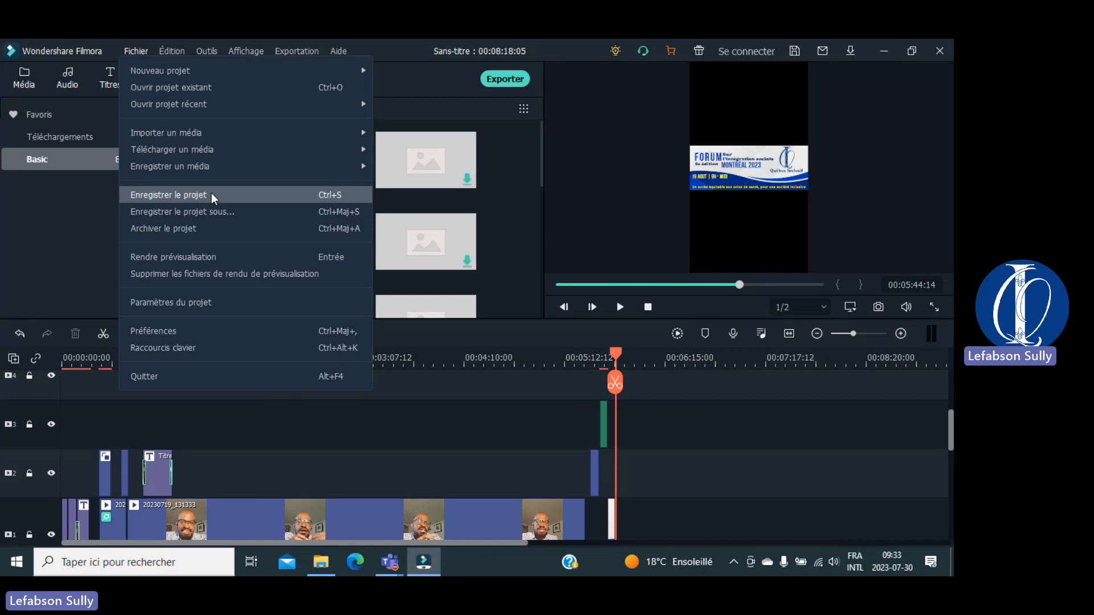
Step: Save the project under the name 'cours 1' with Save Project As
click(211, 217)
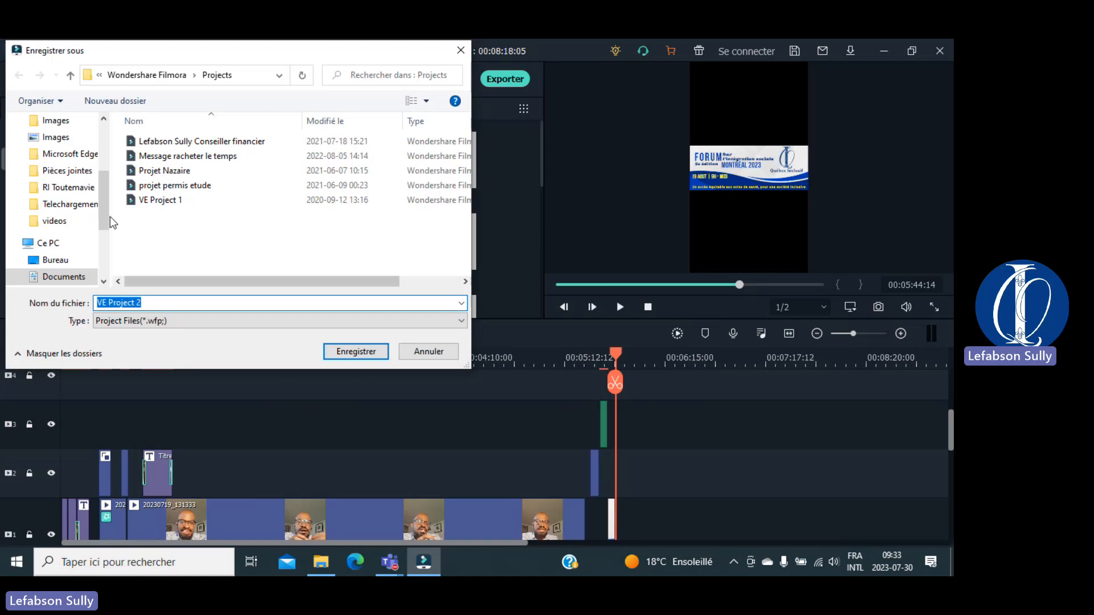
drag(103, 195, 103, 102)
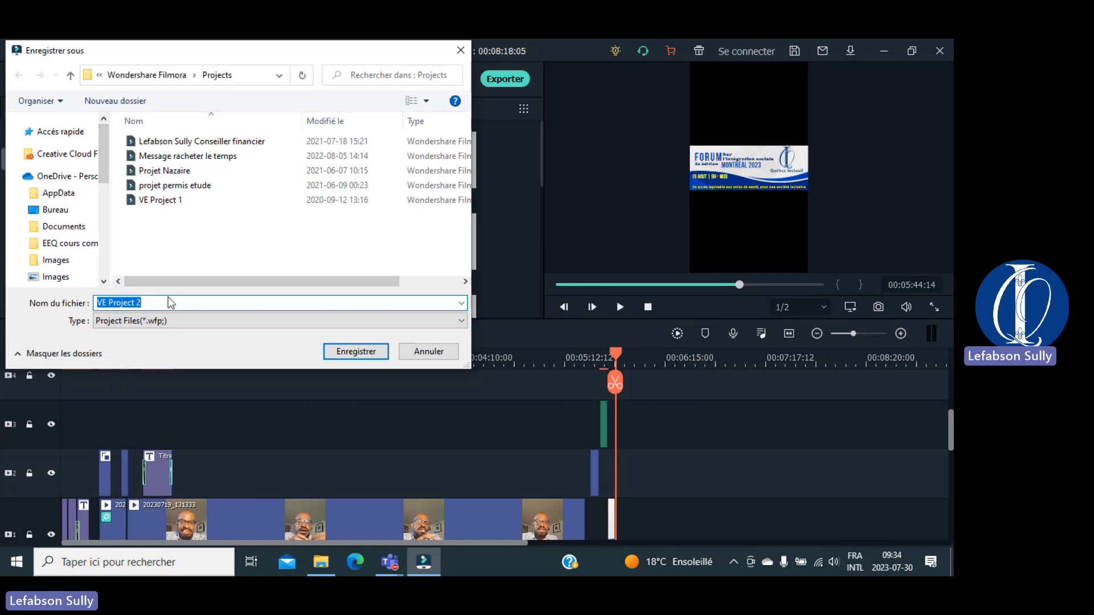
text(essai)
key(BackSpace)
key(BackSpace)
key(BackSpace)
key(BackSpace)
key(BackSpace)
text(cours 1)
click(360, 352)
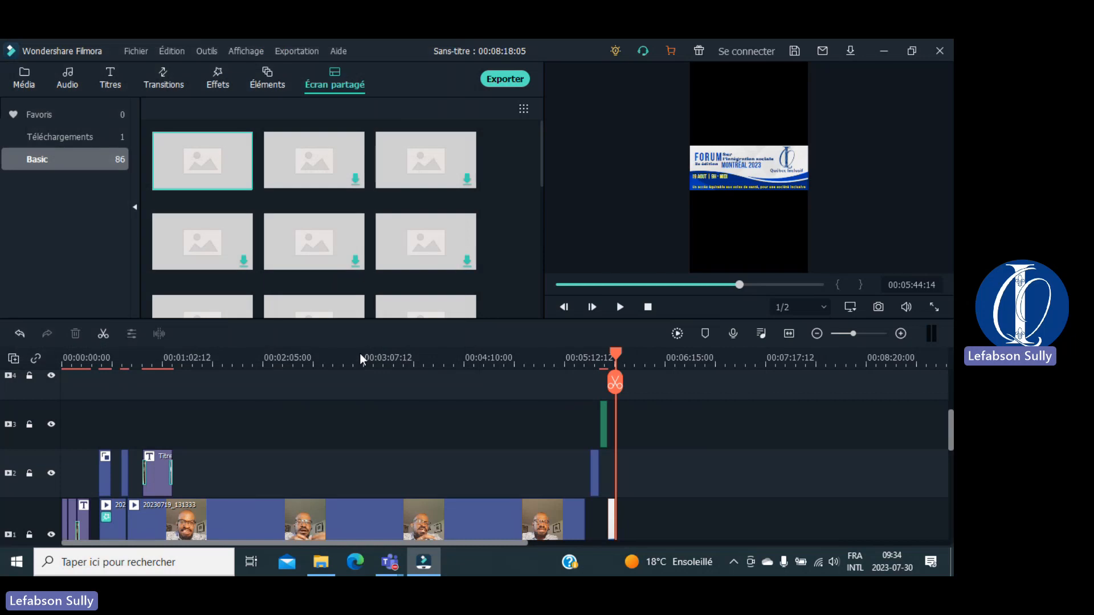
Step: Start exporting cours 1 and move the buy-or-watermark prompt aside
click(508, 81)
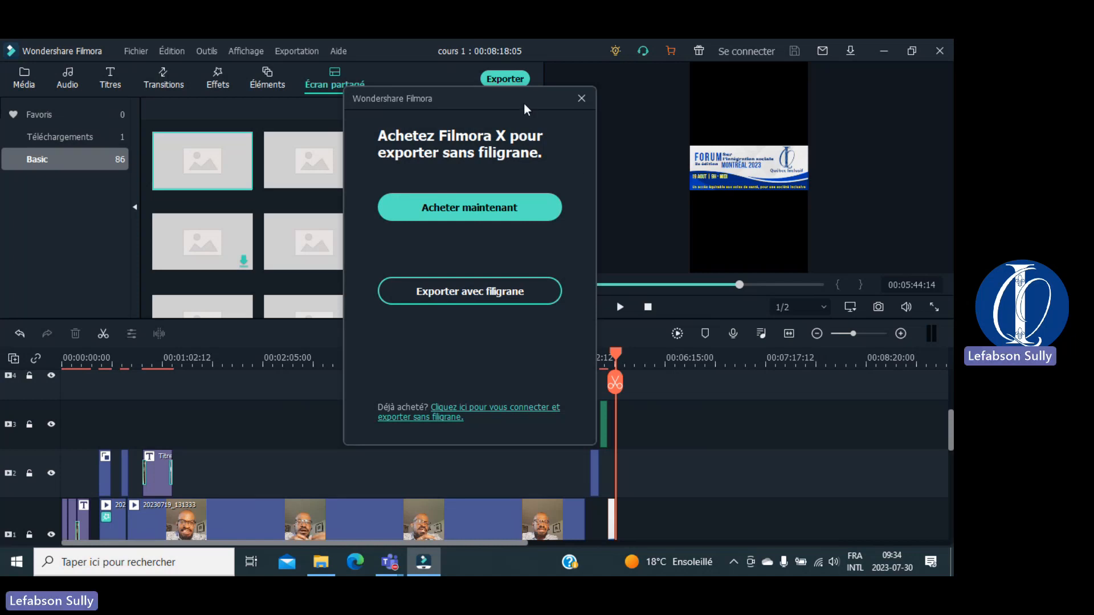
drag(524, 104, 479, 80)
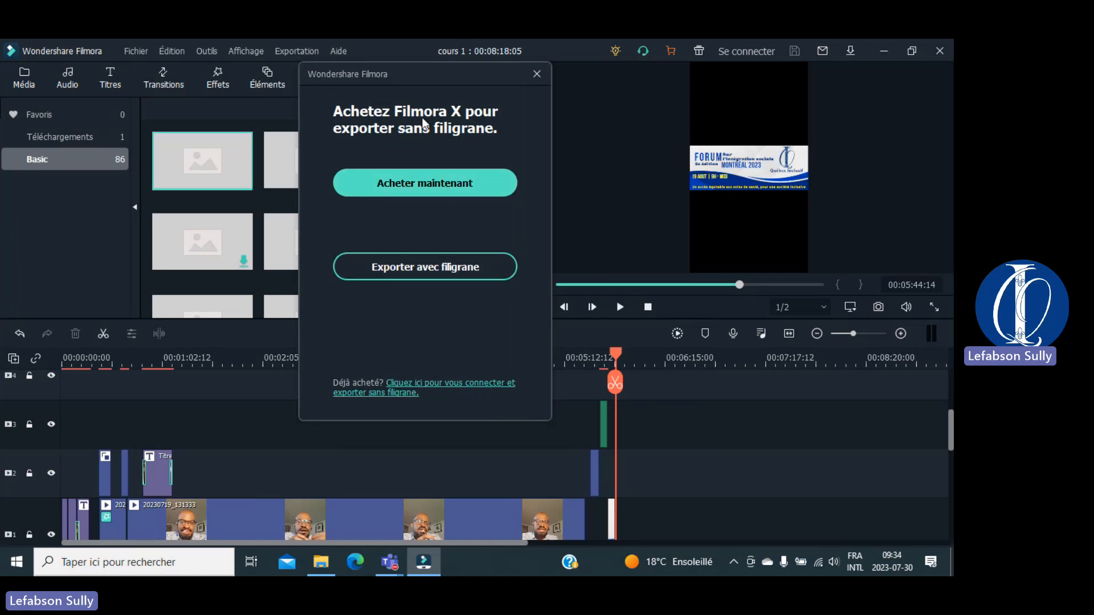
Step: Choose export with watermark and submit an account e-mail in the Wondershare ID sign-in
click(429, 265)
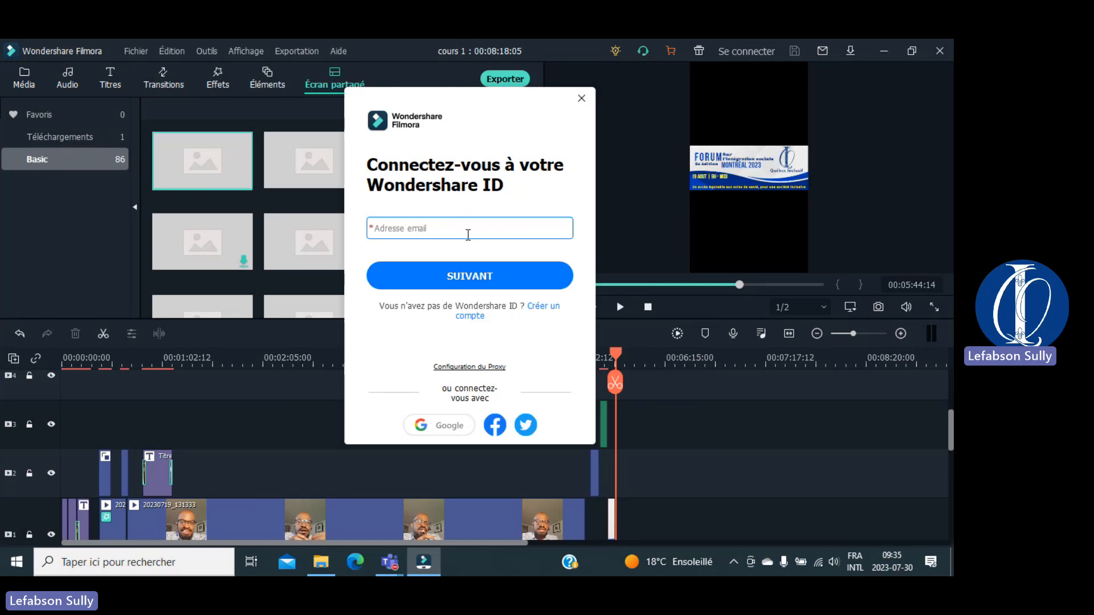
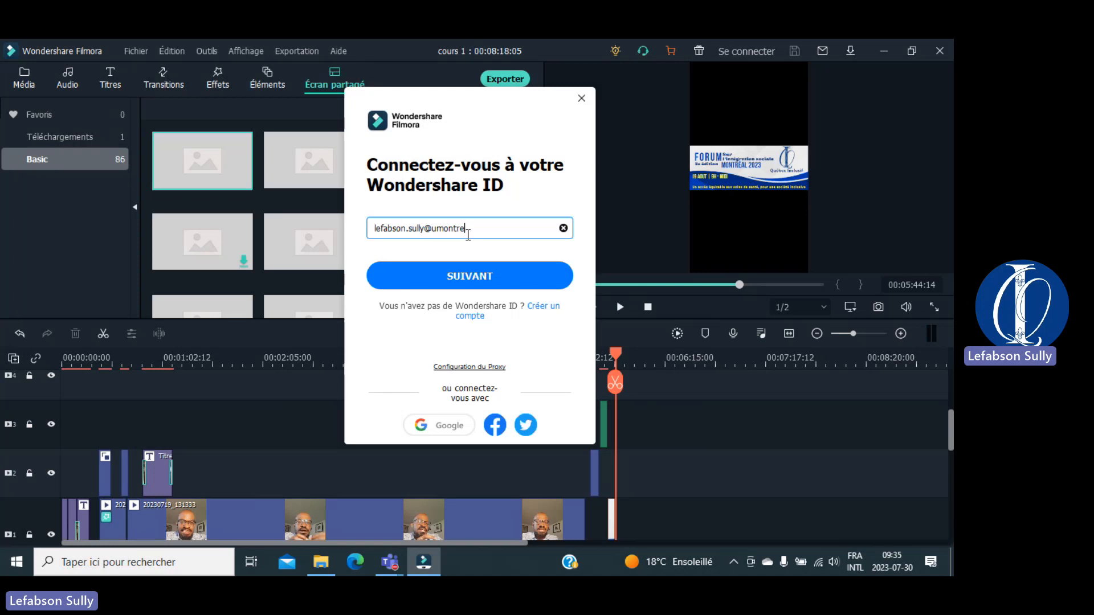
click(438, 279)
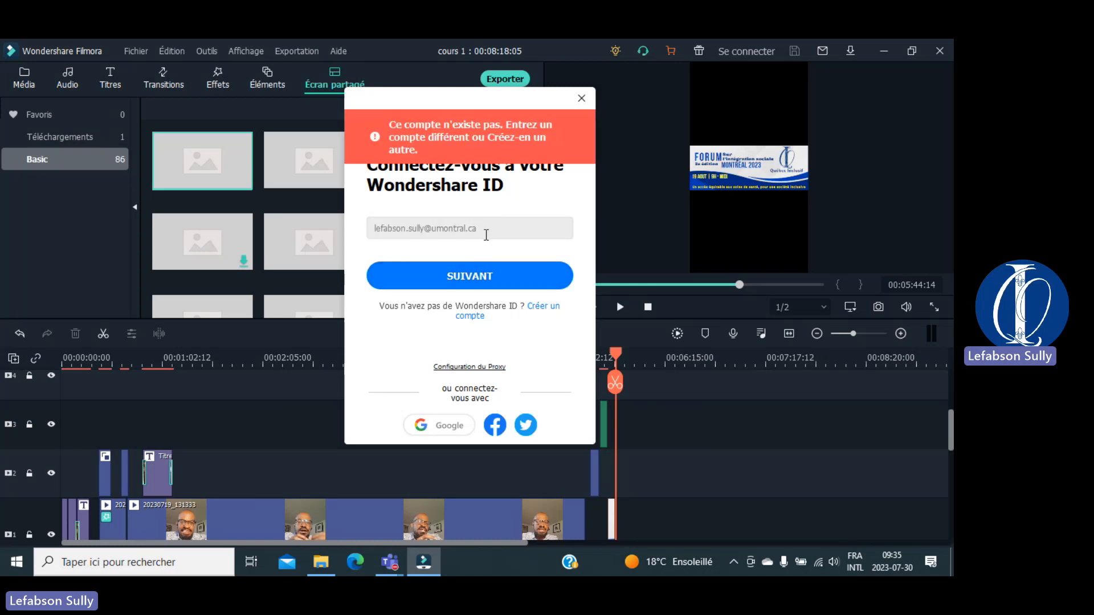
Step: Replace the e-mail with a different address and erase its mistyped ending
click(486, 233)
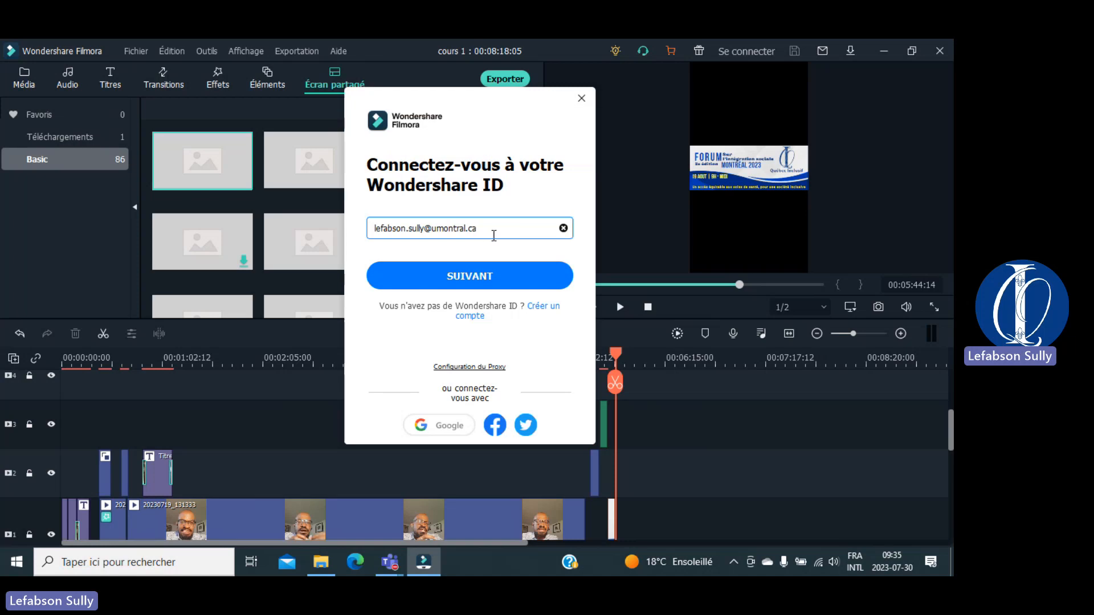
drag(494, 235, 323, 216)
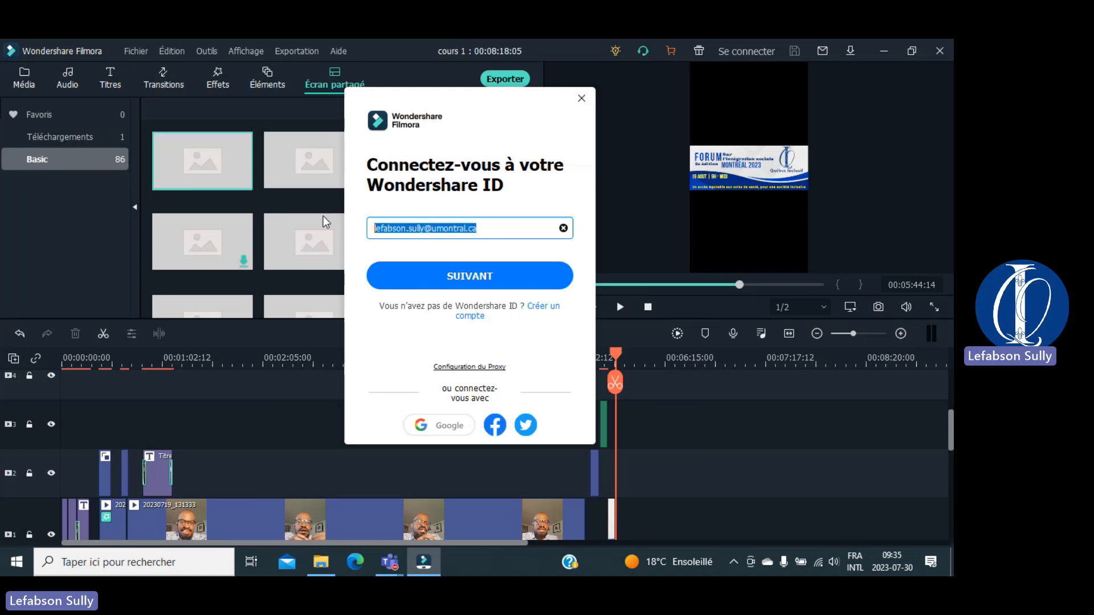
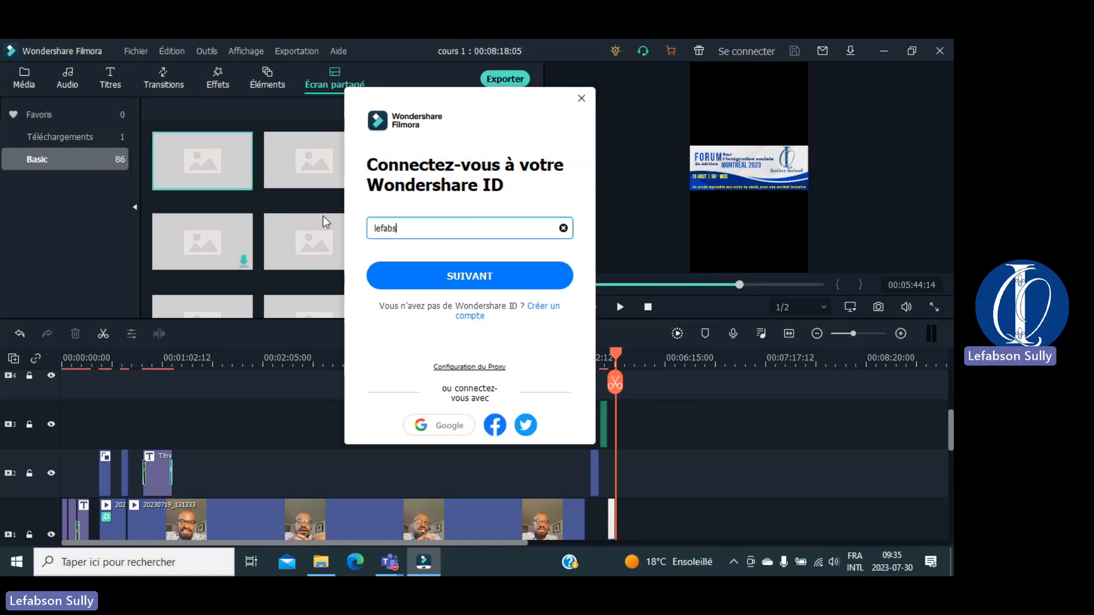
Step: Finish the e-mail with .com, continue, then enter the new account e-mail and its confirmation
text(com)
click(481, 278)
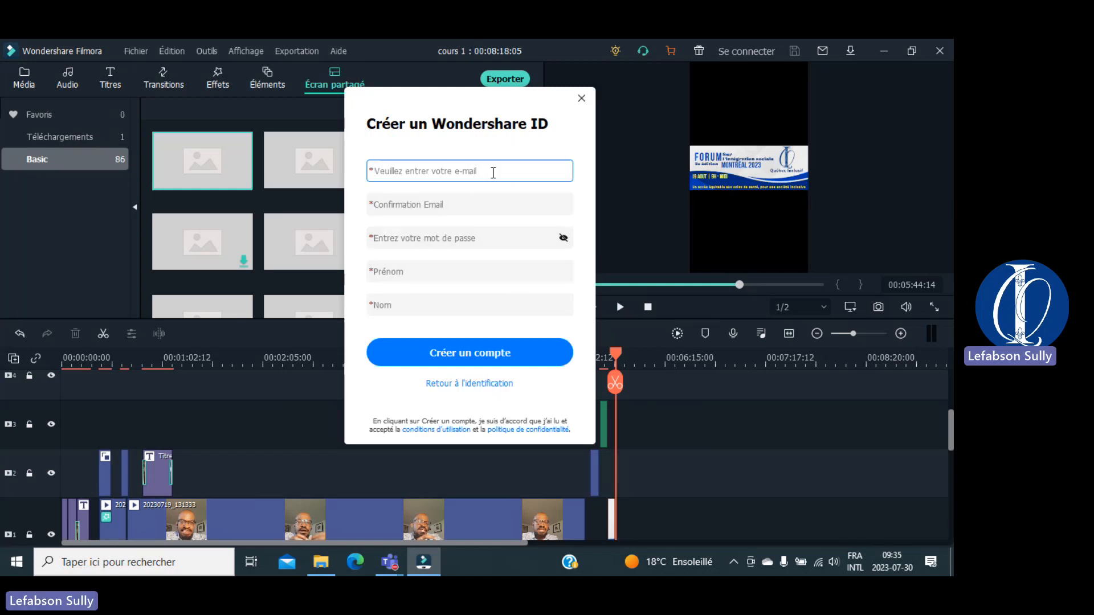
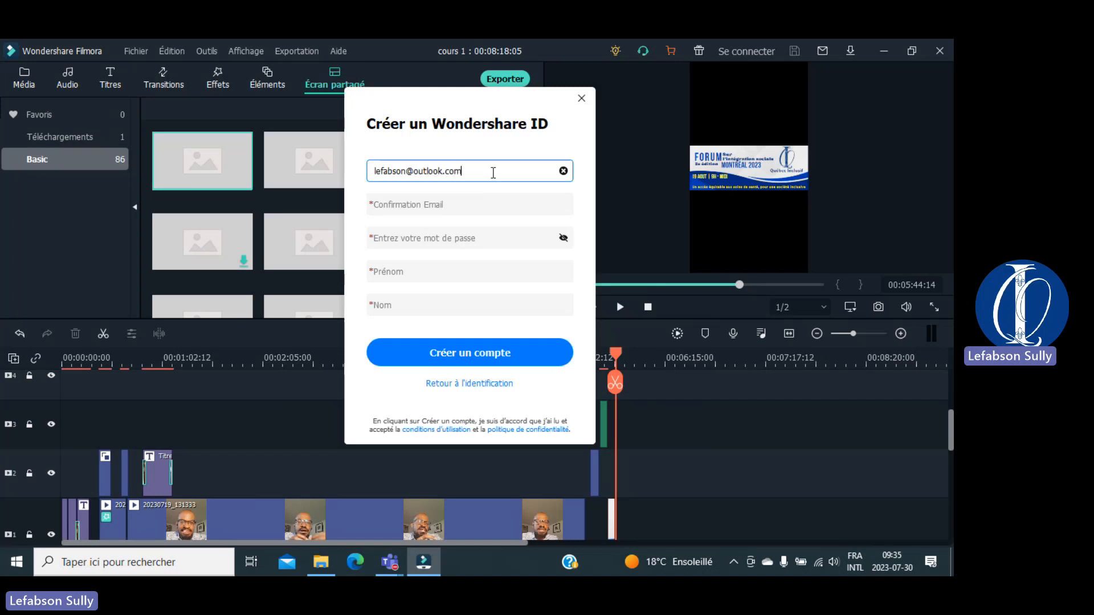
click(451, 212)
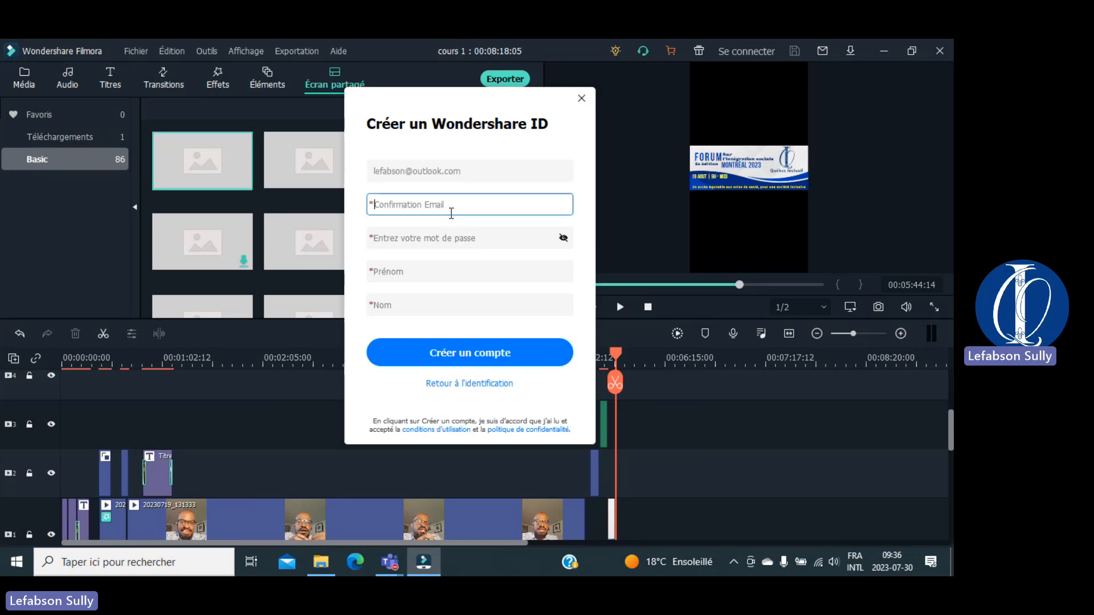
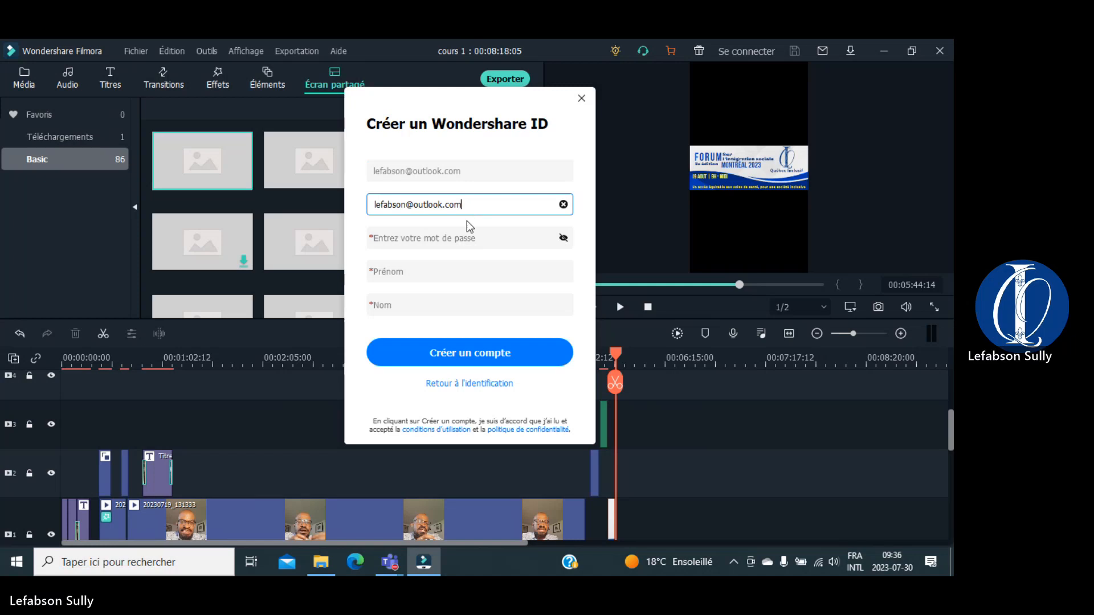
click(463, 237)
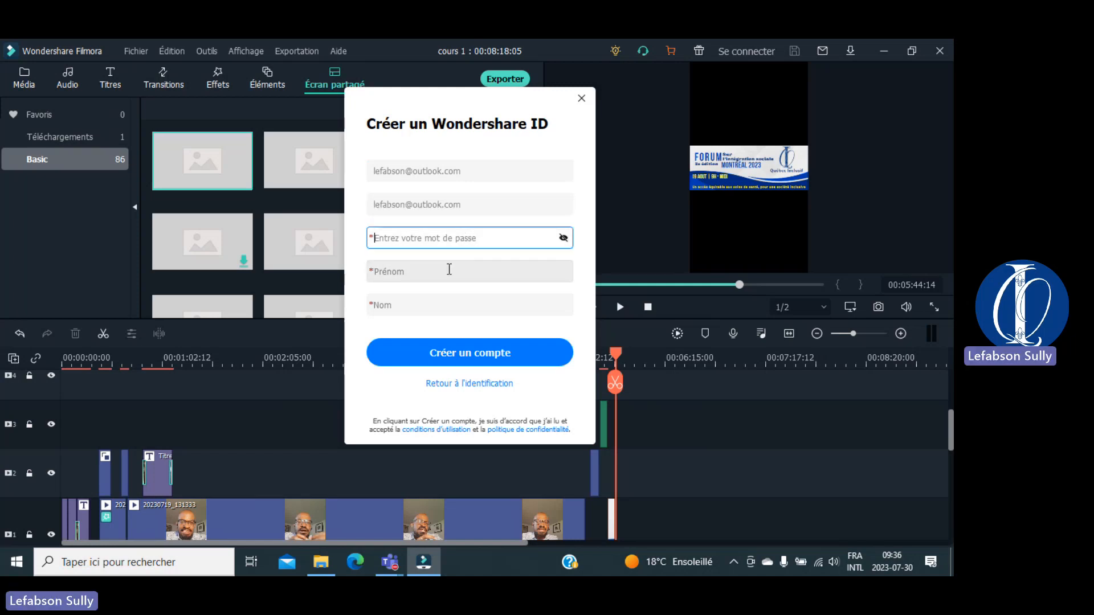
Step: Enter the account password, first name and last name, and reveal the password
text(•••••)
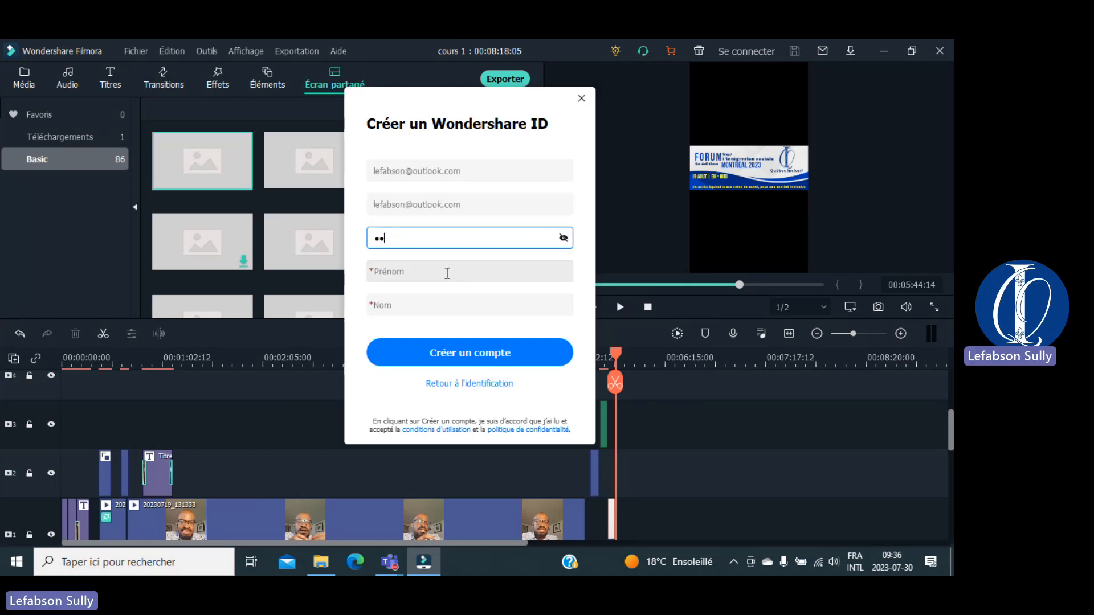
text(••••••)
click(447, 273)
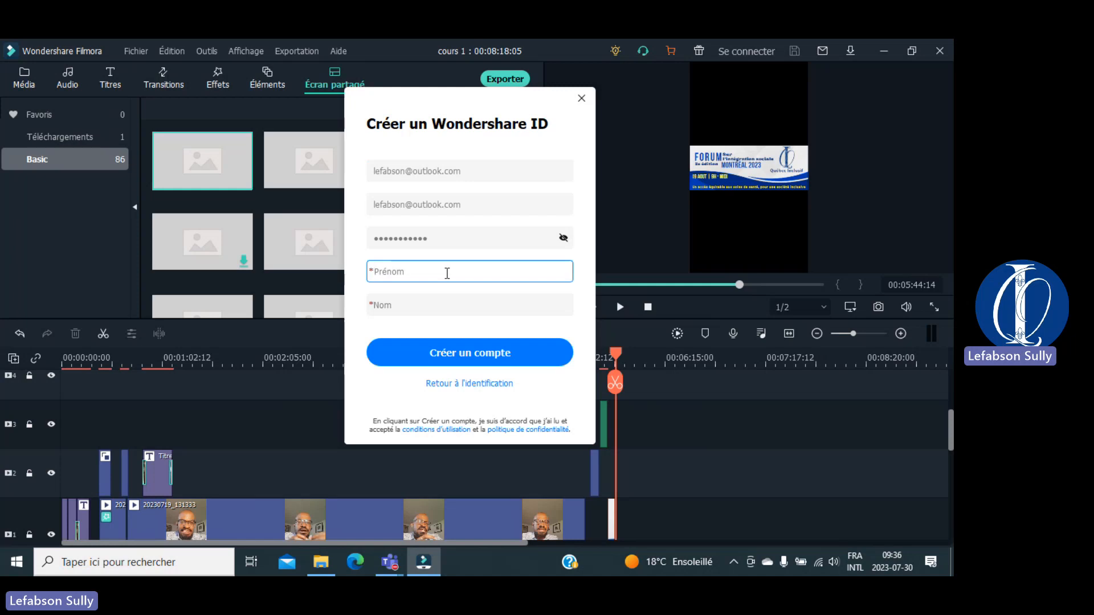
text(Lefabson)
click(447, 303)
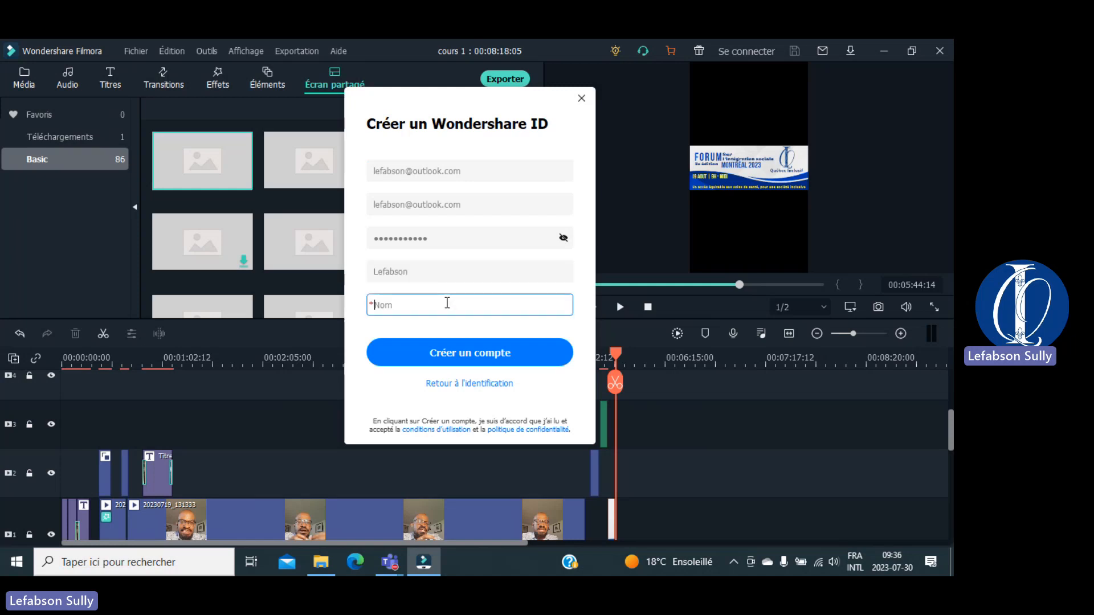
text(Sully)
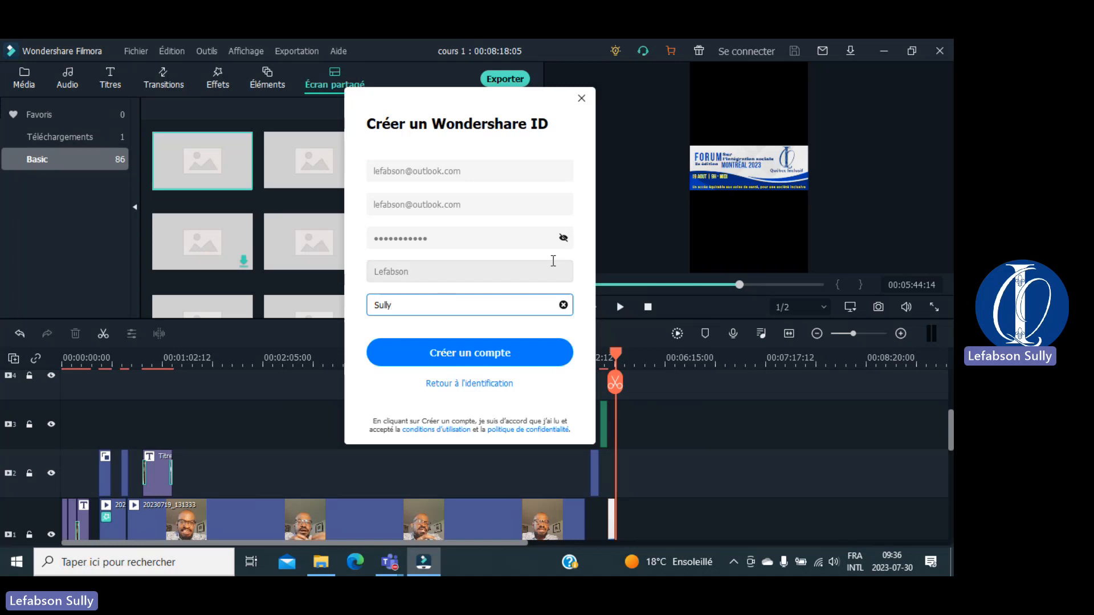
click(563, 238)
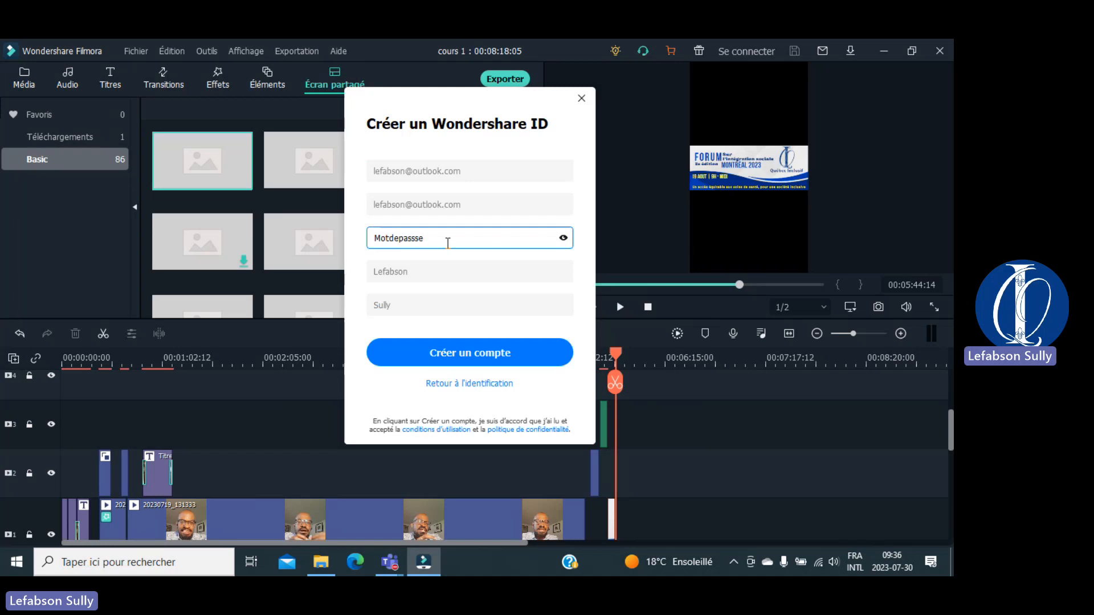
Step: After the account-creation errors, add a symbol and digits to the password
click(422, 358)
text(@)
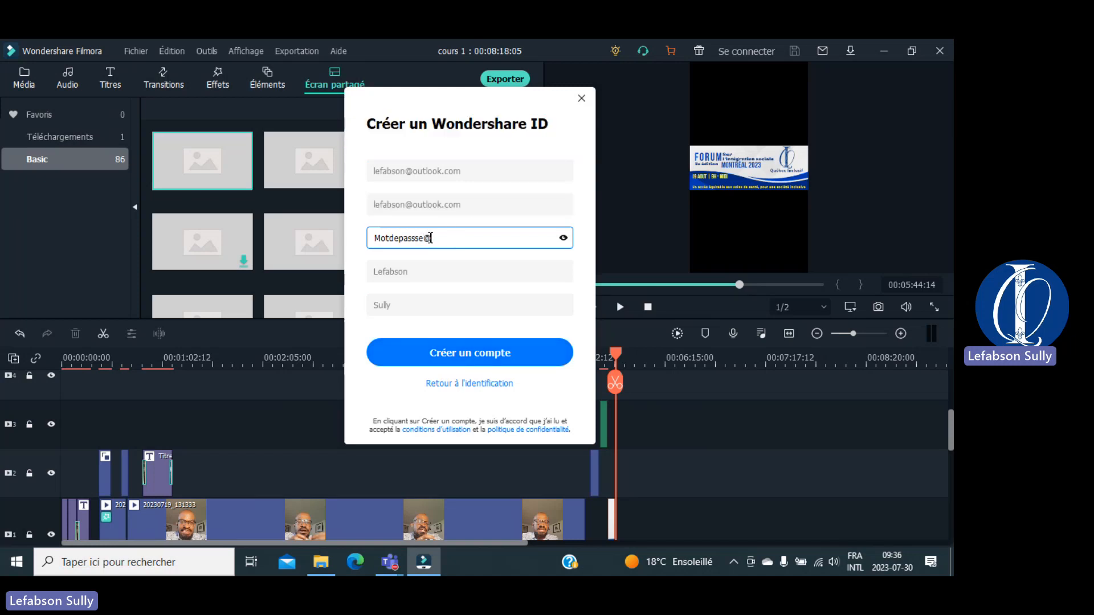
click(399, 362)
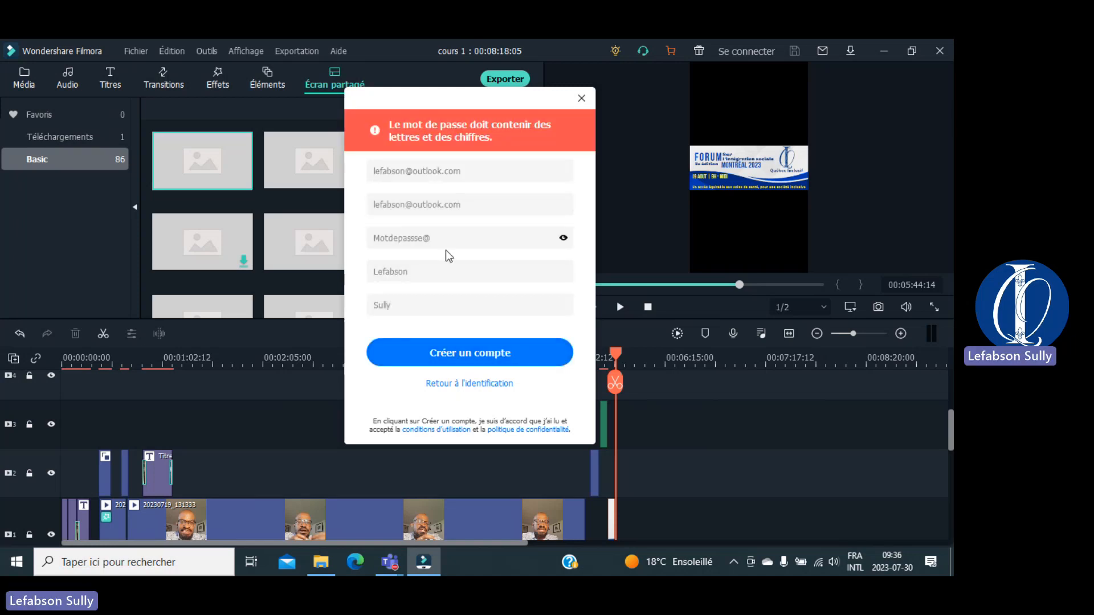
click(449, 245)
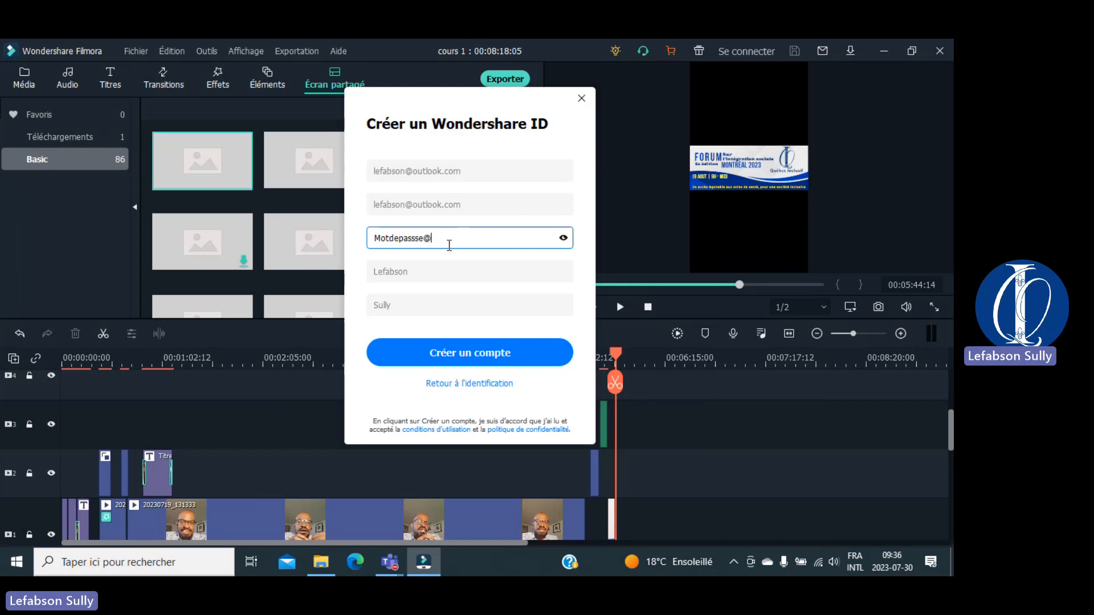
text(000)
Step: Create the Wondershare ID account and view the Device export presets, iPhone at 1280x720
click(419, 355)
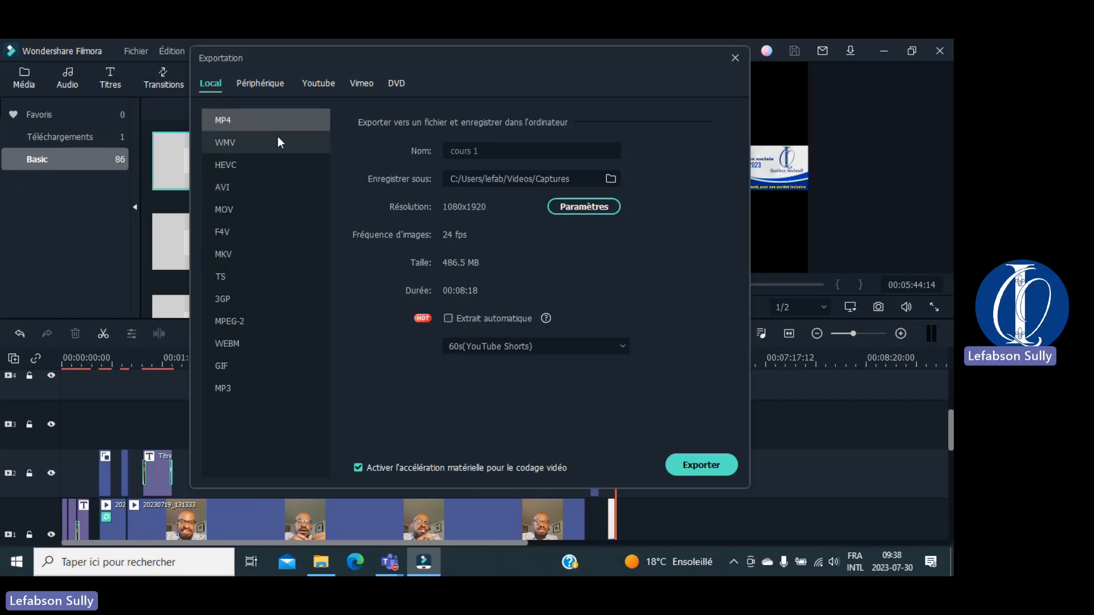
click(261, 82)
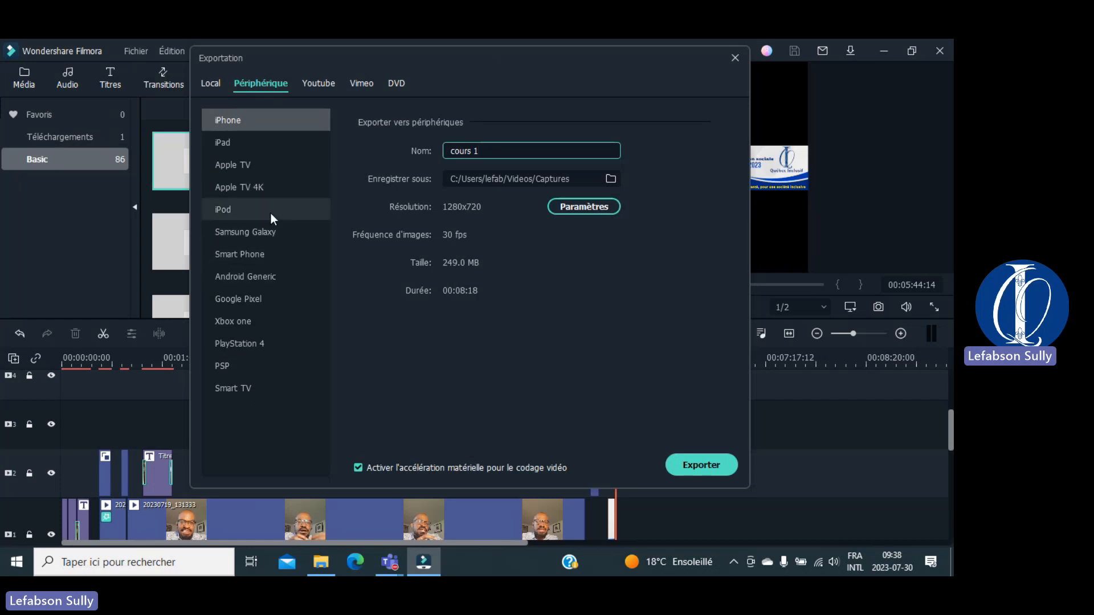
Step: Look through the YouTube and Vimeo export tabs, ending on the DVD settings (Mon DVD, 16:9, NTSC)
click(322, 84)
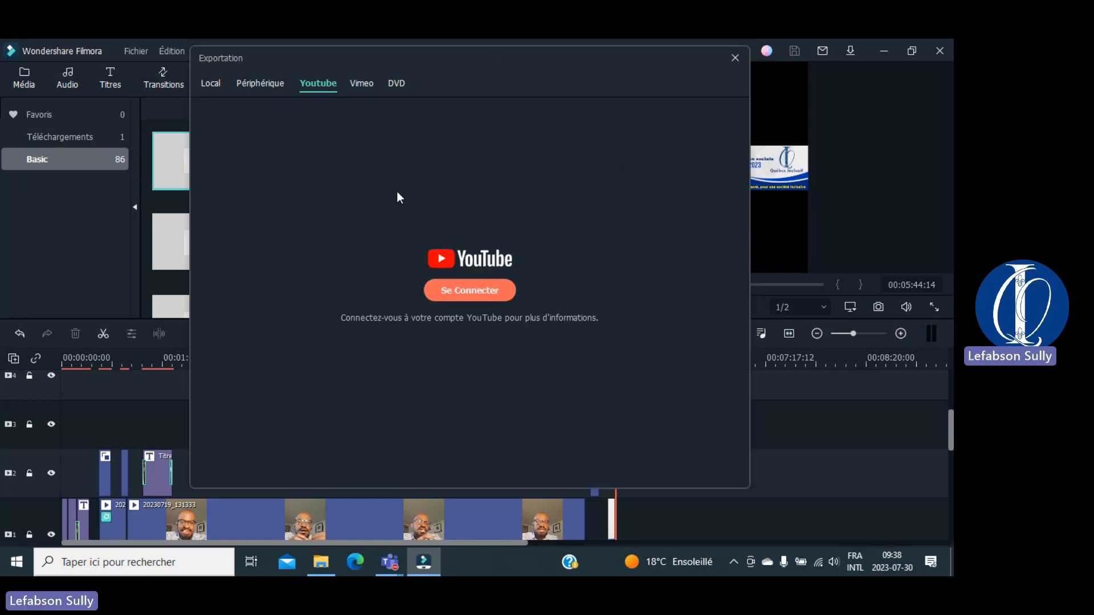
click(368, 80)
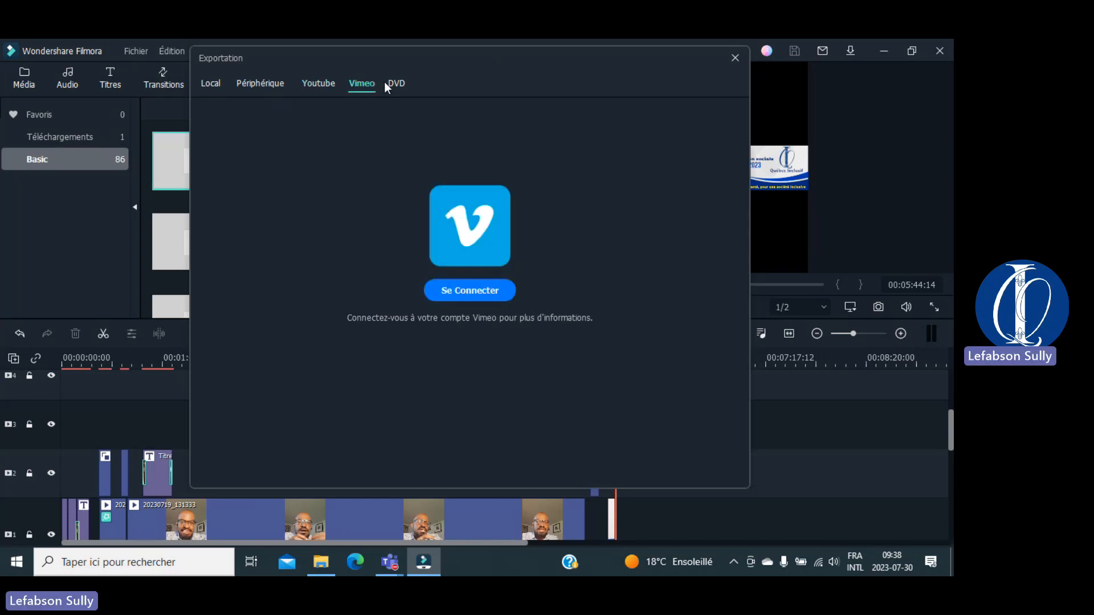
click(396, 83)
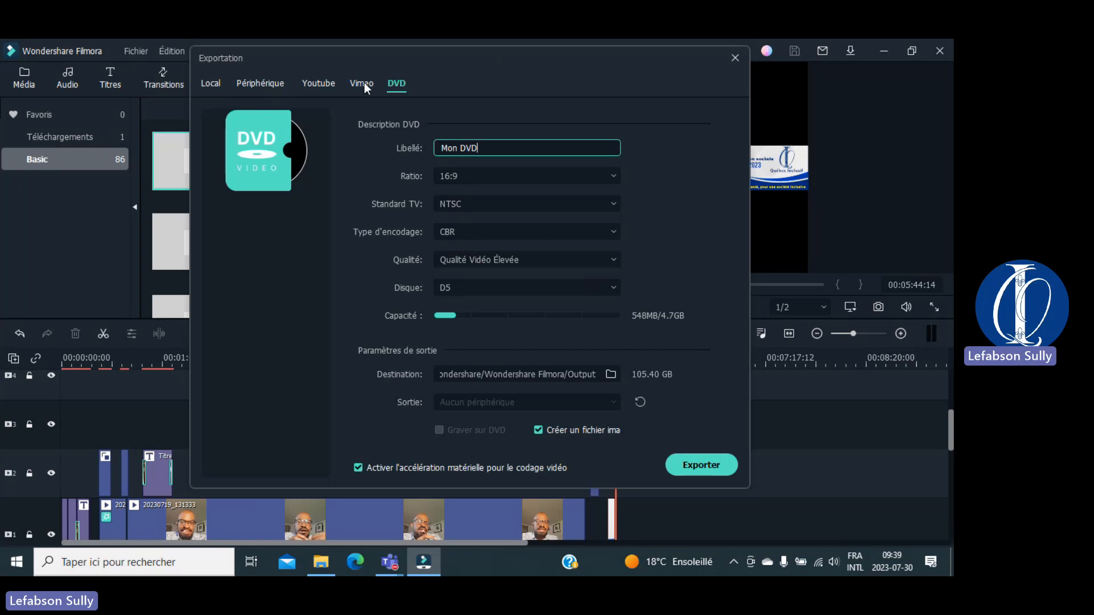
Step: Check the Vimeo and Local export tabs, then settle on the Périphérique iPhone 1280x720 preset named 'cours 1'
click(350, 84)
click(262, 84)
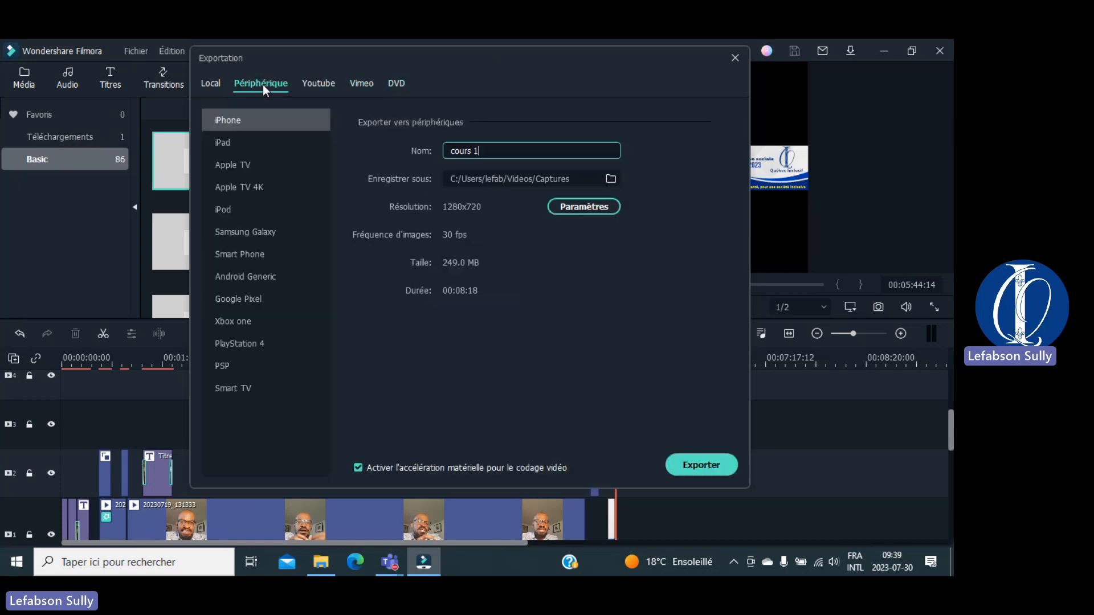
click(216, 83)
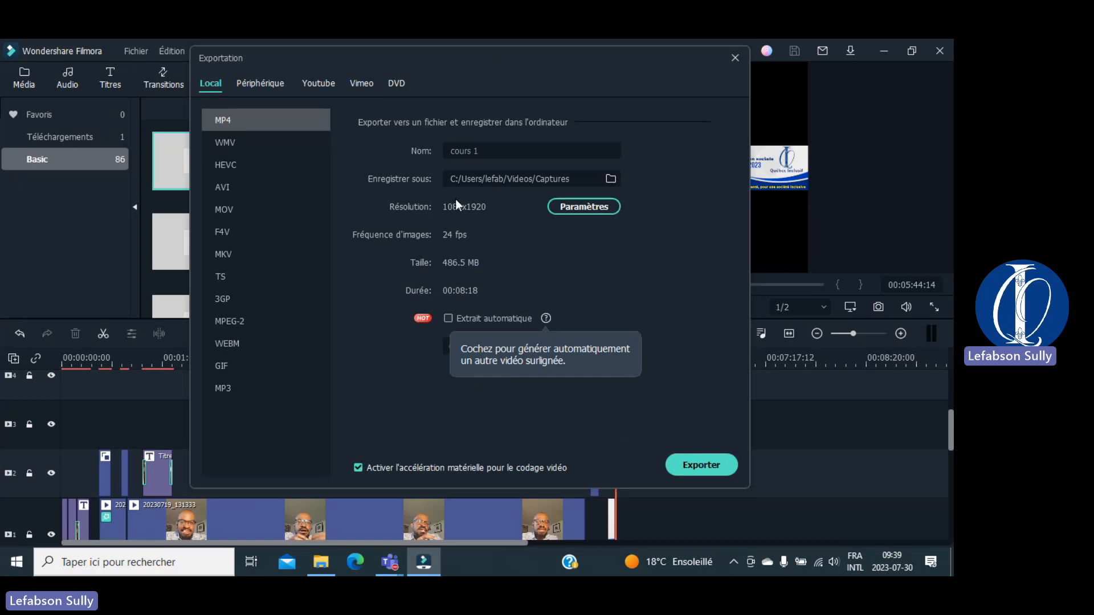
click(265, 83)
click(560, 152)
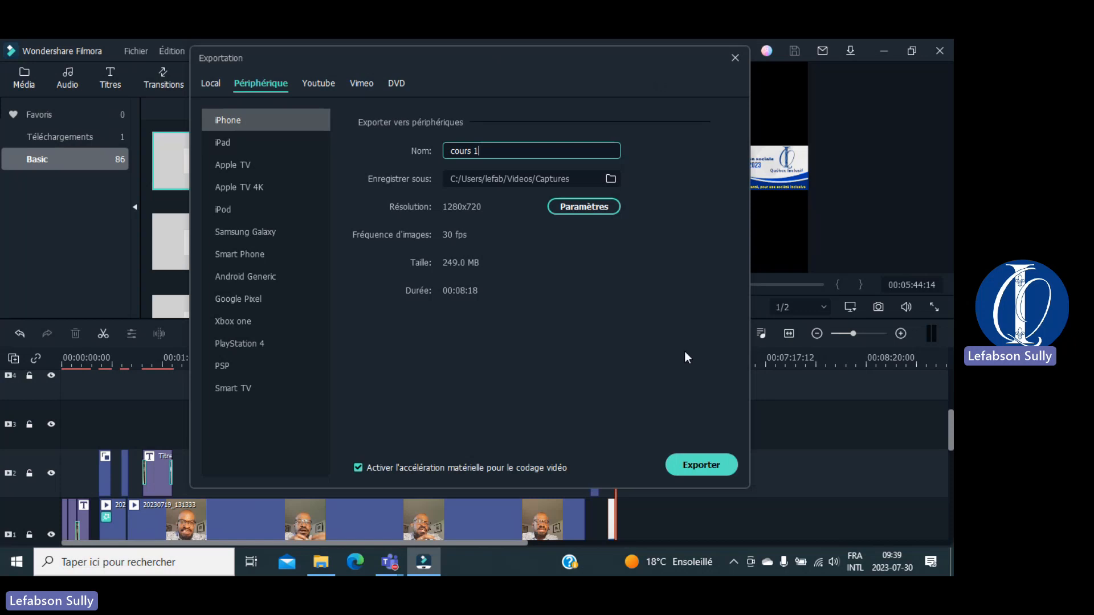
click(938, 426)
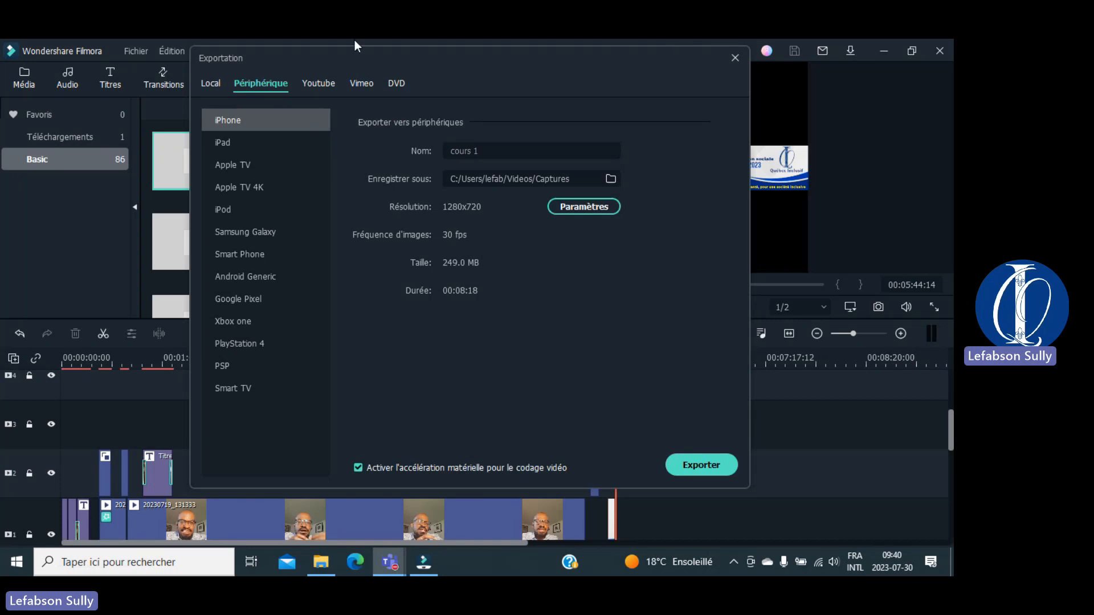